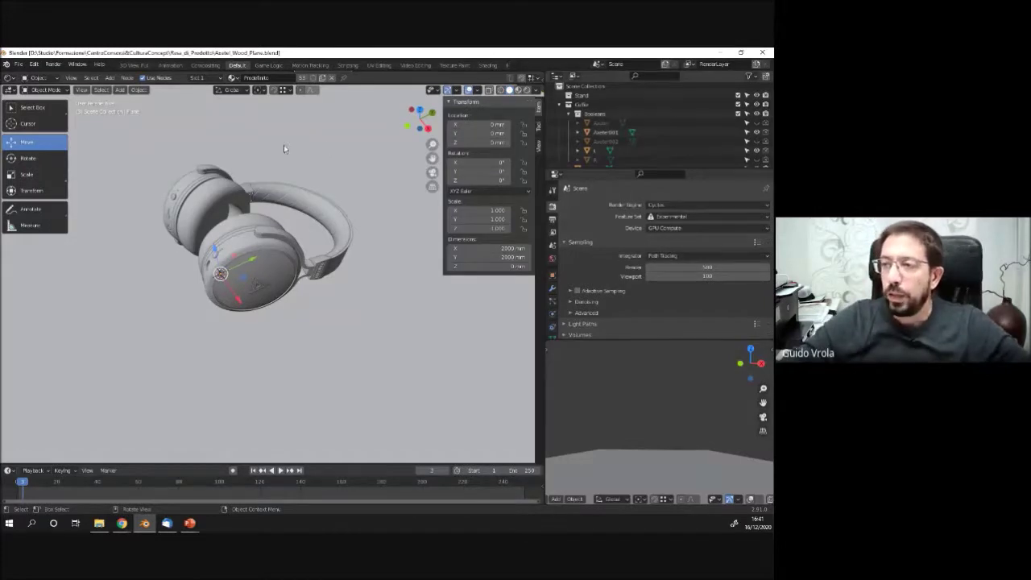
Examine the headphone model from several angles, including the earcup logo, cushions and quilted headband.
scroll(283, 144, up, 5)
scroll(235, 238, down, 3)
mouse_move(235, 238)
middle_down()
mouse_move(245, 197)
mouse_move(234, 230)
middle_up()
scroll(242, 218, up, 4)
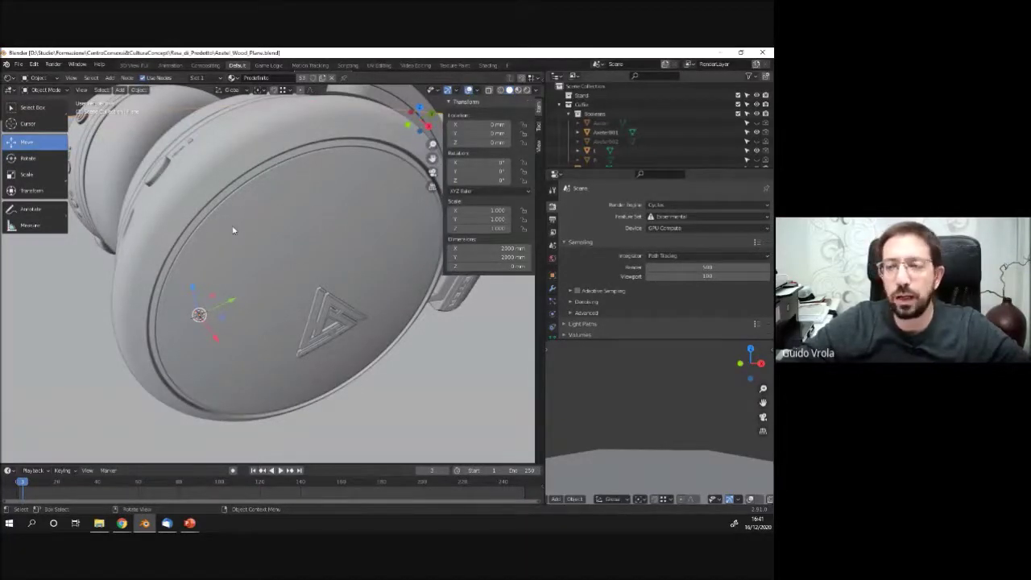
scroll(233, 230, down, 5)
middle_drag(233, 230, 218, 221)
scroll(218, 220, up, 4)
key(Right)
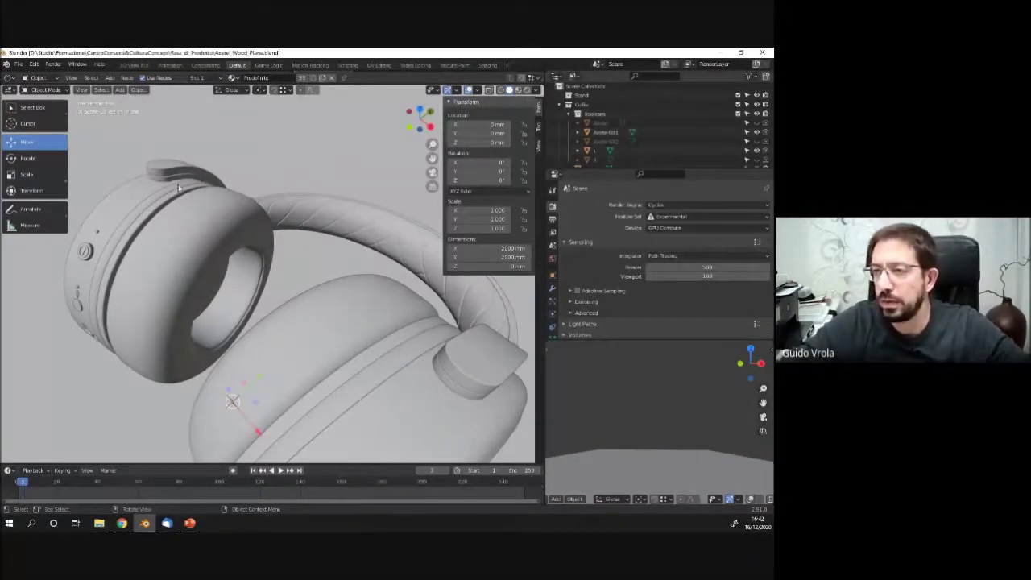
scroll(179, 187, down, 5)
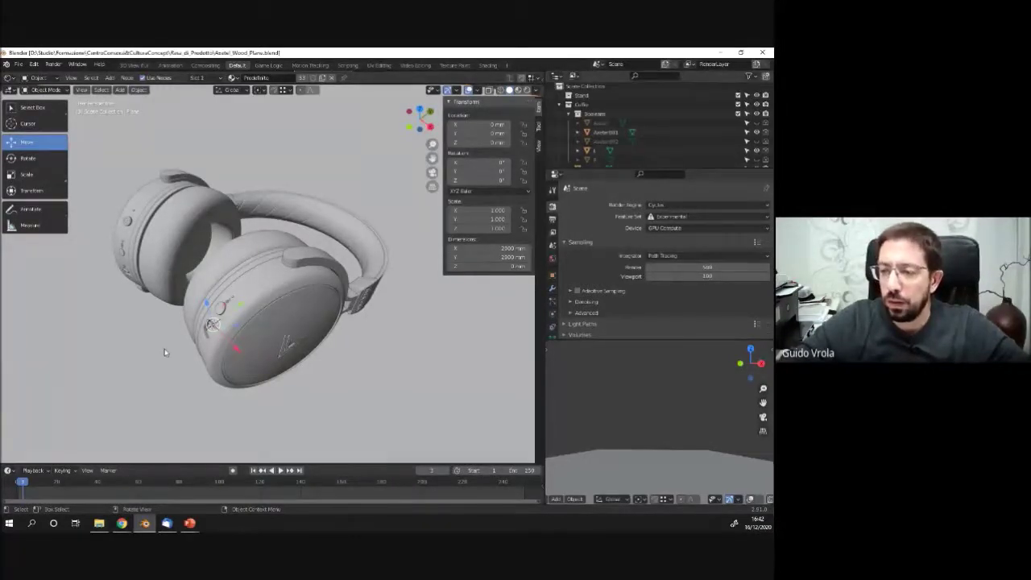
Switch to the PowerPoint presentation and go through the "RENDERING 3D" slide to the "PER COMINCIARE" slide.
click(189, 523)
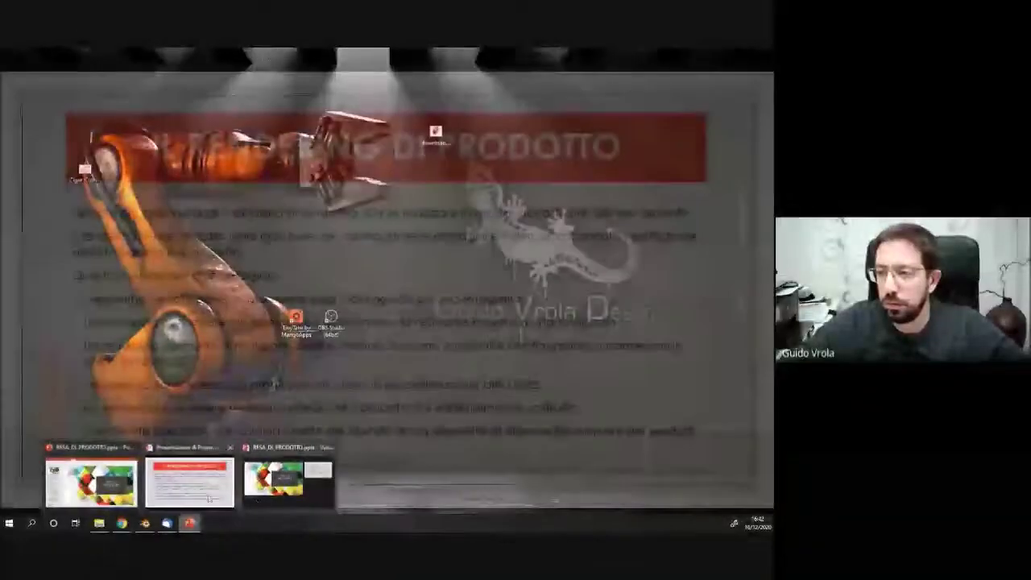
click(91, 482)
key(Right)
key(Right)
key(Left)
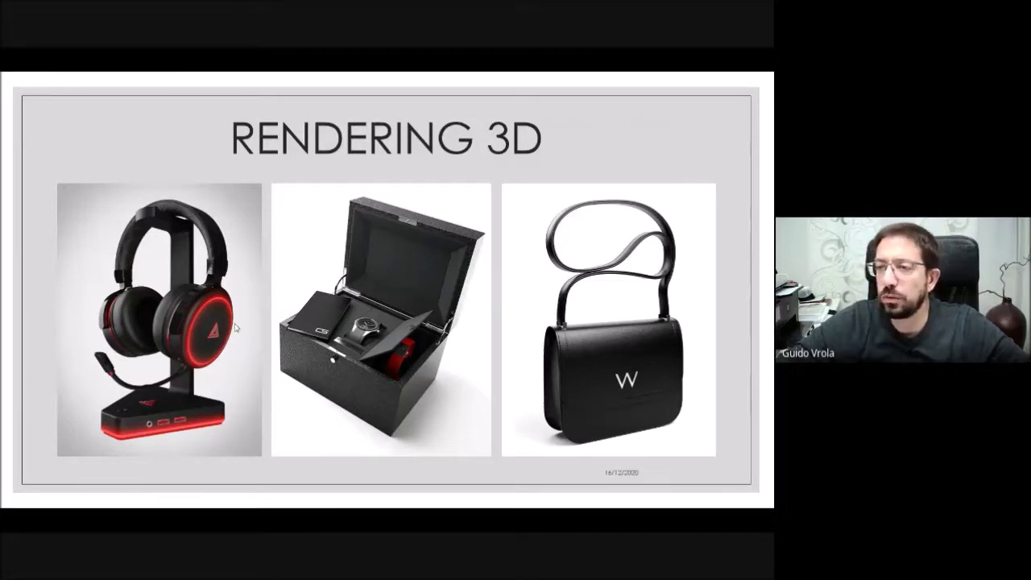
click(247, 318)
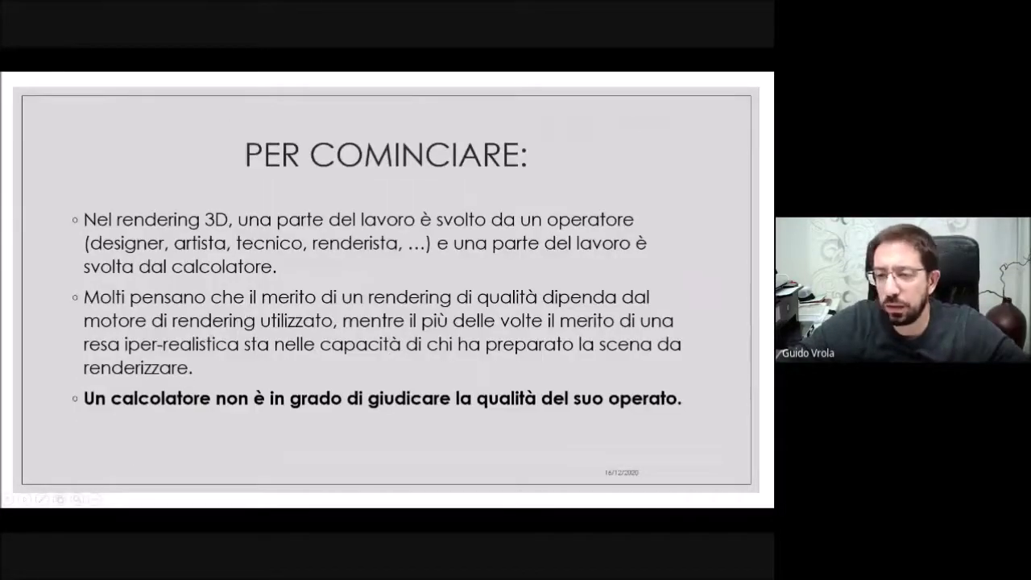
Return to Blender and inspect the headphones on the ground plane from different sides to find a suitable viewing angle.
key(alt+Tab)
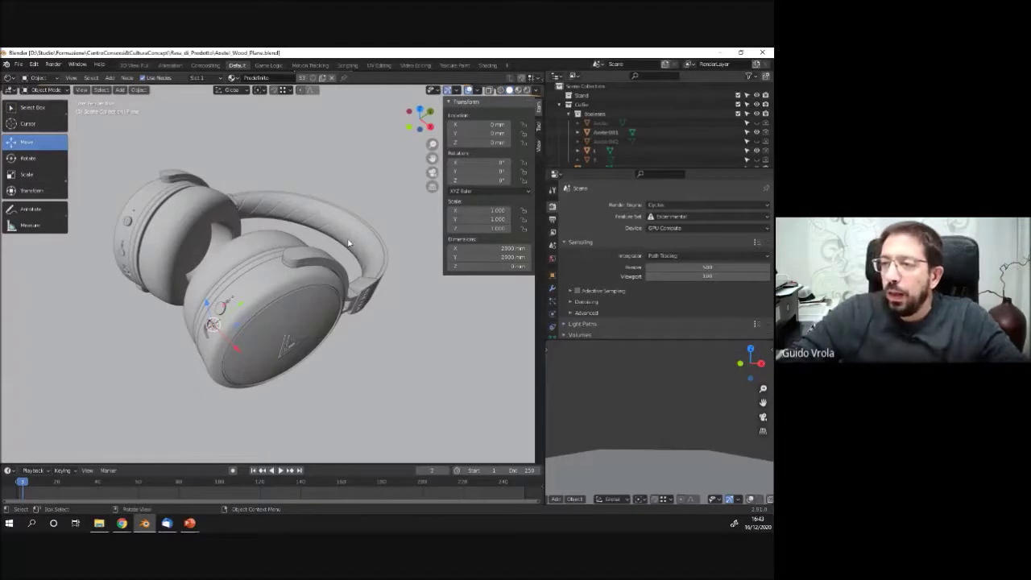
scroll(231, 257, down, 5)
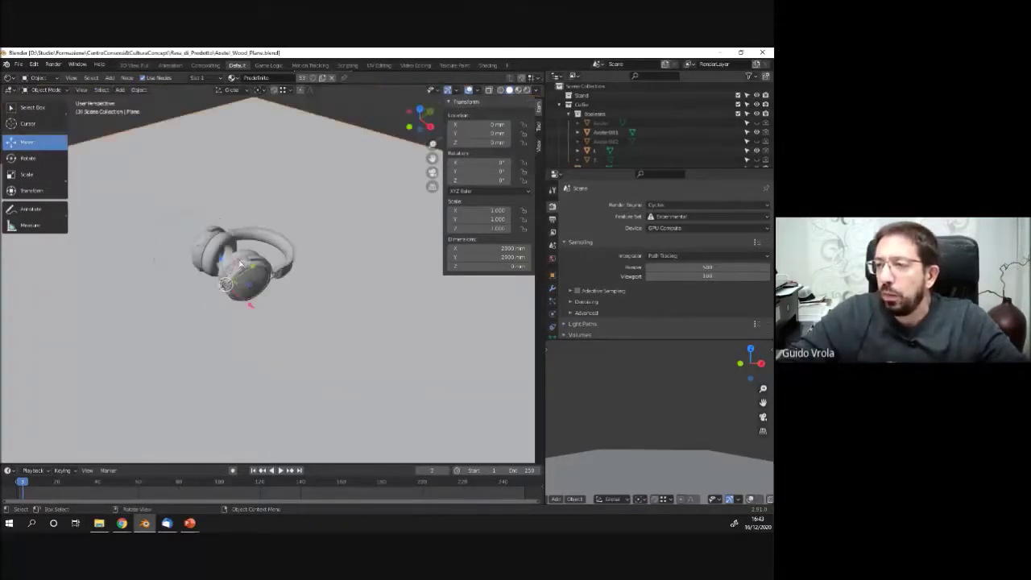
mouse_move(382, 322)
middle_down()
mouse_move(299, 331)
mouse_move(293, 283)
mouse_move(285, 293)
mouse_move(368, 314)
middle_up()
scroll(295, 190, up, 2)
mouse_move(296, 189)
middle_down()
mouse_move(253, 171)
mouse_move(278, 182)
middle_up()
middle_drag(291, 193, 310, 193)
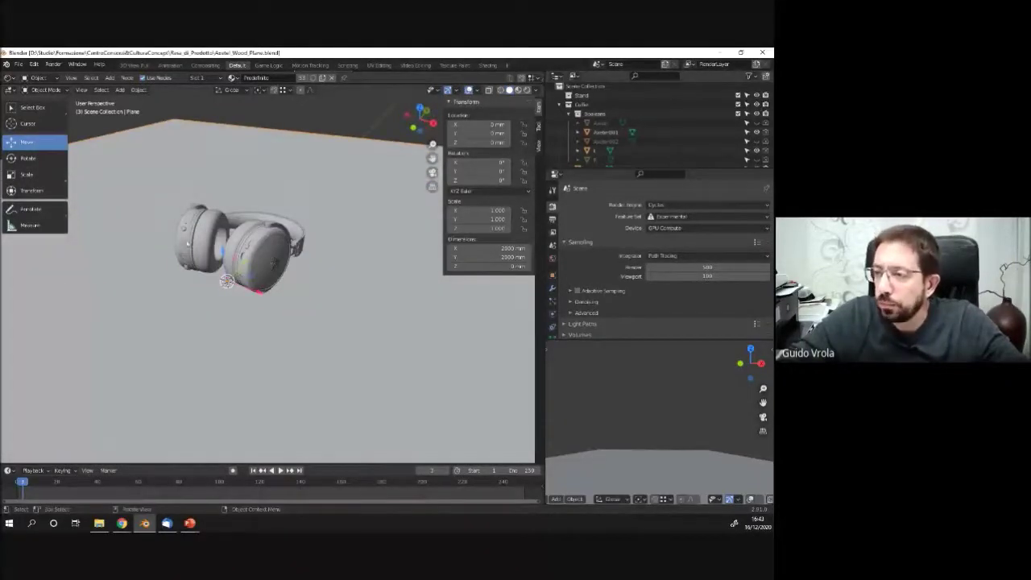
middle_drag(80, 298, 295, 263)
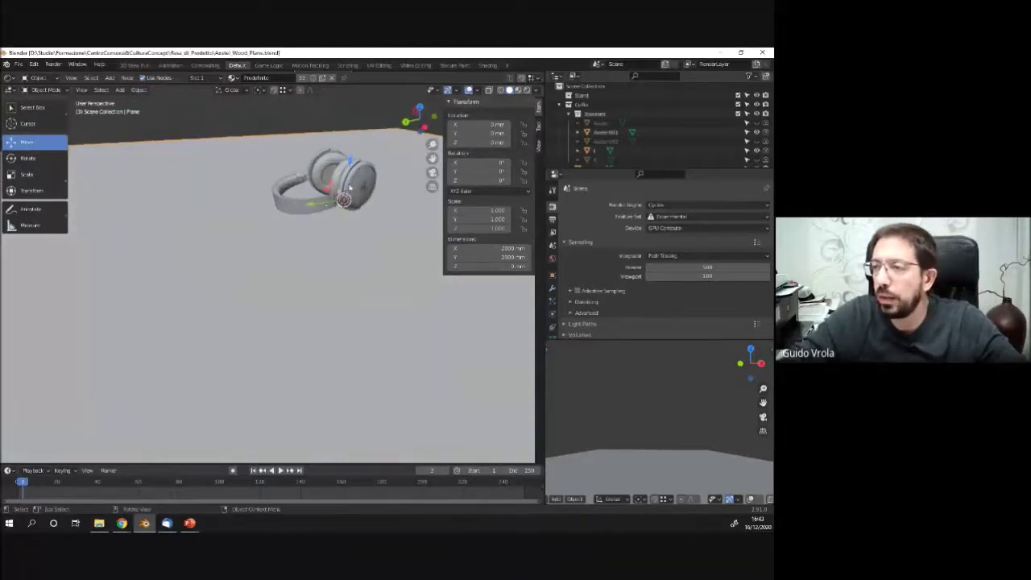
scroll(346, 184, up, 2)
middle_drag(347, 184, 270, 236)
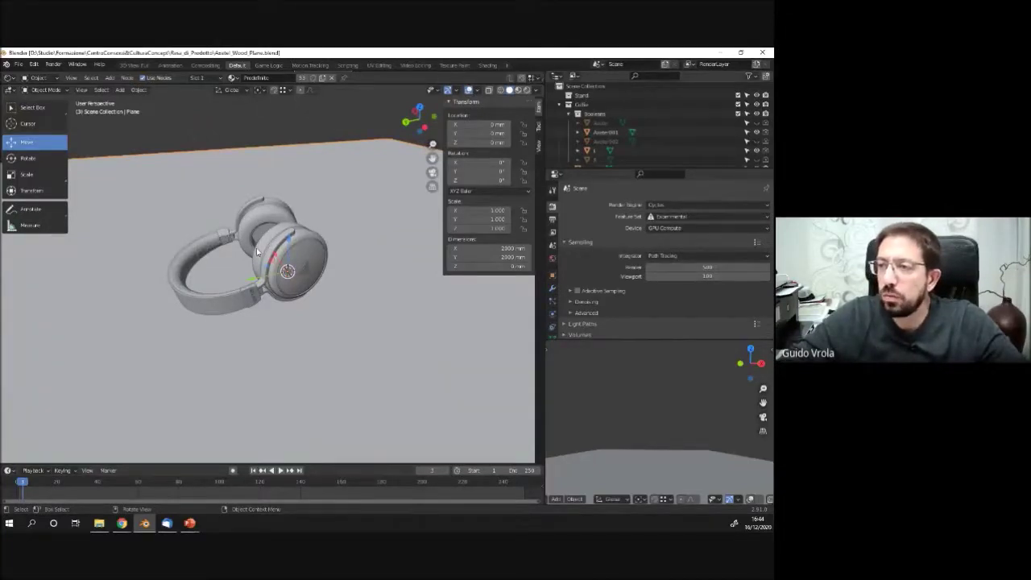
scroll(242, 278, up, 2)
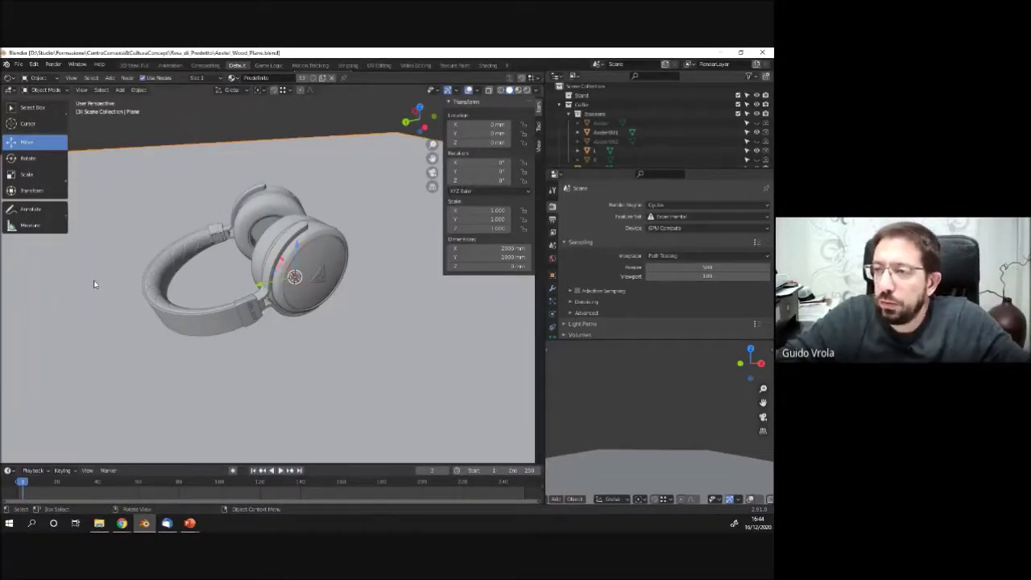
middle_drag(290, 253, 293, 158)
scroll(252, 201, up, 3)
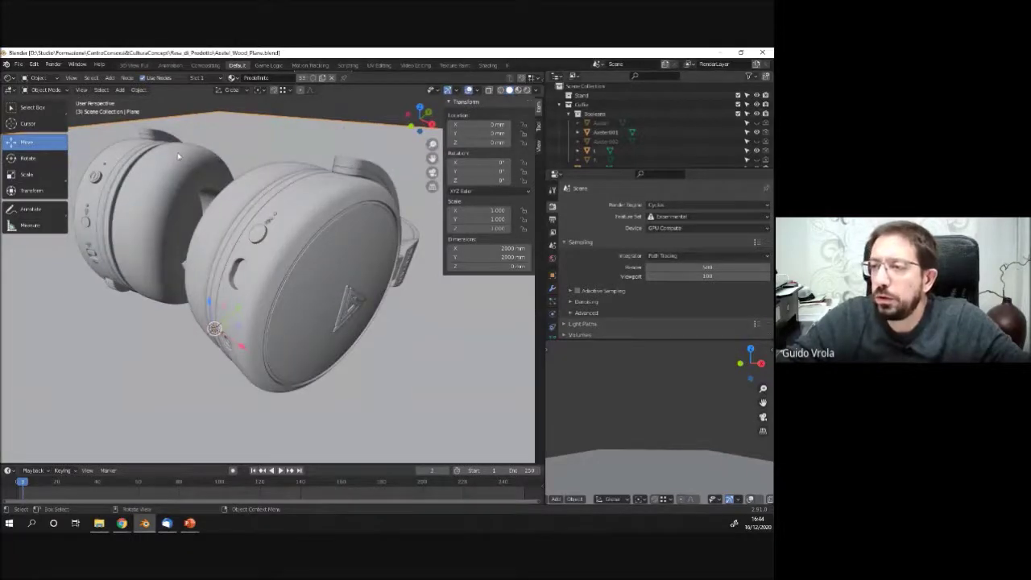
scroll(226, 234, up, 2)
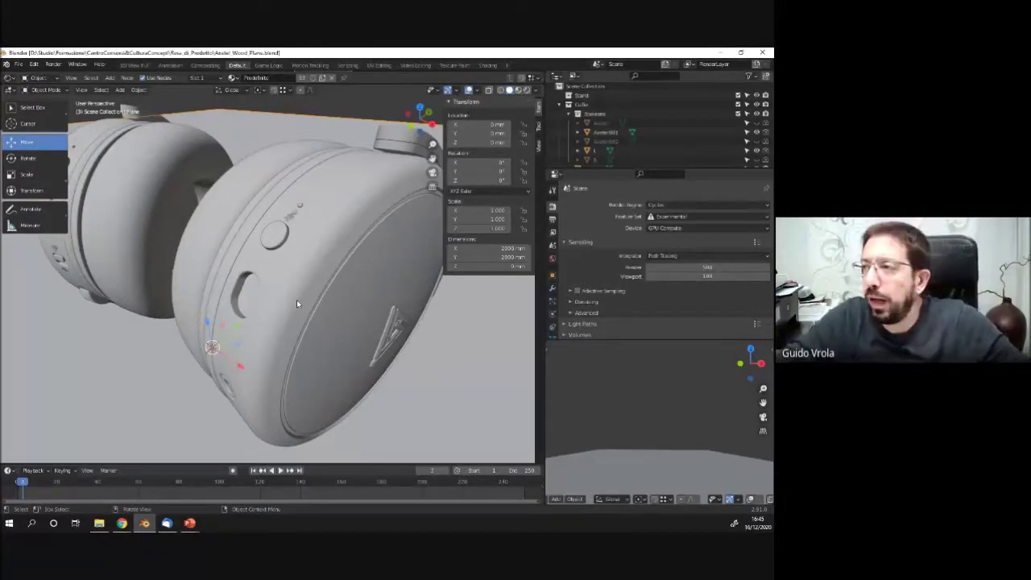
middle_drag(219, 287, 236, 312)
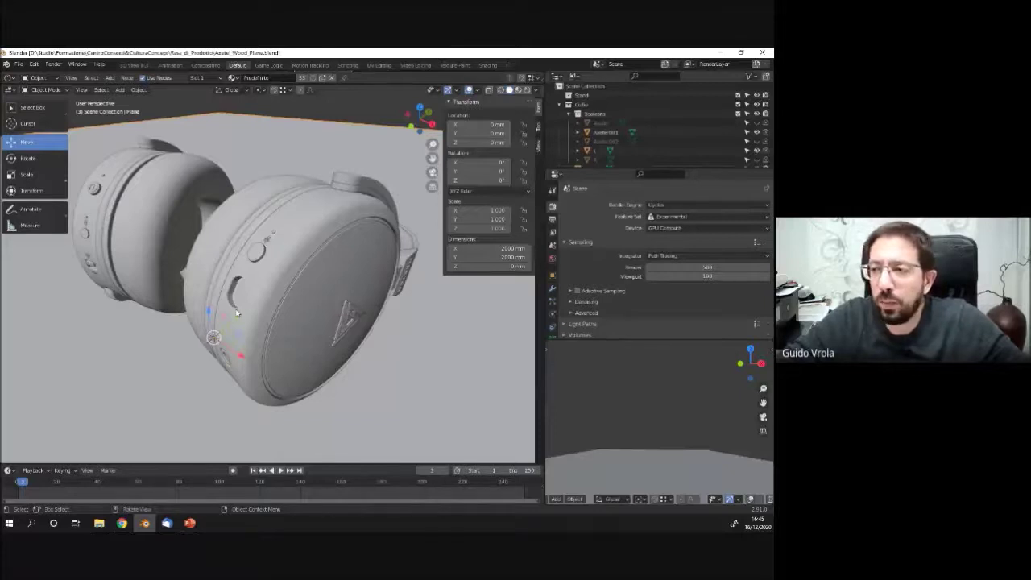
middle_drag(314, 275, 255, 328)
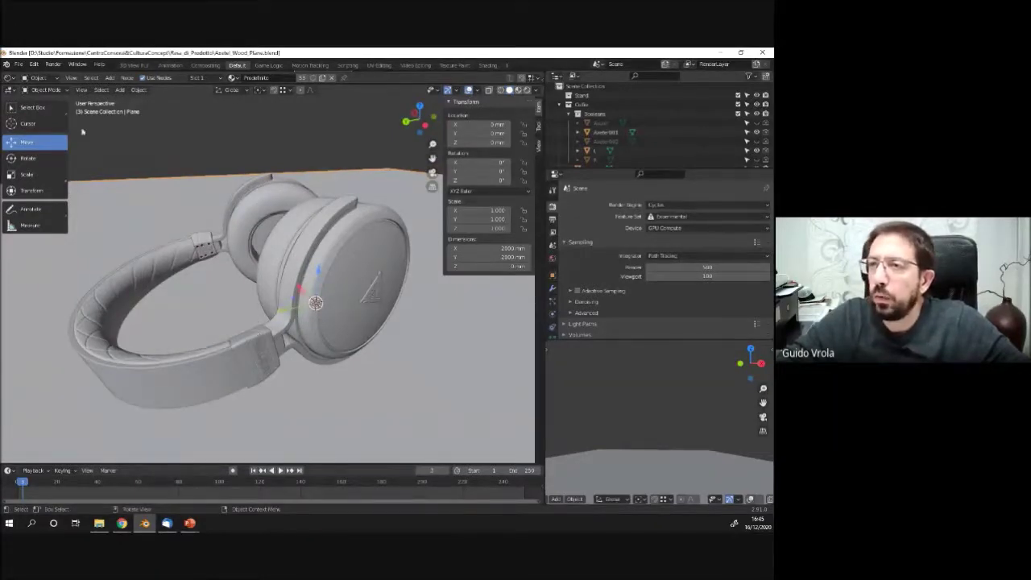
click(80, 90)
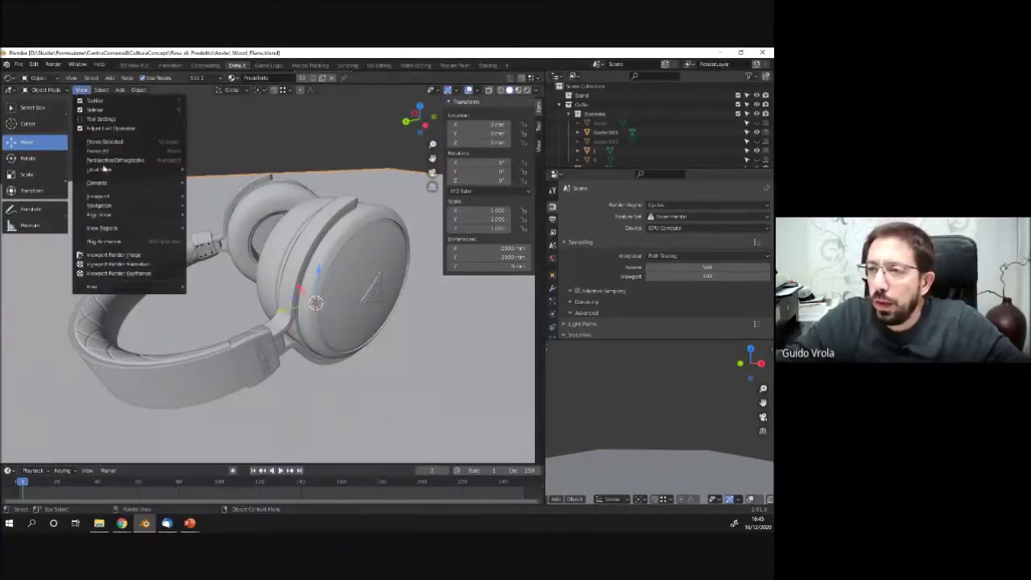
mouse_move(132, 215)
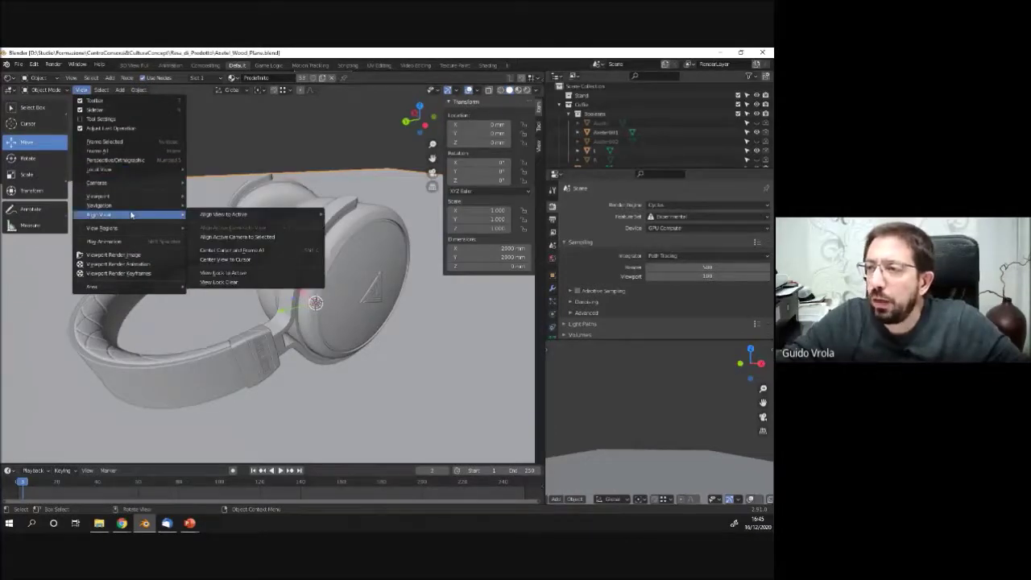
click(226, 238)
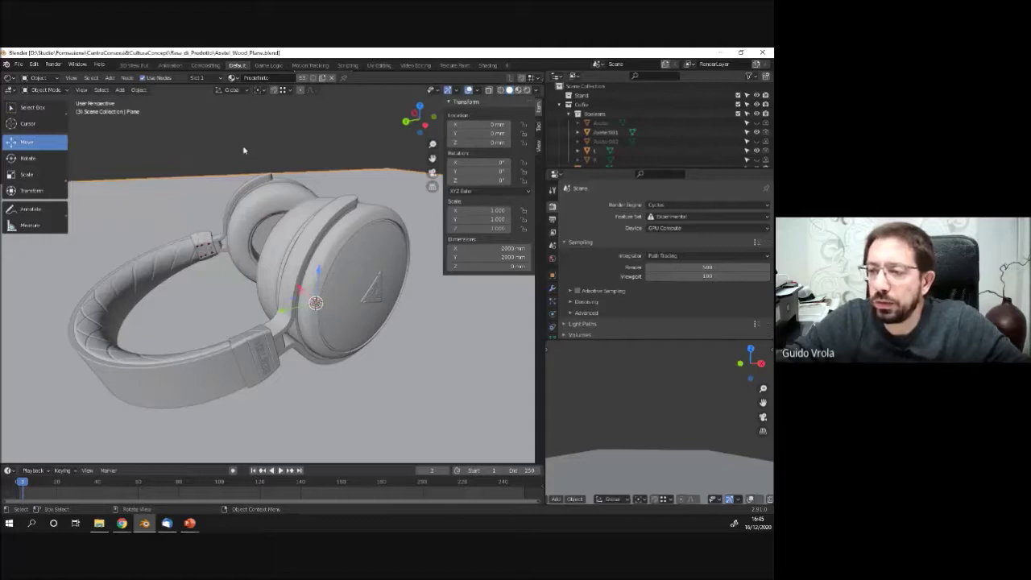
Add a camera to the scene.
click(122, 90)
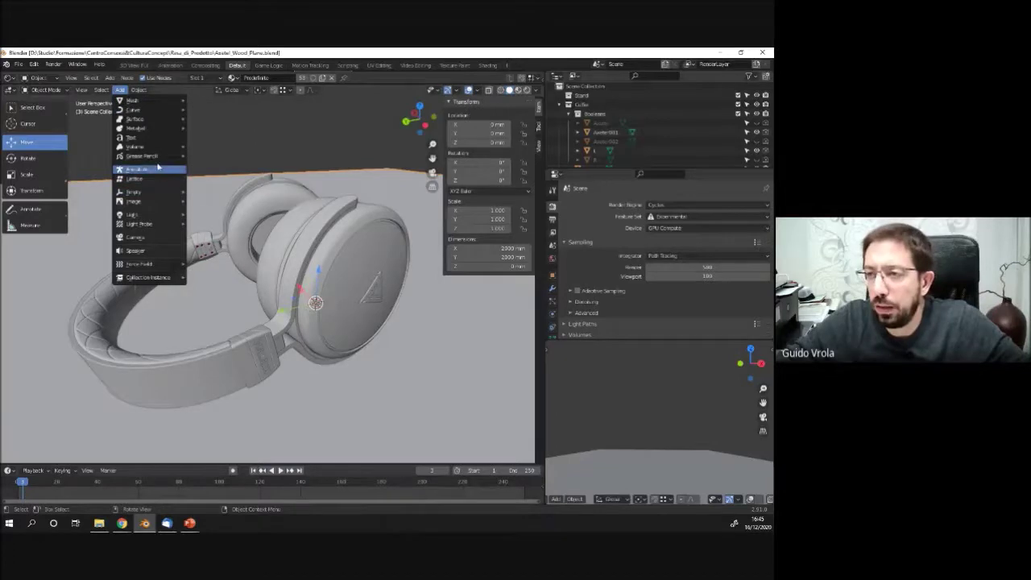
click(136, 239)
scroll(172, 198, down, 3)
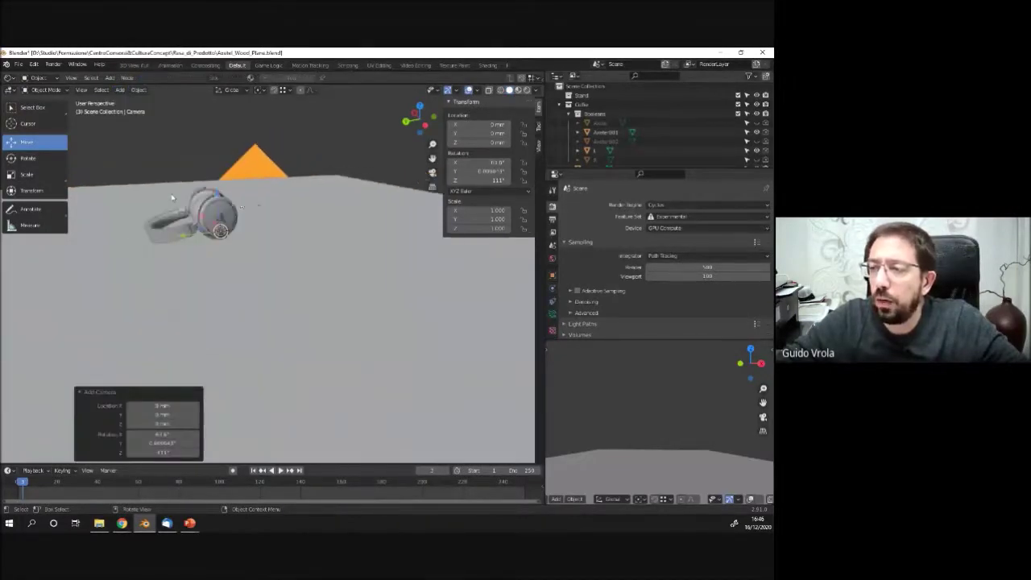
Frame the headphones in a three-quarter view and align the active camera to that view.
key(shift+b)
drag(207, 188, 299, 323)
scroll(152, 212, down, 3)
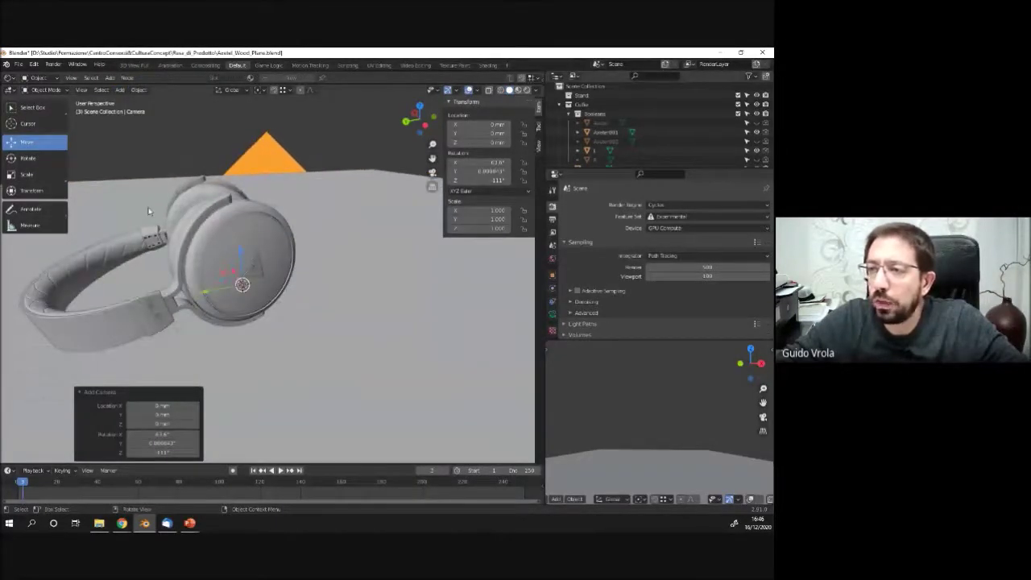
scroll(165, 256, up, 2)
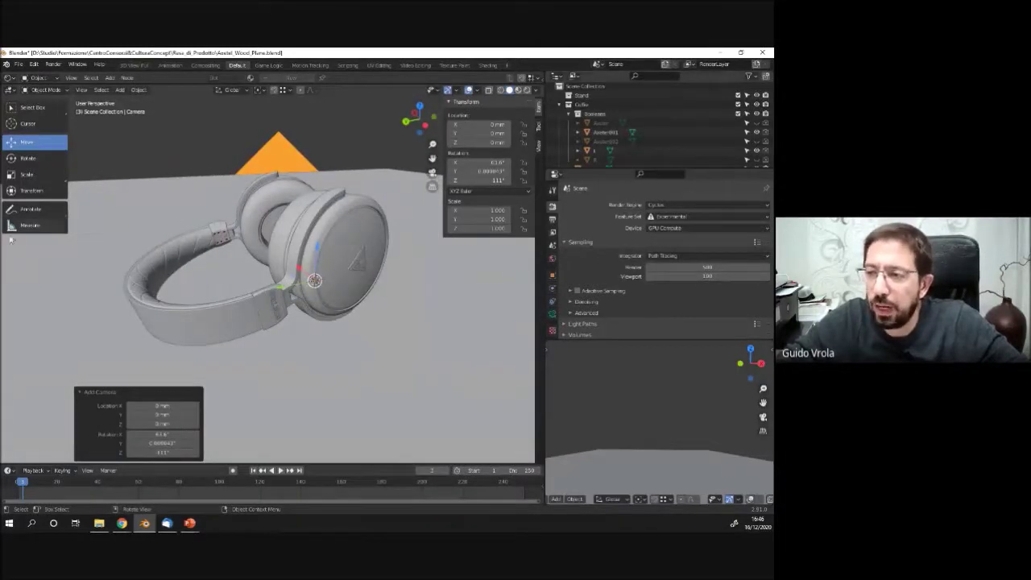
scroll(214, 283, up, 2)
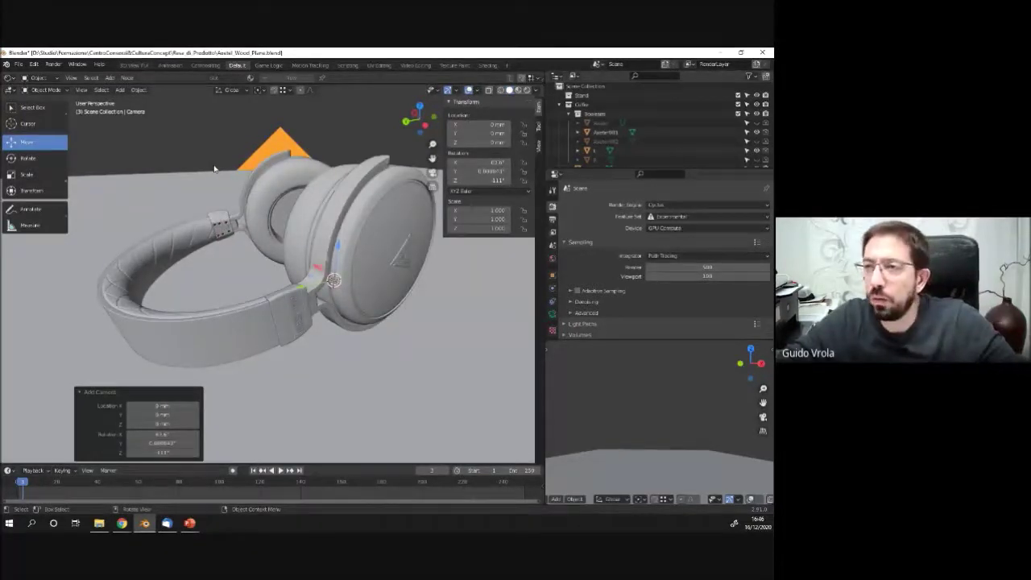
click(81, 89)
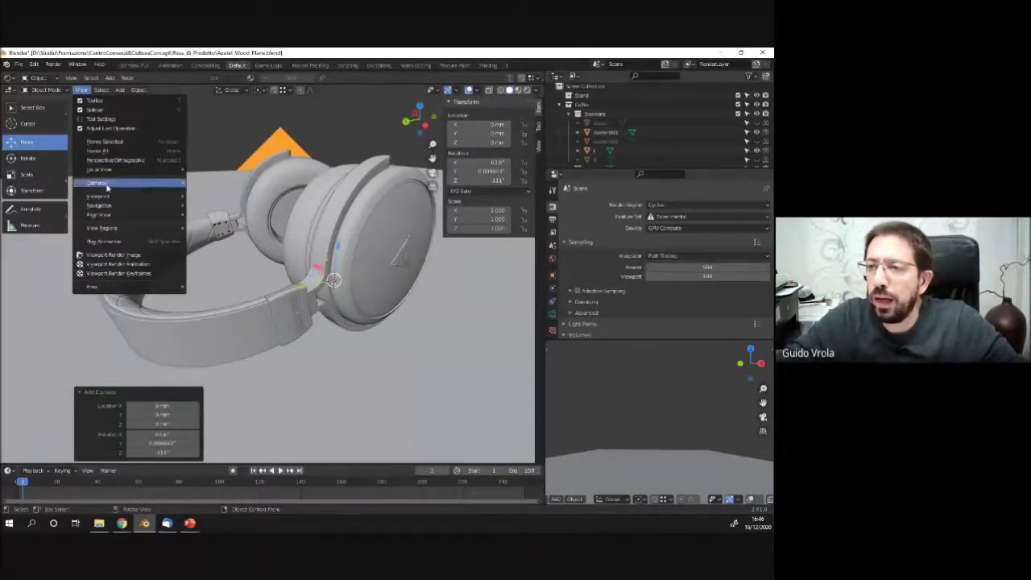
mouse_move(123, 220)
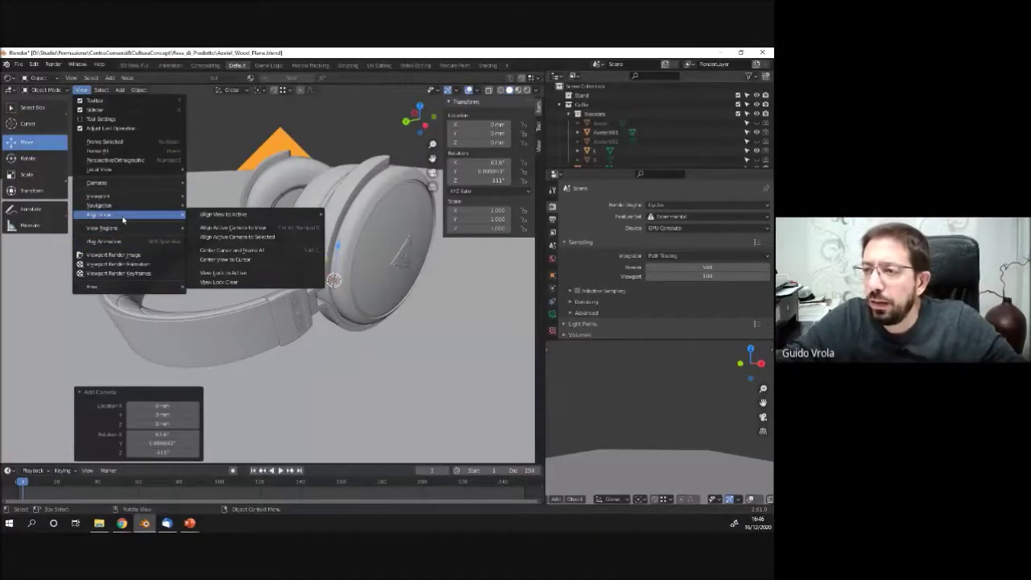
click(221, 229)
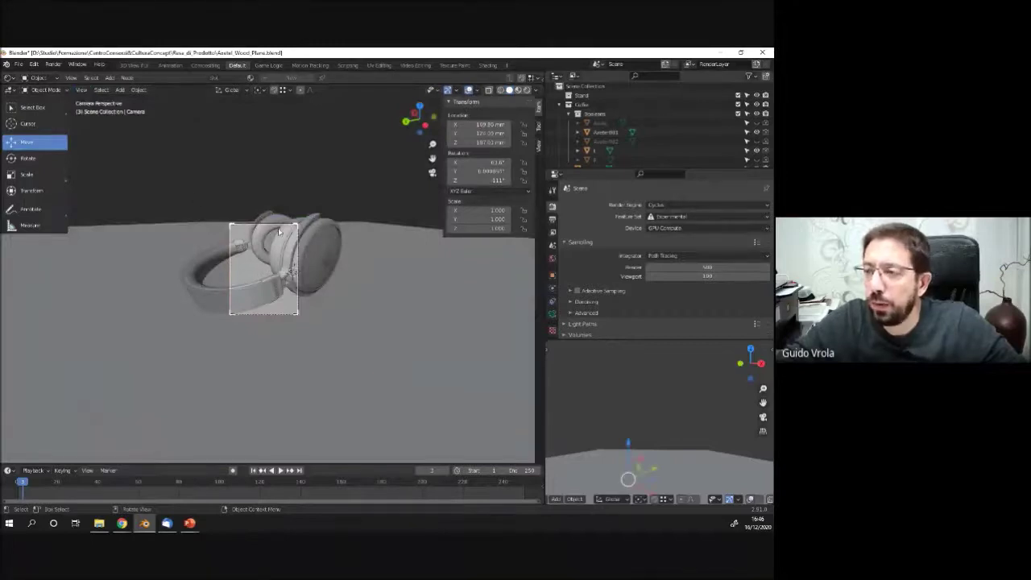
Scale the camera object down to about 0.035 so its frame is small beside the headphones.
middle_drag(277, 232, 495, 414)
scroll(253, 229, down, 6)
key(s)
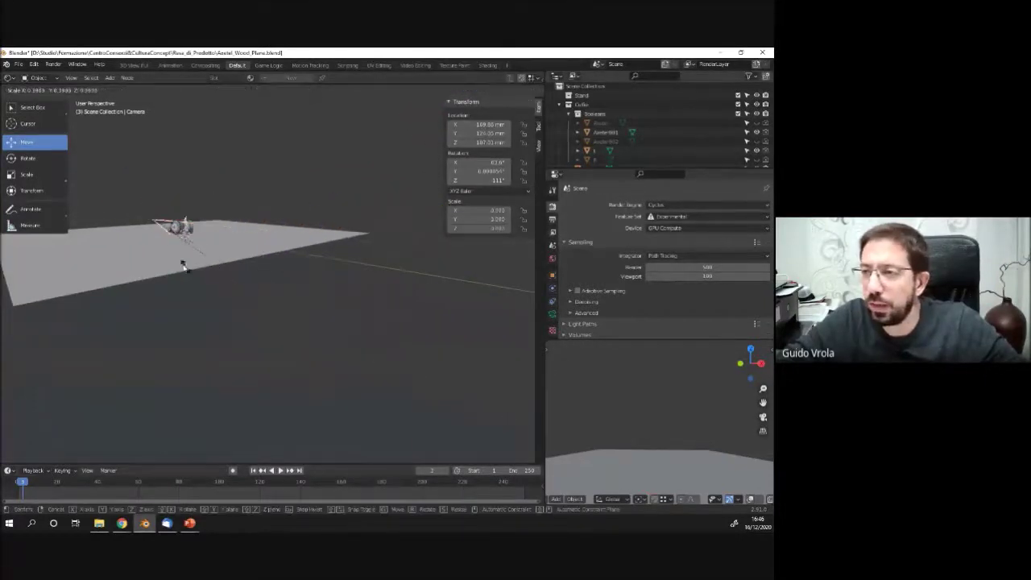
click(165, 246)
scroll(166, 246, up, 3)
key(s)
click(322, 304)
scroll(211, 239, up, 5)
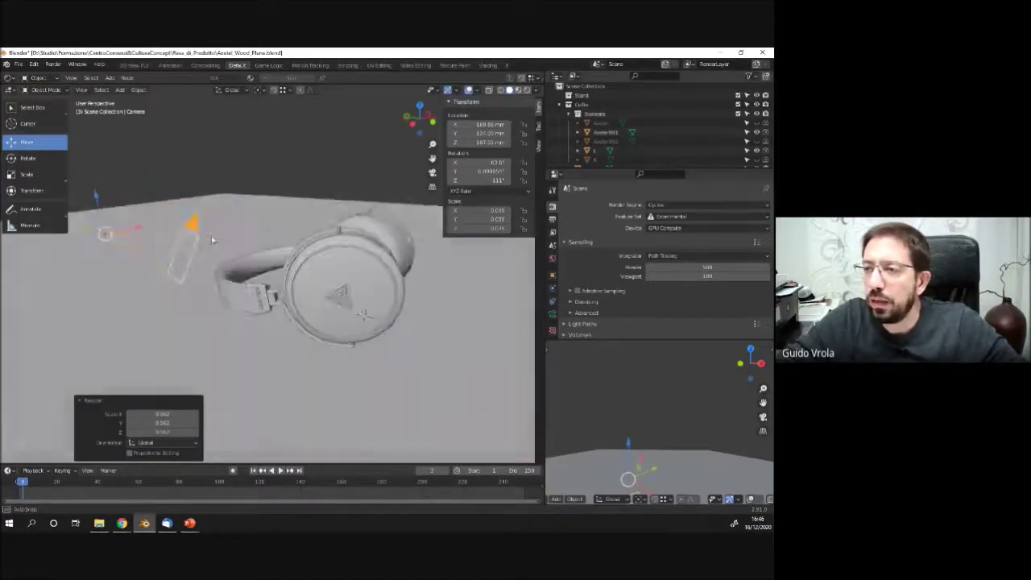
middle_drag(211, 239, 201, 258)
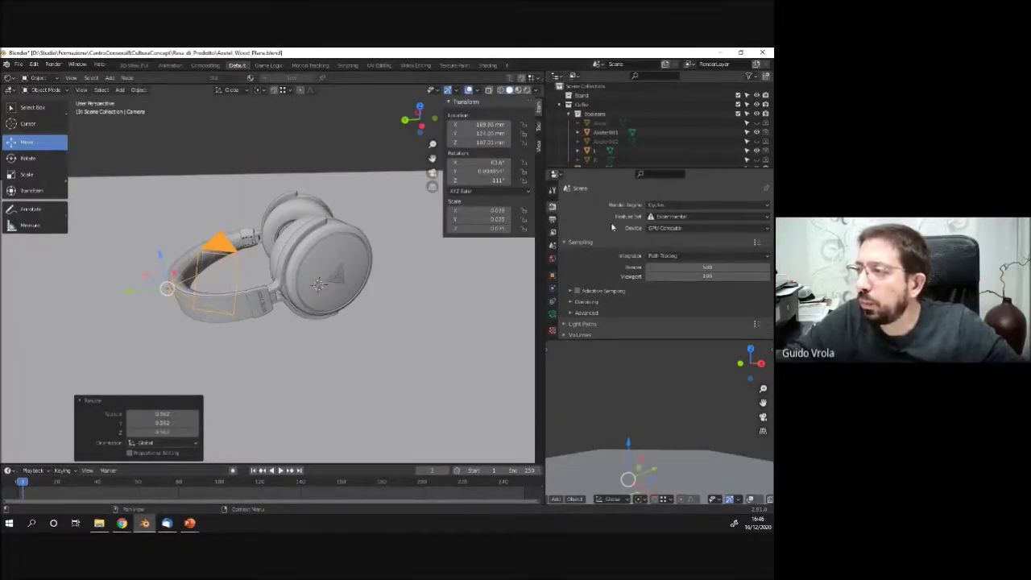
Set the render output resolution to 3000 px in X and 2000 px in Y.
click(552, 219)
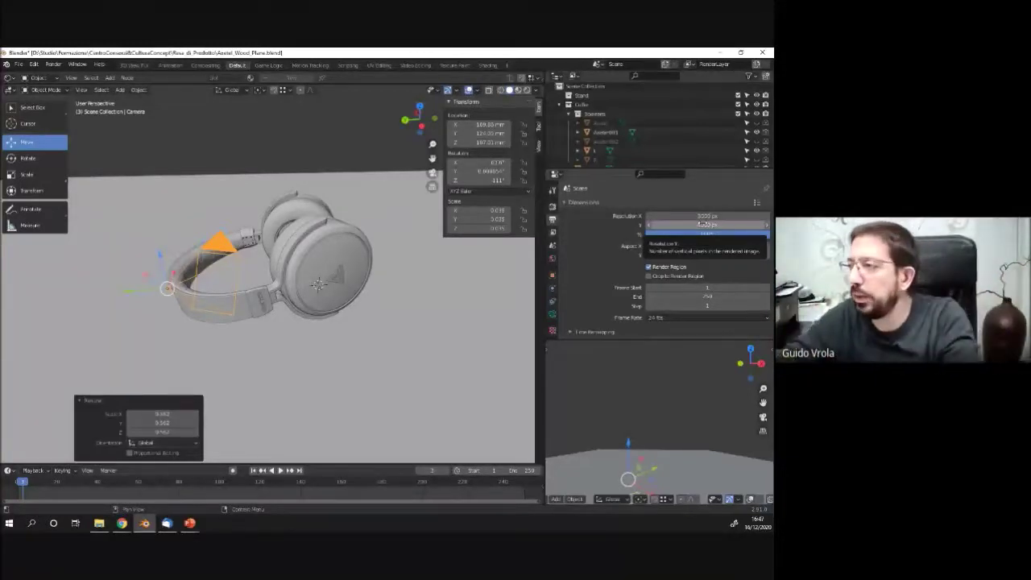
click(704, 216)
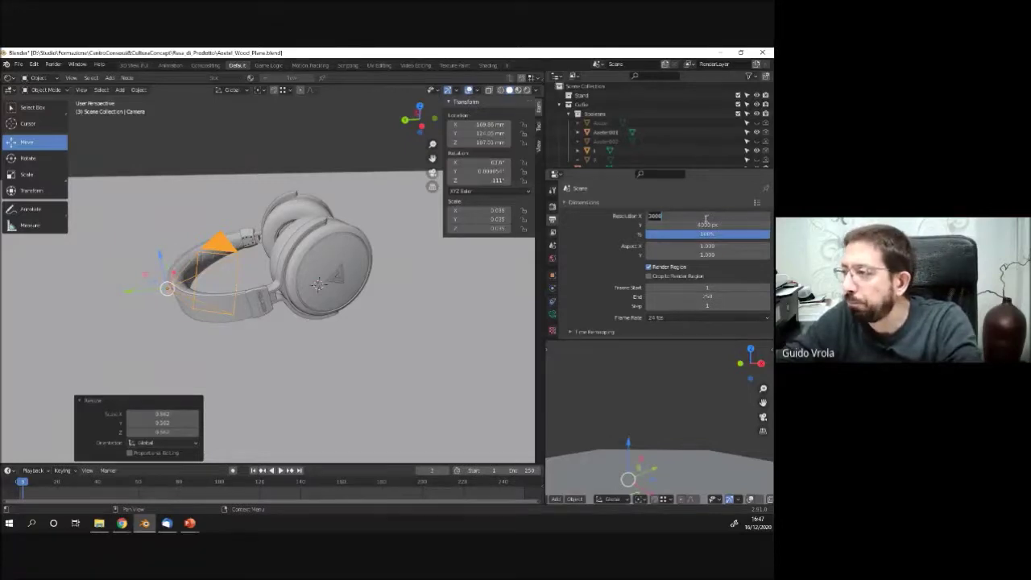
text(32)
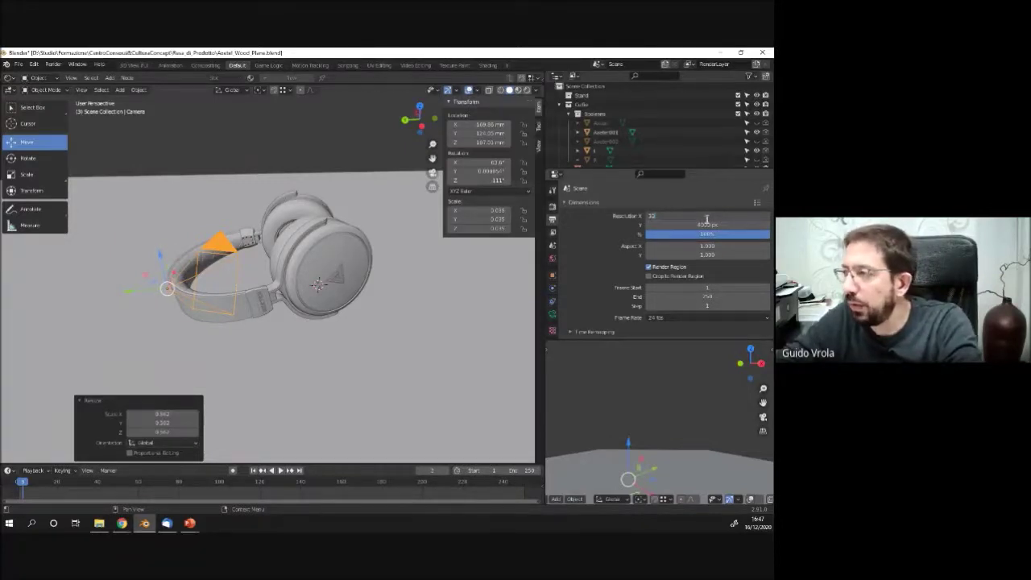
key(BackSpace)
text(2000)
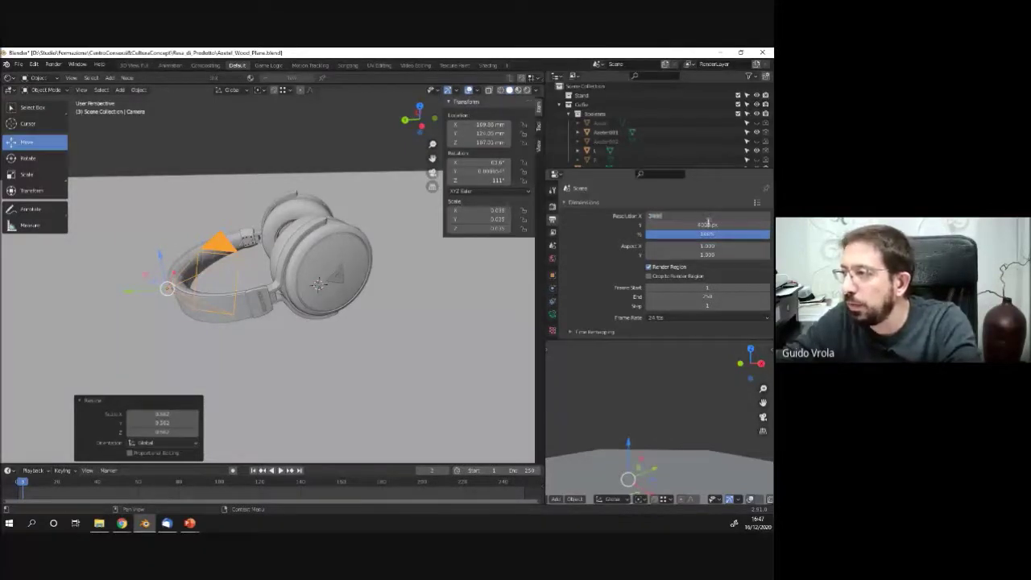
key(Return)
double_click(716, 226)
text(2000)
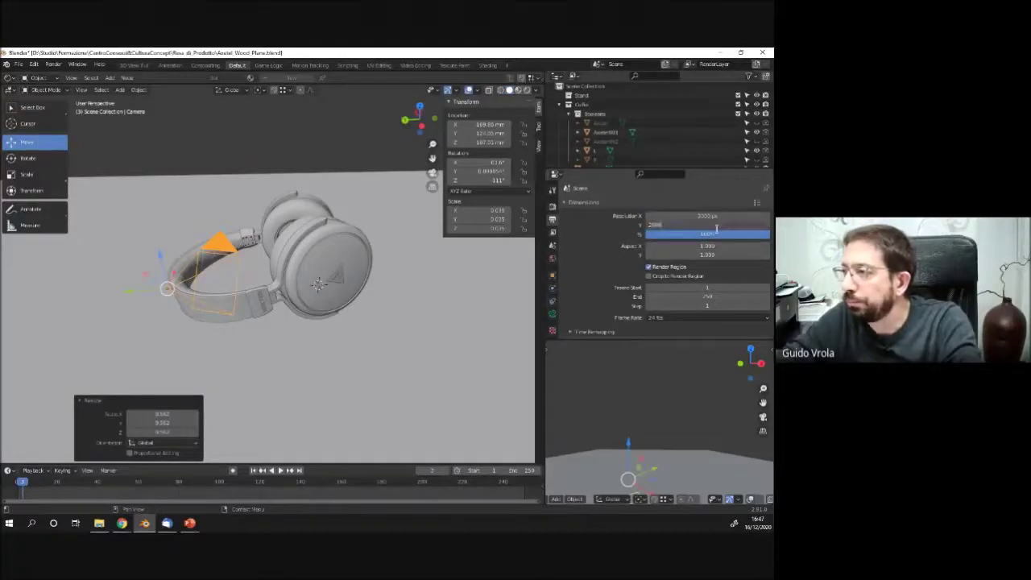
key(Return)
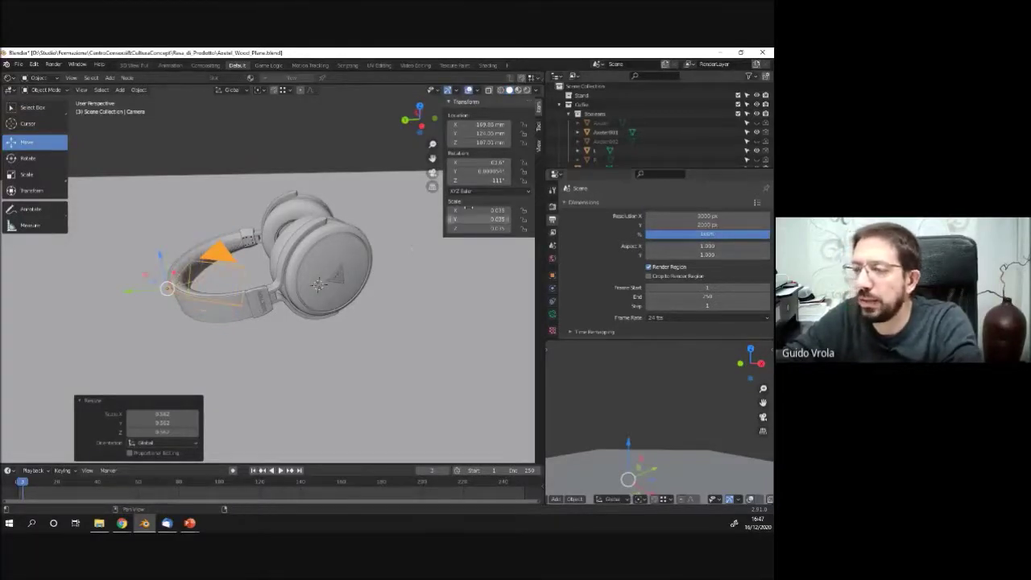
key(Right)
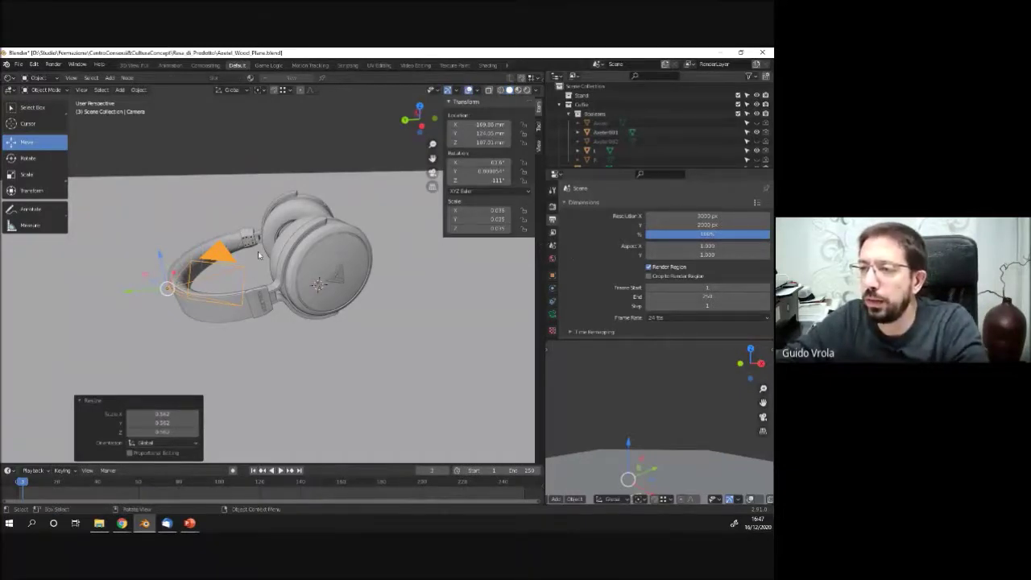
Move the camera diagonally away from the headphones in top view so that more of the product fits in its frame.
scroll(206, 283, up, 1)
scroll(205, 284, up, 1)
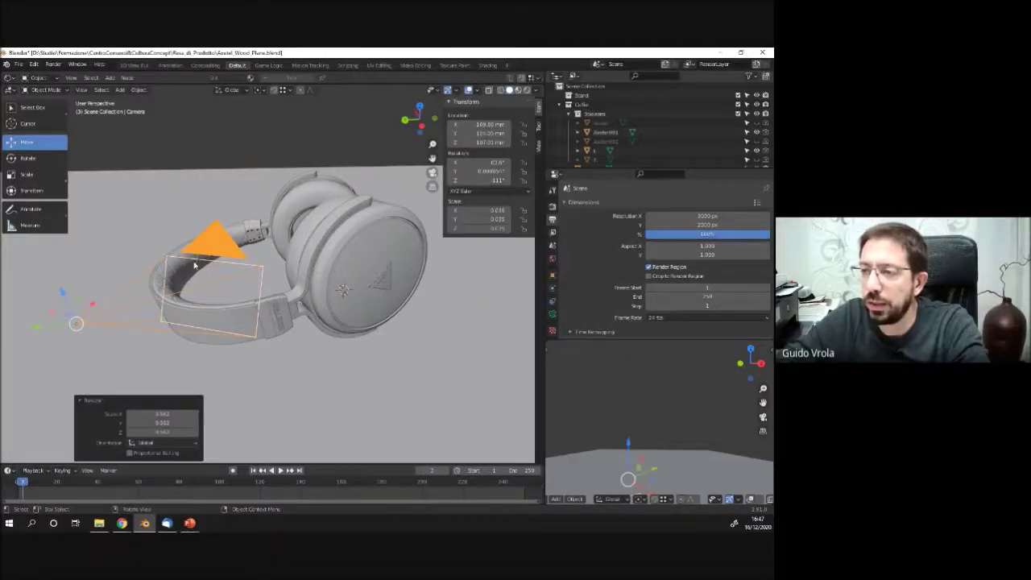
middle_drag(206, 268, 185, 219)
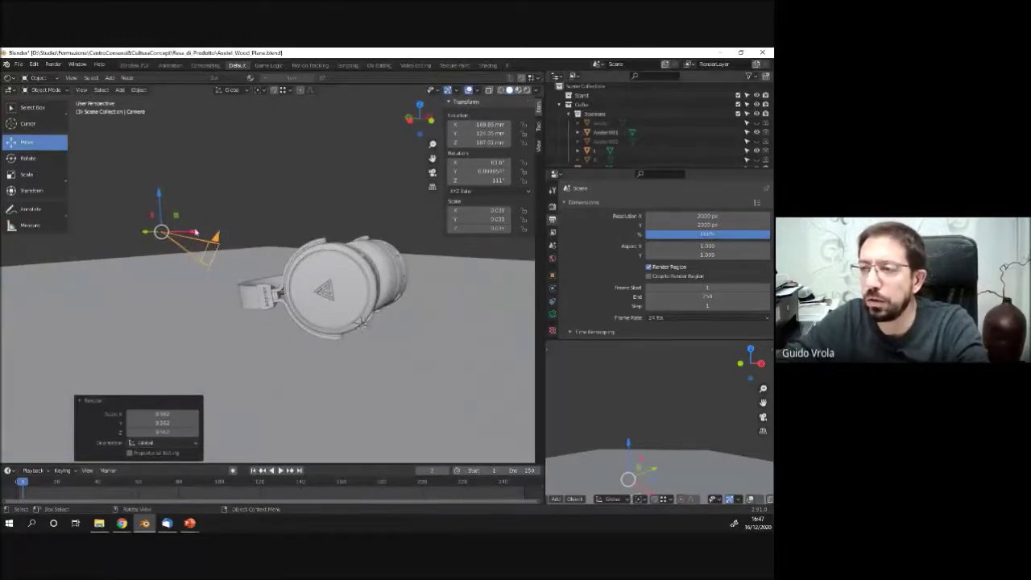
key(KP_0)
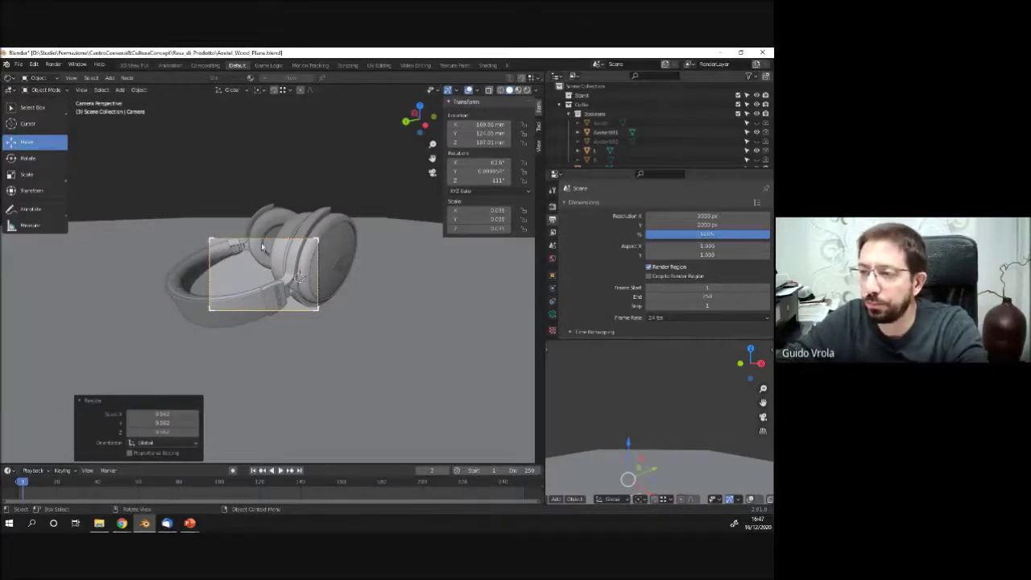
key(KP_0)
scroll(209, 245, down, 1)
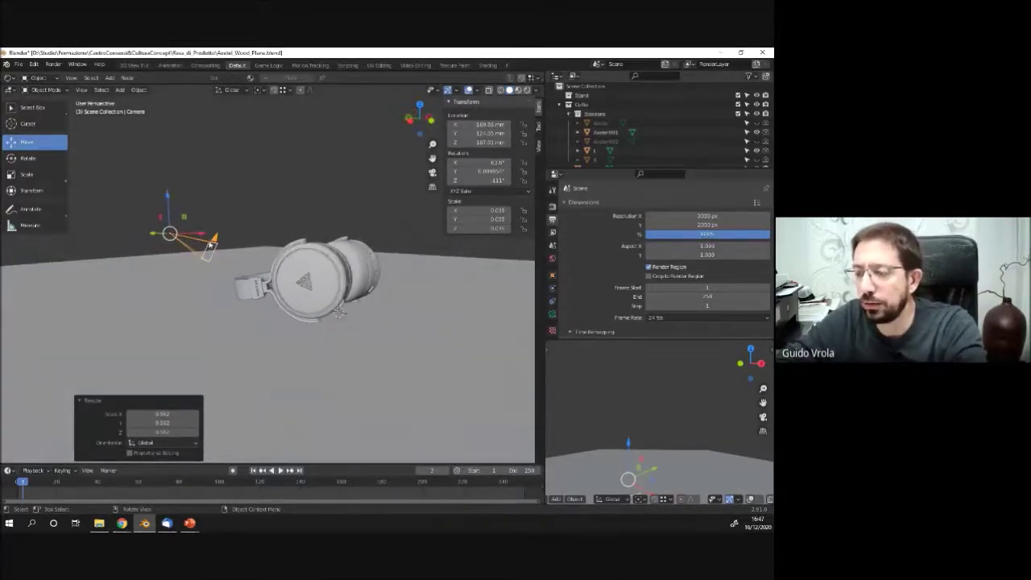
key(KP_7)
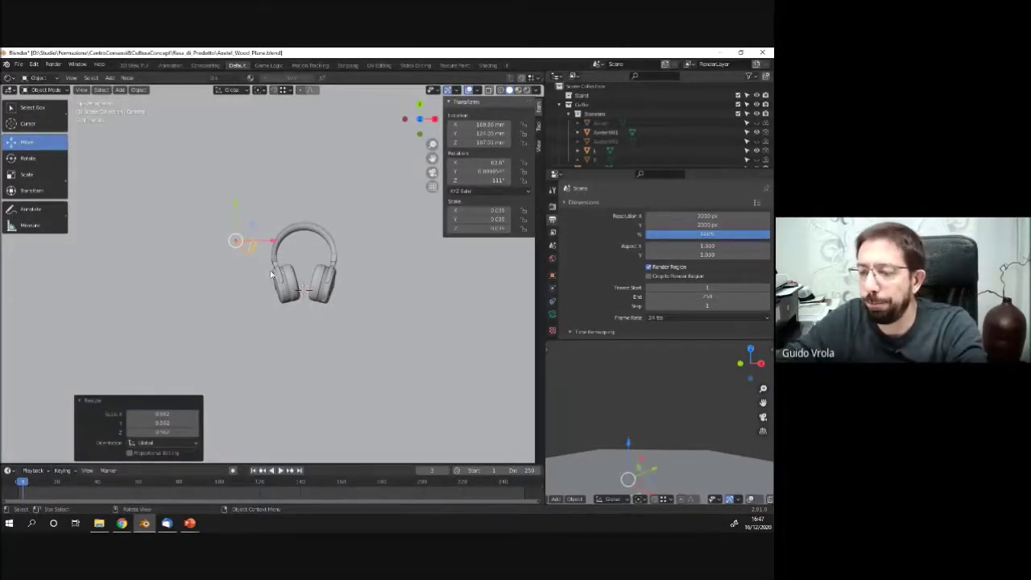
key(g)
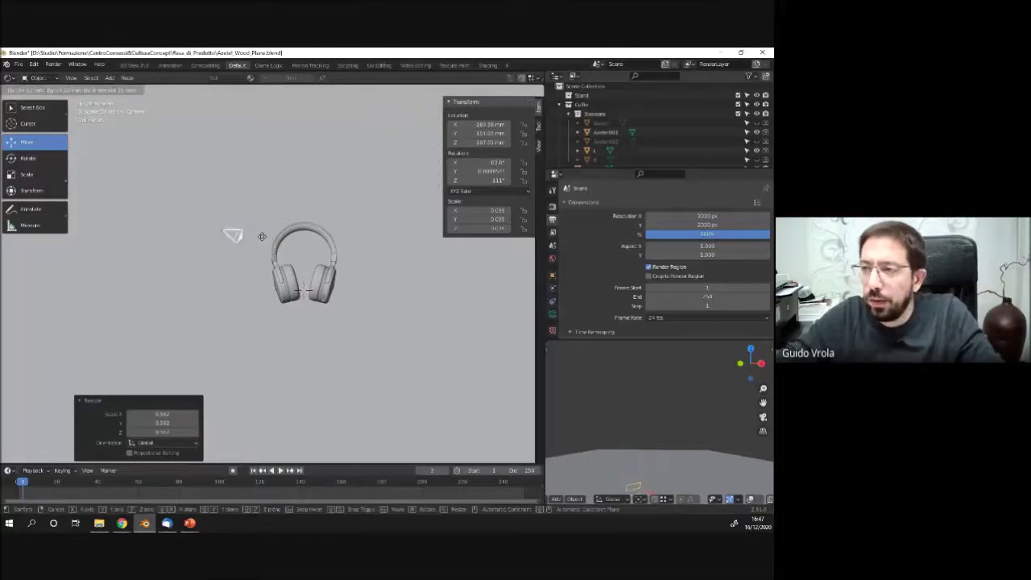
click(200, 203)
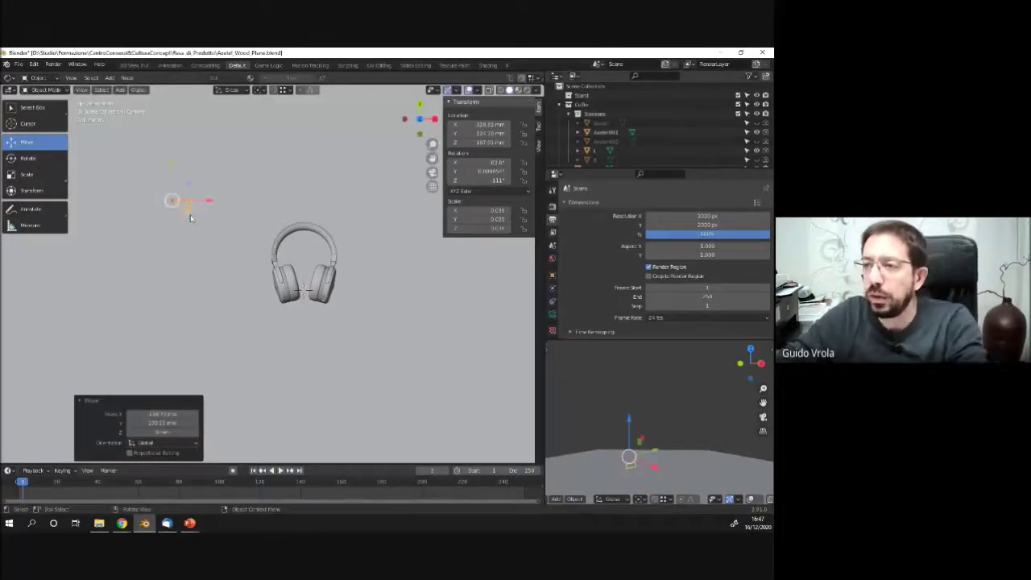
Look through the camera and shift it until the whole headphones sit centred inside the camera frame.
key(KP_0)
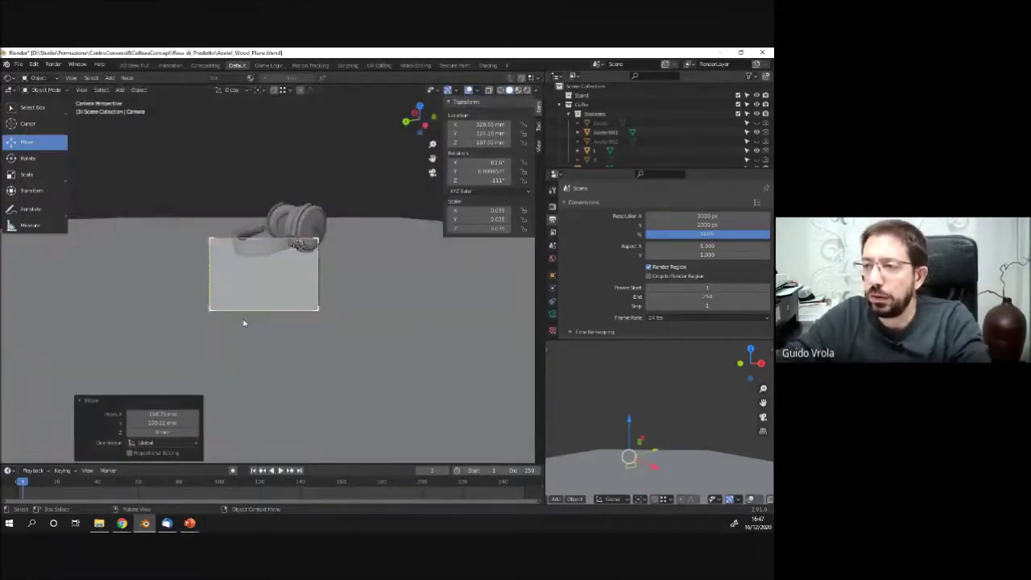
key(g)
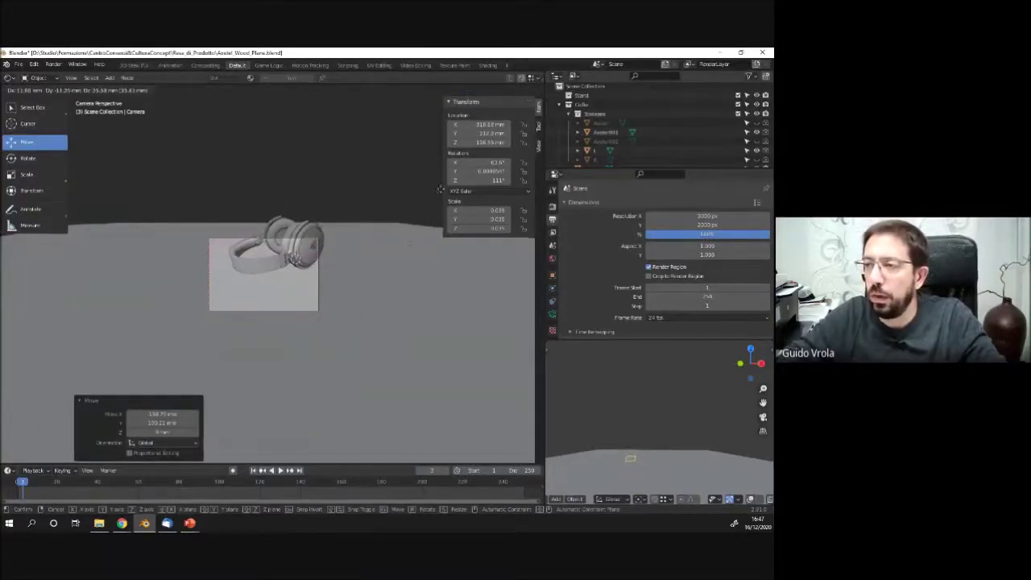
click(442, 432)
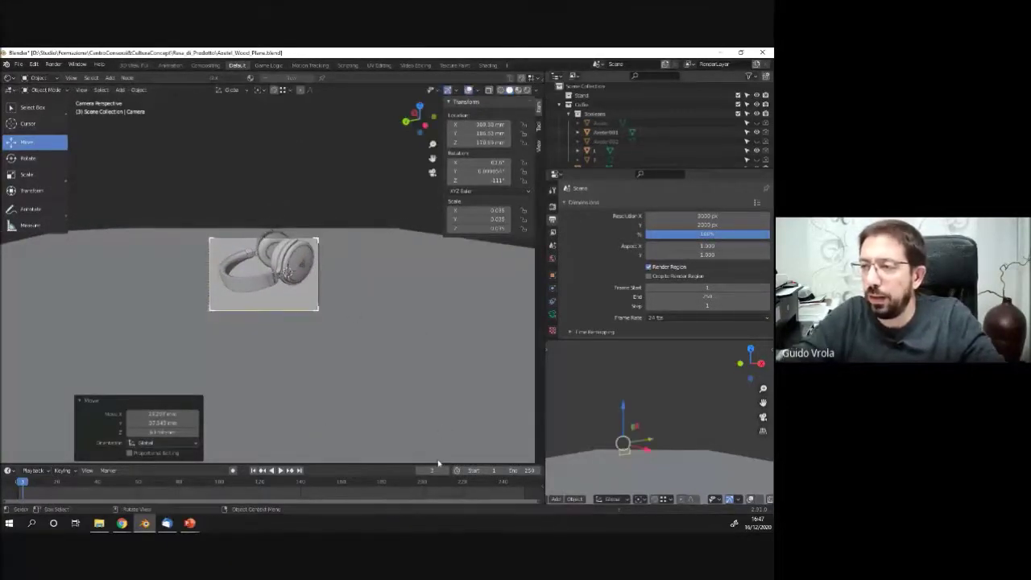
key(g)
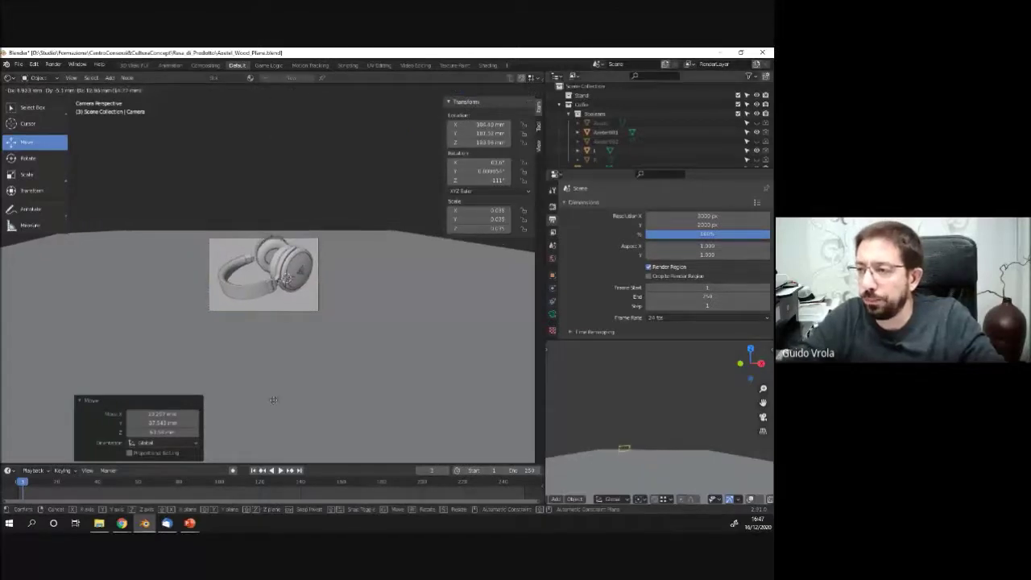
click(264, 118)
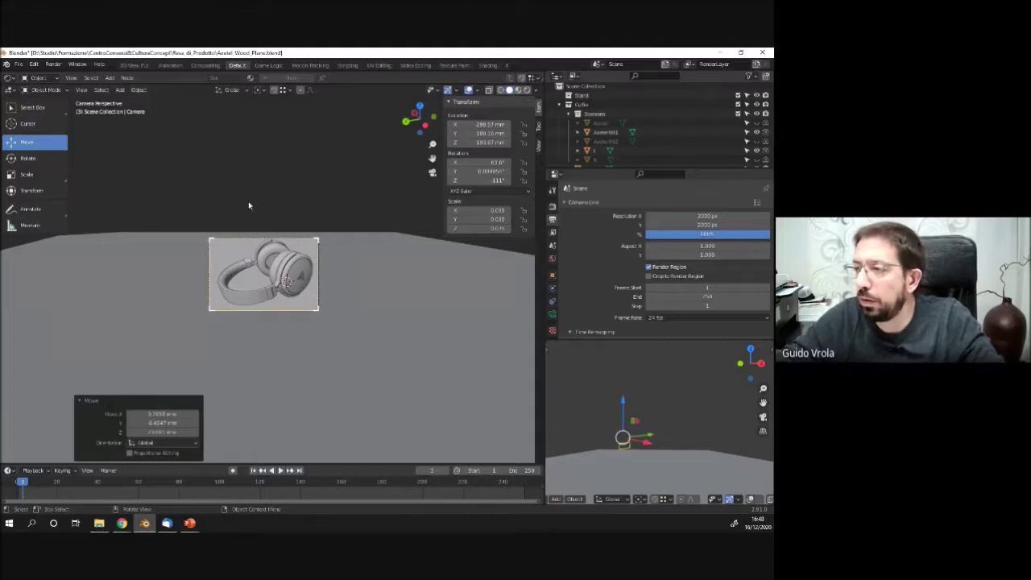
scroll(249, 281, up, 3)
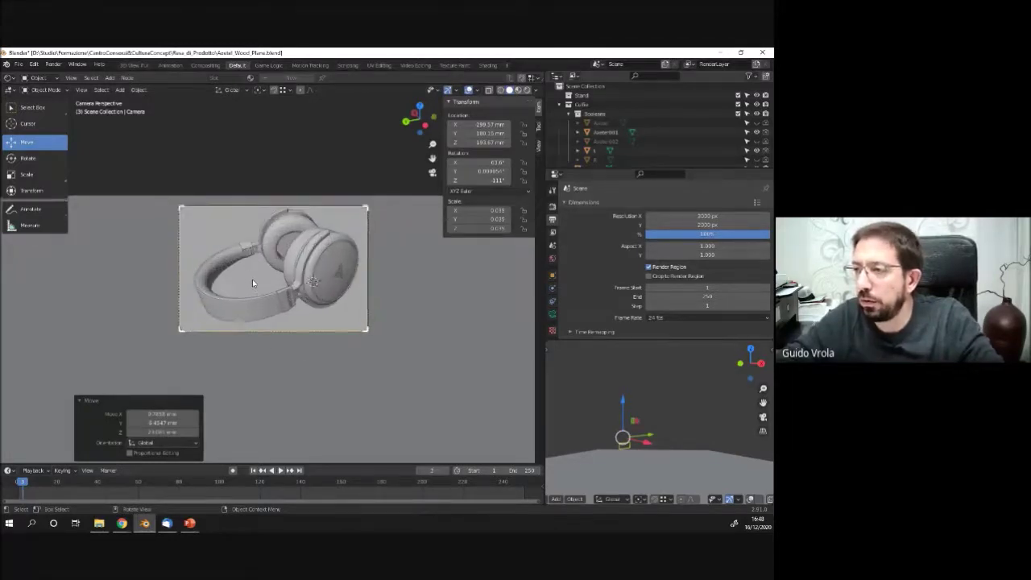
key(g)
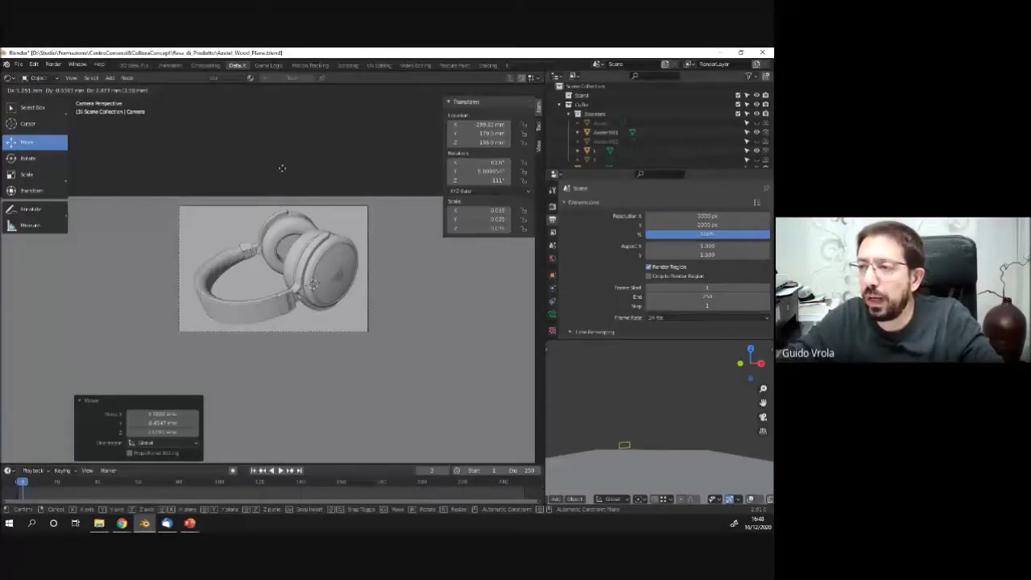
click(397, 282)
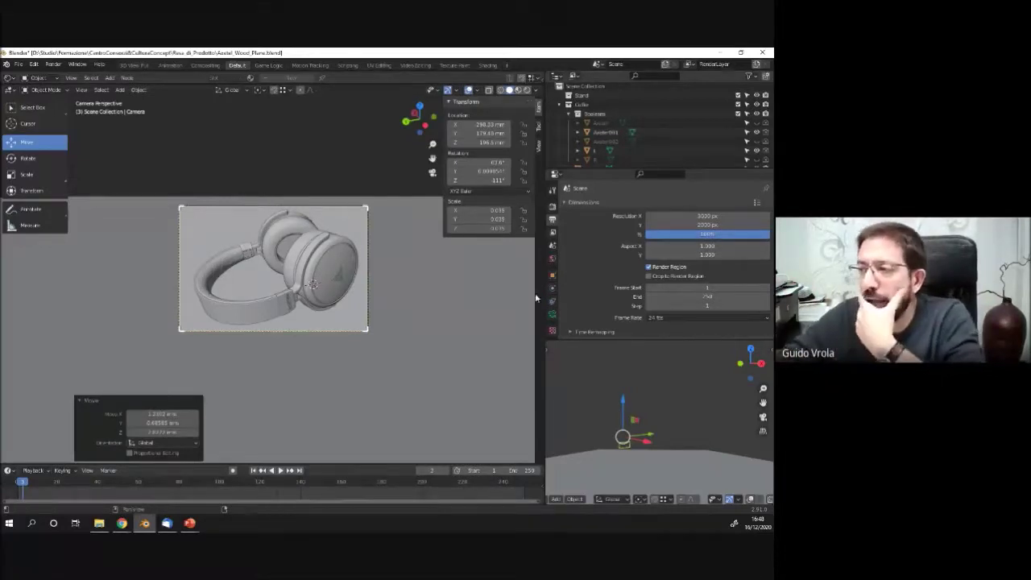
Try a shorter camera focal length of about 43 mm and set it back to 50 mm.
click(552, 314)
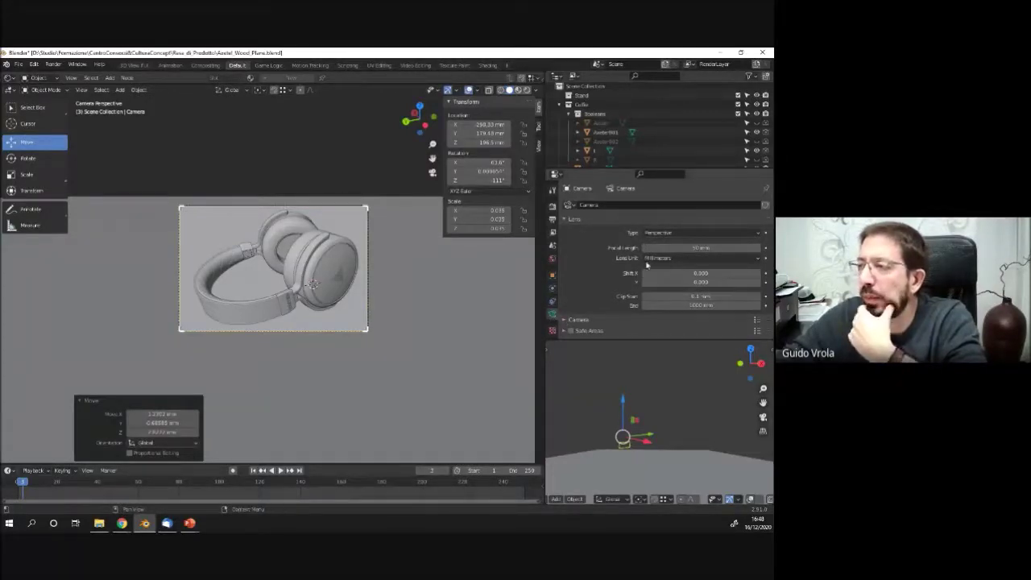
click(698, 248)
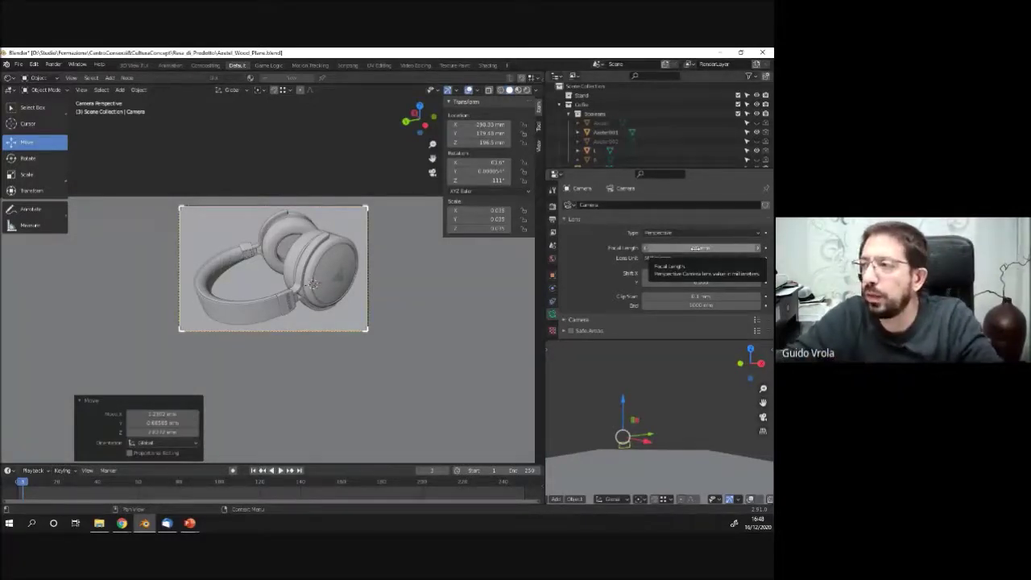
mouse_move(695, 247)
mouse_down()
mouse_move(661, 247)
mouse_move(693, 247)
mouse_move(672, 234)
mouse_move(691, 234)
mouse_move(670, 234)
mouse_move(726, 239)
mouse_move(684, 232)
mouse_up()
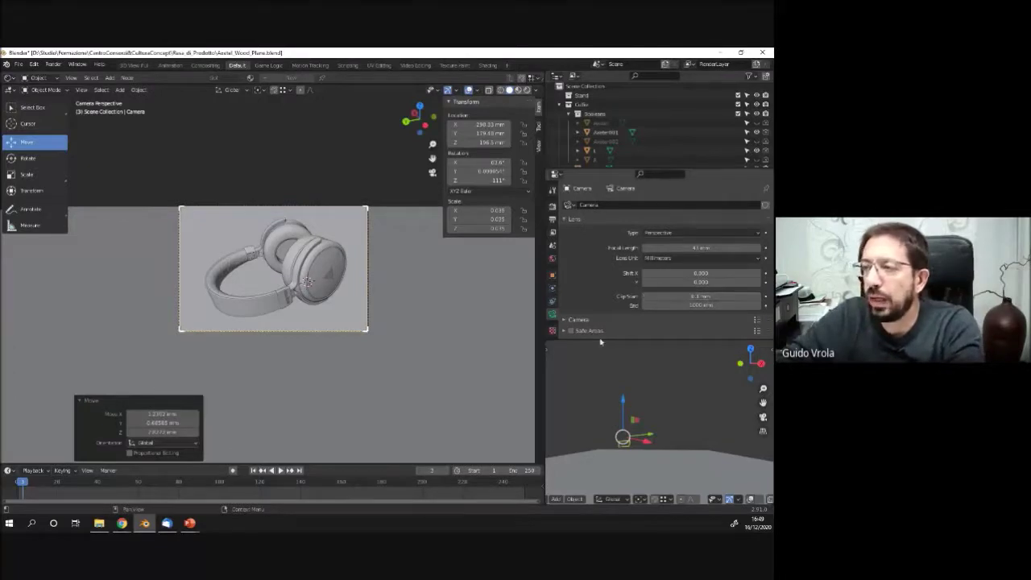
click(688, 246)
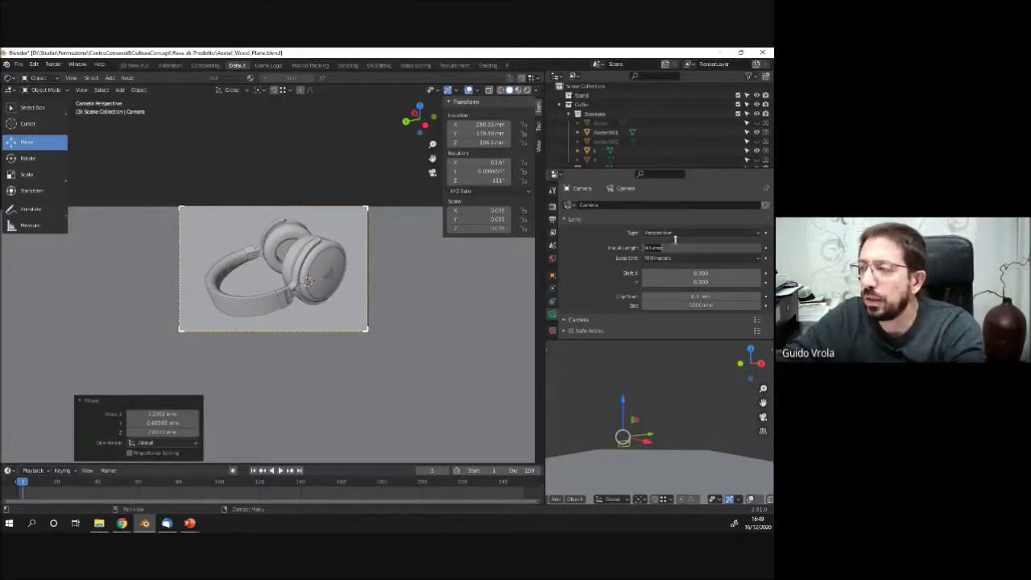
text(50)
key(Return)
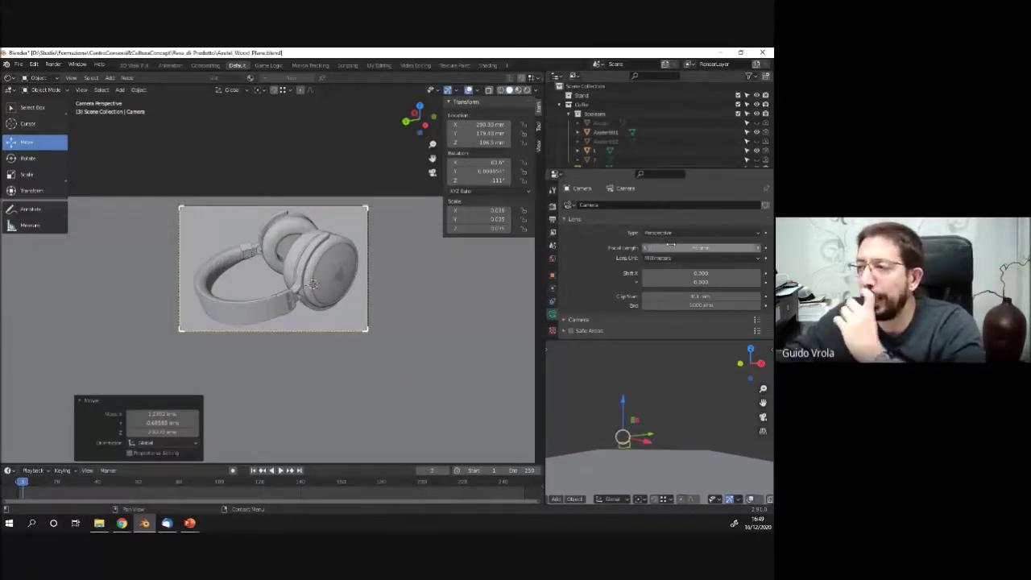
Set the camera's focal length to 85 mm.
click(692, 247)
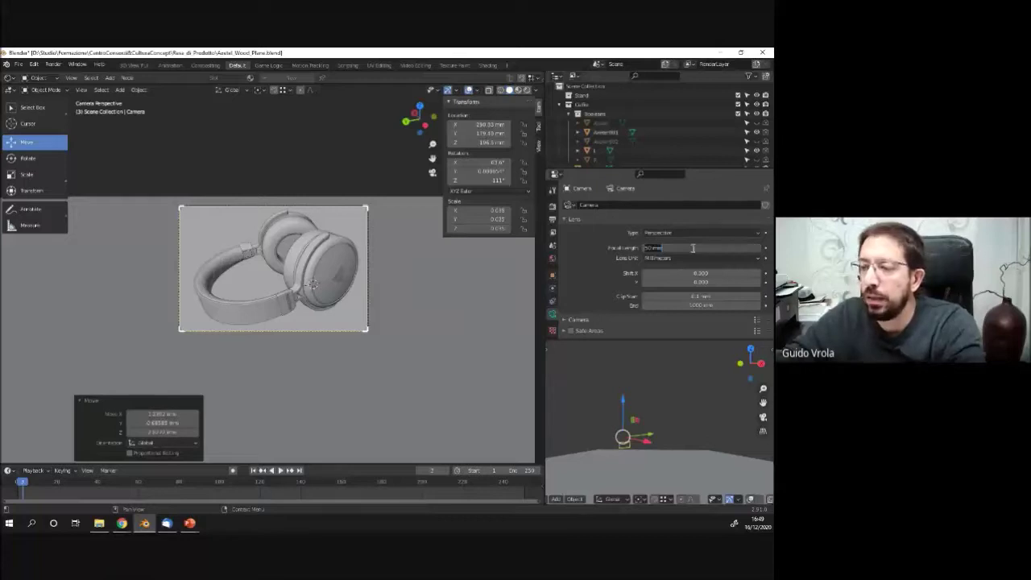
text(45)
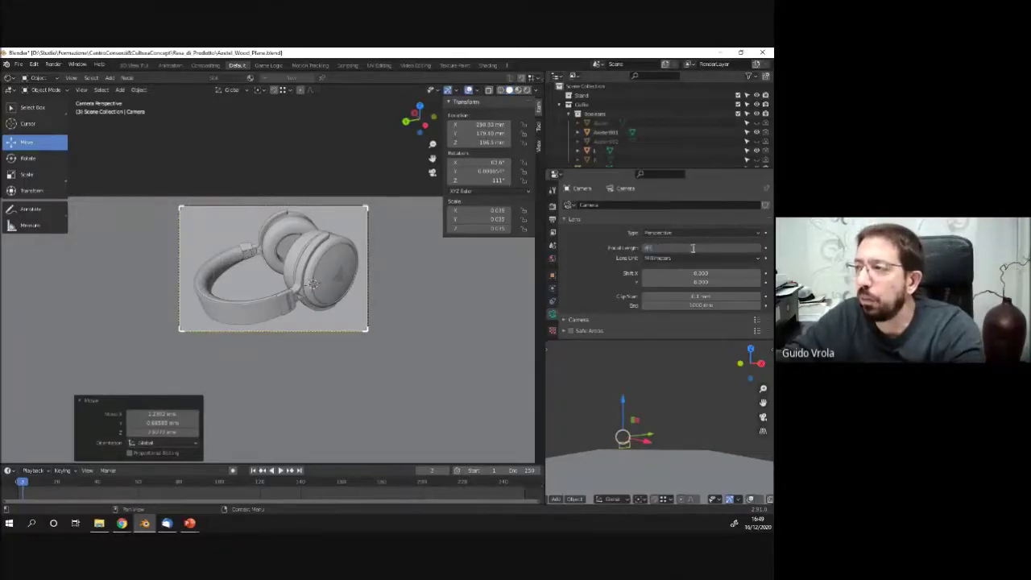
key(Return)
Move the camera farther back from the headphones in top view to compensate for the longer lens.
scroll(346, 274, down, 3)
middle_drag(346, 274, 332, 293)
key(KP_1)
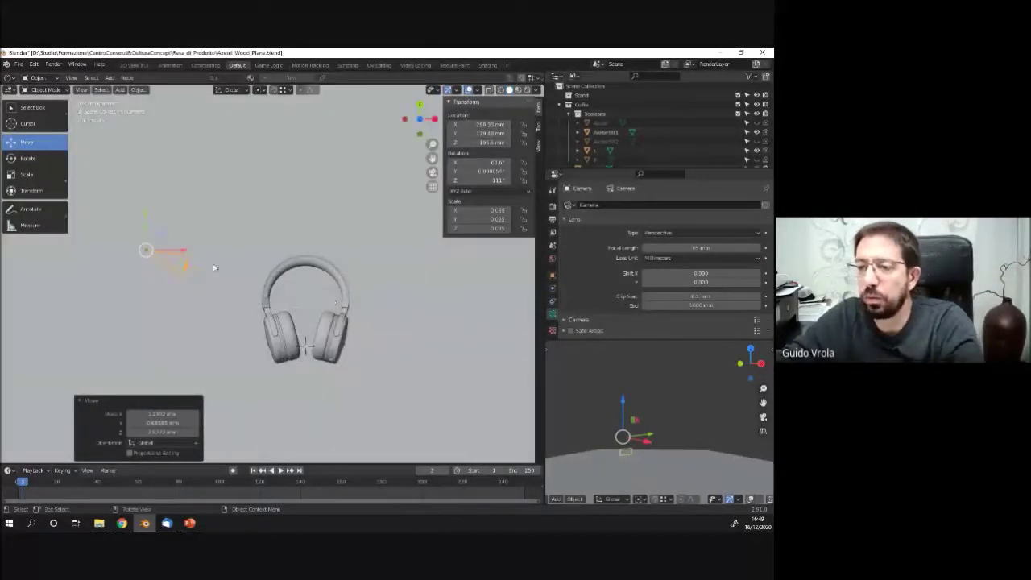
key(g)
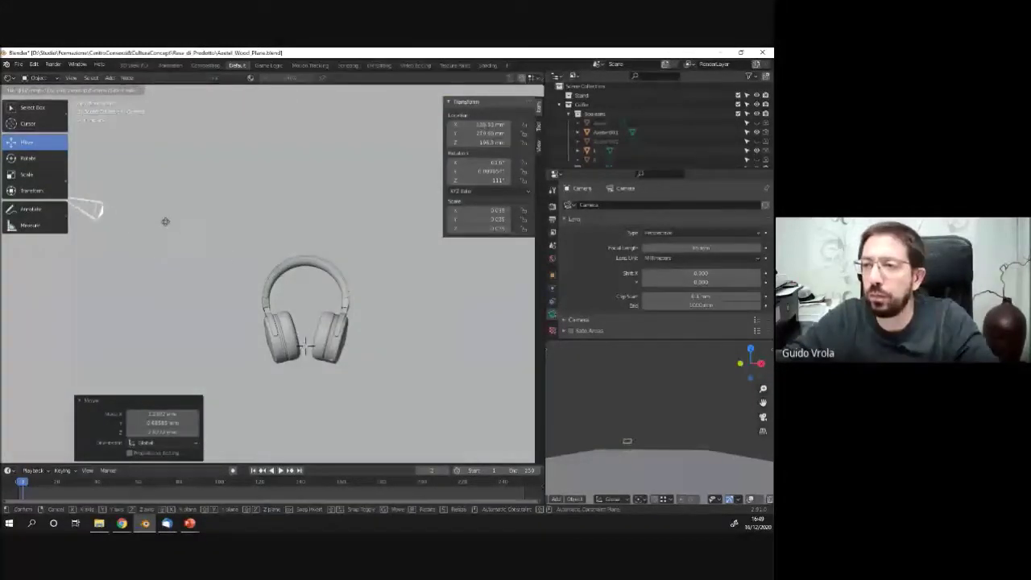
click(153, 223)
middle_drag(212, 265, 217, 274)
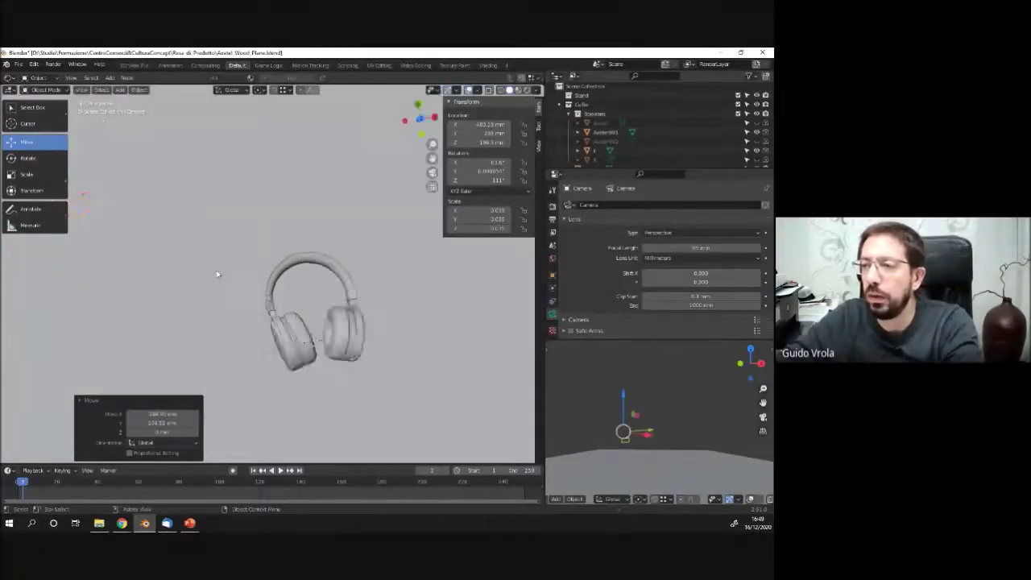
Look through the camera and shift it until the whole headphones fit inside the camera frame.
key(KP_0)
key(g)
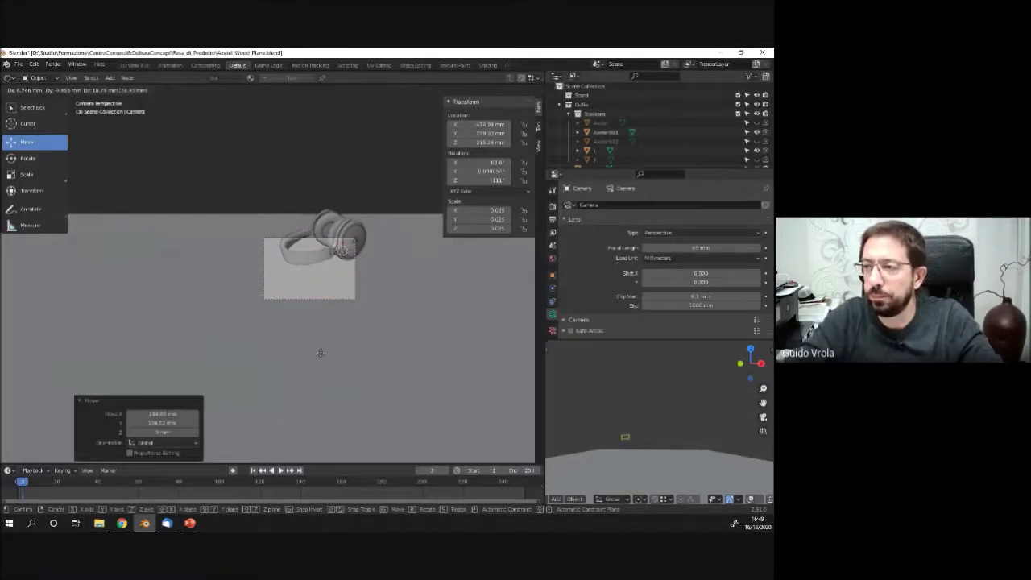
click(329, 309)
scroll(249, 274, up, 2)
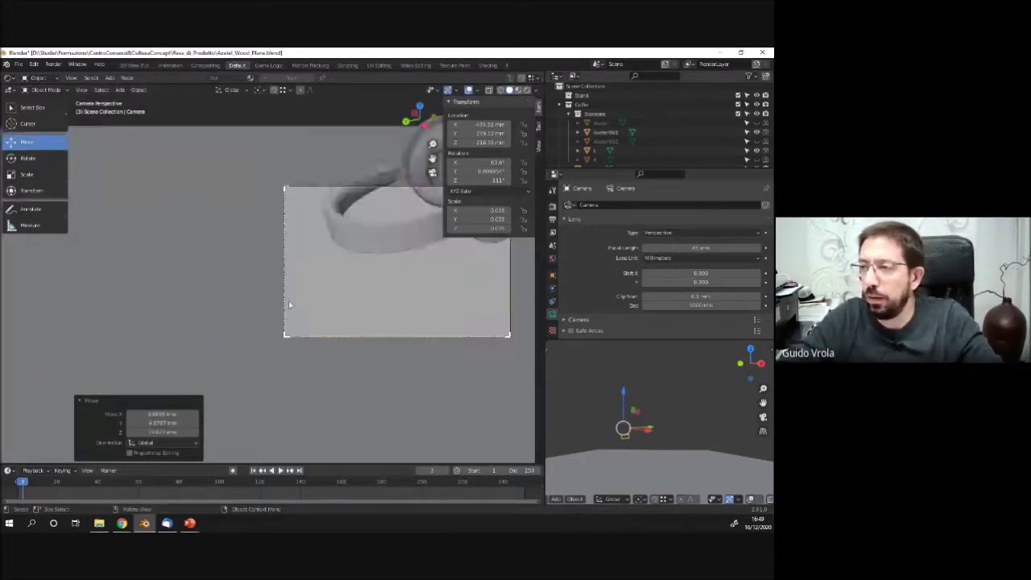
scroll(249, 274, down, 2)
key(g)
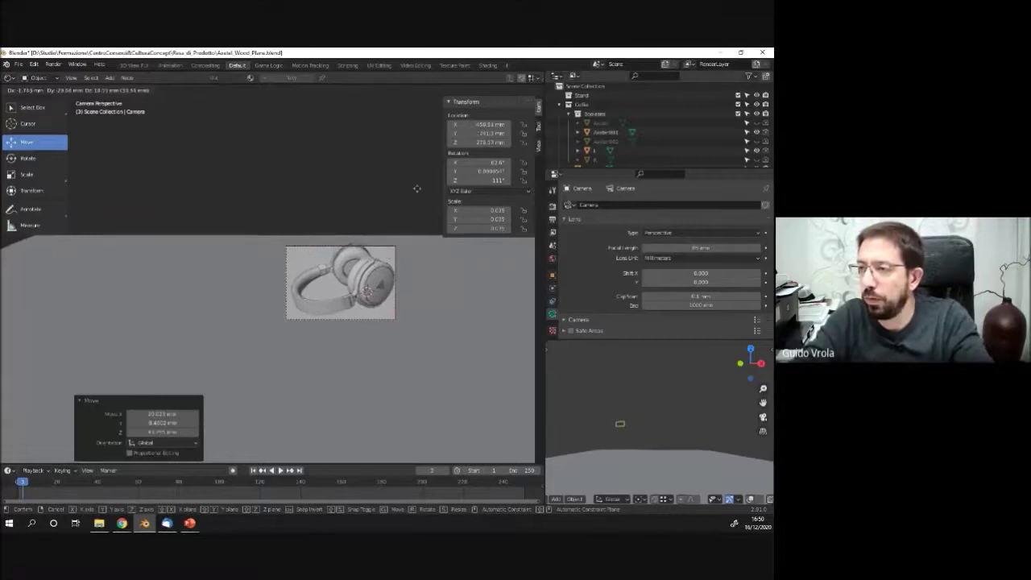
click(435, 100)
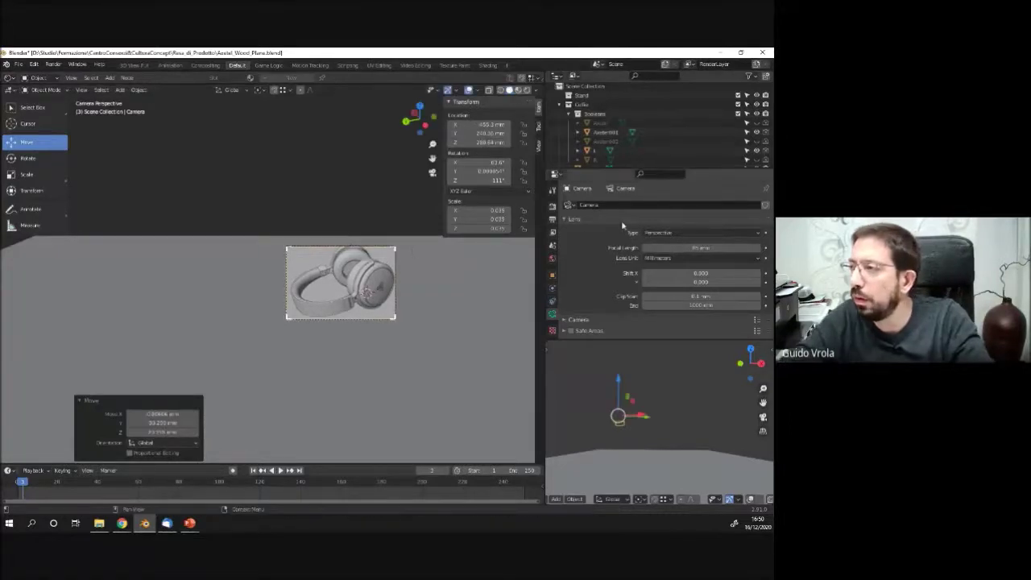
Set the camera's focal length to 50 mm.
click(691, 249)
text(50)
key(Return)
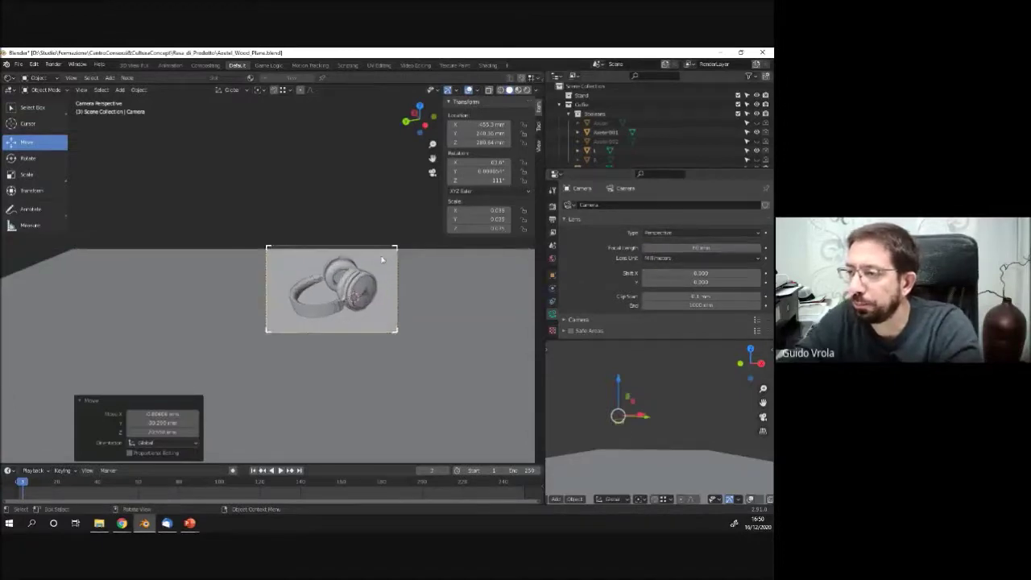
Show the camera and headphones in front view and set the transform pivot point to the 3D Cursor.
key(KP_1)
scroll(317, 311, down, 2)
scroll(326, 316, up, 2)
scroll(327, 316, down, 2)
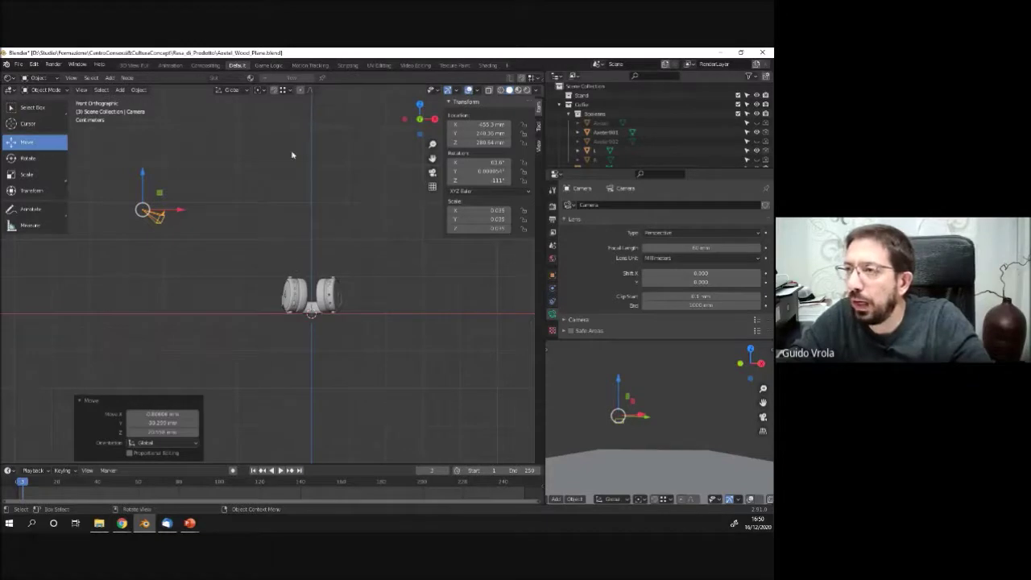
click(260, 90)
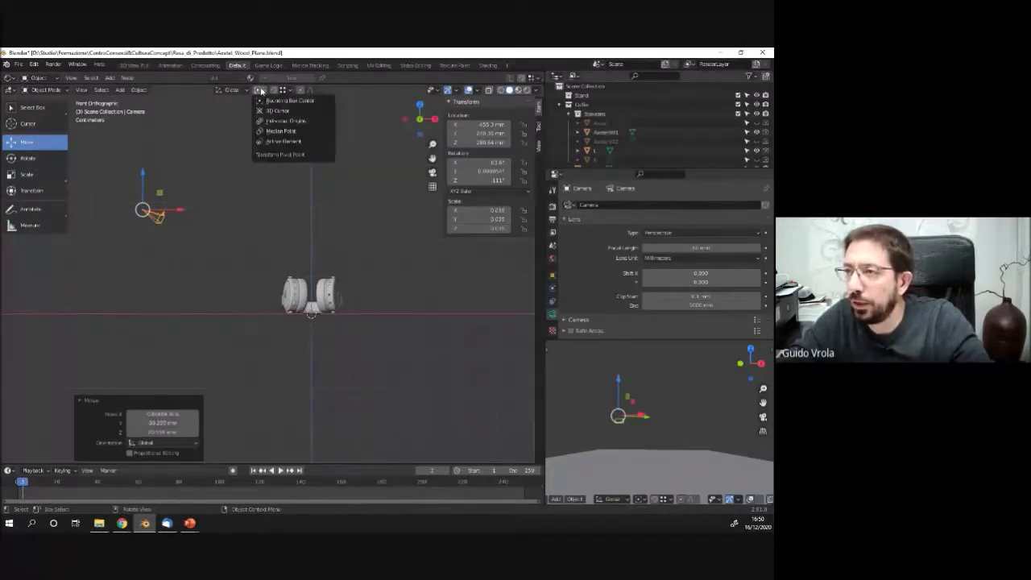
click(276, 121)
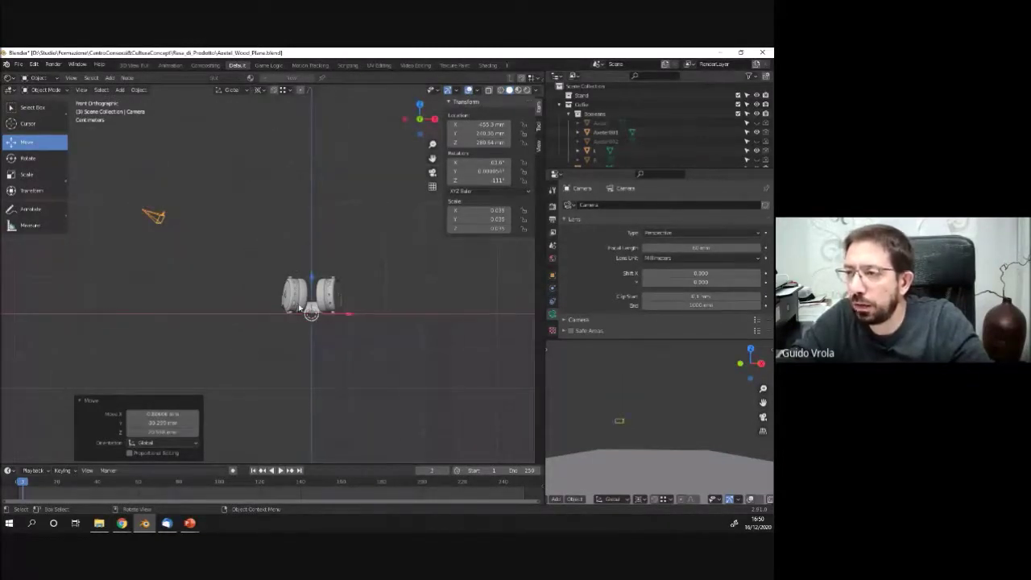
Trackball-rotate the camera around the headphones to a higher viewpoint in camera view, and level it by setting its Y rotation to 0.
key(KP_0)
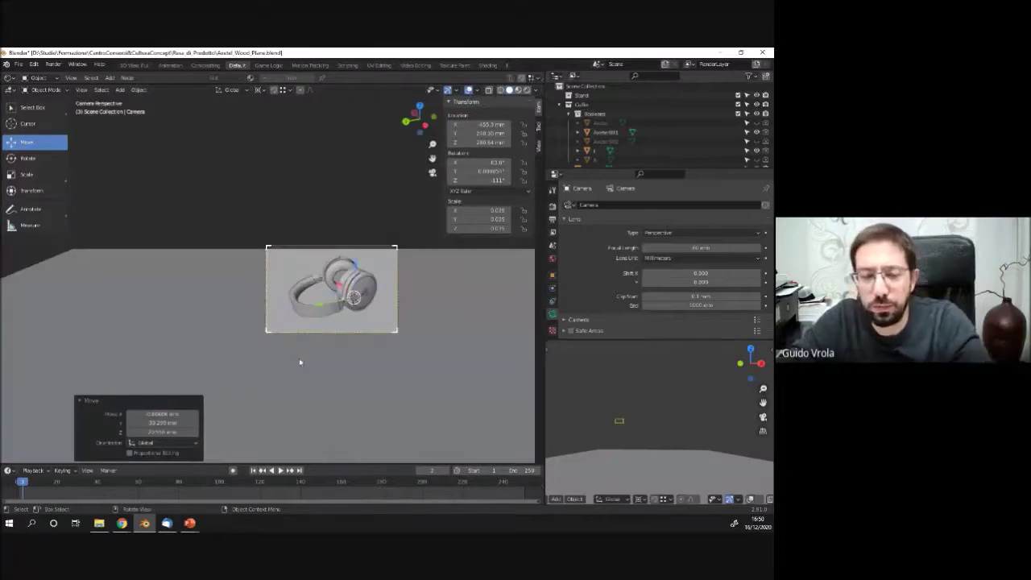
key(r)
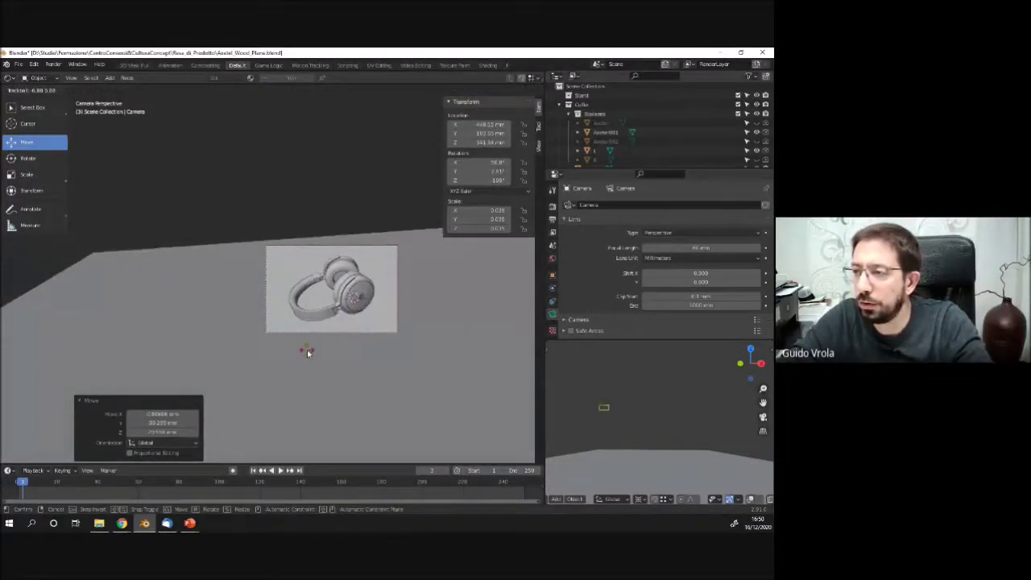
click(308, 352)
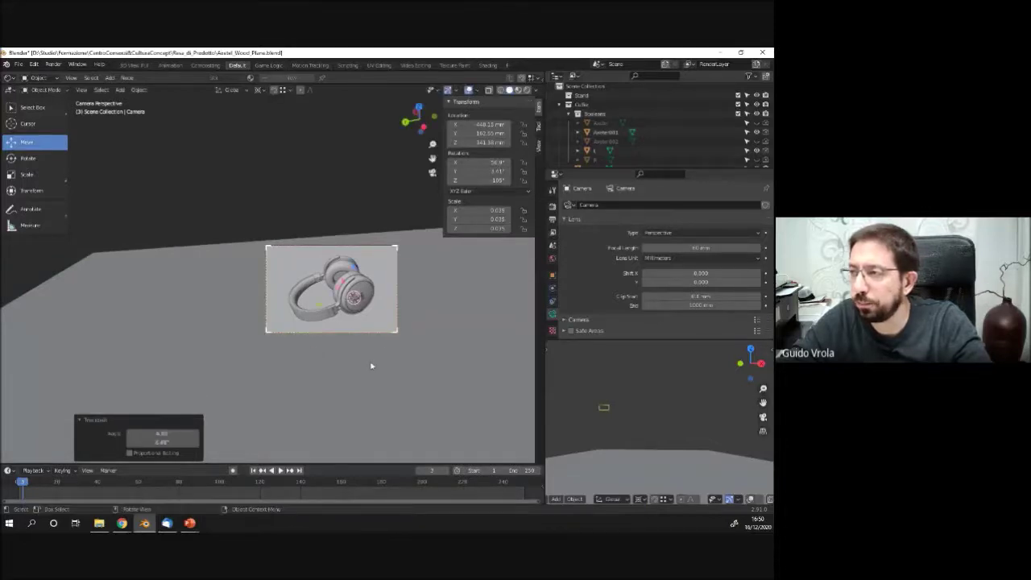
click(496, 171)
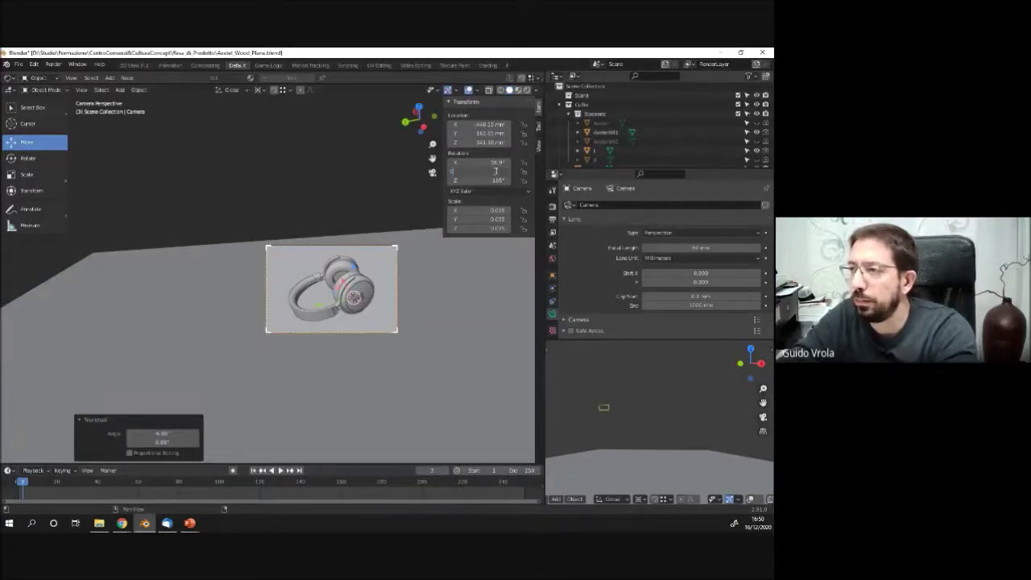
text(0)
key(Return)
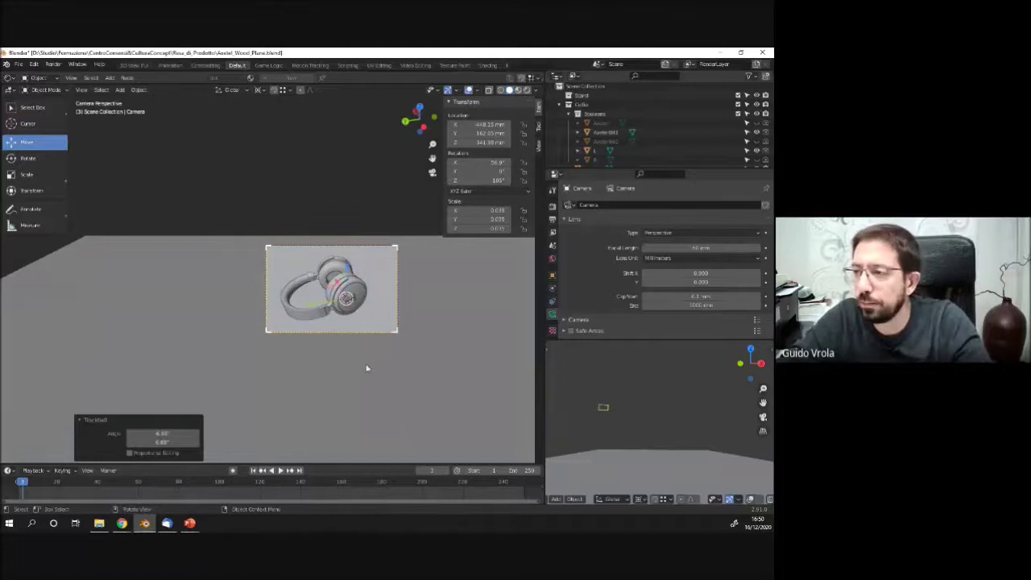
Shift the camera until the headphones sit centred in the camera frame, and save the file.
key(g)
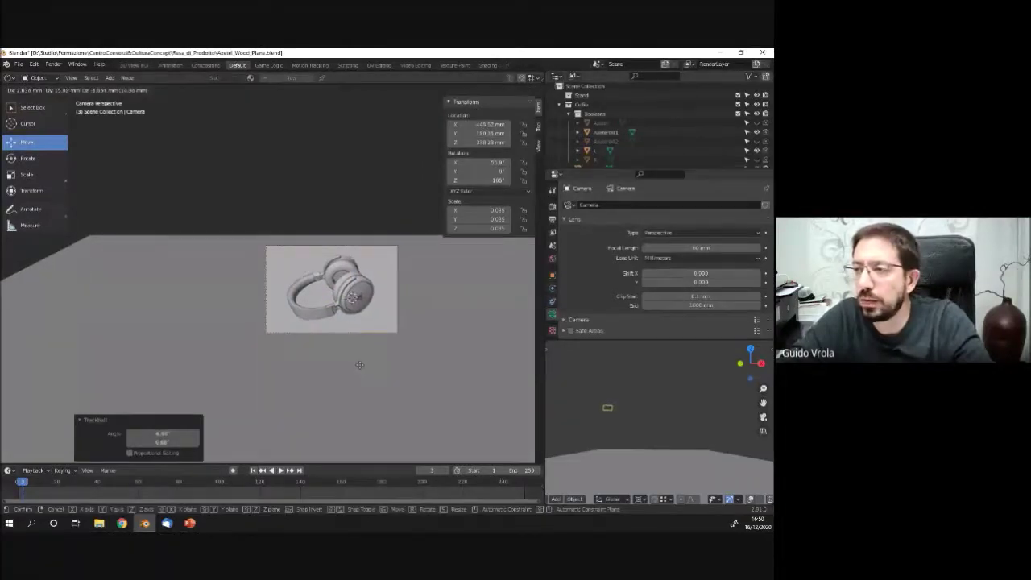
click(361, 362)
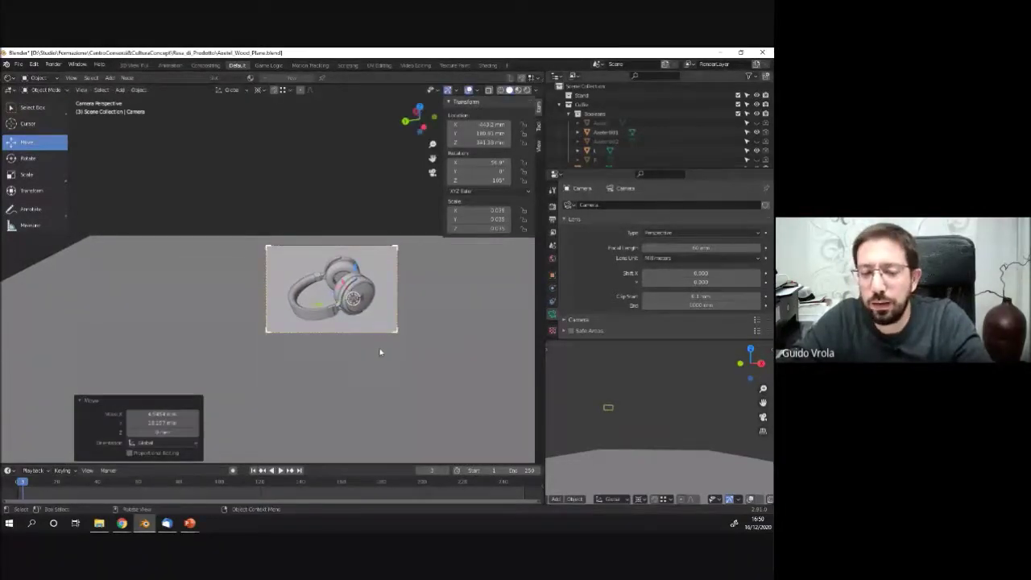
key(g)
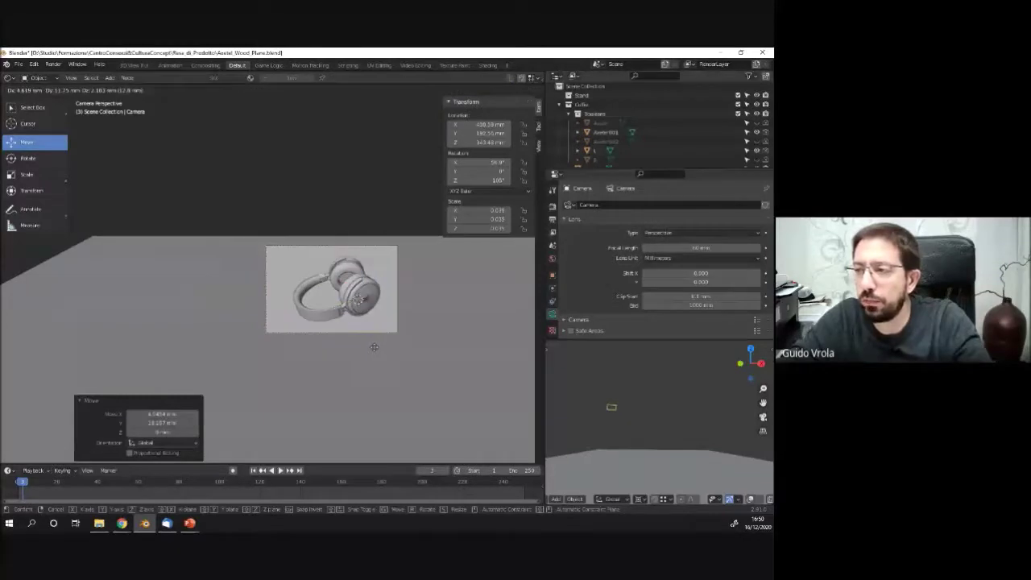
click(373, 348)
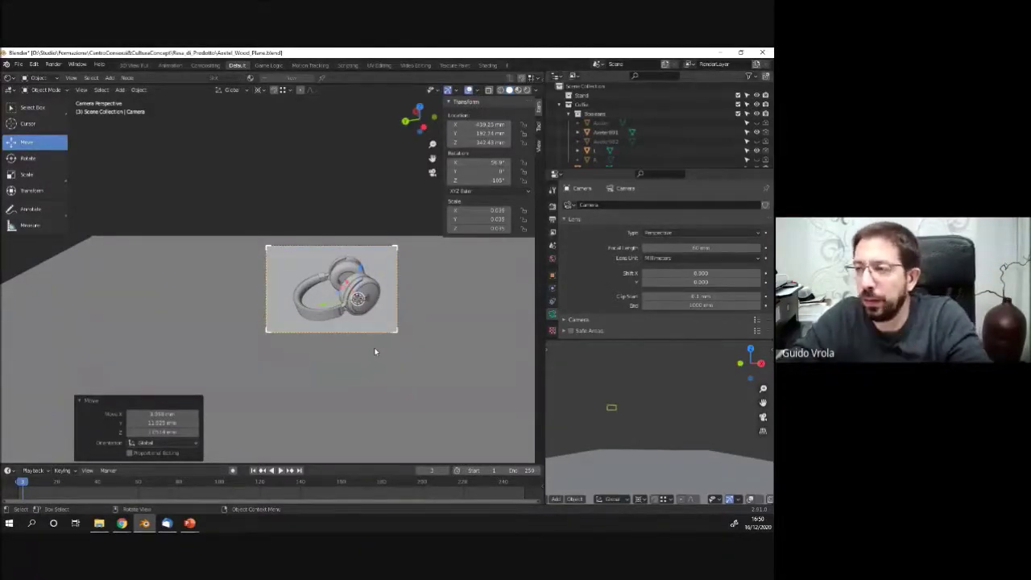
scroll(354, 314, up, 4)
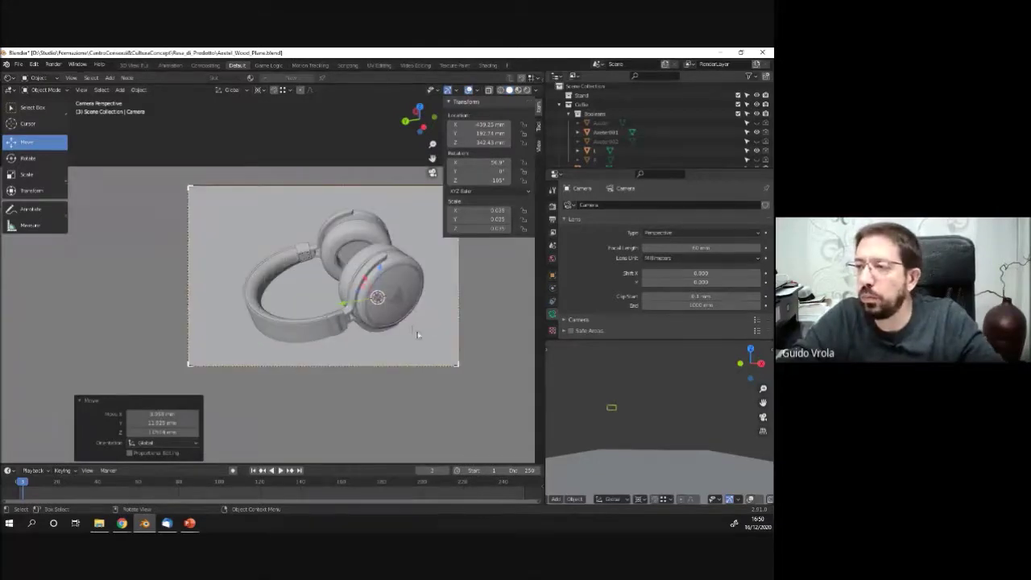
scroll(395, 324, up, 1)
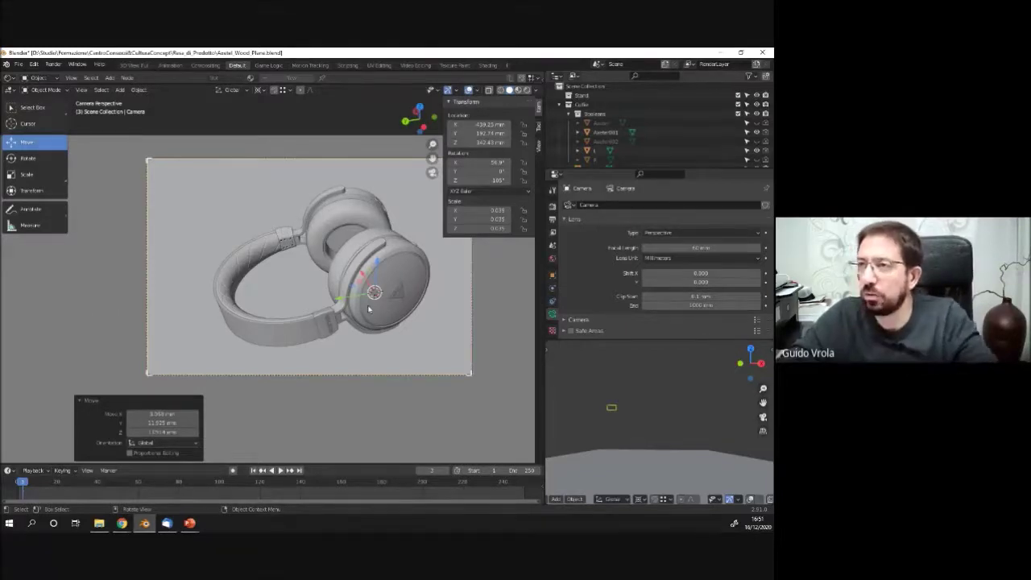
click(18, 63)
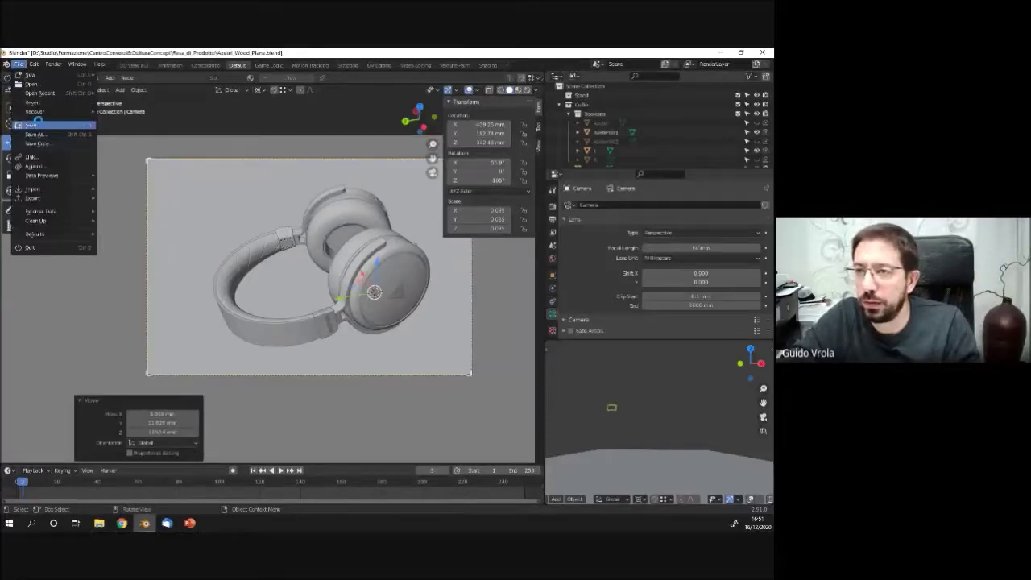
click(32, 125)
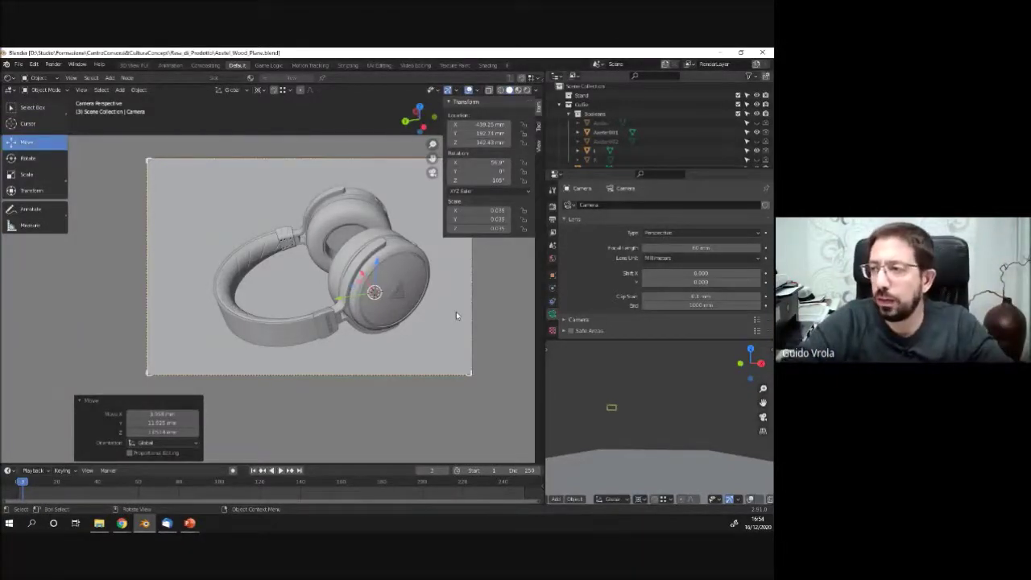
Examine the HDR environment images in the Textures folder in File Explorer, displayed as extra large icons, and close the folder.
click(99, 523)
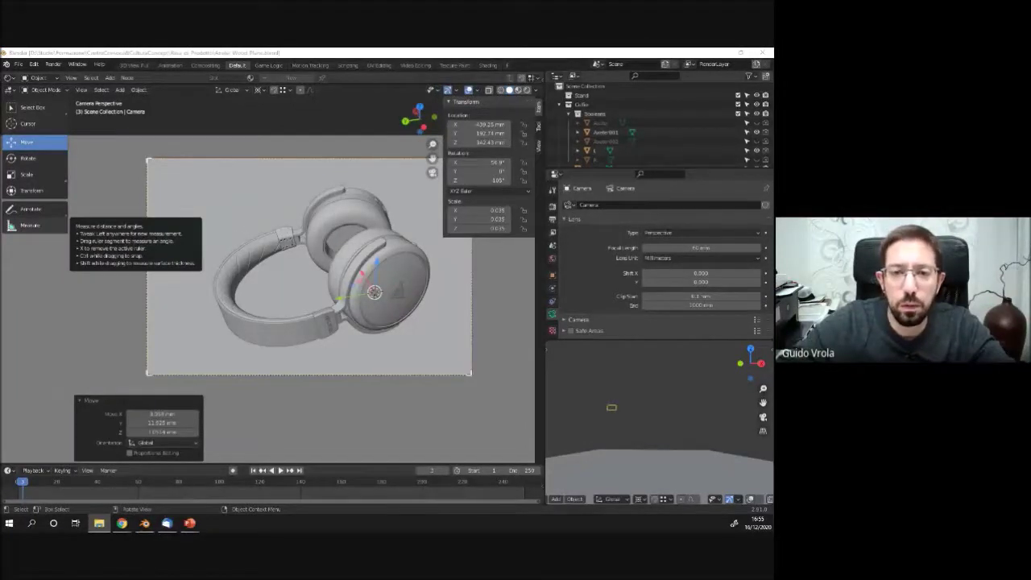
click(99, 523)
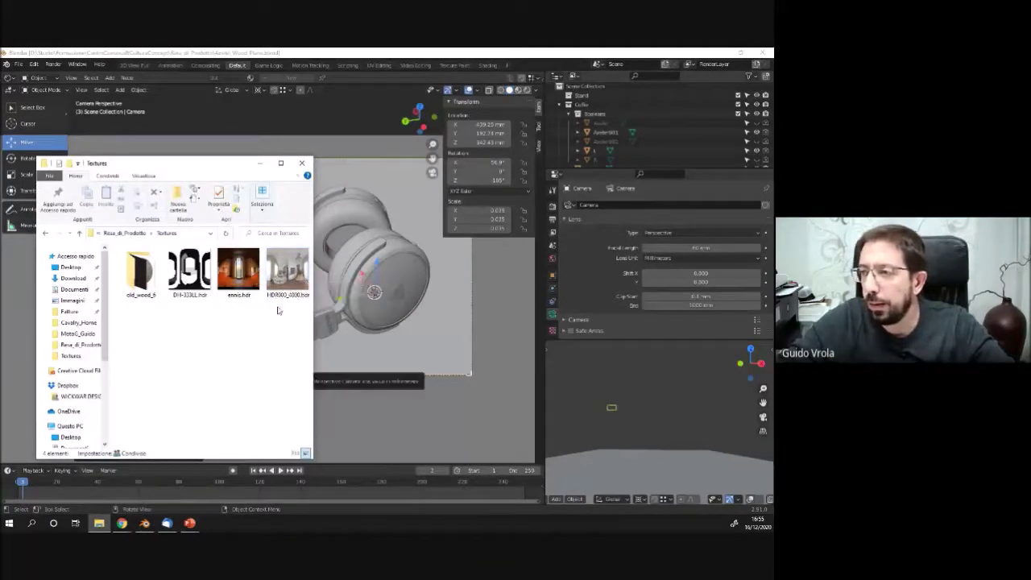
right_click(274, 312)
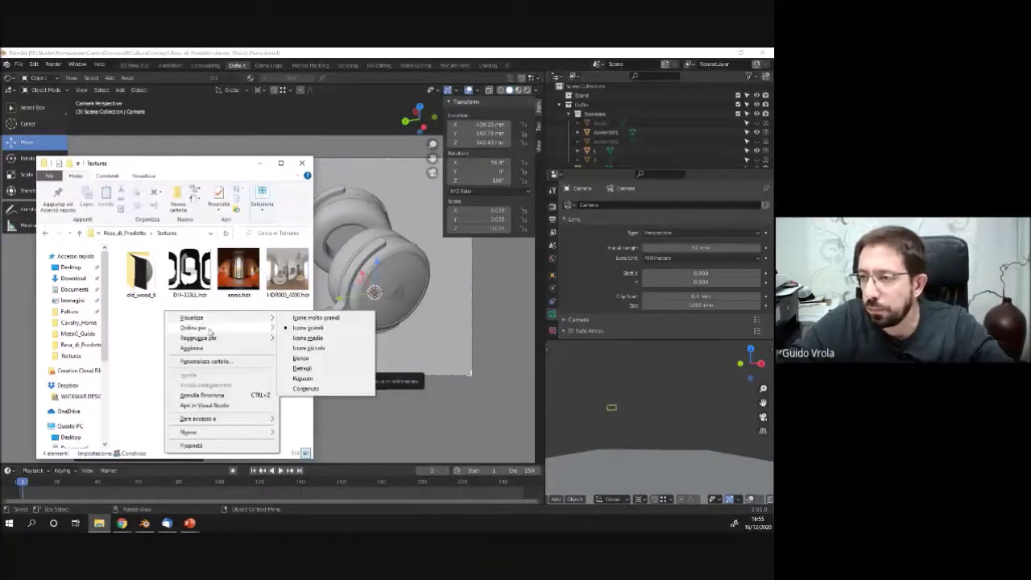
mouse_move(272, 318)
click(316, 317)
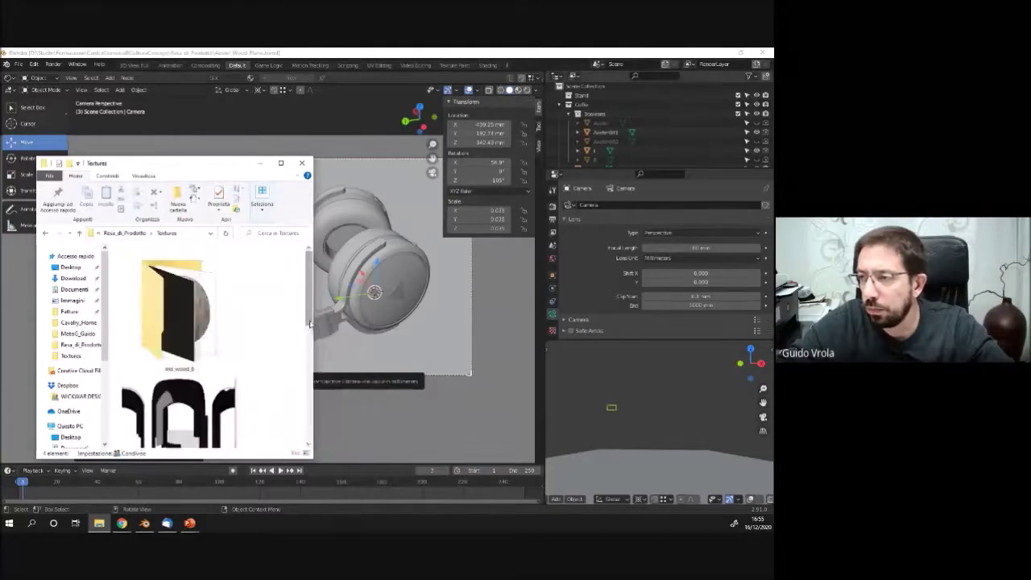
scroll(261, 339, down, 3)
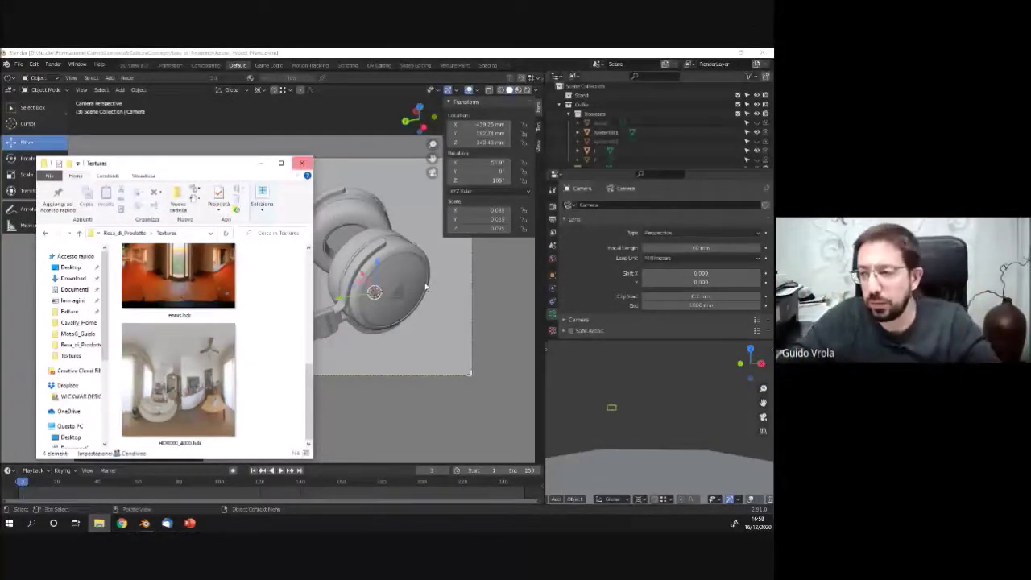
mouse_move(184, 388)
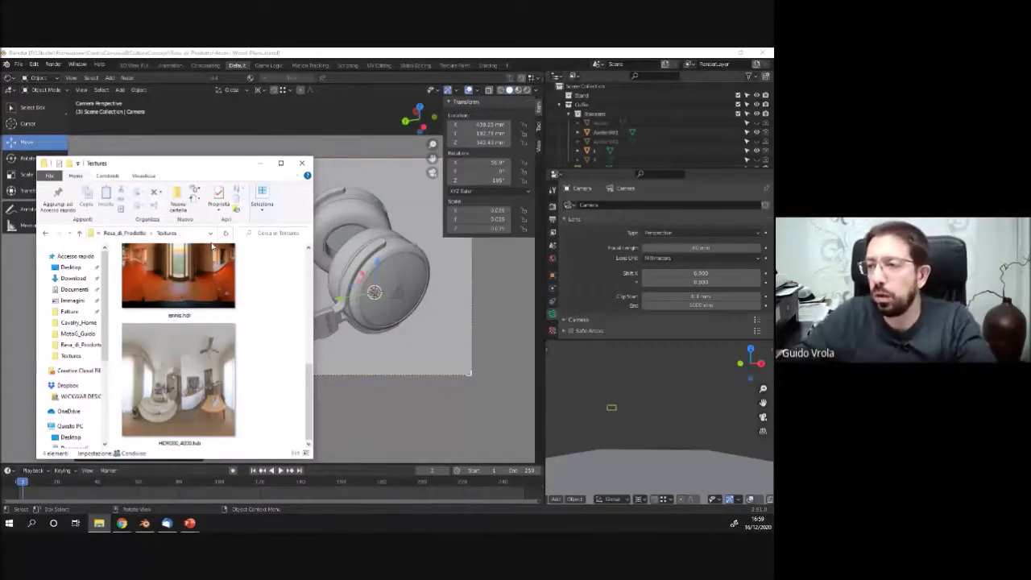
click(304, 160)
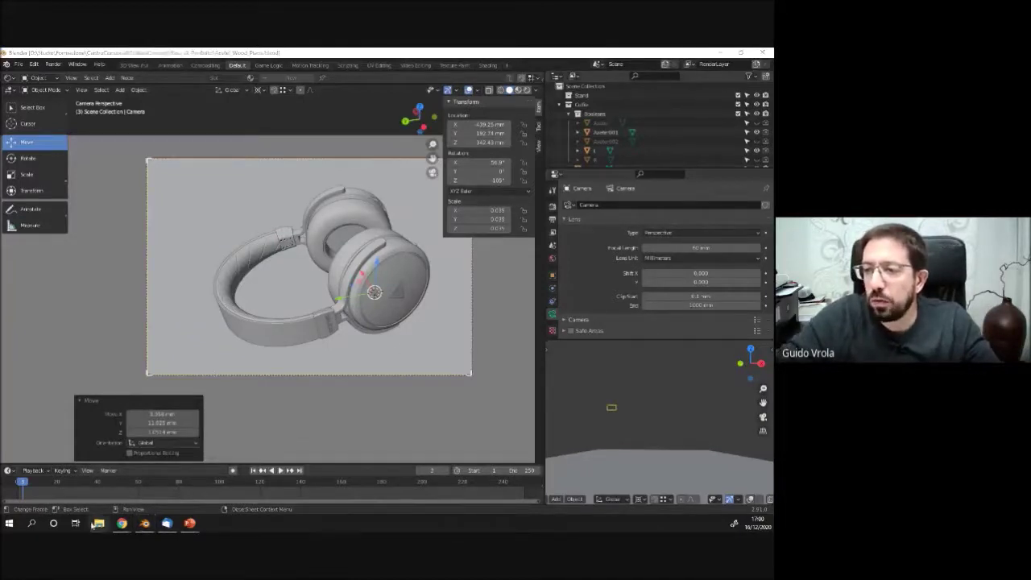
Reopen the Resa_di_Prodotto Textures folder in File Explorer and move its window away from the headphones view.
key(super+e)
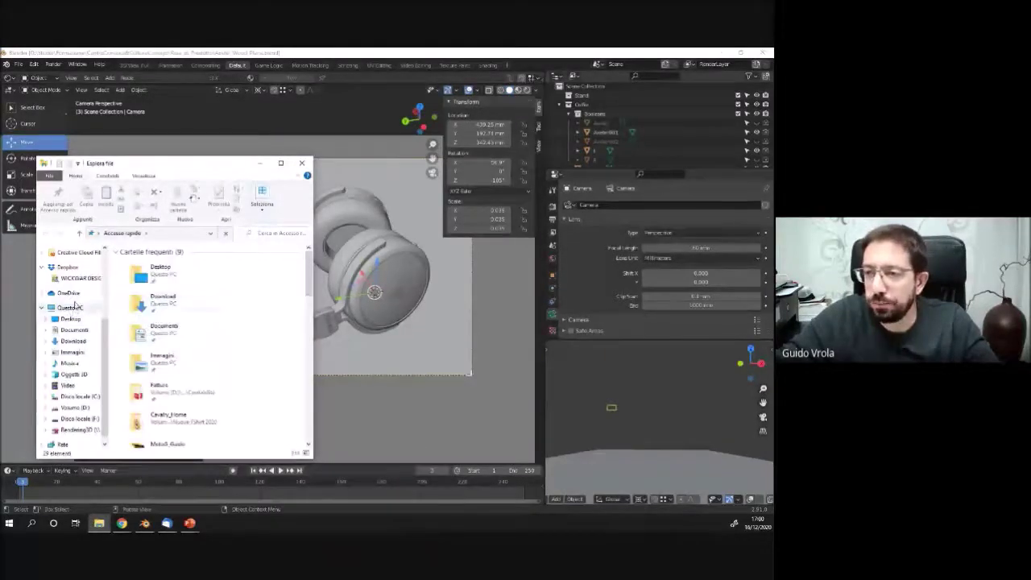
drag(117, 170, 0, 173)
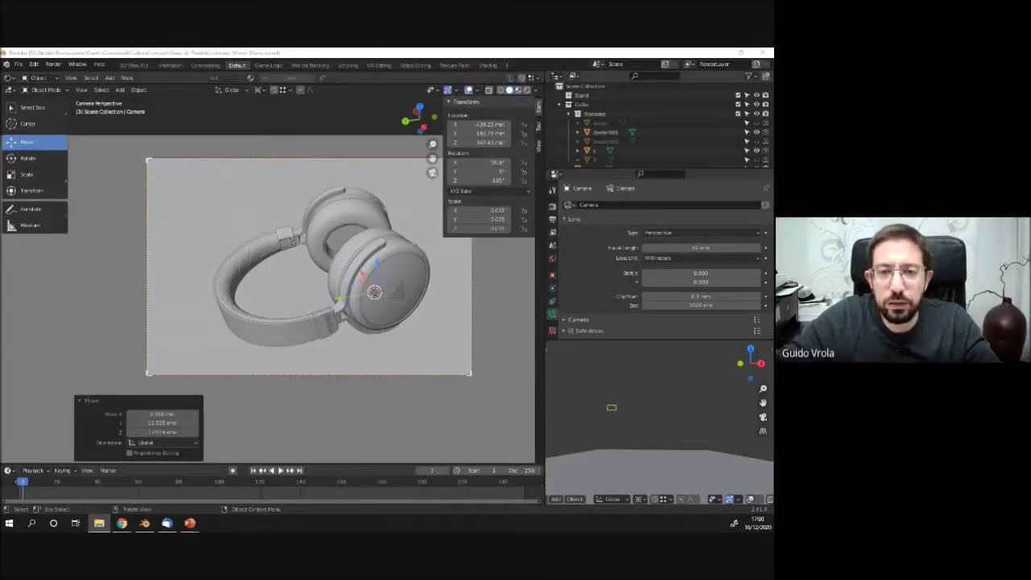
drag(1, 161, 182, 129)
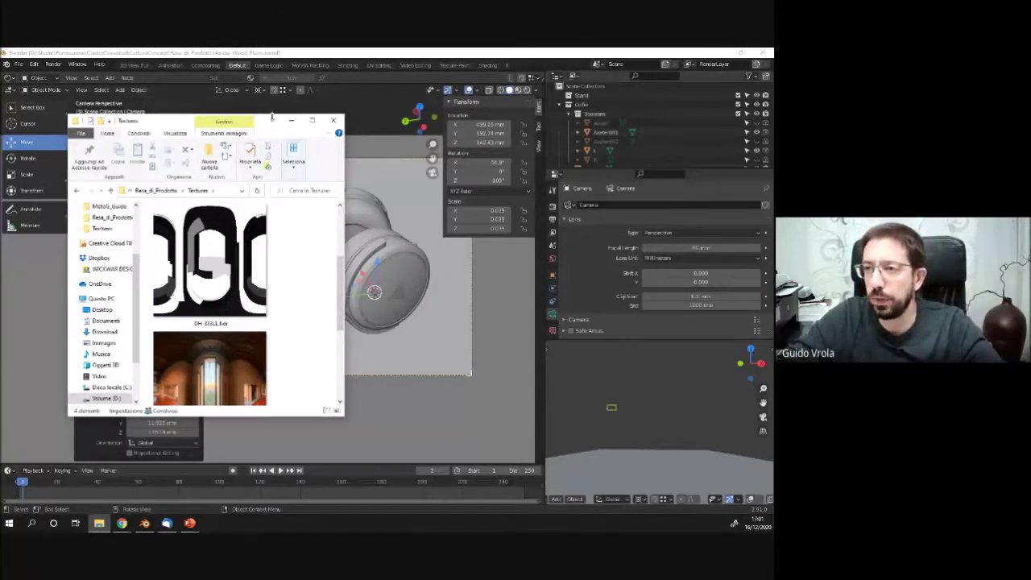
drag(272, 125, 67, 126)
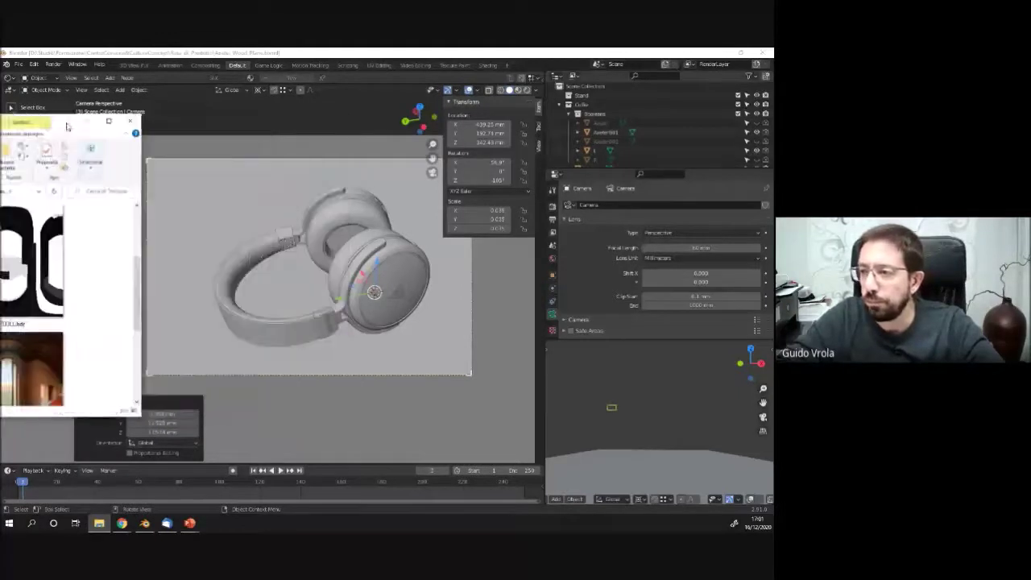
Return to Blender, collapse the Transform properties and switch the camera view to Rendered shading.
click(177, 242)
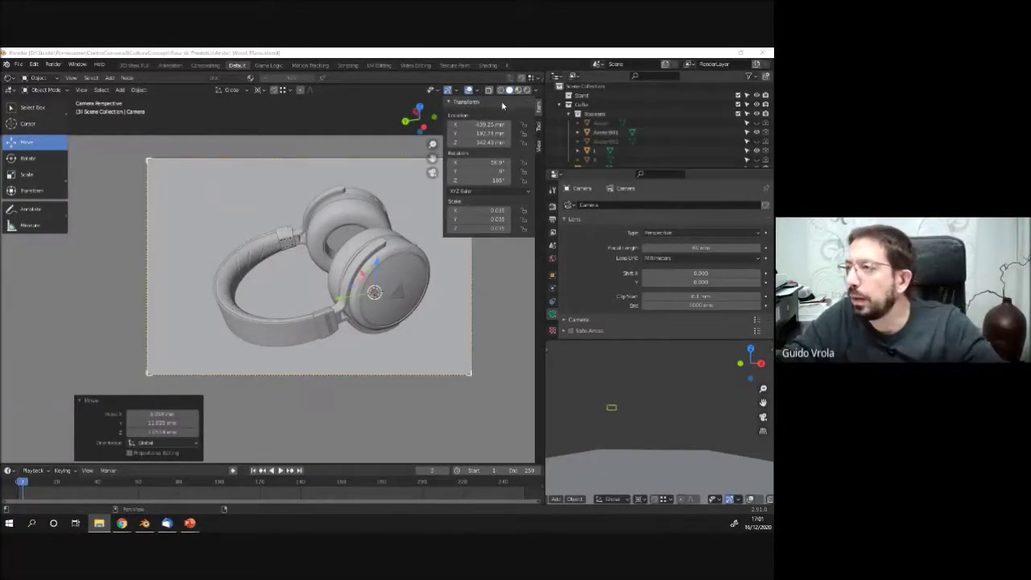
click(444, 101)
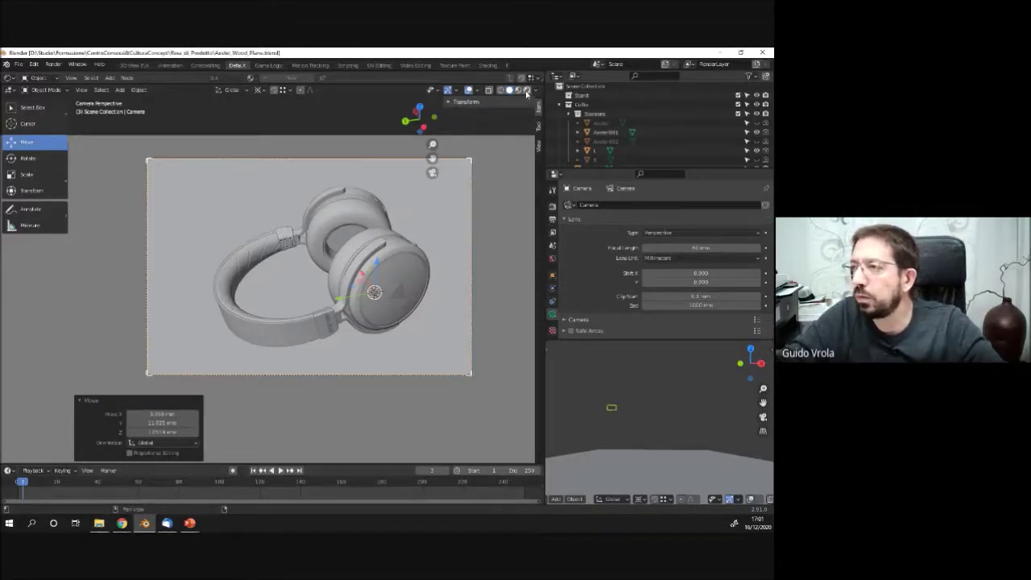
click(526, 91)
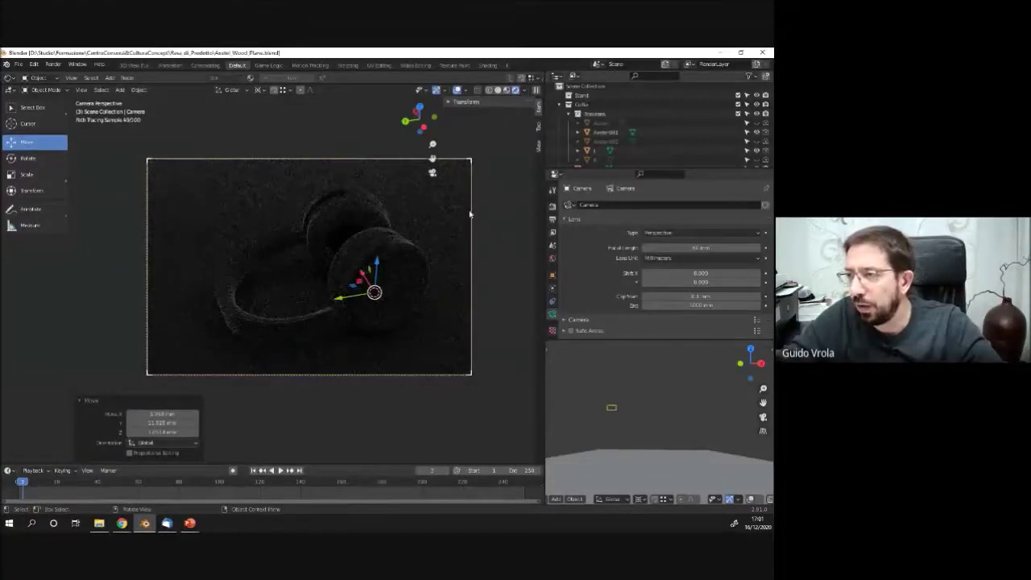
Select the ground plane and show the World surface settings.
click(501, 192)
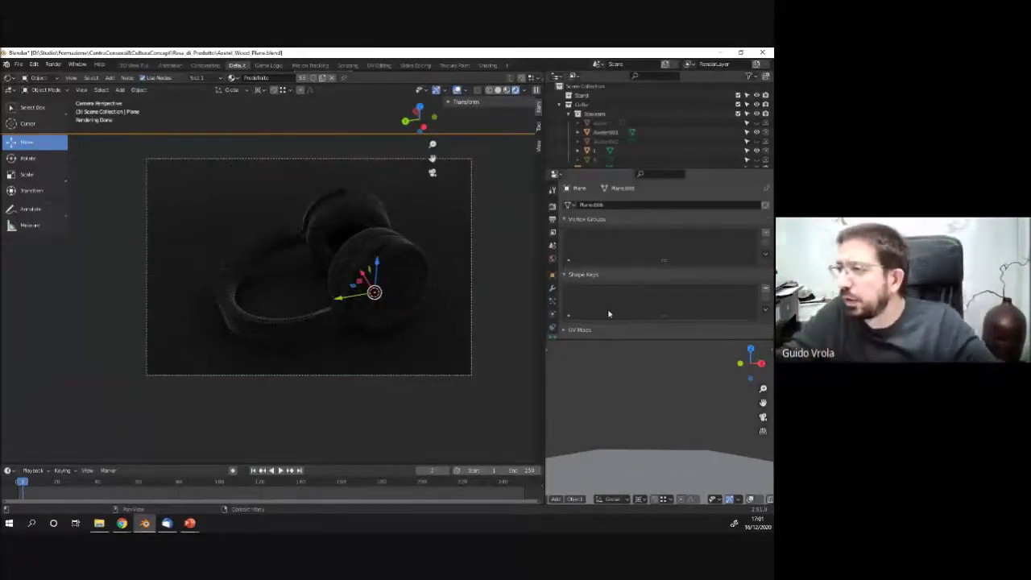
click(551, 259)
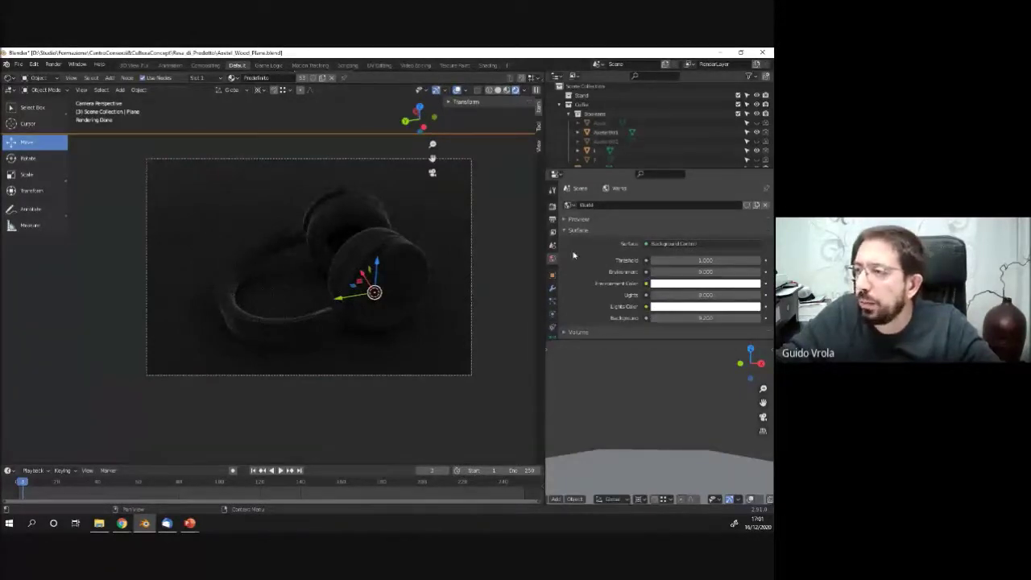
scroll(471, 217, up, 1)
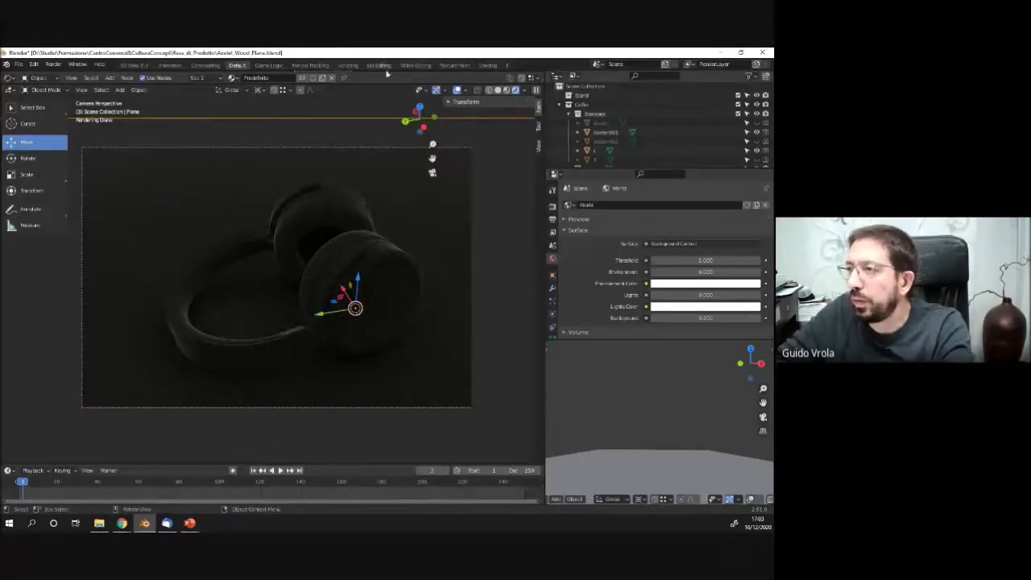
Open the World shader's Background Control node group in the Shading workspace.
click(491, 66)
scroll(415, 348, down, 2)
click(156, 324)
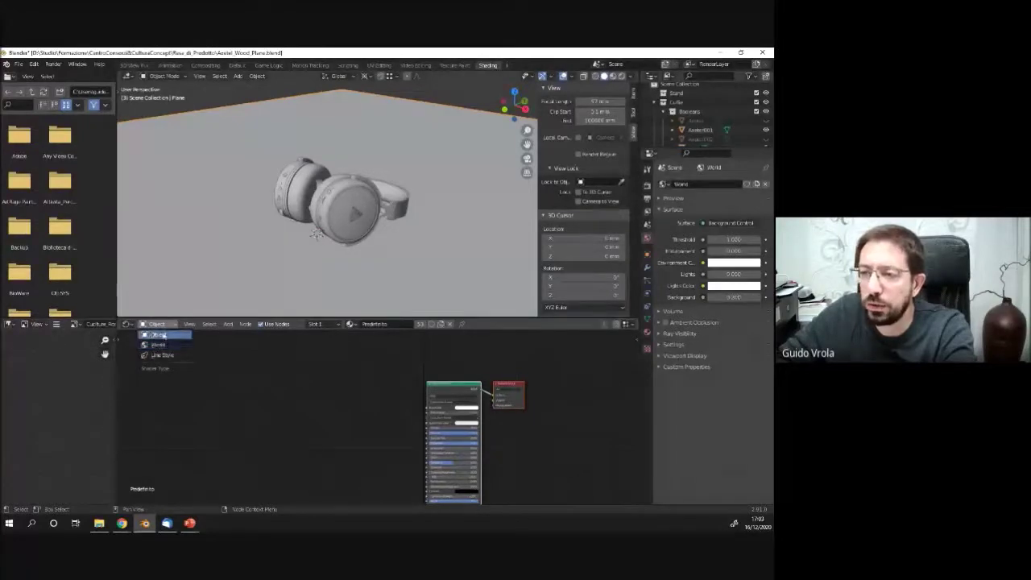
click(156, 345)
scroll(489, 424, up, 2)
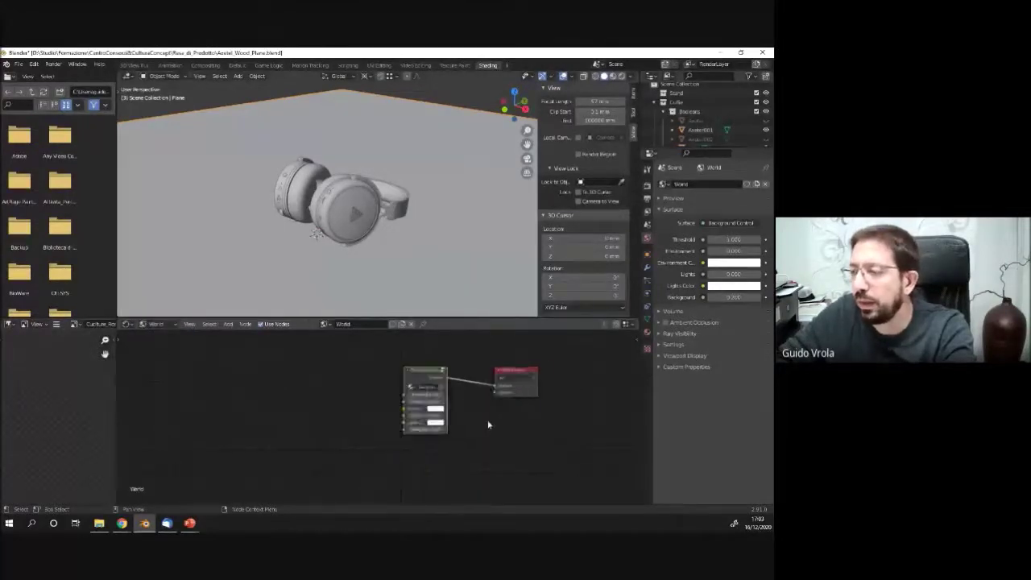
click(441, 370)
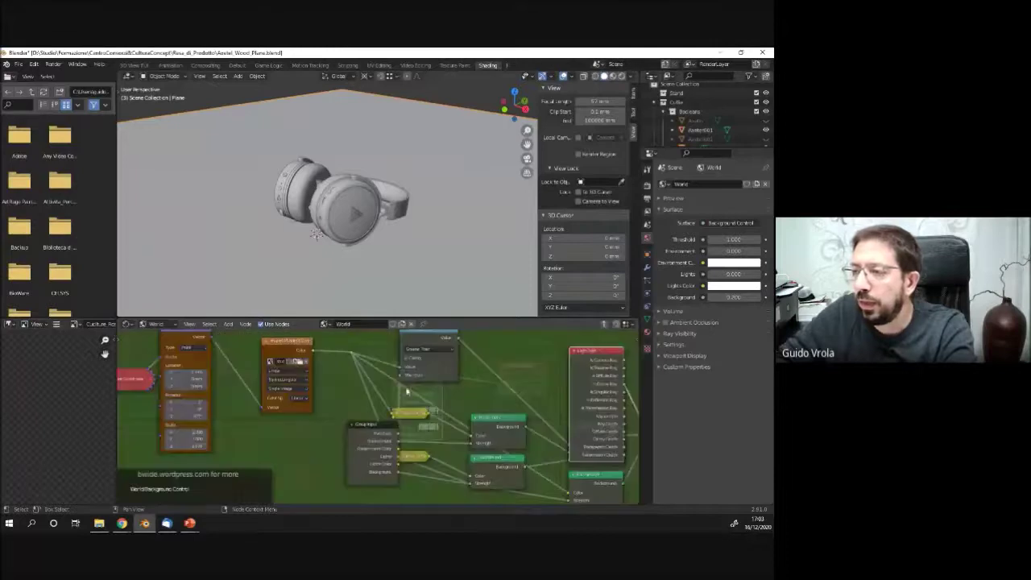
Load another HDR image into the environment texture node of the Background Control group.
scroll(319, 391, down, 3)
scroll(510, 401, up, 2)
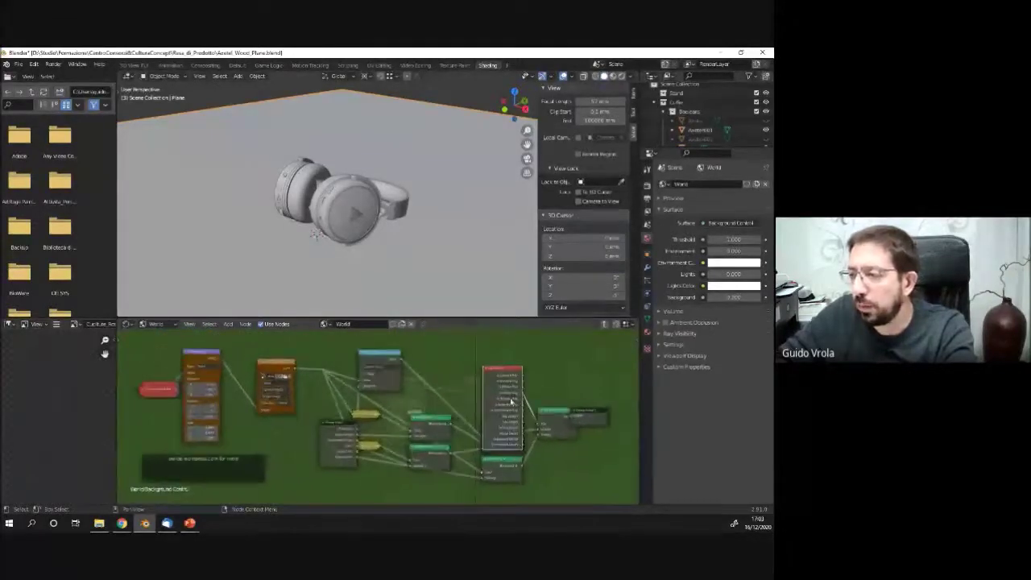
scroll(340, 383, up, 2)
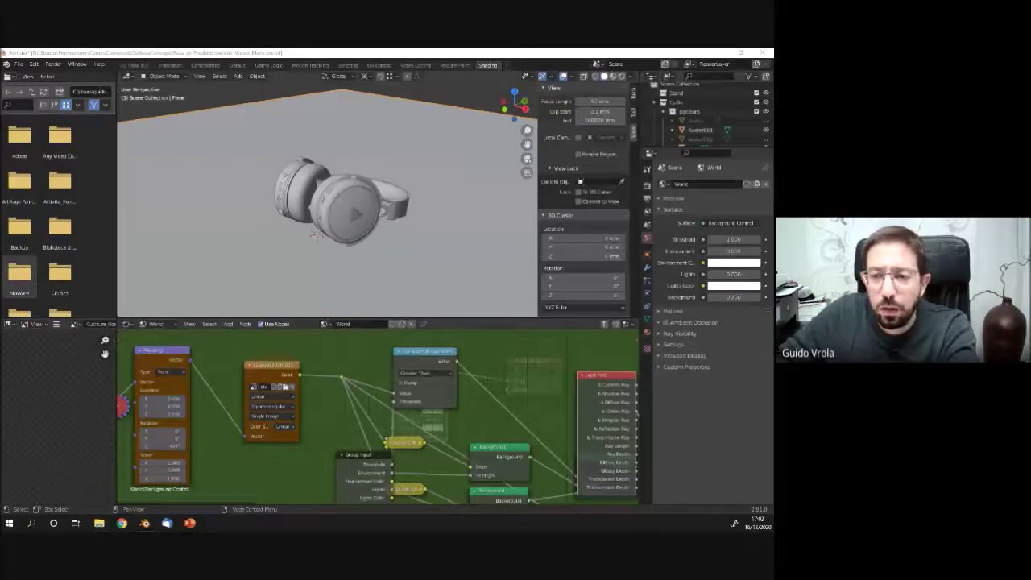
click(105, 353)
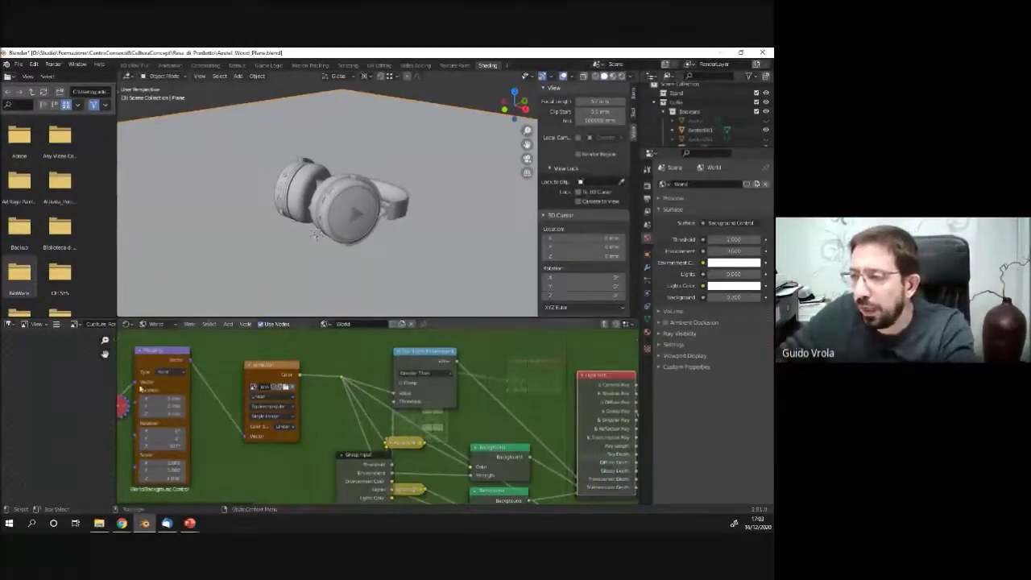
Switch the Shading workspace's 3D view to Rendered shading and view the headphones from a lower angle.
click(621, 76)
key(Return)
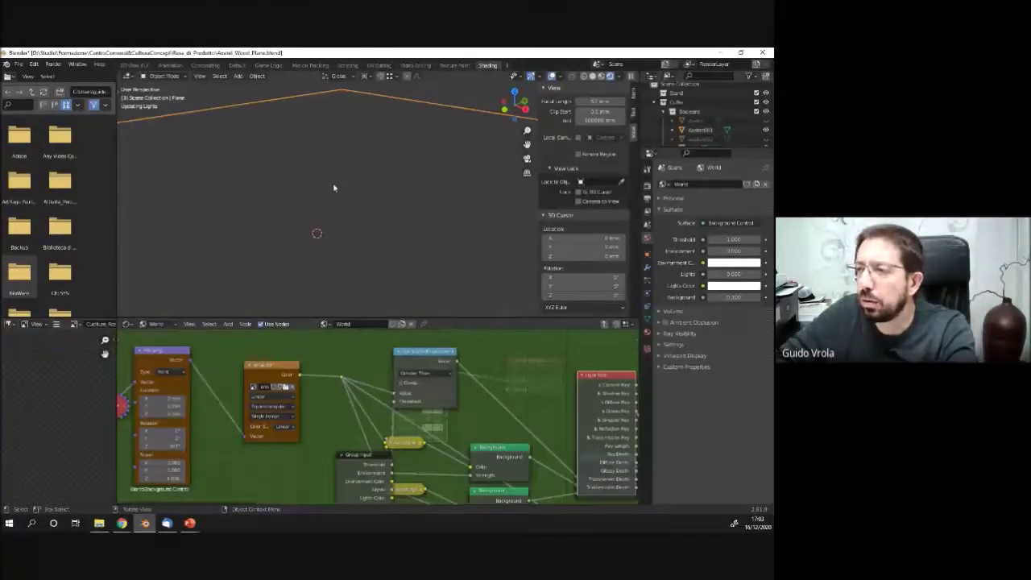
middle_drag(334, 188, 332, 212)
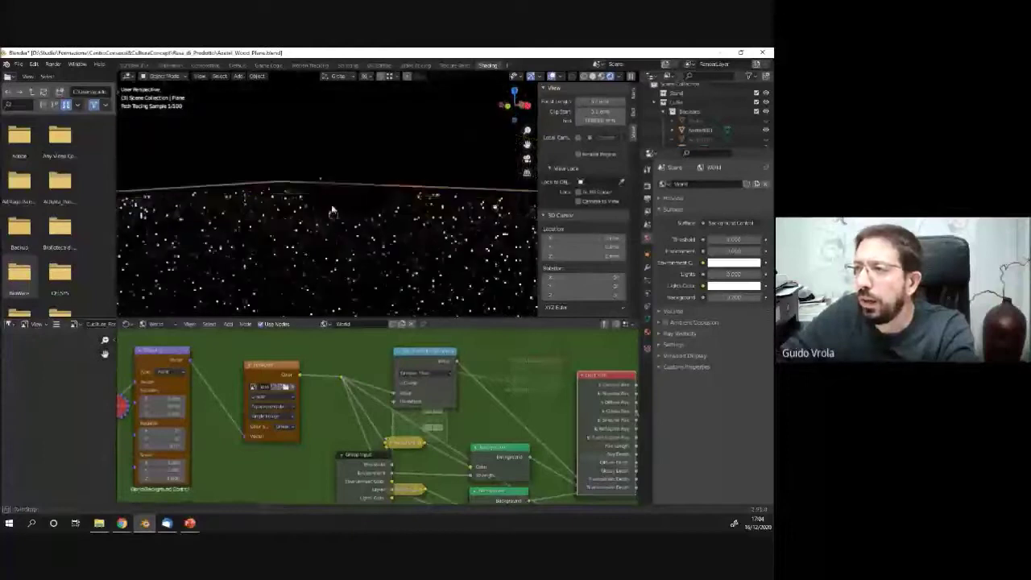
scroll(426, 146, up, 1)
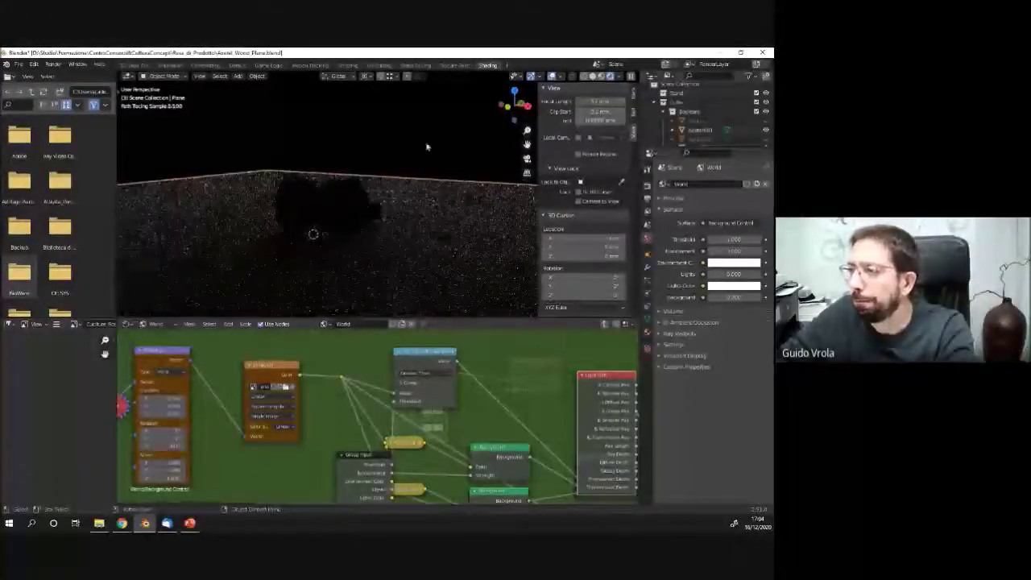
scroll(376, 166, up, 2)
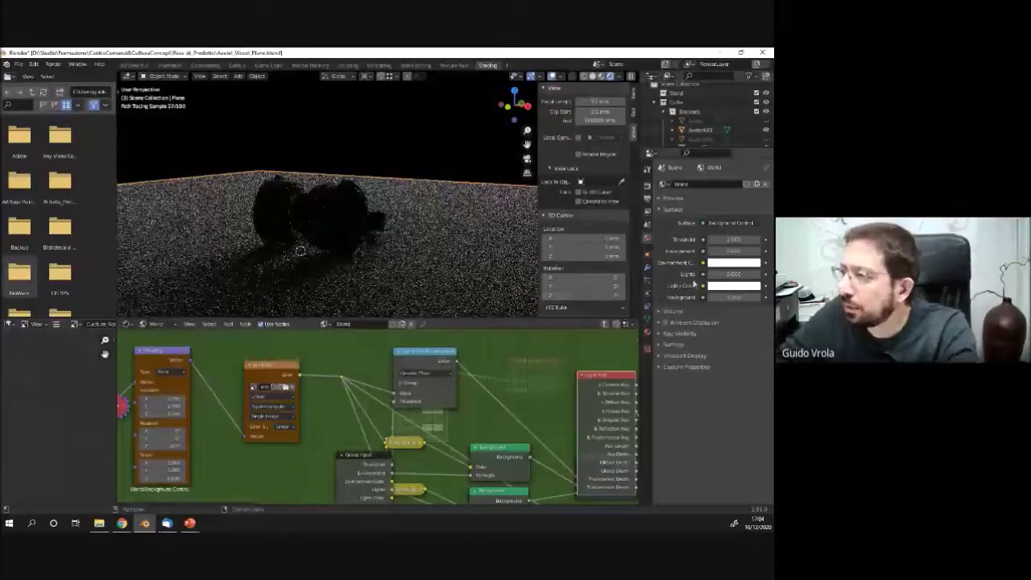
Set the World surface's Environment and Lights strengths to 1.000 and inspect the lit headphones through the camera.
click(737, 252)
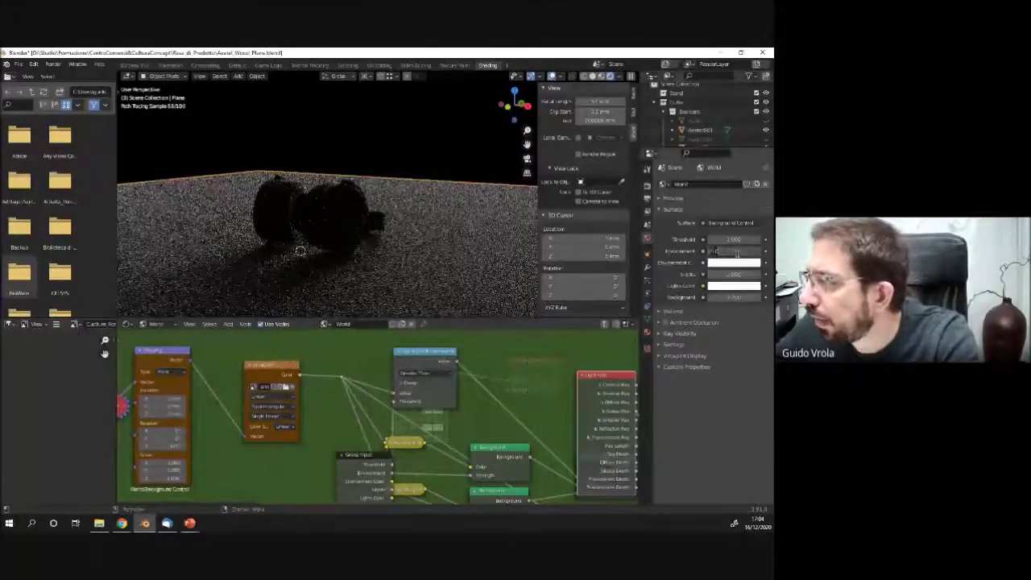
click(738, 274)
key(Return)
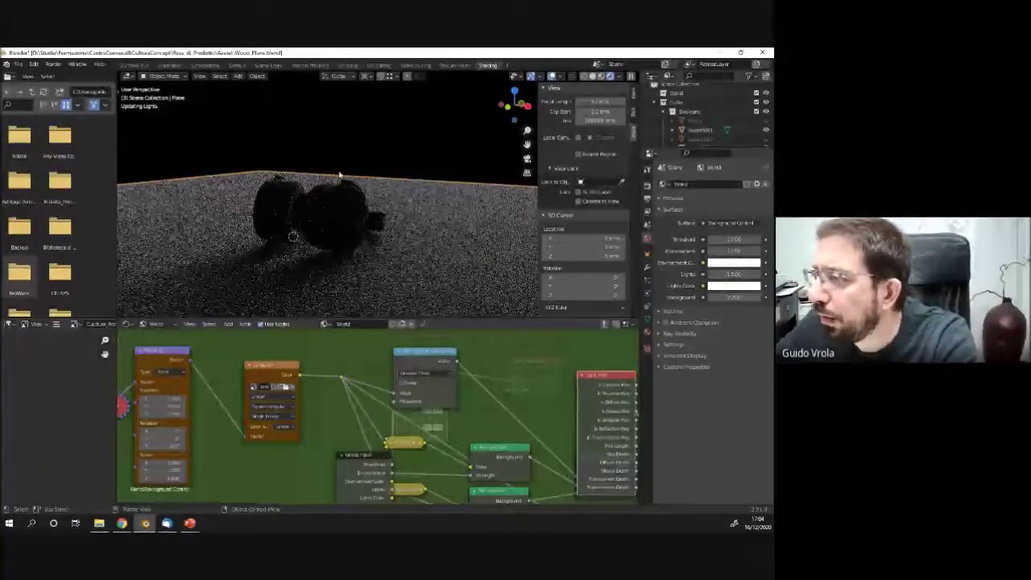
middle_drag(239, 152, 374, 200)
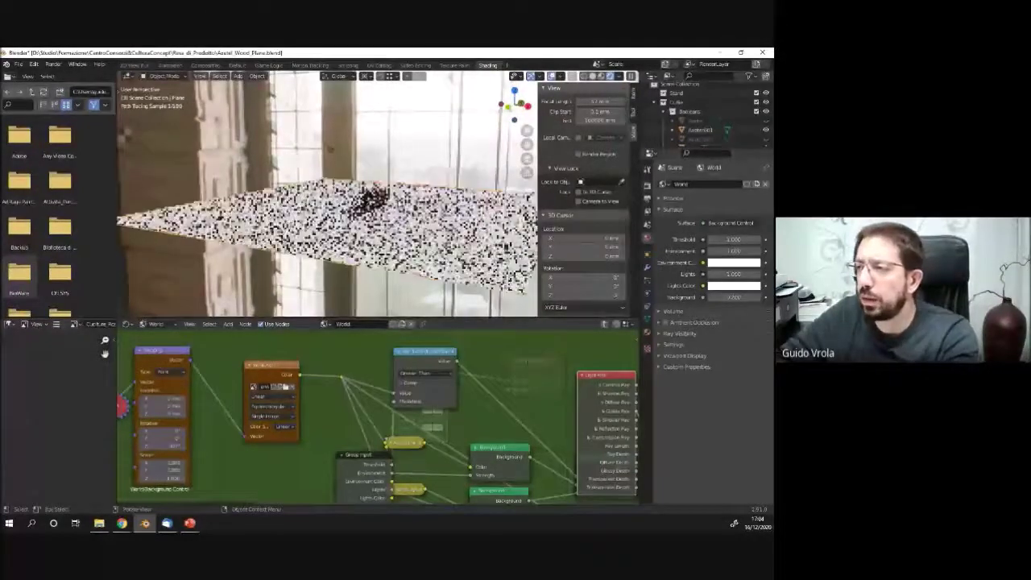
key(KP_0)
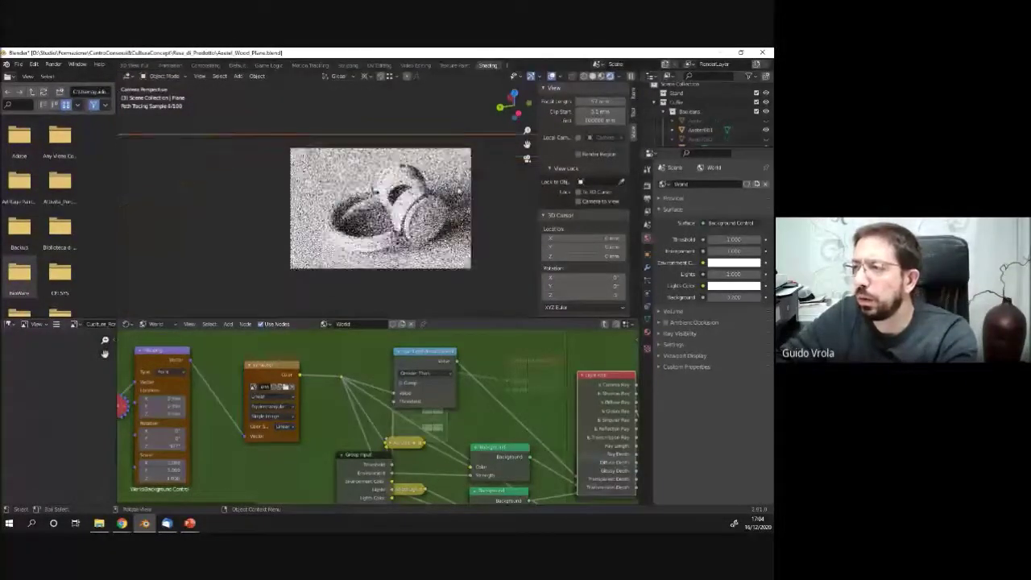
scroll(453, 229, up, 1)
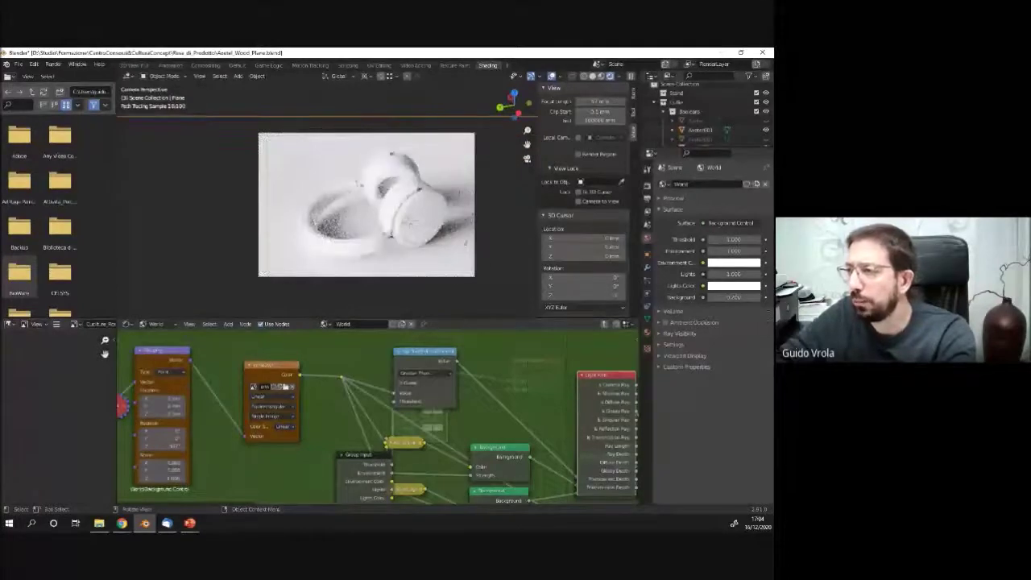
scroll(460, 242, up, 1)
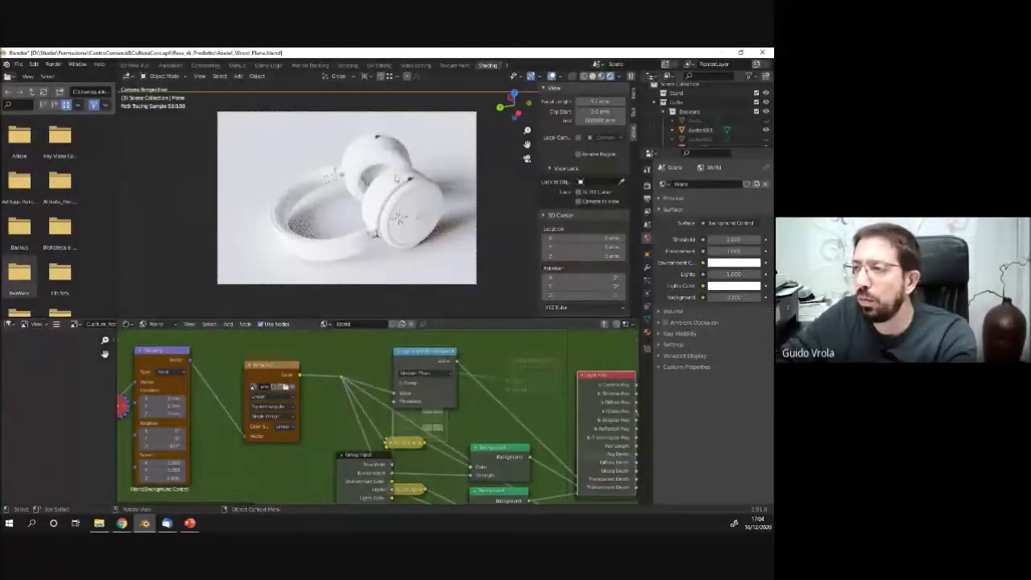
scroll(421, 172, up, 1)
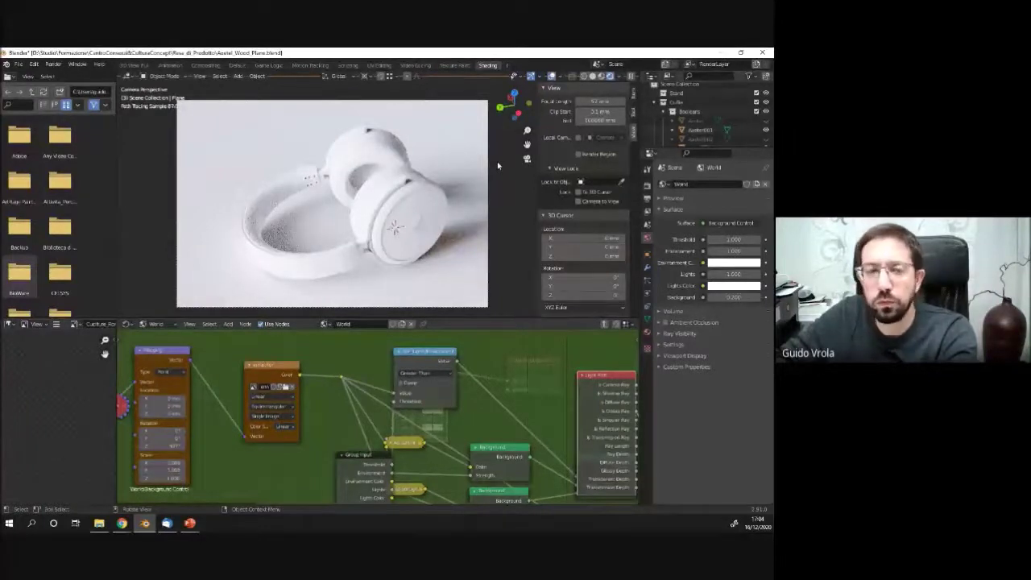
scroll(439, 184, down, 1)
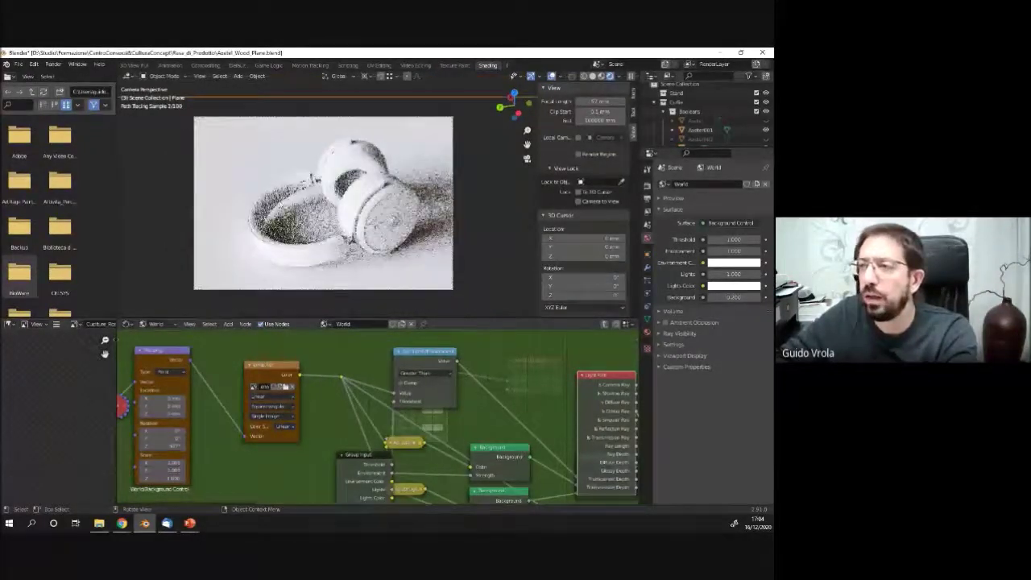
scroll(440, 184, up, 1)
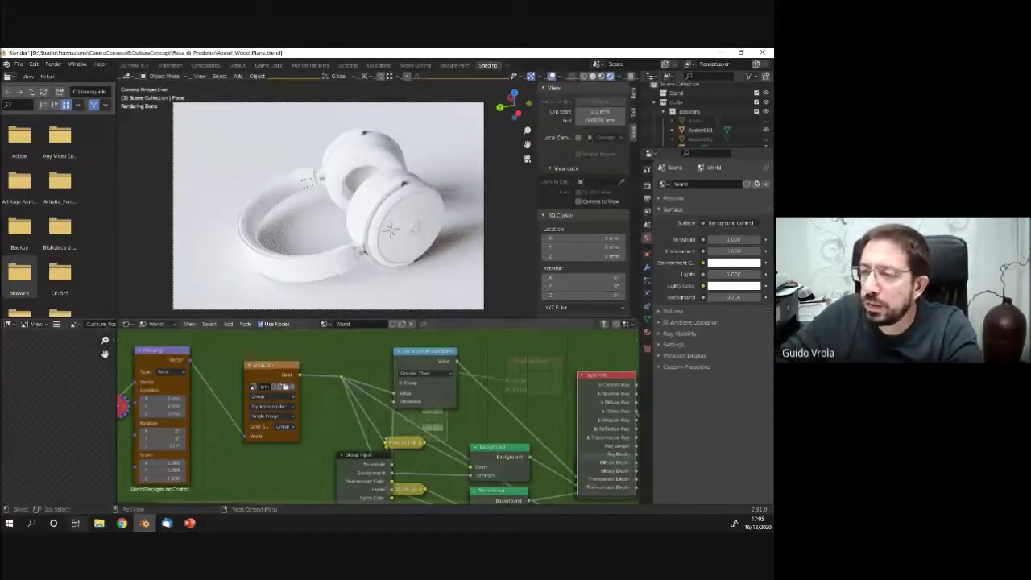
Try different Z rotations in the Mapping node to turn the HDR environment around the plane, viewed from outside the camera.
click(257, 373)
scroll(296, 212, down, 5)
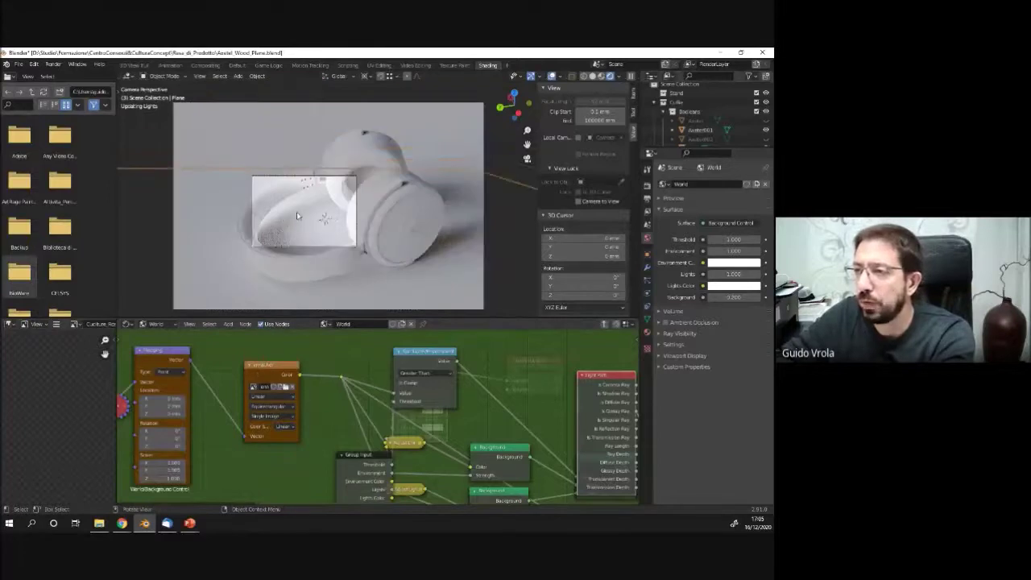
scroll(296, 212, down, 1)
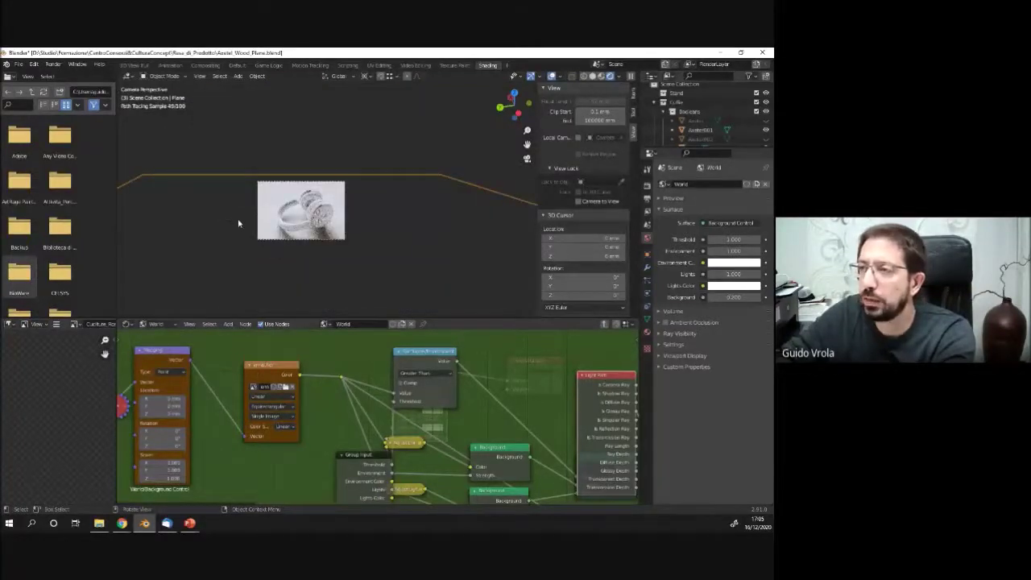
scroll(239, 224, up, 6)
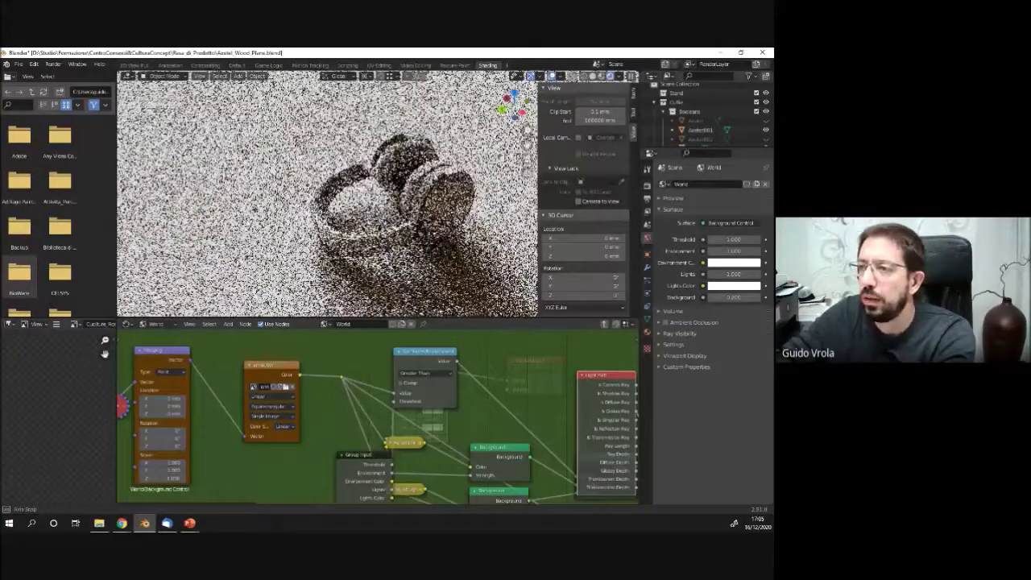
scroll(286, 216, down, 6)
scroll(285, 216, up, 1)
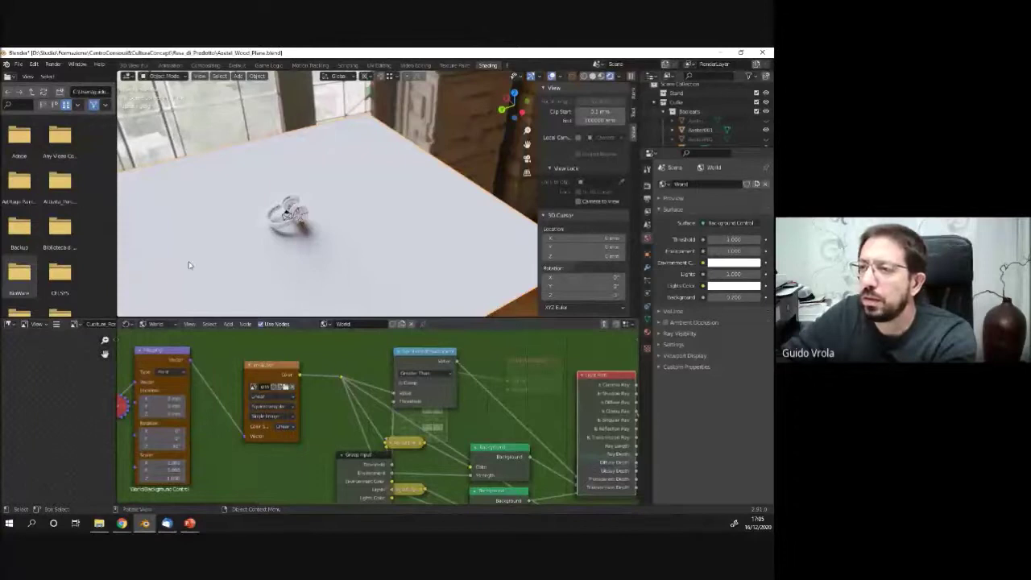
middle_drag(189, 264, 217, 270)
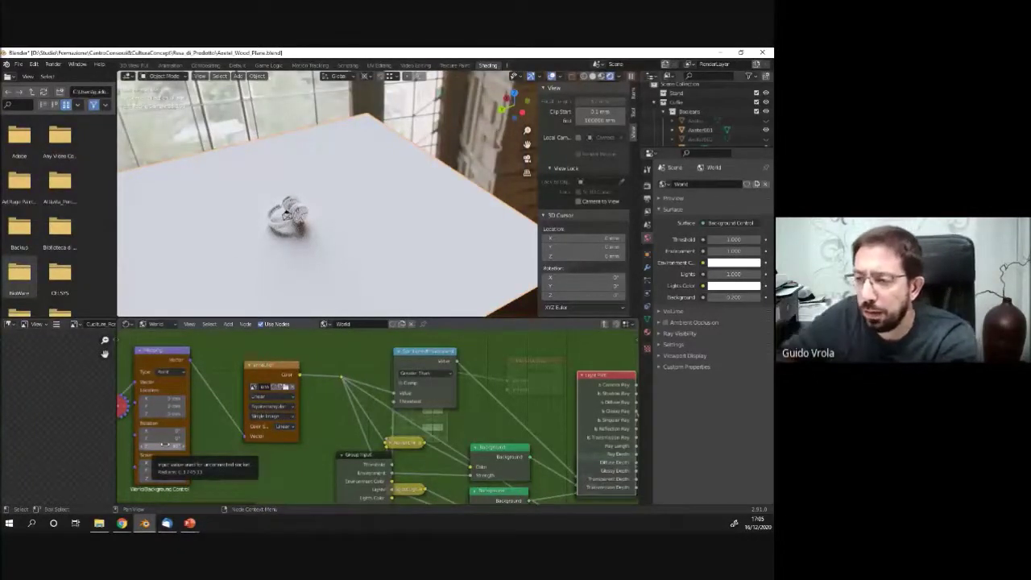
click(164, 444)
text(1)
key(Return)
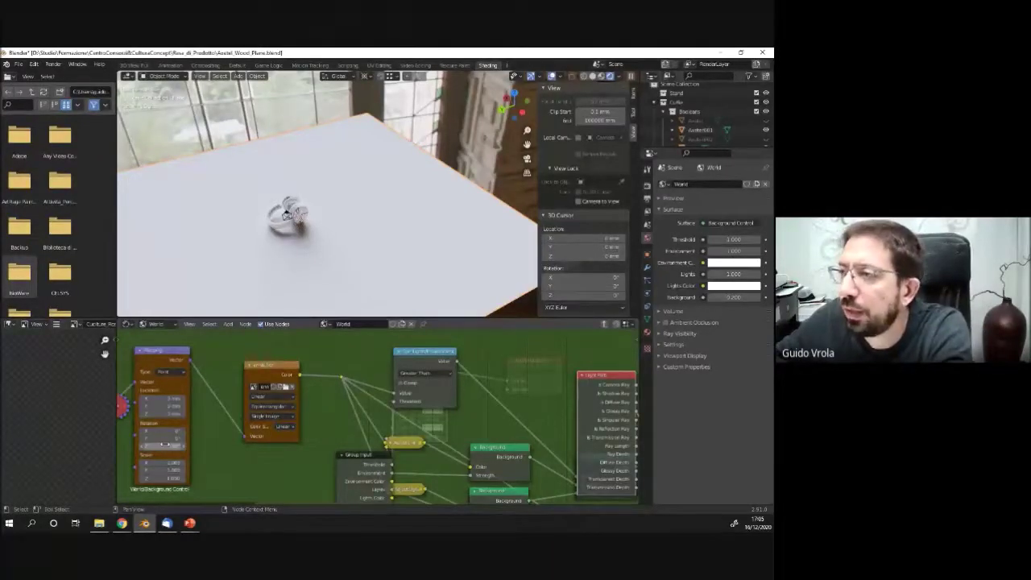
drag(164, 444, 186, 444)
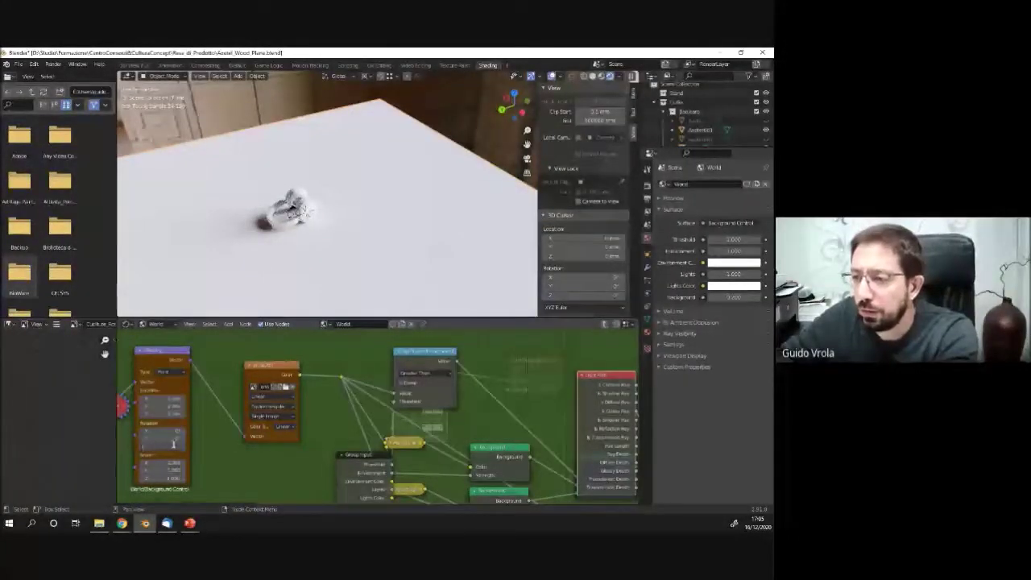
drag(174, 444, 172, 444)
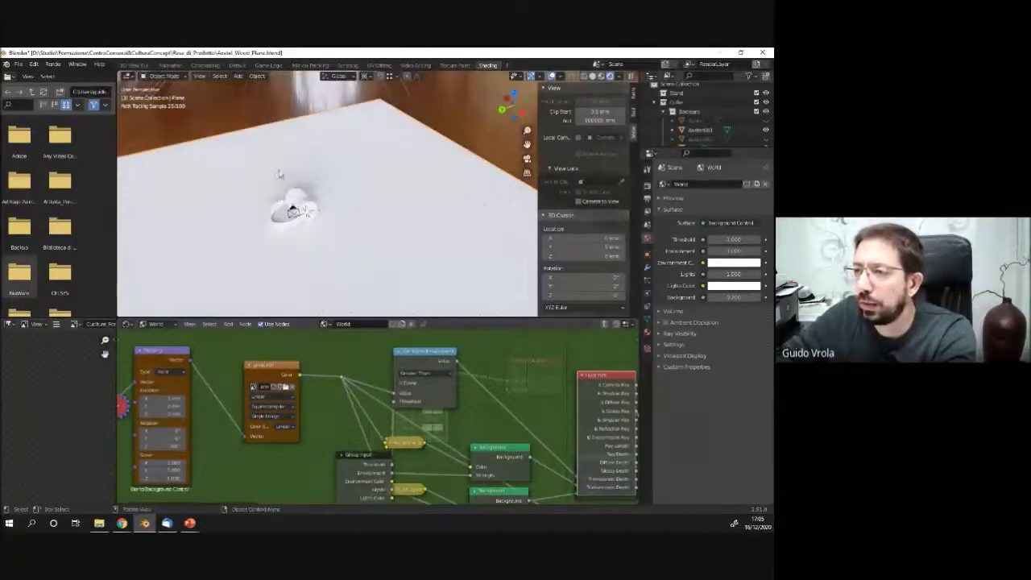
Adjust the Mapping node's Z rotation in camera view until the headphones' shadows fall towards the camera, and inspect the lighting.
middle_drag(279, 224, 394, 221)
key(KP_0)
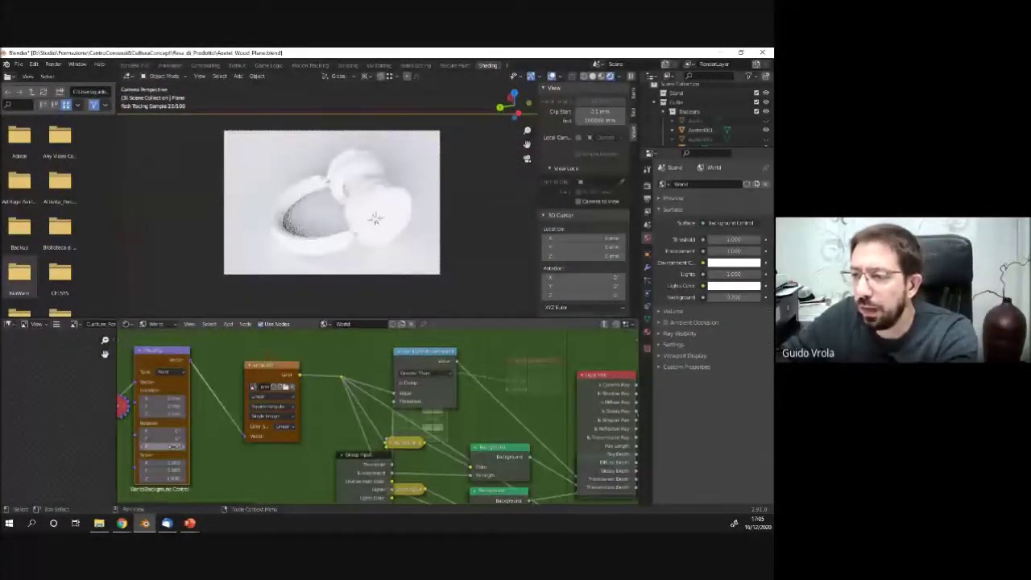
drag(165, 445, 182, 445)
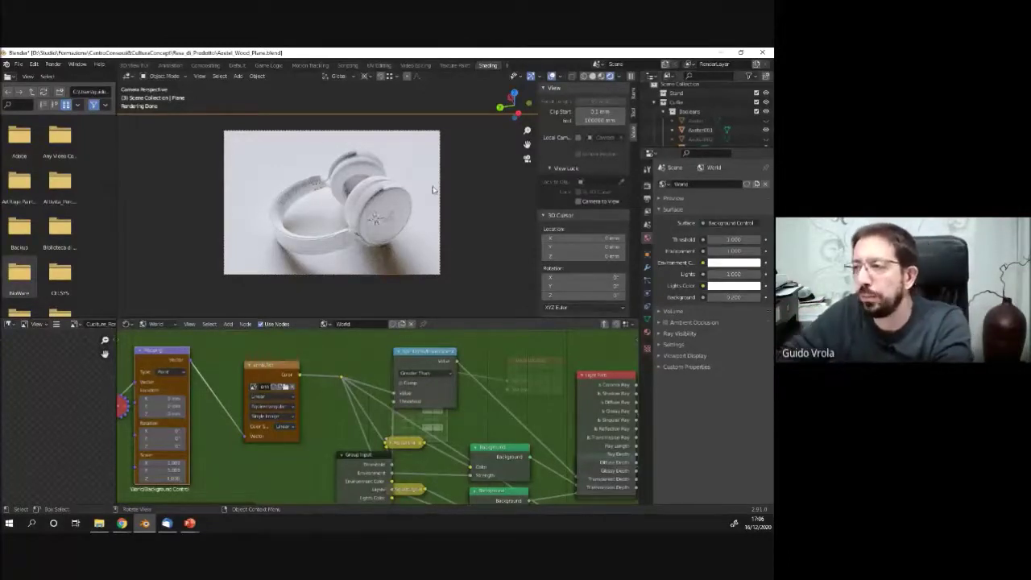
scroll(432, 189, up, 2)
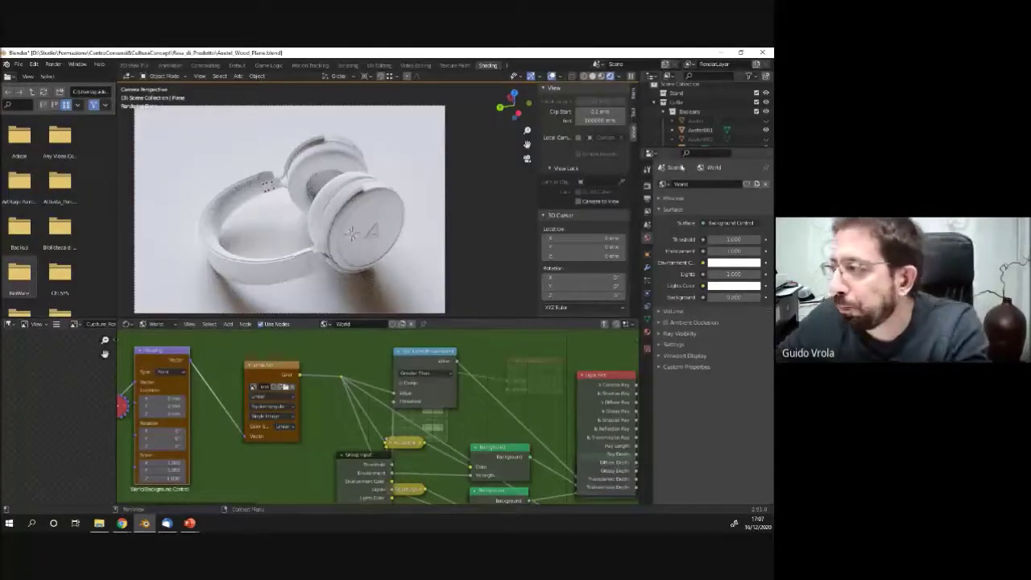
scroll(286, 202, down, 4)
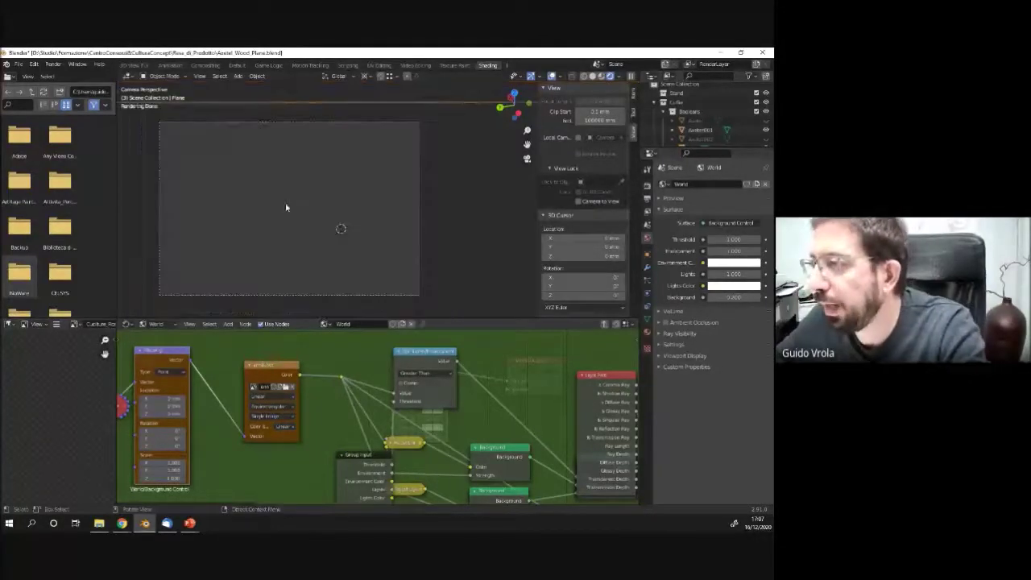
scroll(326, 193, up, 5)
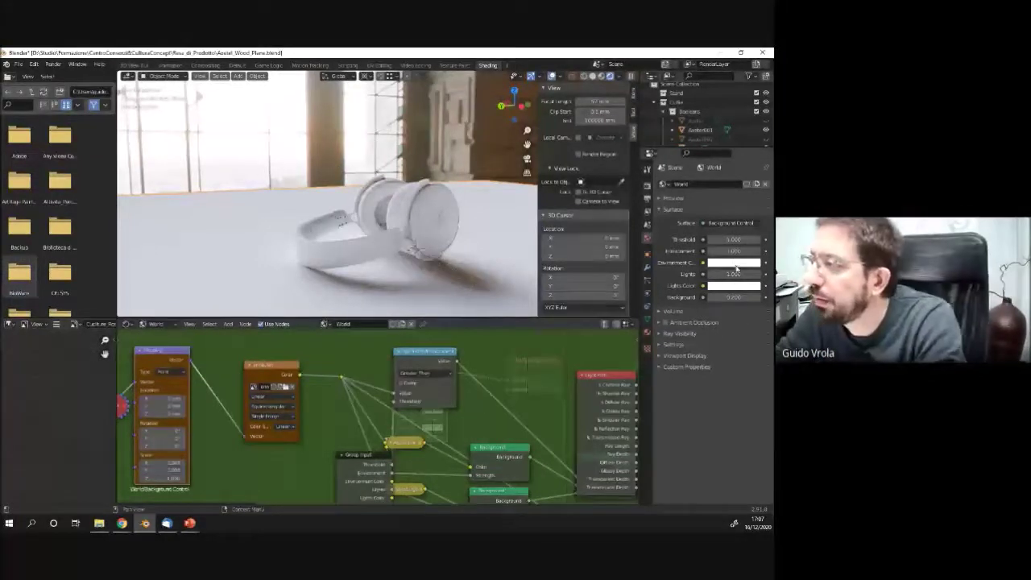
Try a Lights strength of 2.000 in the World surface settings and inspect the headphones from outside the camera.
double_click(733, 275)
text(2)
key(Return)
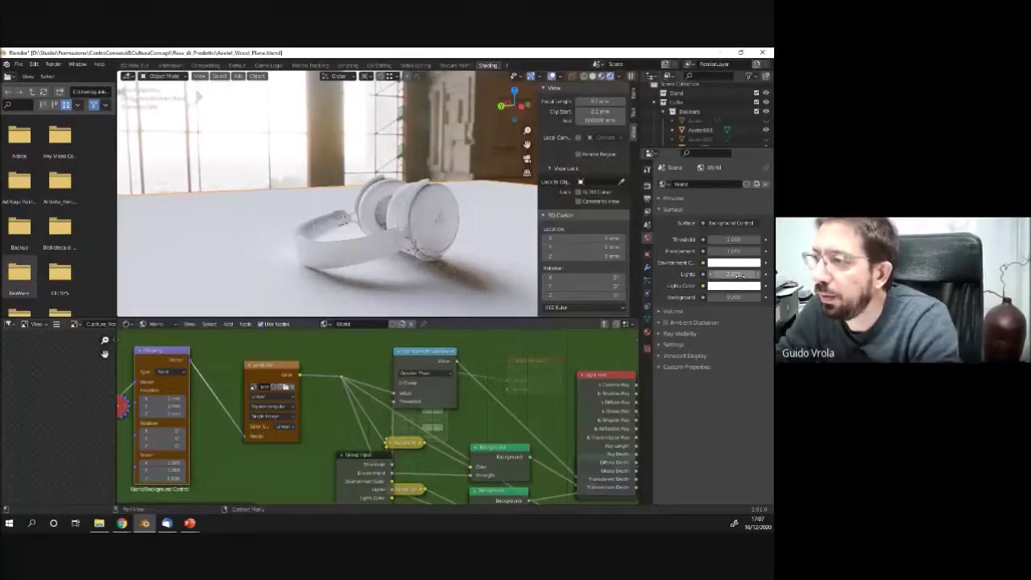
mouse_move(738, 274)
mouse_down()
mouse_move(750, 273)
mouse_move(738, 274)
mouse_up()
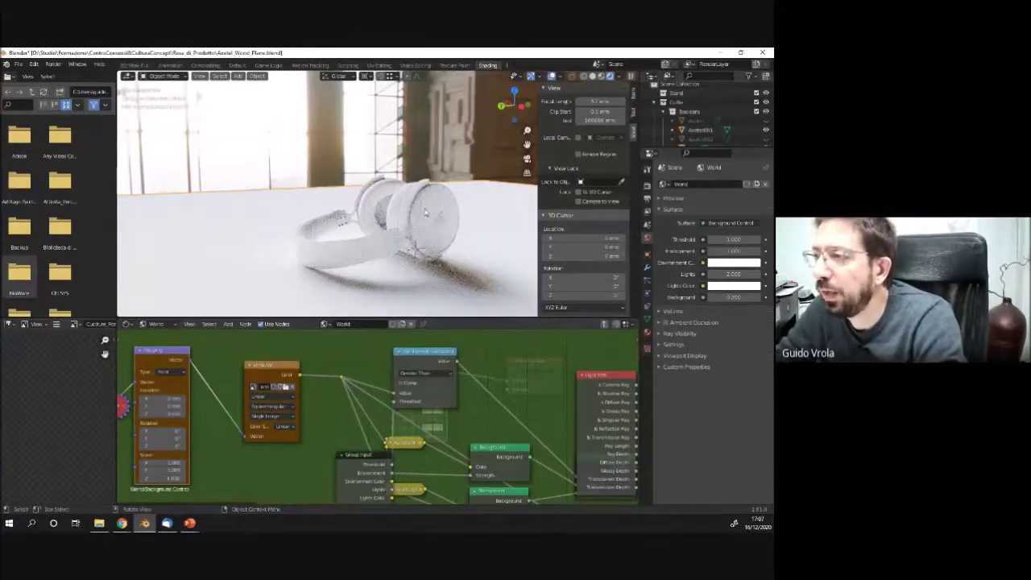
middle_drag(425, 212, 435, 225)
scroll(435, 225, up, 3)
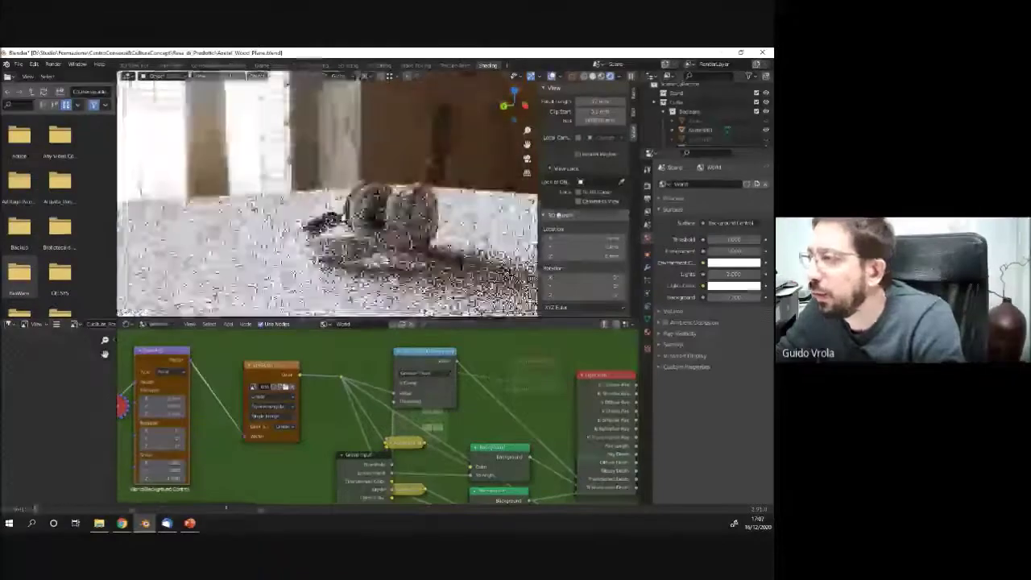
scroll(435, 225, down, 3)
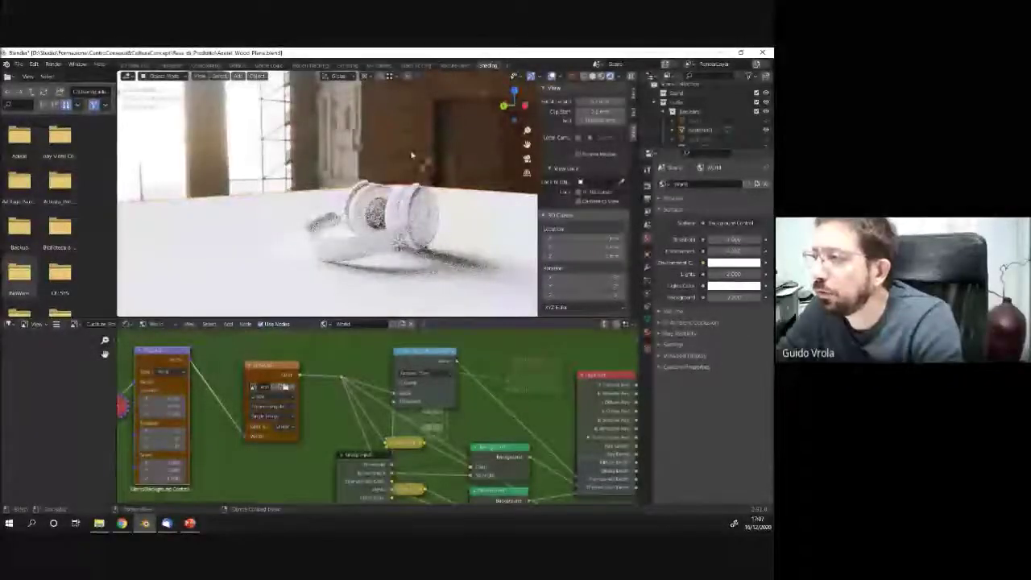
scroll(432, 133, up, 1)
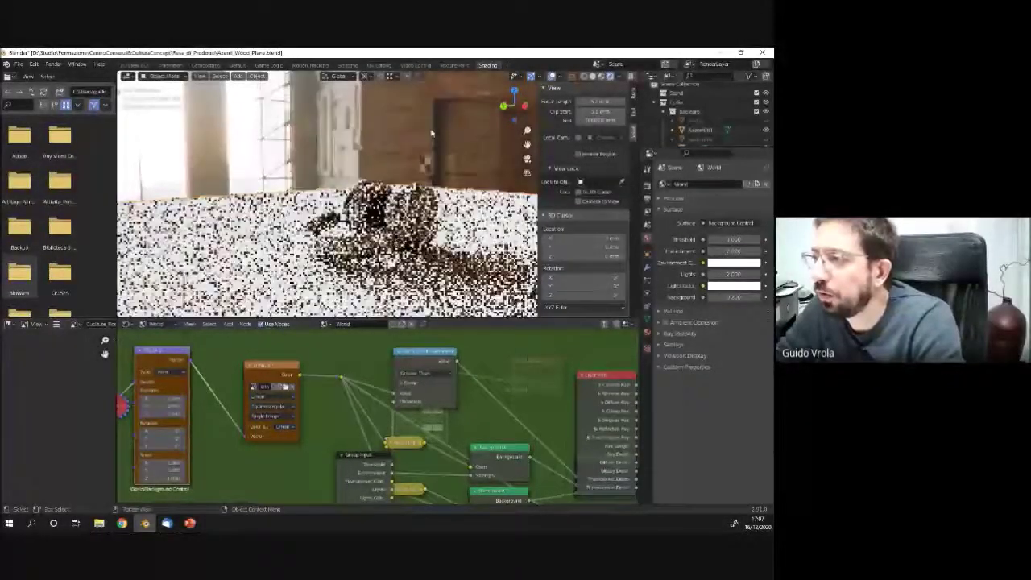
Try a World Environment strength of 0.000 and check the surroundings and the headphones through the camera.
middle_drag(432, 133, 731, 272)
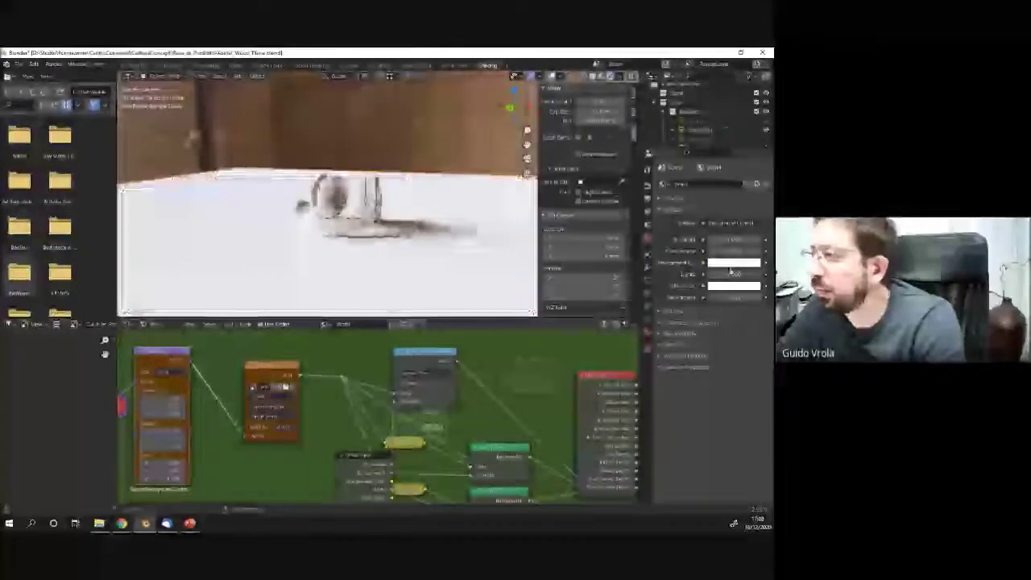
key(Return)
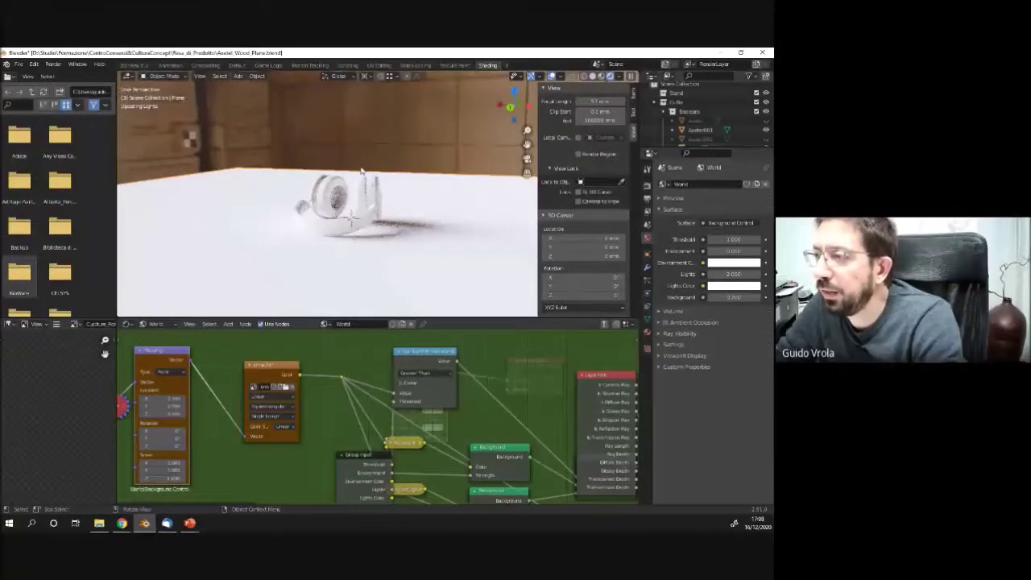
scroll(361, 170, down, 5)
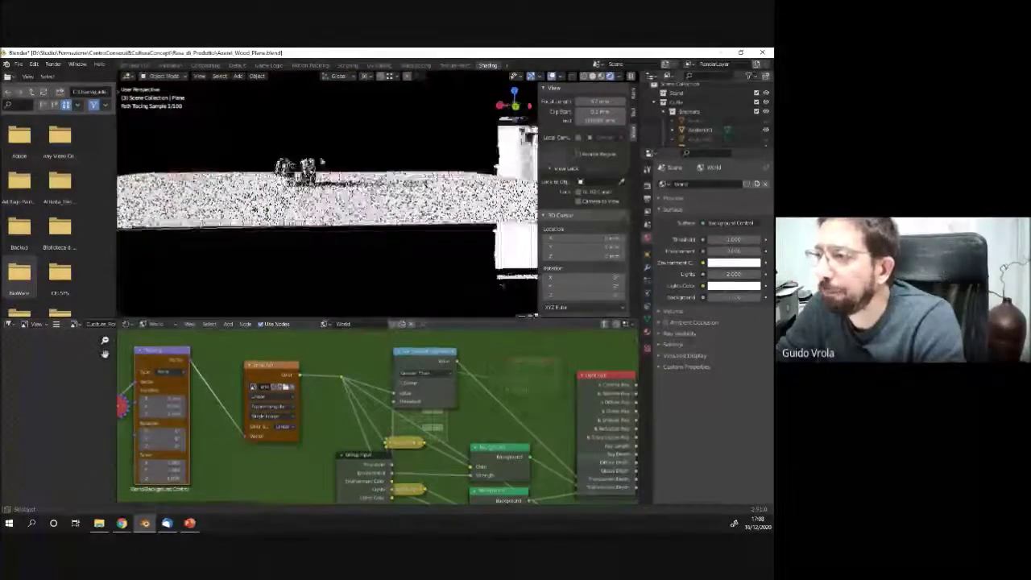
key(KP_0)
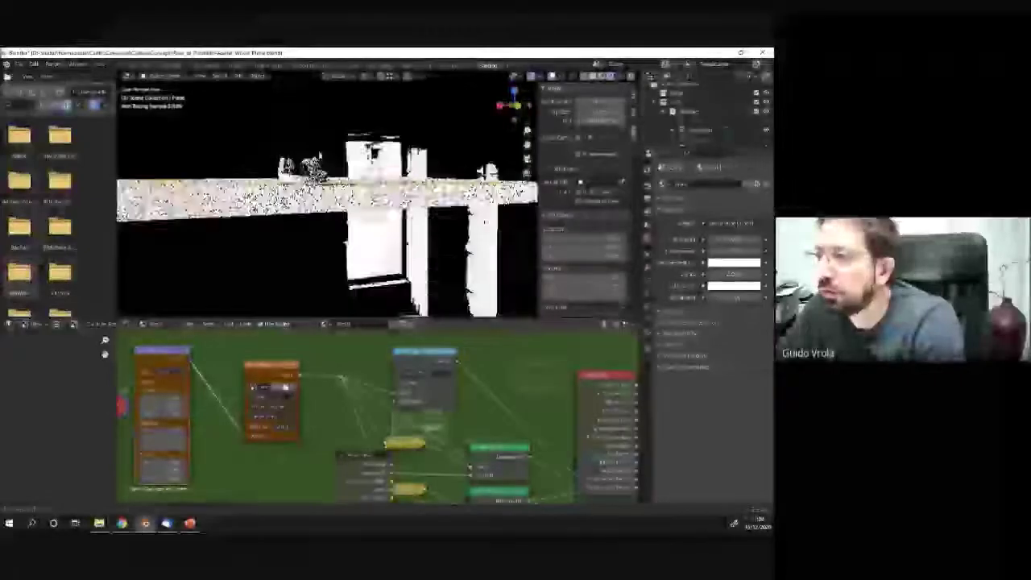
scroll(280, 223, up, 4)
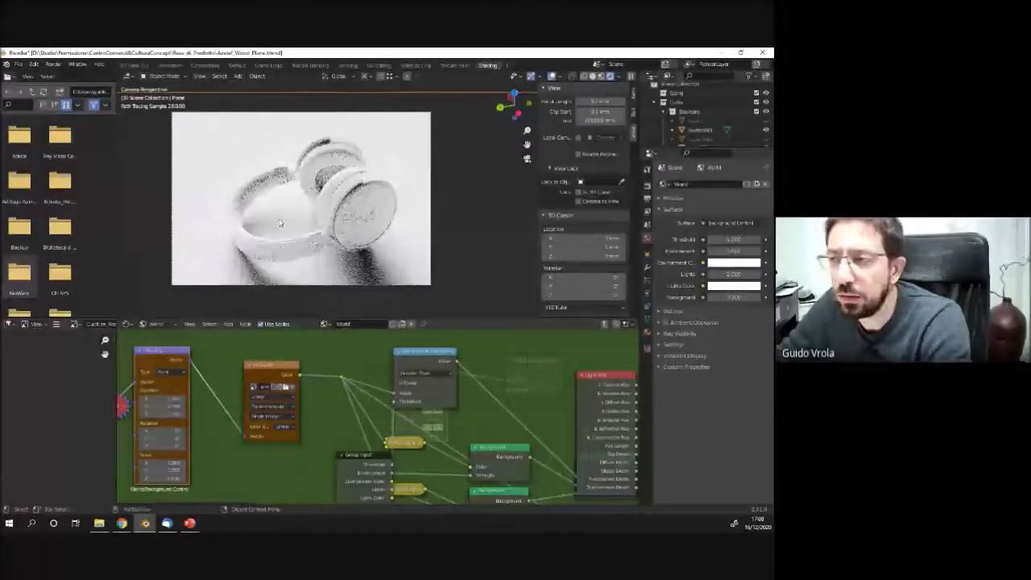
Set the World surface's Environment strength to 0.100 and inspect the lighting around the plane and through the camera.
middle_drag(292, 180, 391, 127)
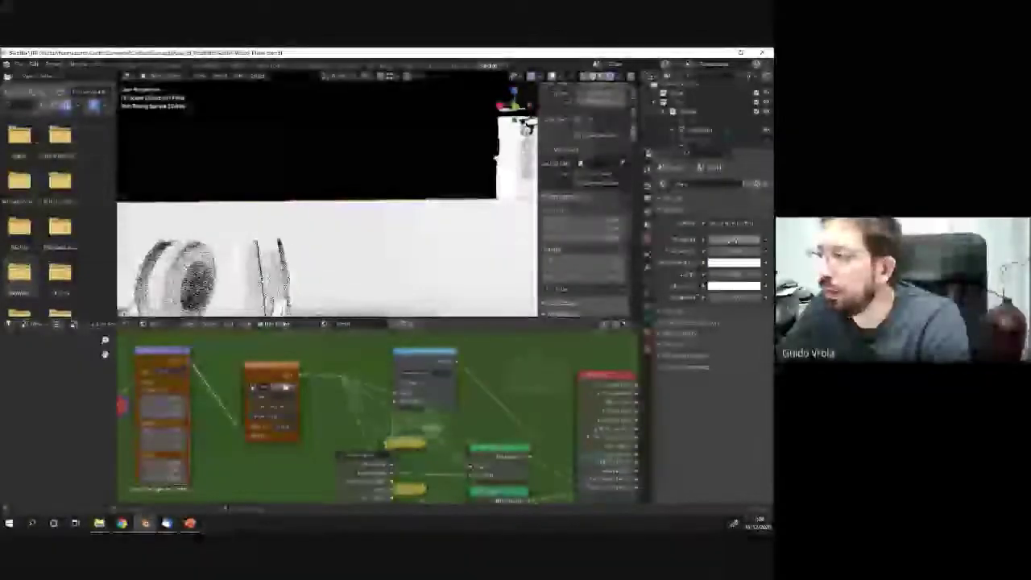
click(735, 252)
text(0.0)
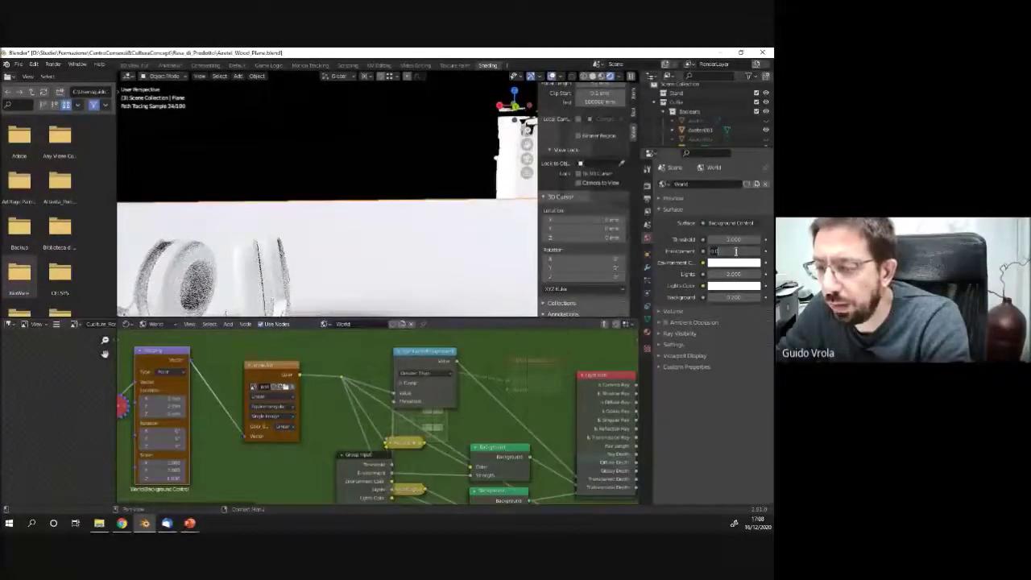
text(5)
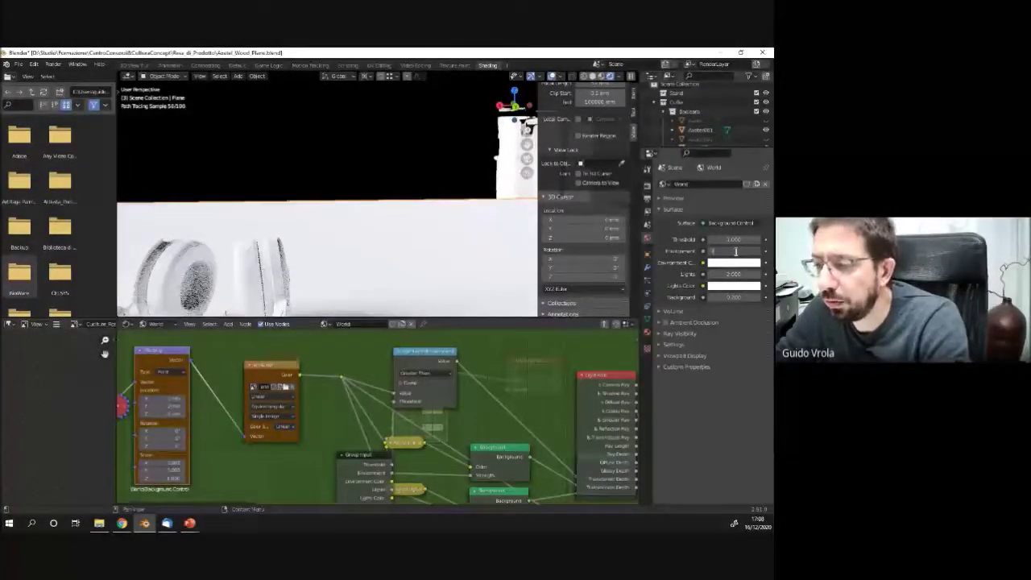
key(Return)
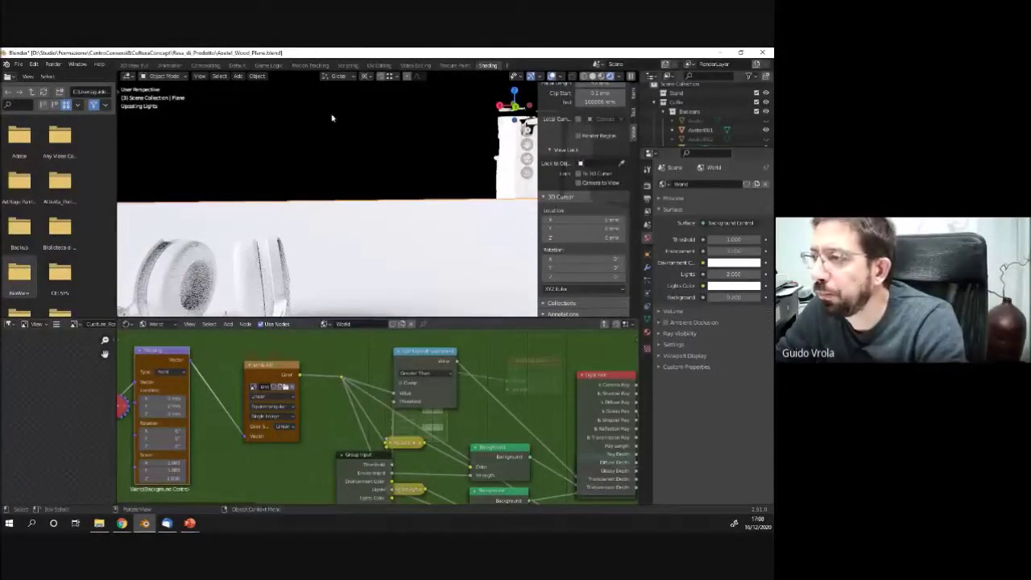
middle_drag(322, 176, 386, 195)
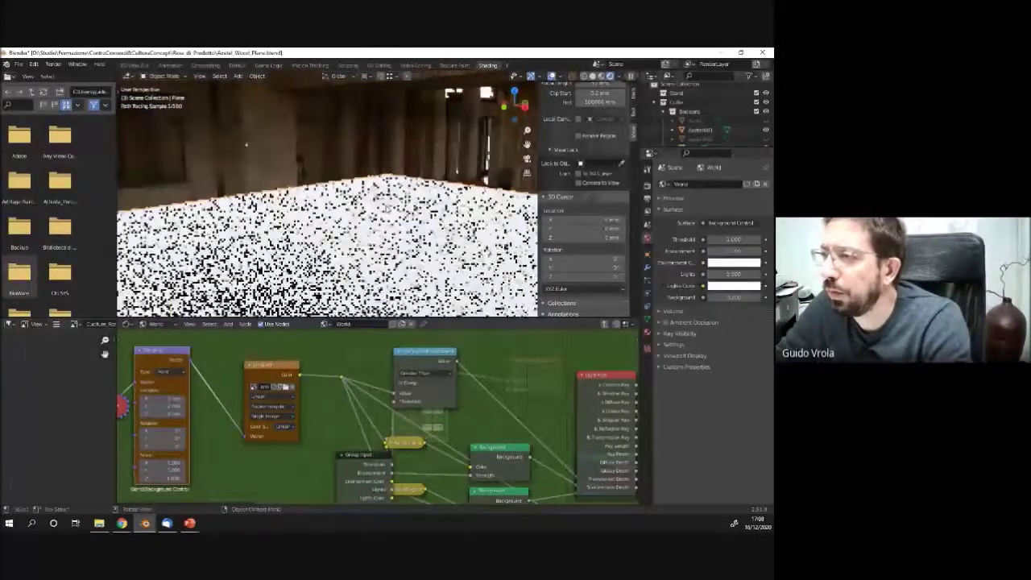
middle_drag(246, 145, 275, 170)
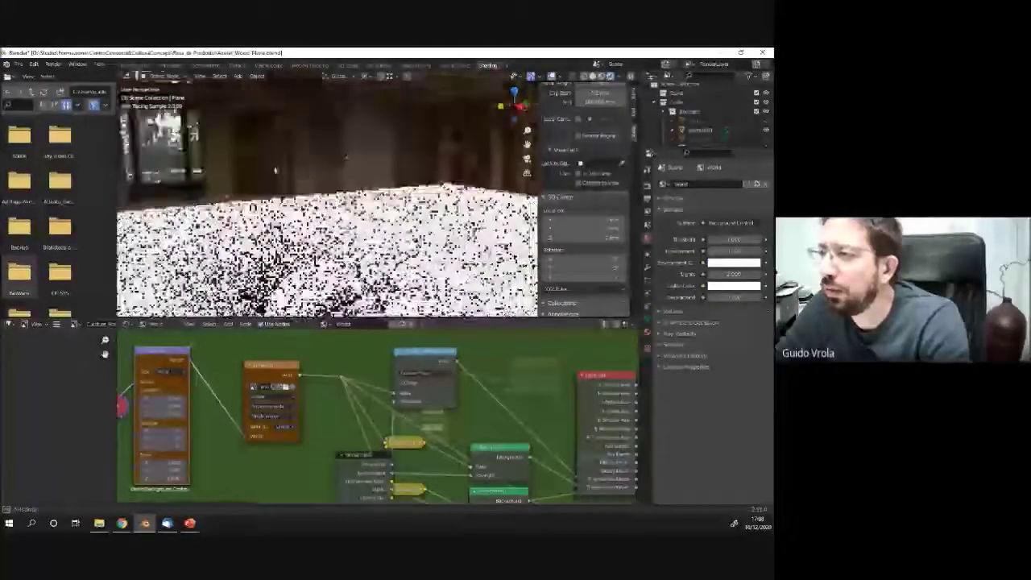
key(KP_0)
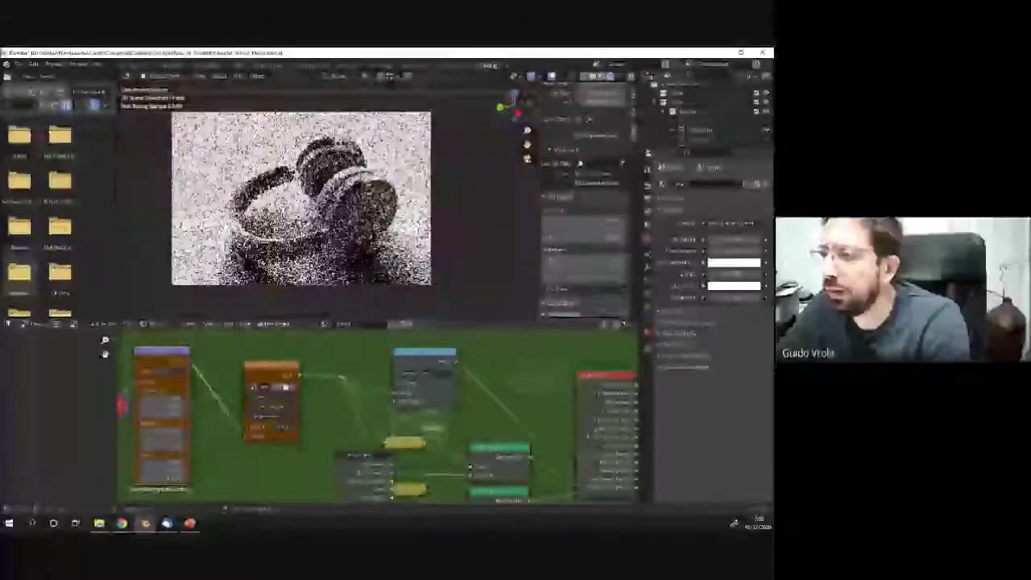
scroll(319, 277, up, 2)
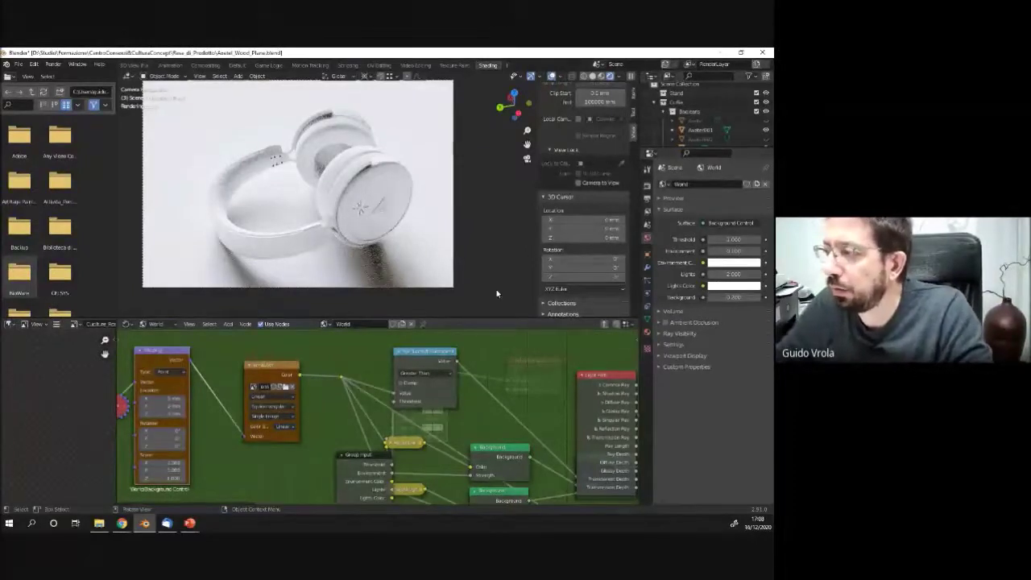
Set the World surface's Lights strength to 1.000 and tint the Lights Color a warm orange.
click(742, 287)
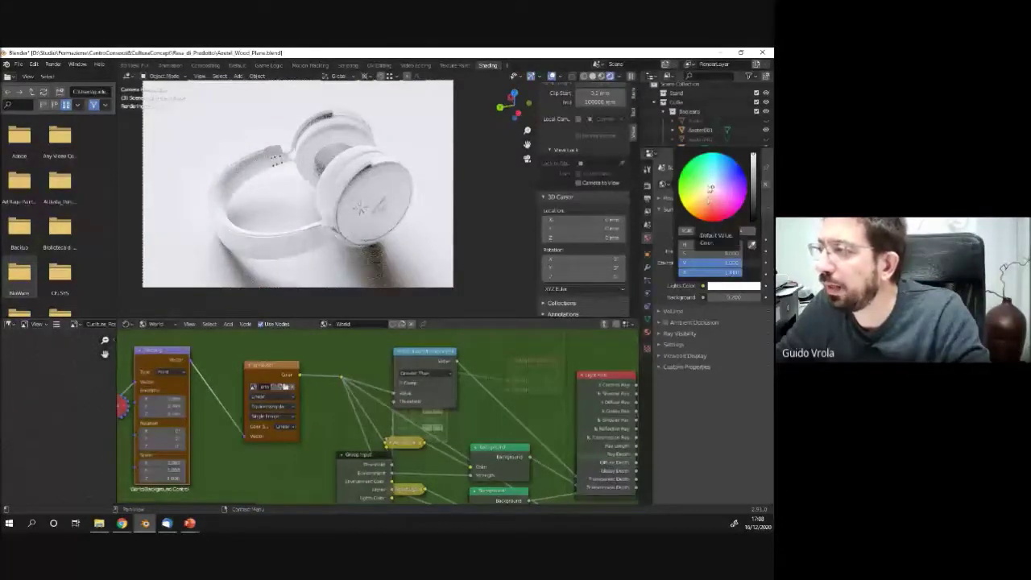
click(708, 197)
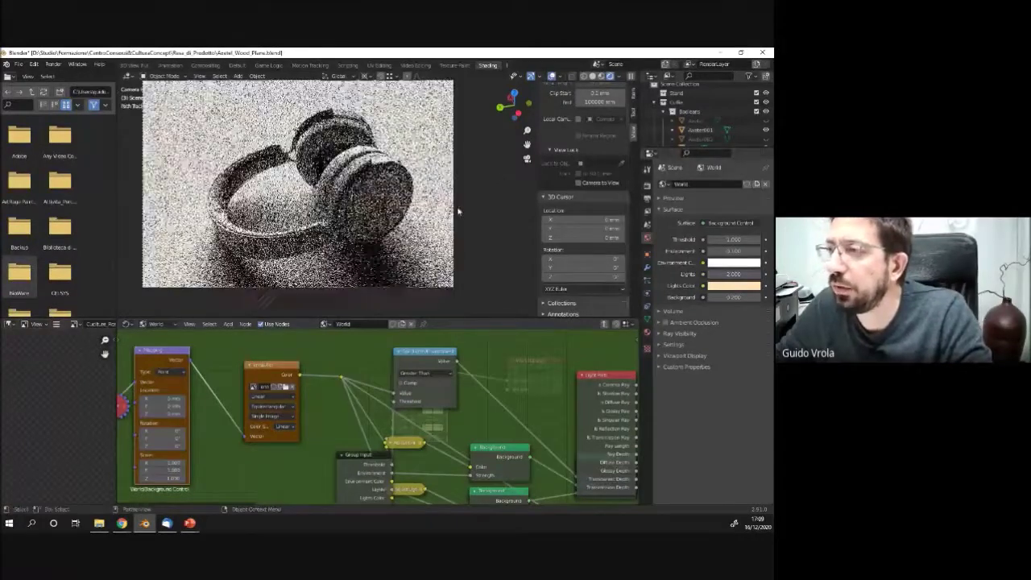
click(737, 275)
text(1)
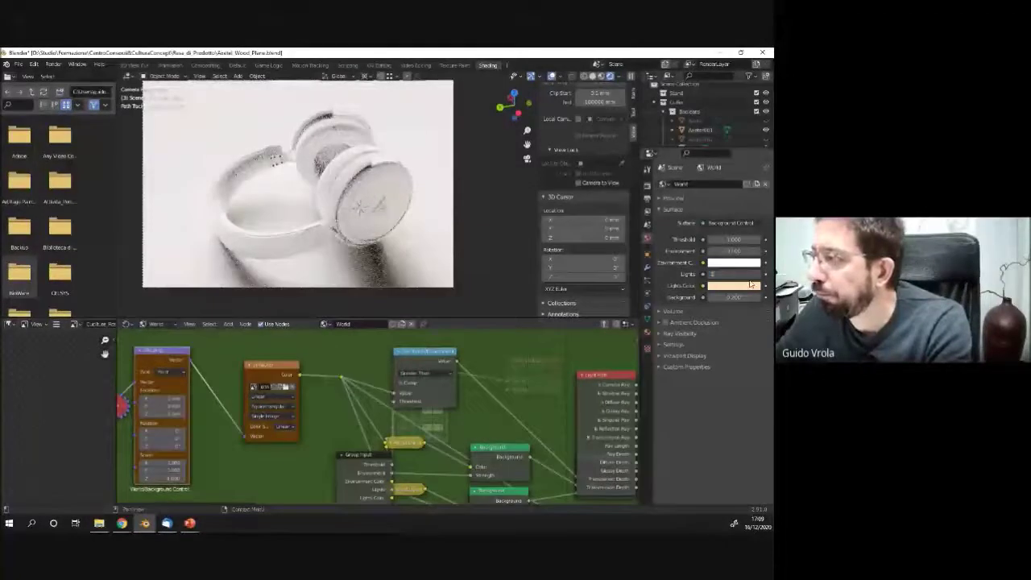
key(Return)
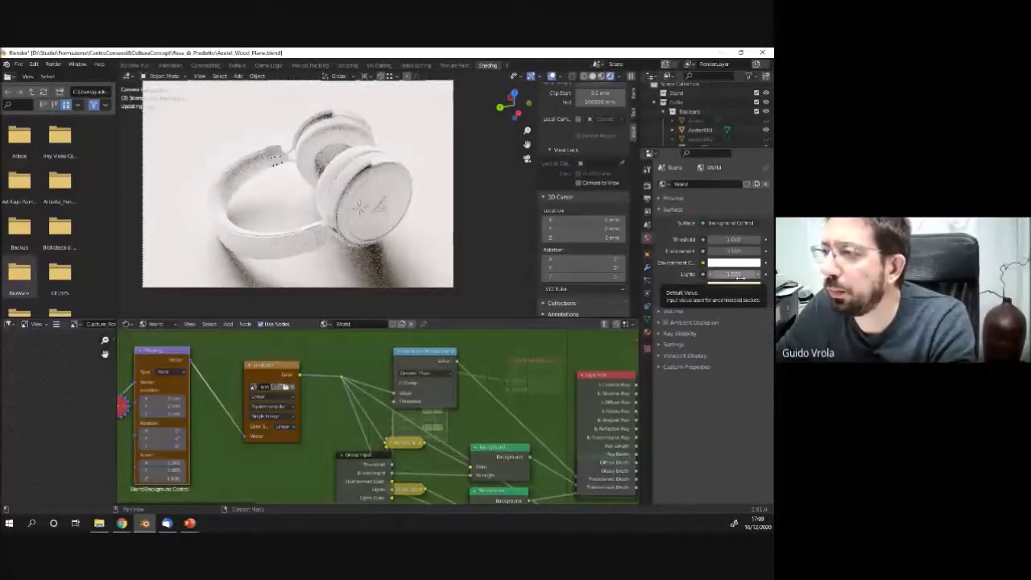
click(733, 286)
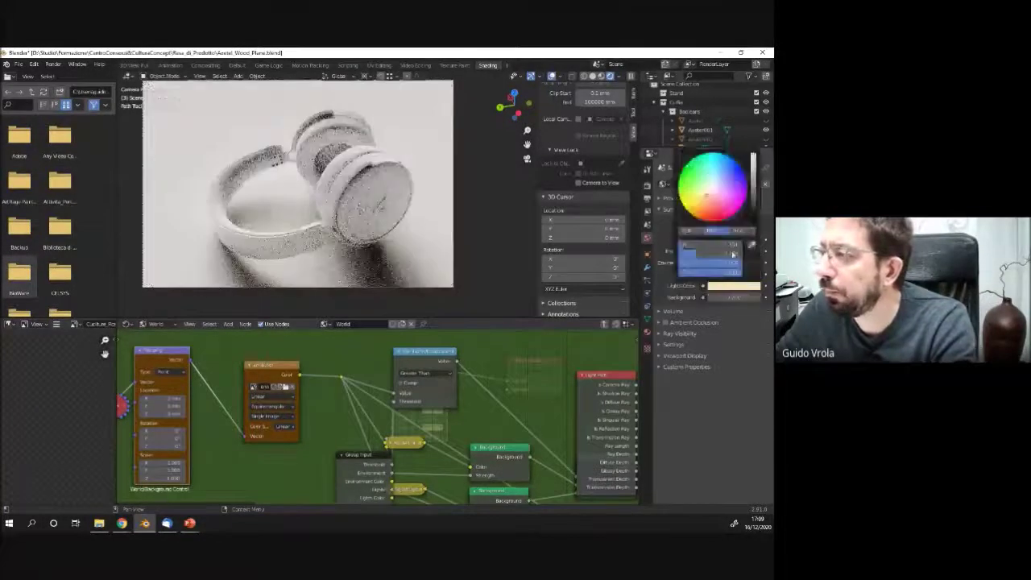
key(ctrl+v)
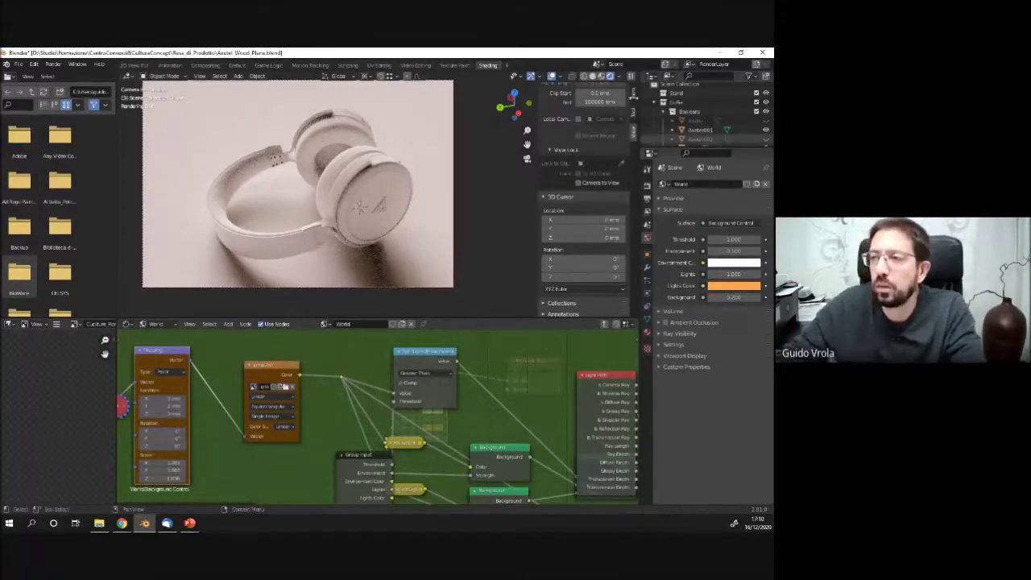
Change the World's Lights Color to a very pale pink and view the whole plane from outside the camera.
scroll(344, 179, down, 2)
middle_drag(345, 179, 345, 145)
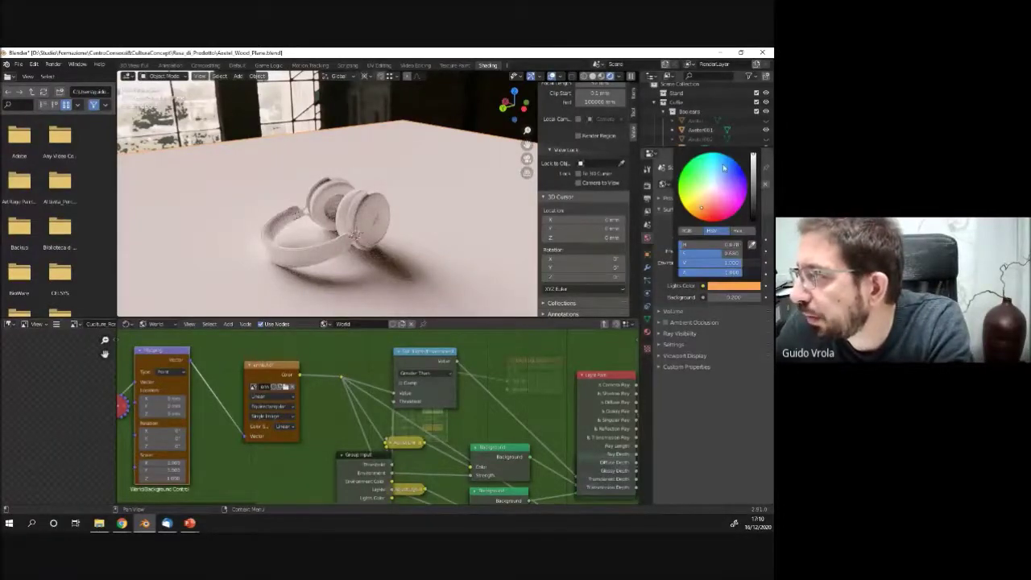
click(713, 191)
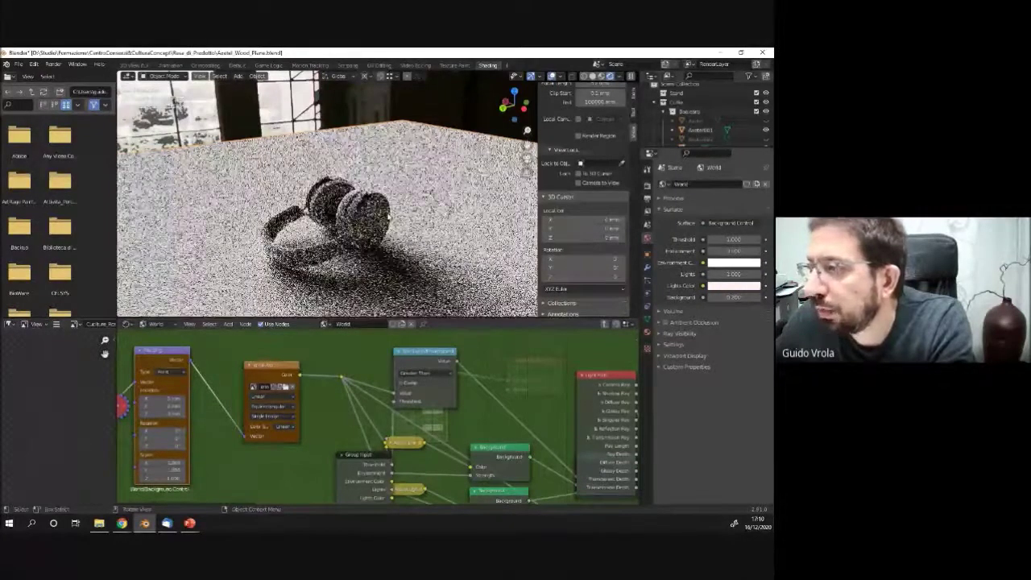
scroll(357, 167, down, 5)
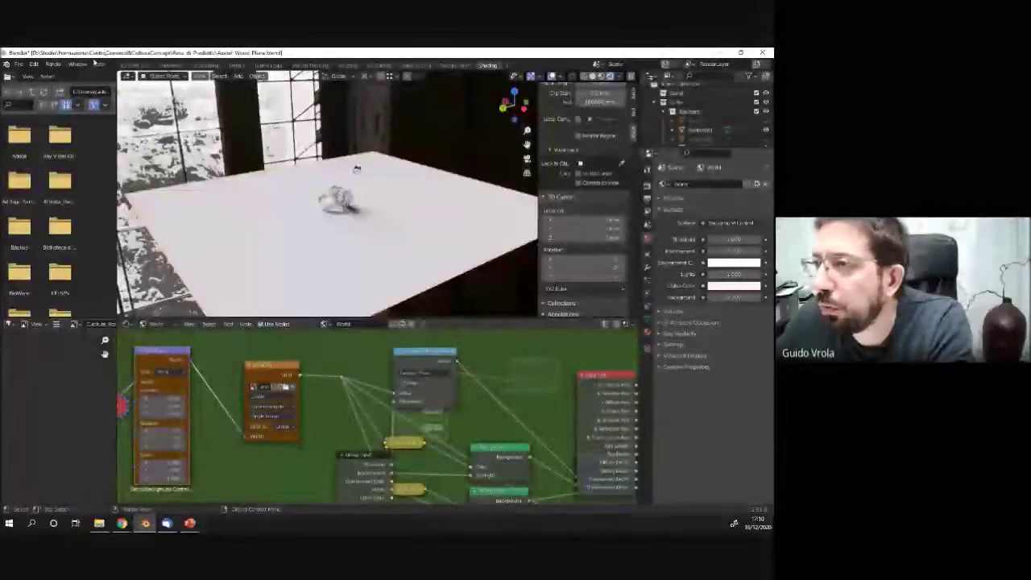
Switch to the Default workspace with Solid shading and view the plane, headphones and camera from outside the camera.
click(238, 66)
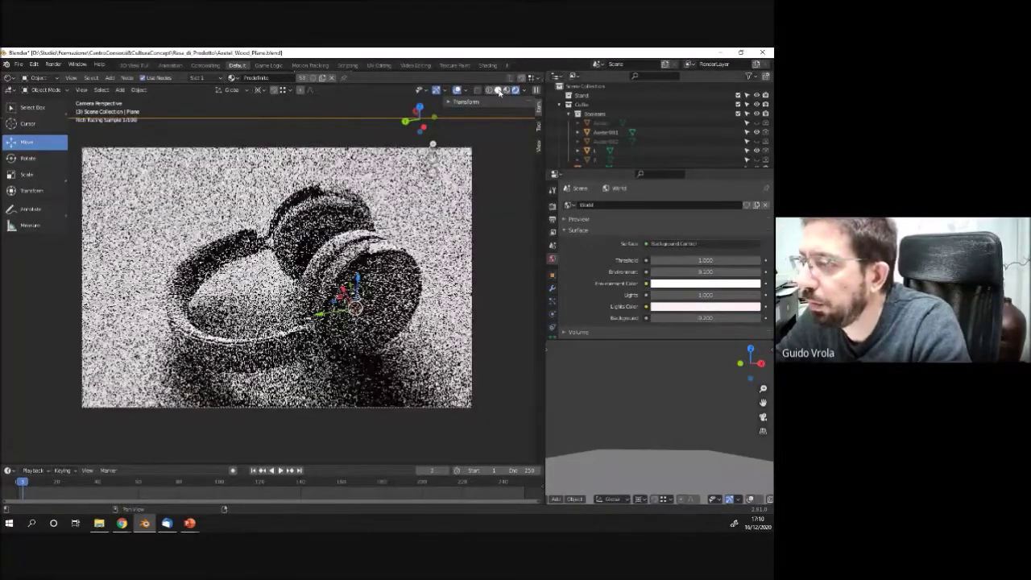
middle_drag(379, 338, 391, 382)
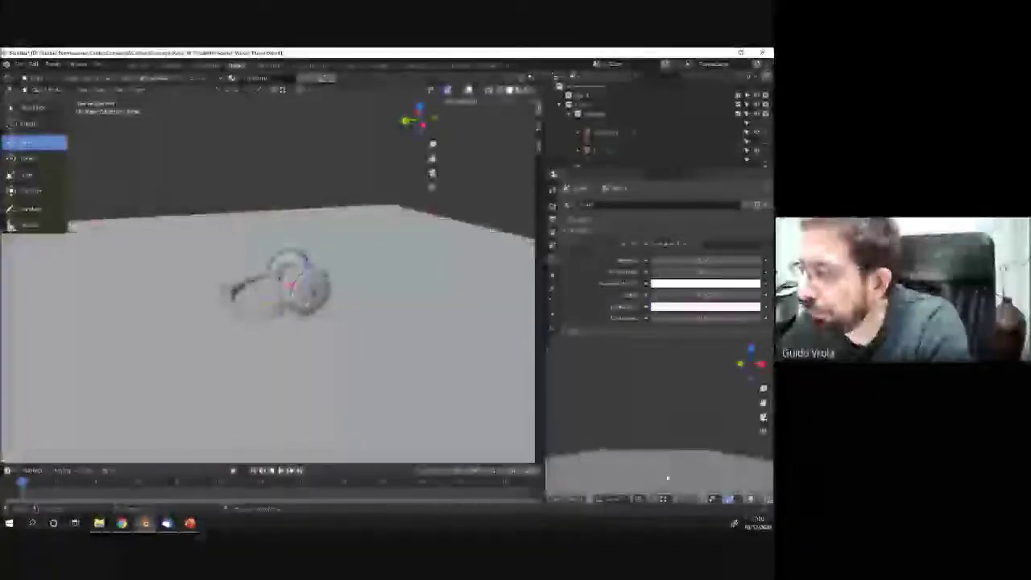
scroll(403, 362, down, 5)
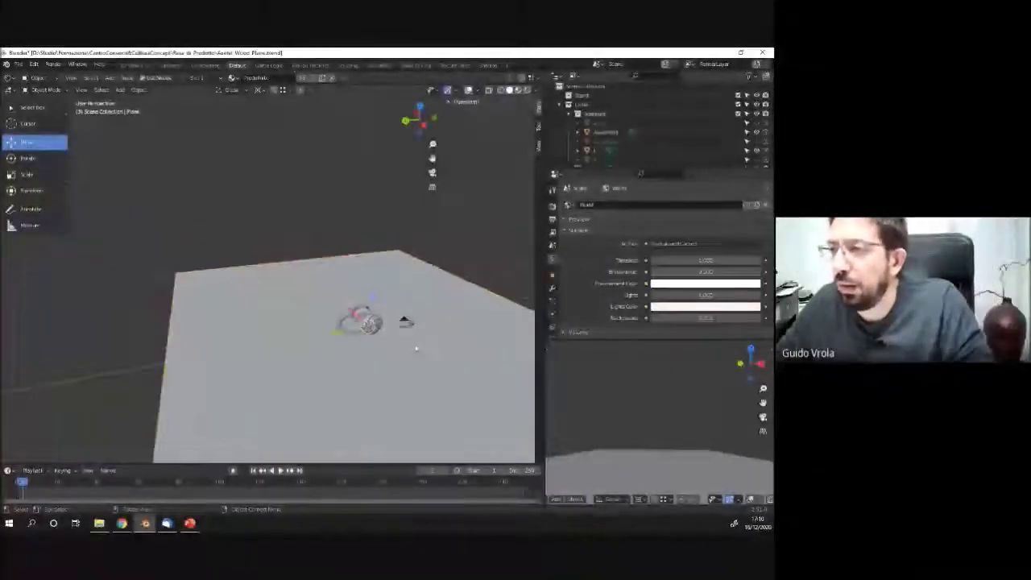
Add an Area light to the headphone scene at the world origin.
click(119, 89)
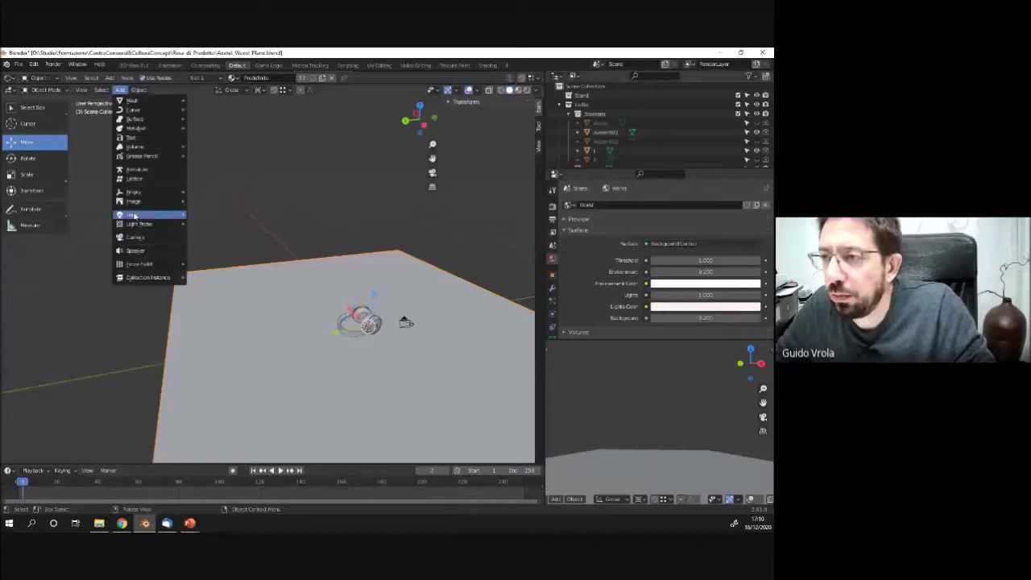
mouse_move(134, 216)
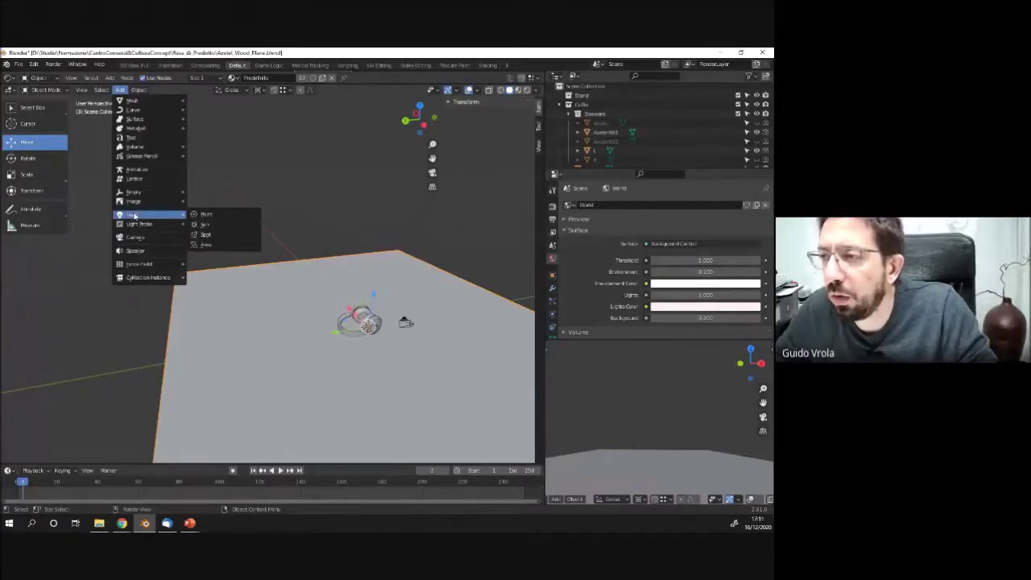
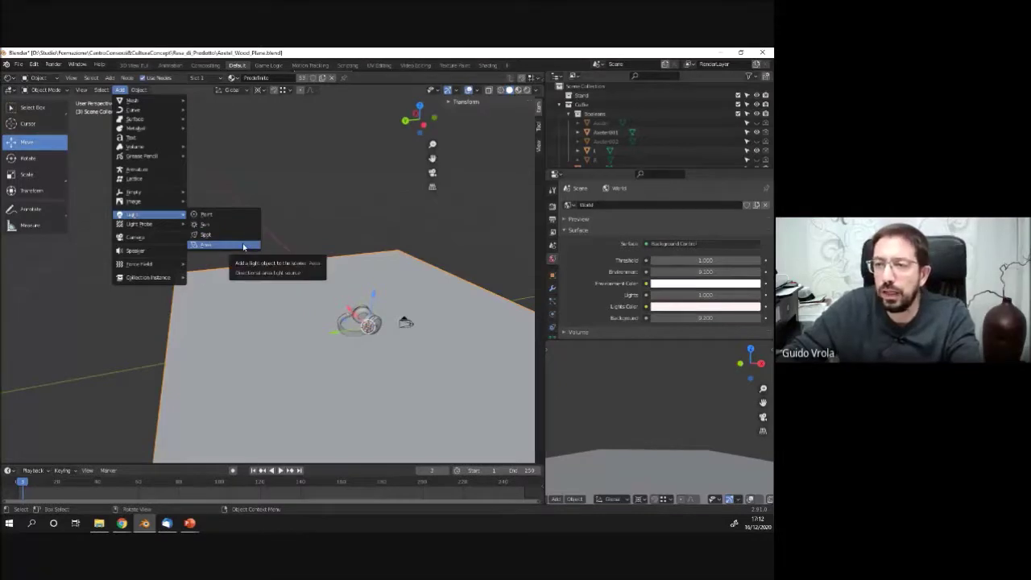
click(242, 246)
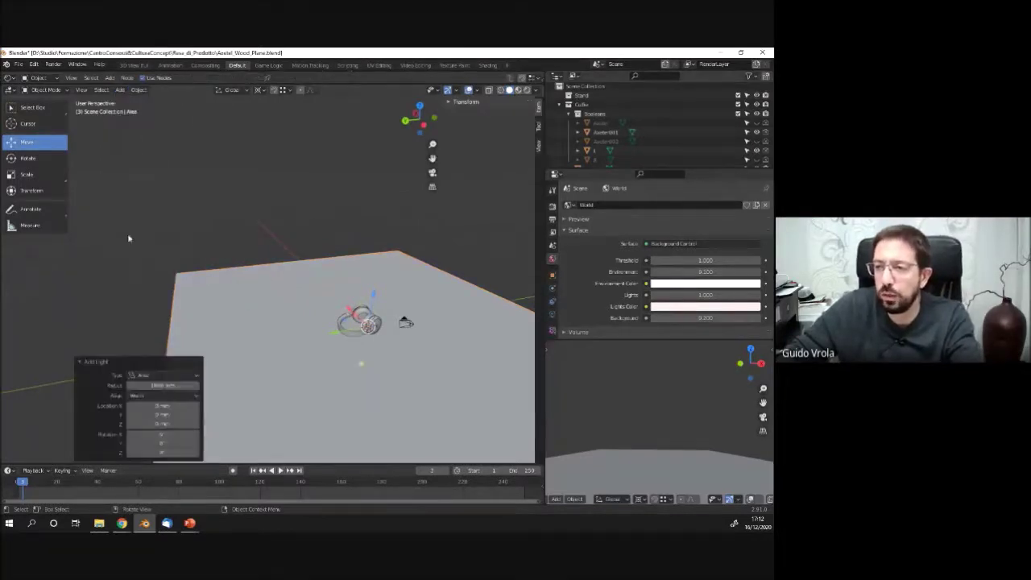
middle_drag(143, 234, 254, 228)
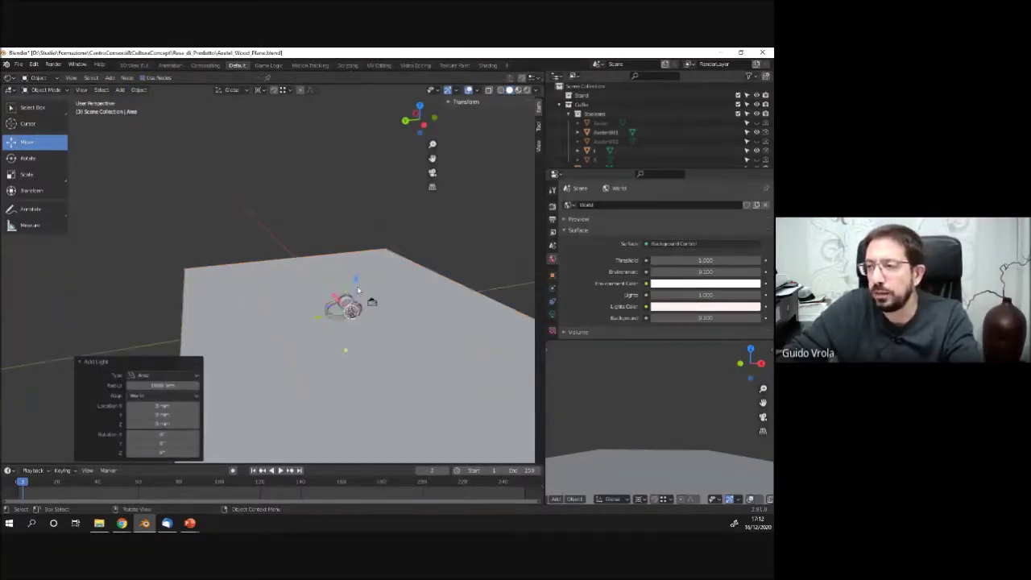
Raise the area light well above the headphones along Z and tilt it freely with a trackball rotation.
drag(357, 281, 336, 127)
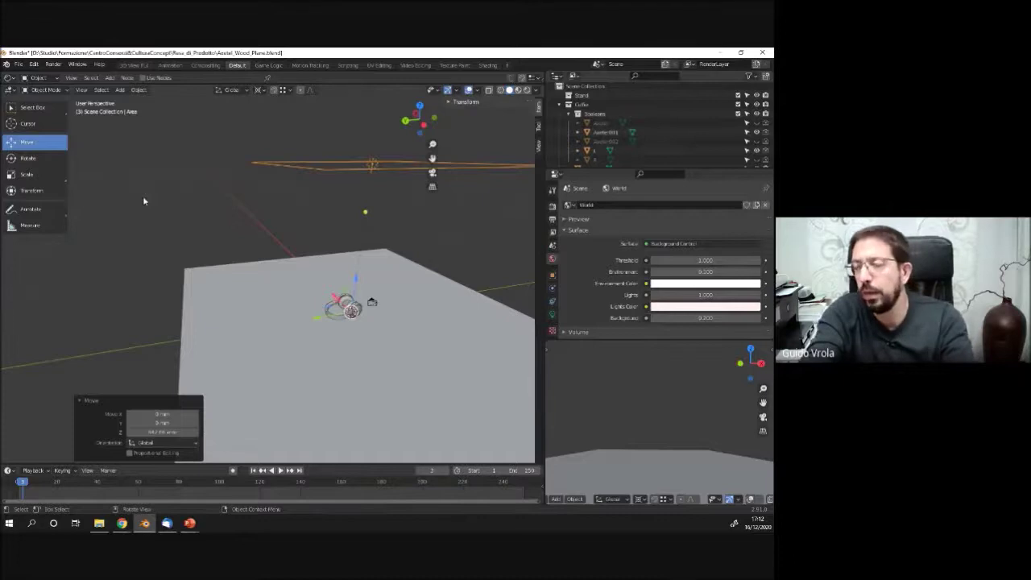
middle_drag(439, 299, 313, 261)
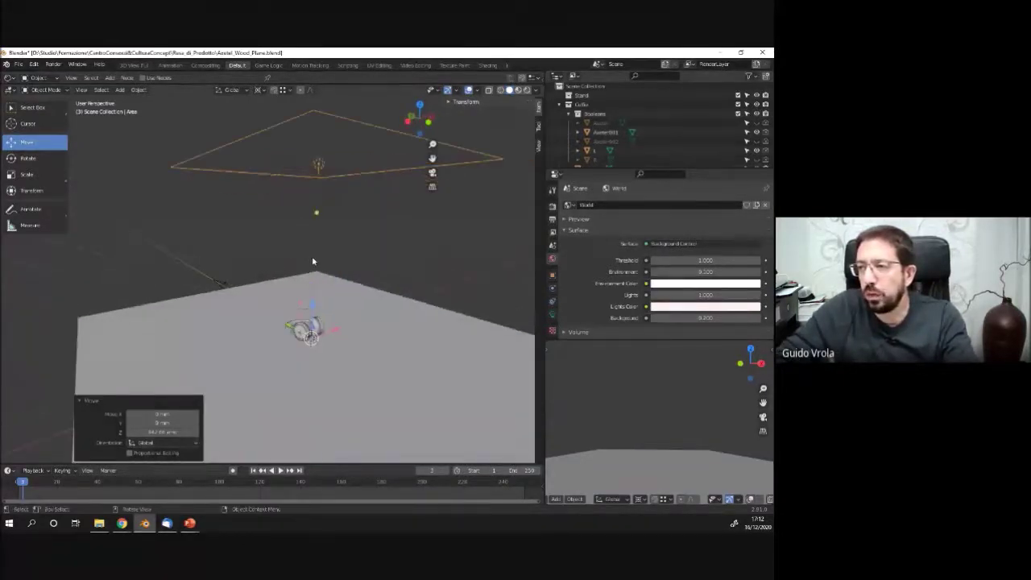
click(269, 178)
key(s)
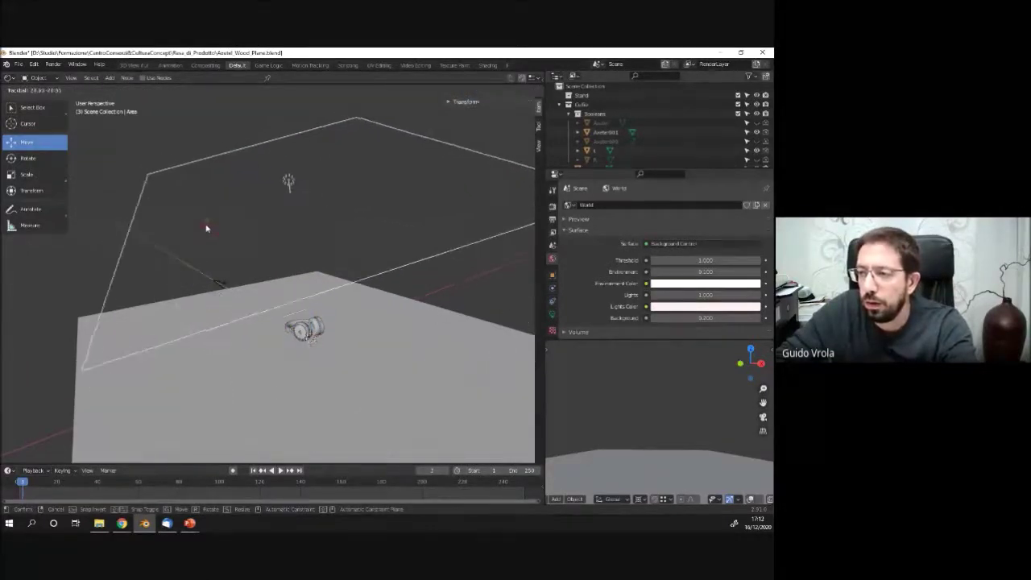
click(207, 225)
middle_drag(207, 225, 212, 367)
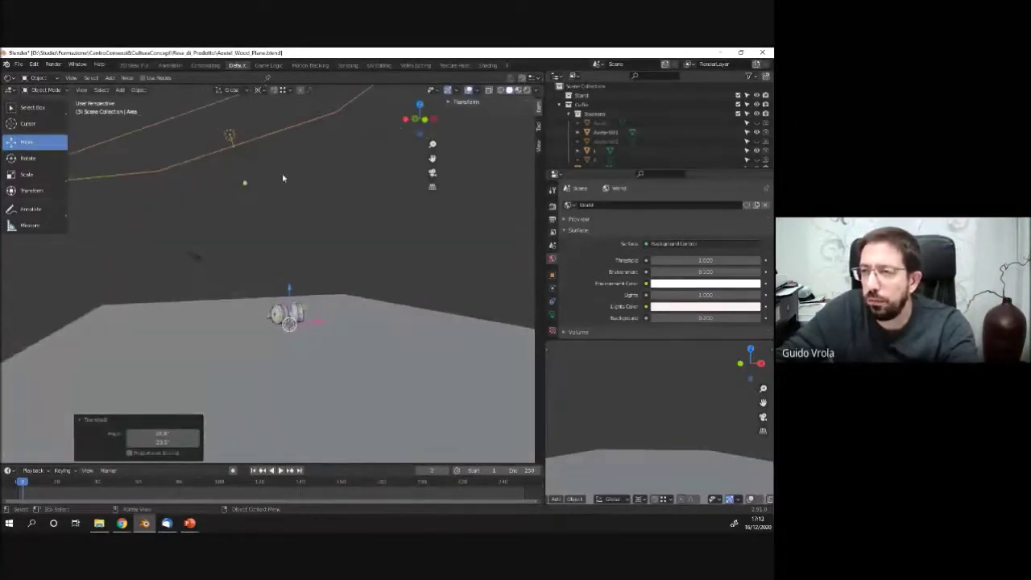
middle_drag(282, 178, 214, 180)
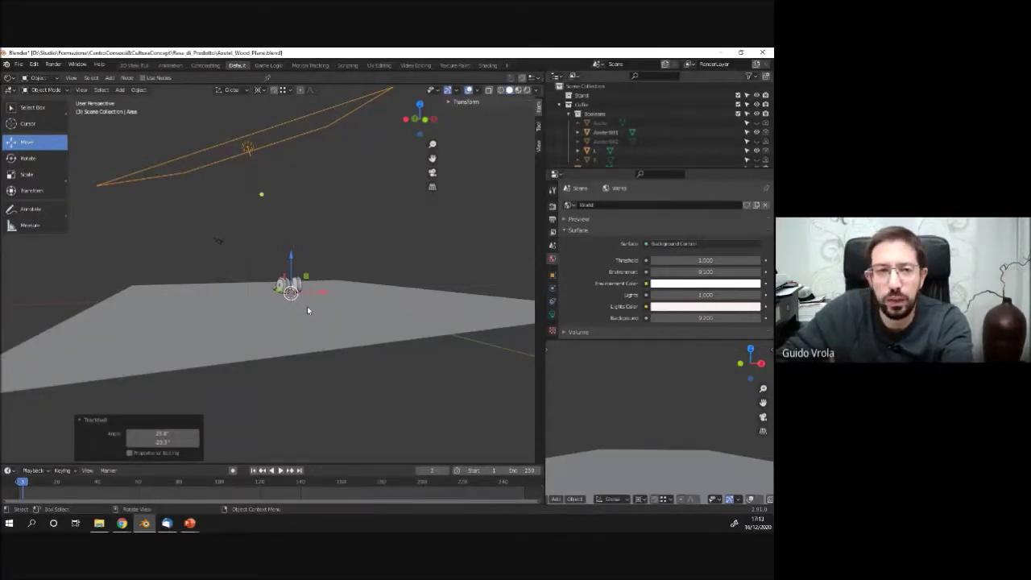
Bring the tilted area light down close above the headphones.
click(243, 135)
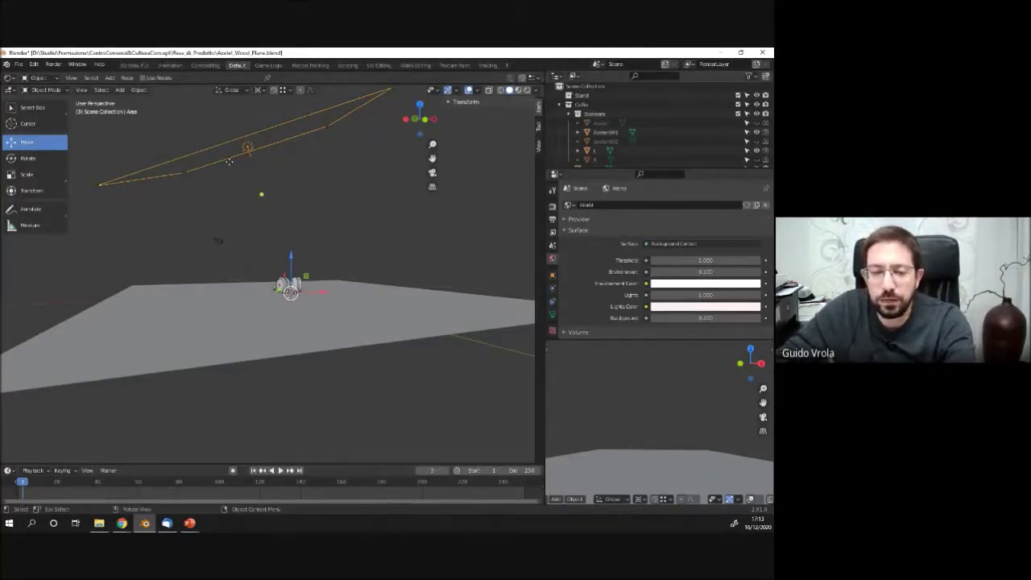
key(g)
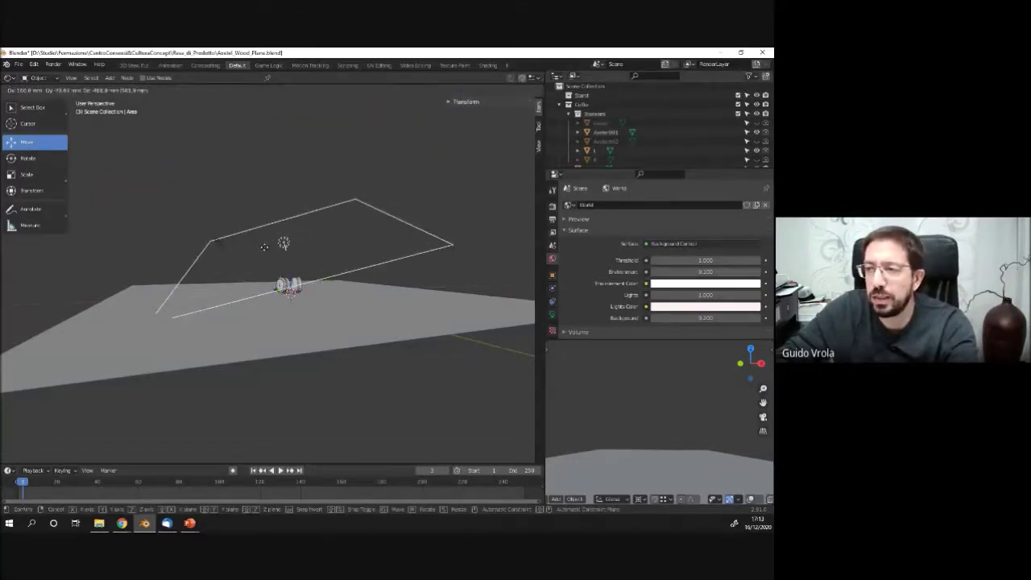
click(285, 242)
middle_drag(285, 266, 222, 265)
key(g)
click(280, 270)
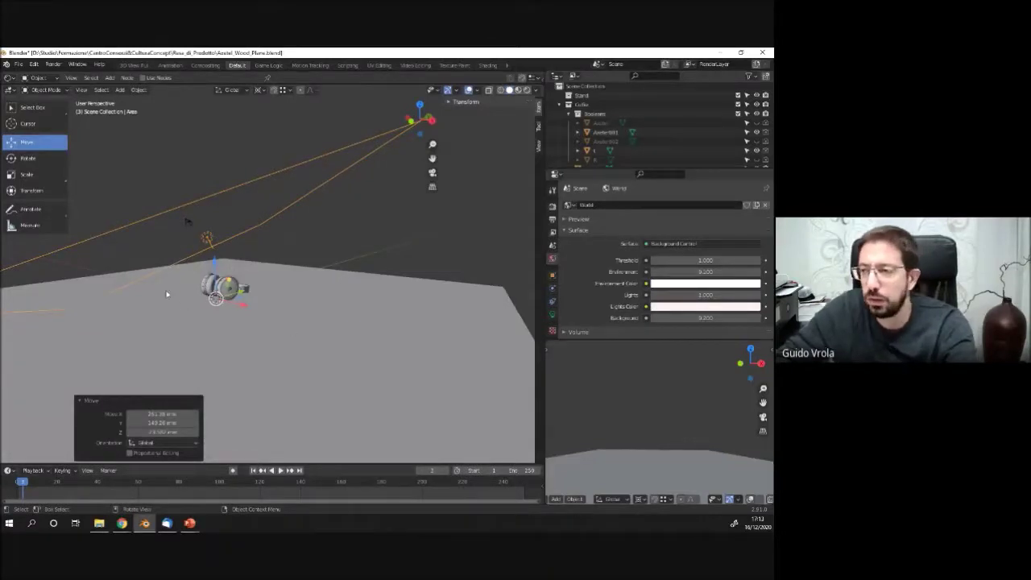
Move the area light high up and off to one side of the plane, and inspect its placement from several angles.
key(g)
scroll(241, 258, down, 5)
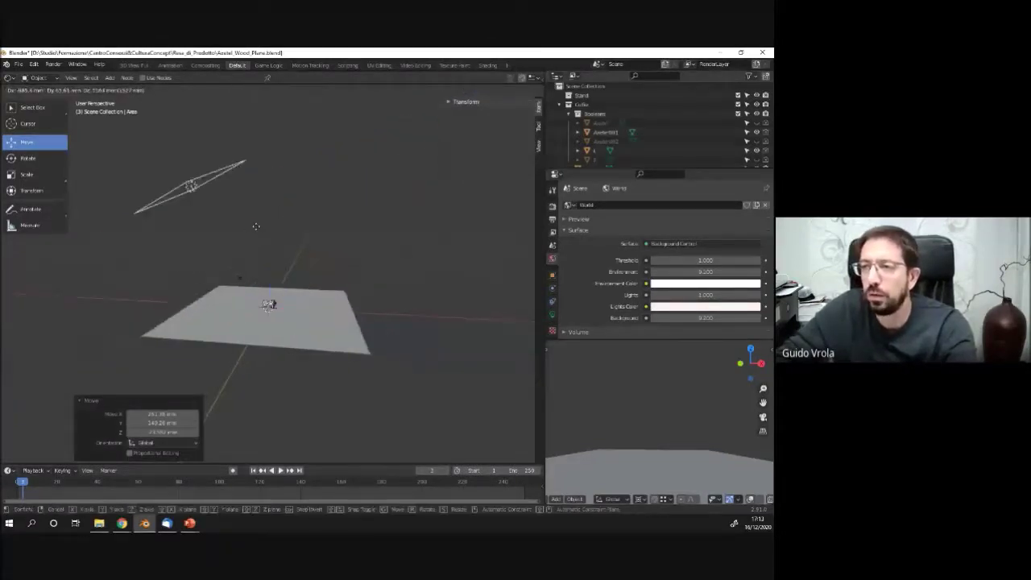
click(255, 226)
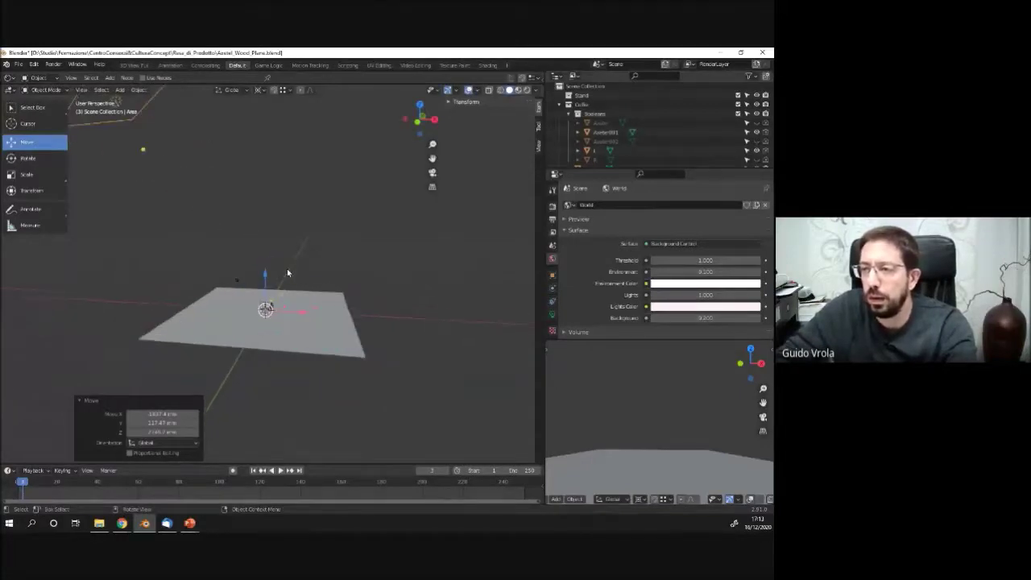
middle_drag(293, 270, 225, 209)
middle_drag(200, 148, 165, 127)
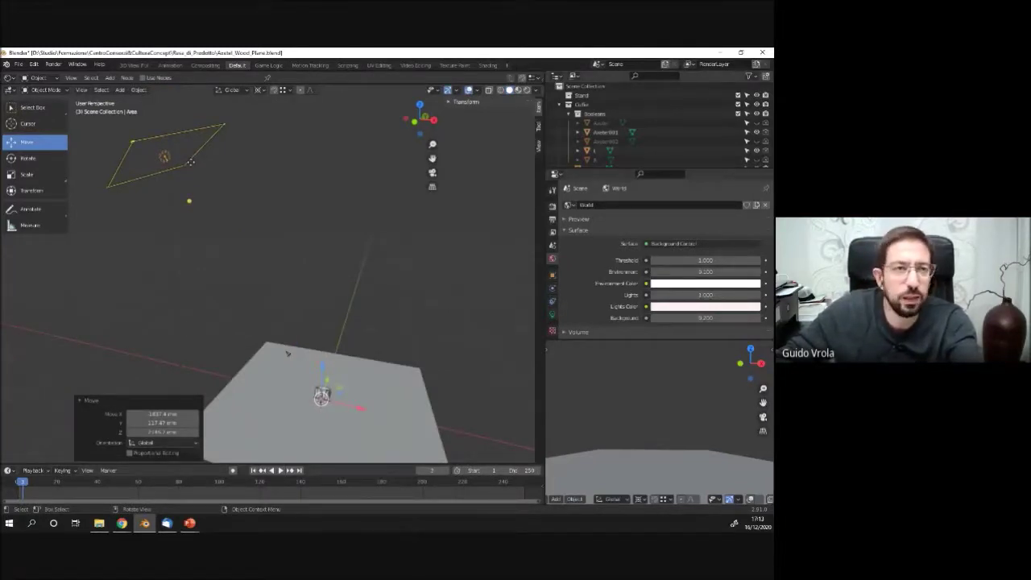
middle_drag(288, 353, 303, 312)
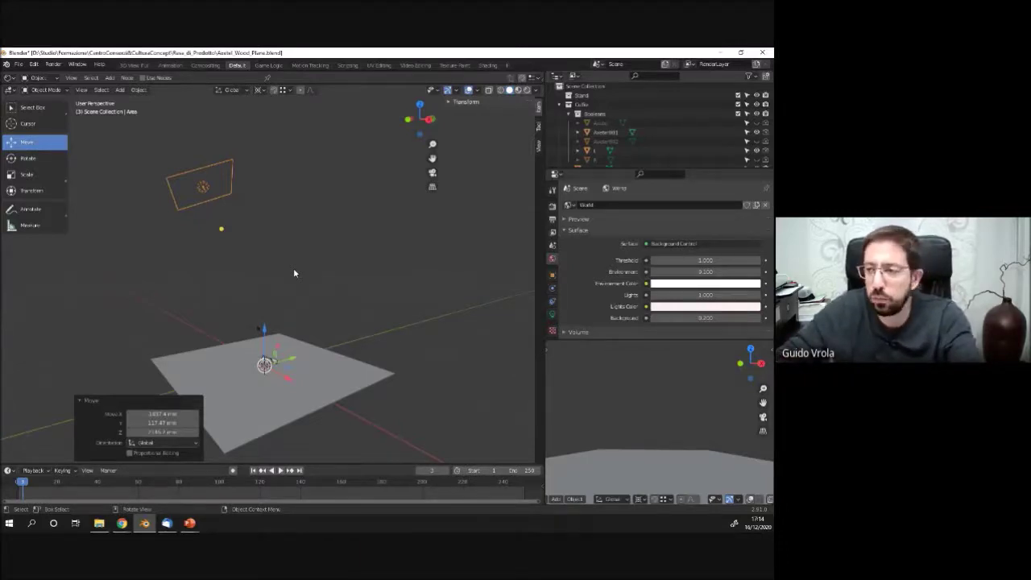
middle_drag(216, 230, 222, 237)
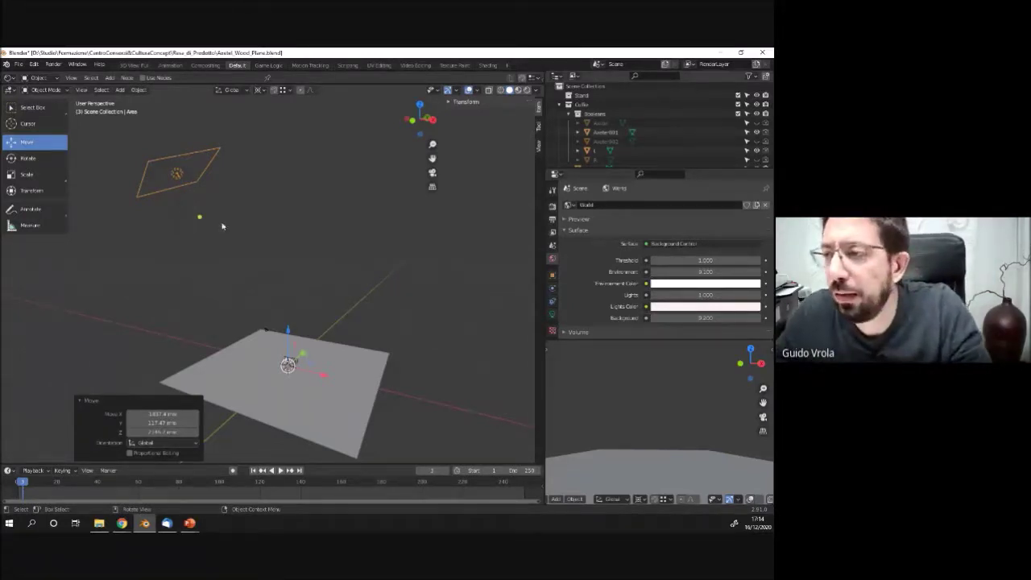
scroll(186, 217, down, 2)
mouse_move(186, 217)
middle_down()
mouse_move(102, 223)
mouse_move(179, 231)
middle_up()
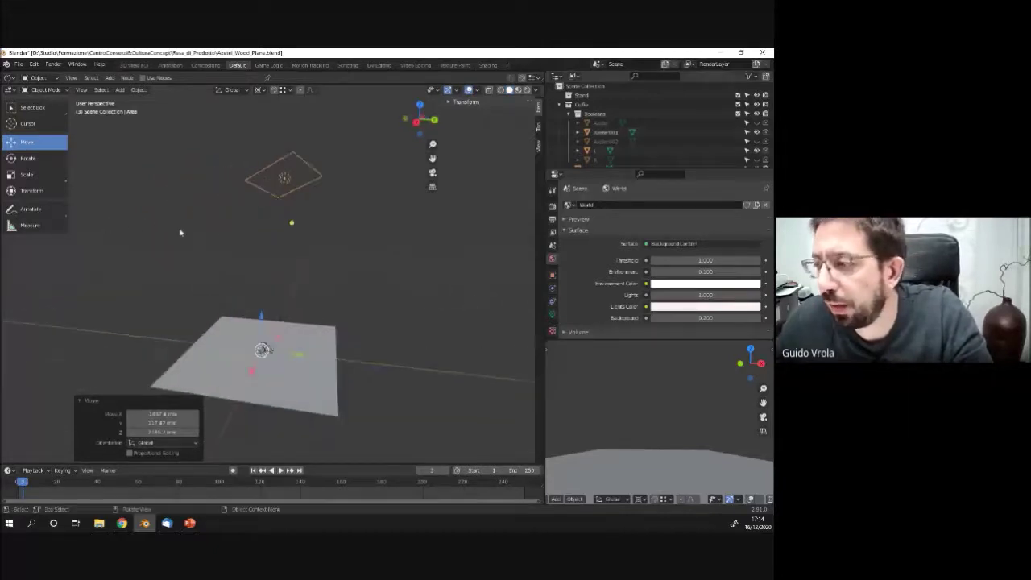
middle_drag(247, 281, 319, 238)
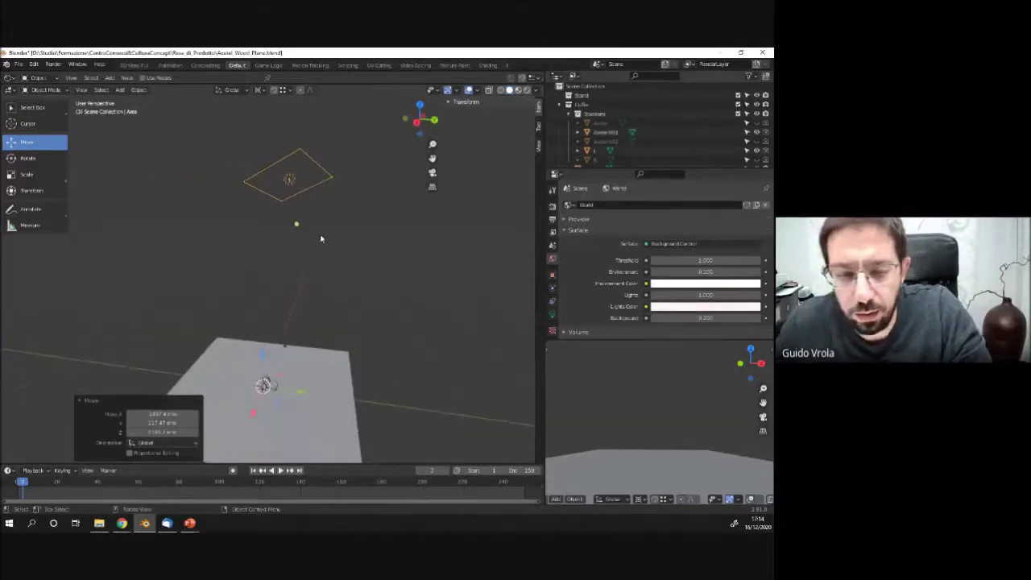
Reposition the area light lower and nearer the plane, and check it from the camera and from outside.
drag(306, 261, 328, 348)
key(KP_0)
scroll(272, 286, down, 5)
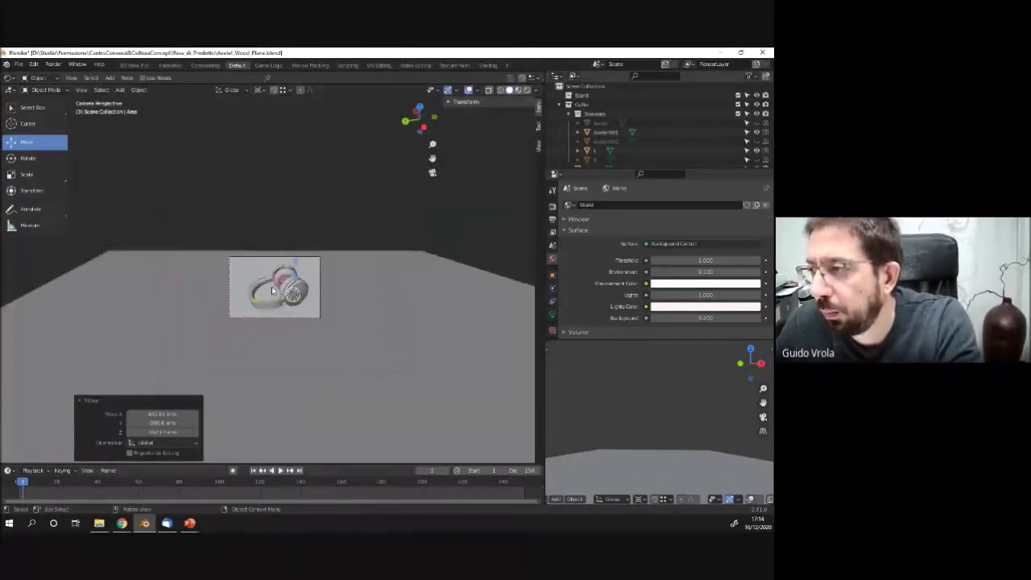
middle_drag(272, 288, 272, 303)
scroll(272, 302, down, 8)
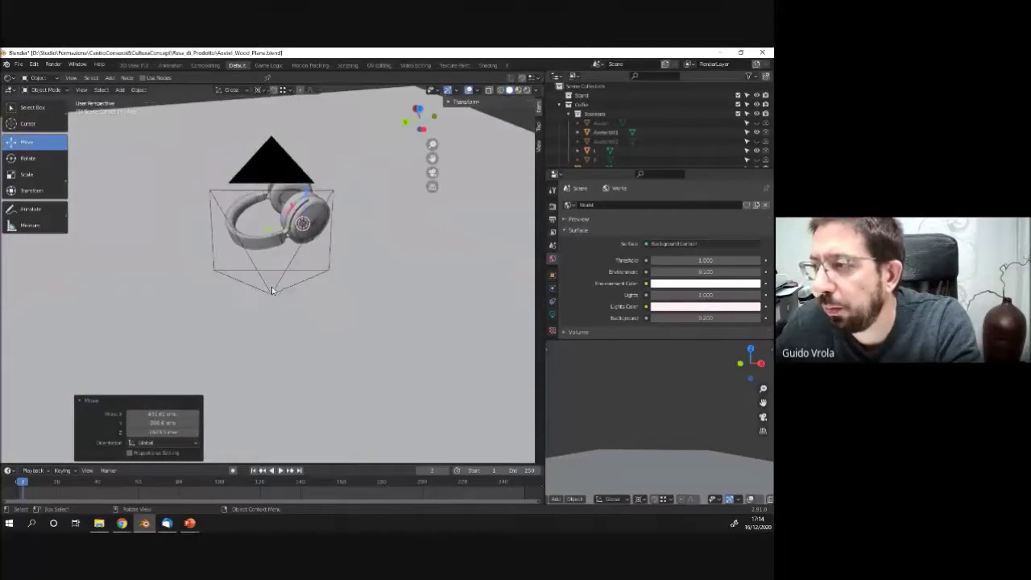
scroll(271, 290, up, 2)
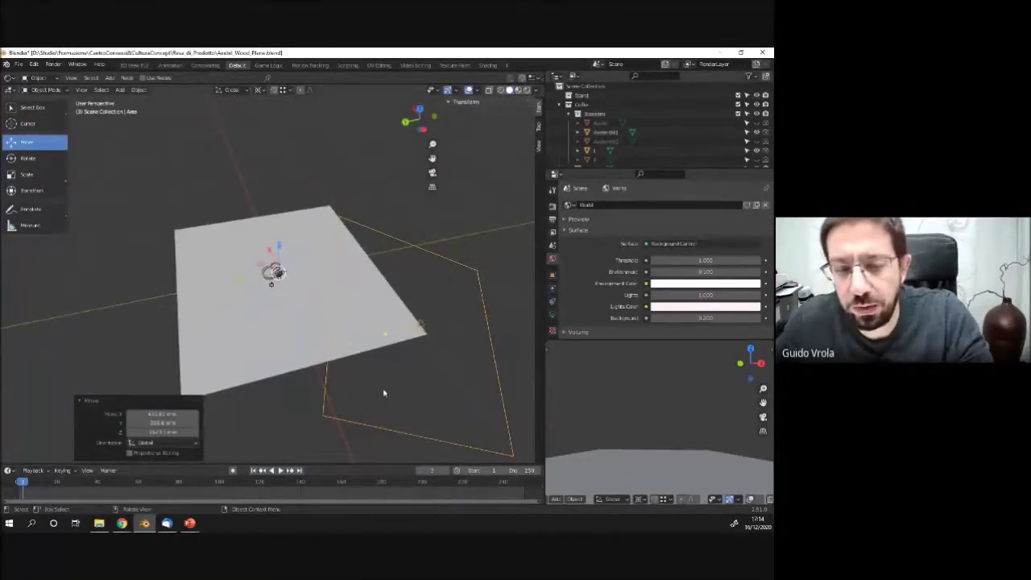
Move the area light behind the headphones, opposite the camera, and rotate it to face them.
key(g)
click(322, 298)
key(g)
click(344, 326)
key(r)
key(r)
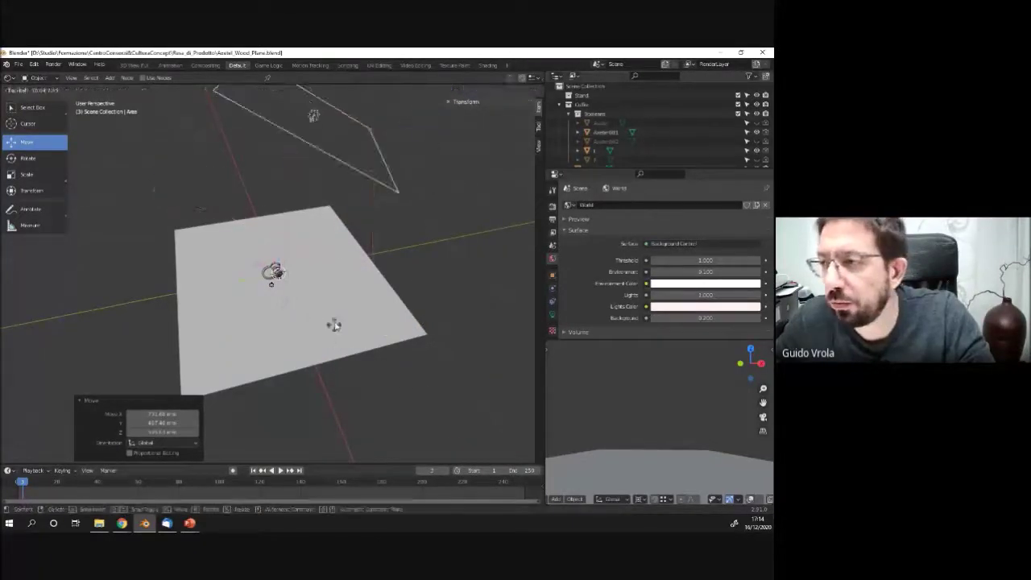
click(408, 205)
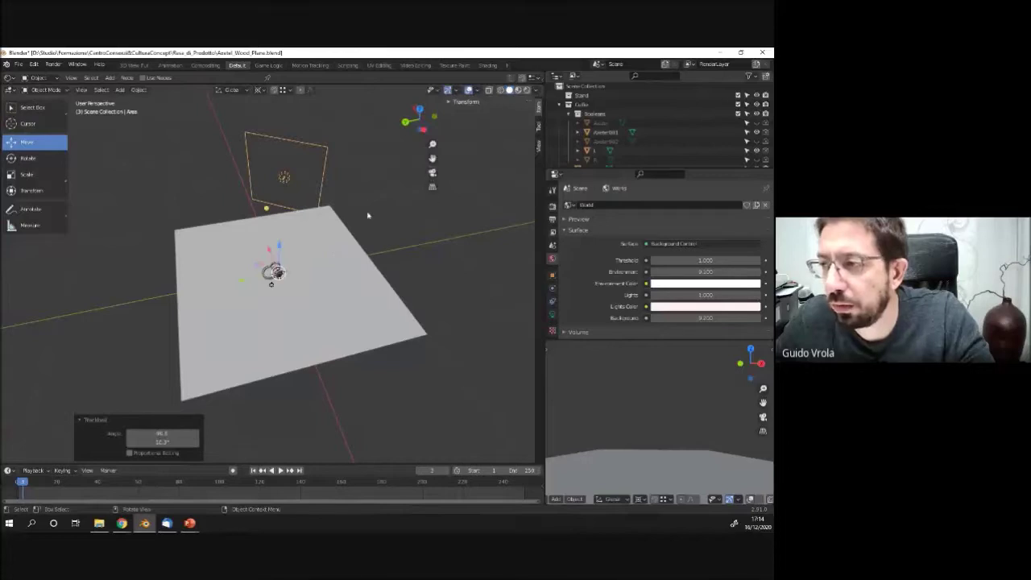
key(r)
click(334, 188)
Straighten the area light's rotation in the right orthographic view.
middle_drag(309, 209, 366, 330)
key(KP_3)
key(r)
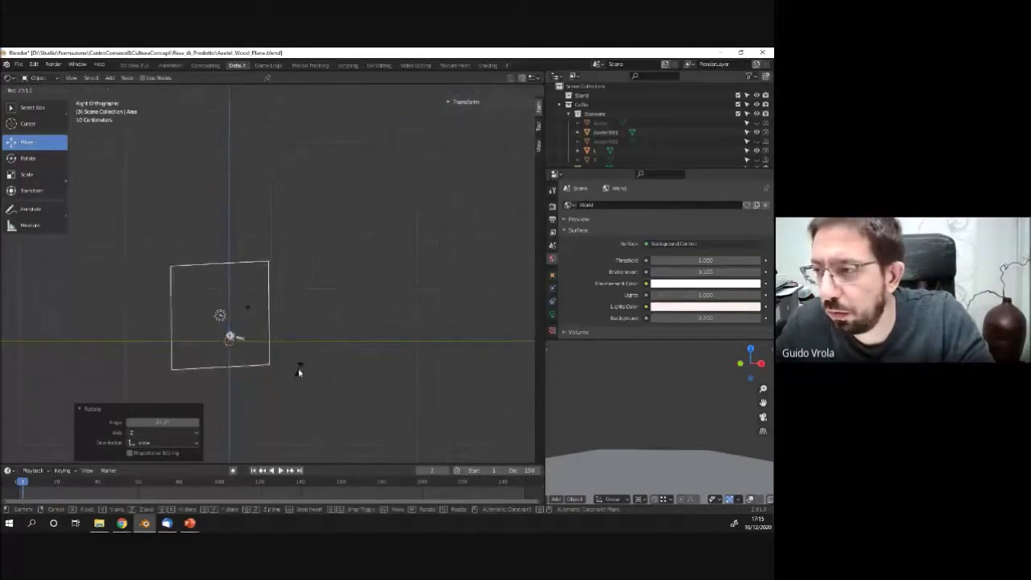
click(332, 286)
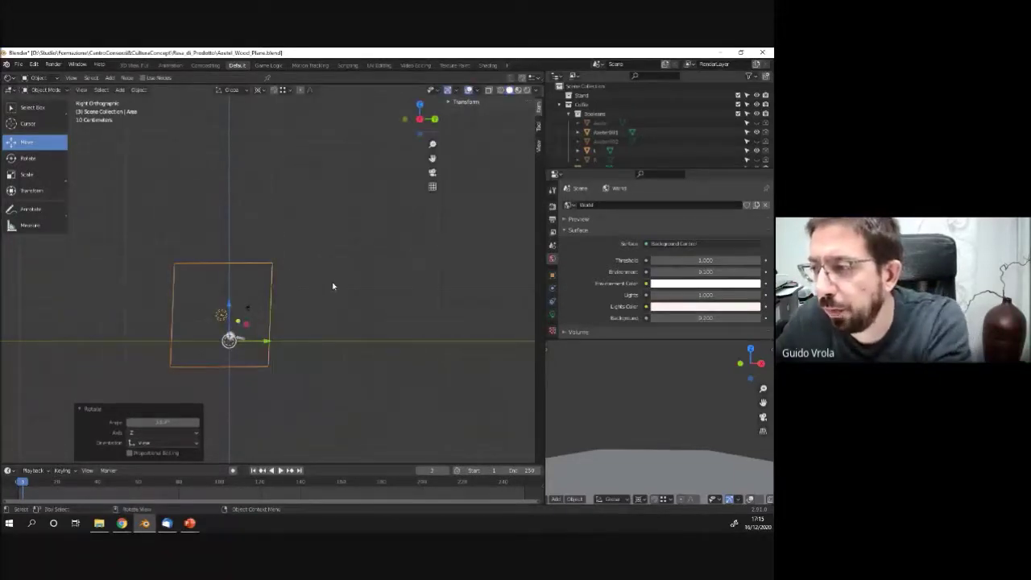
In the front orthographic view, scale the area light to about 2.044 times its size and place it closer to the headphones.
key(KP_1)
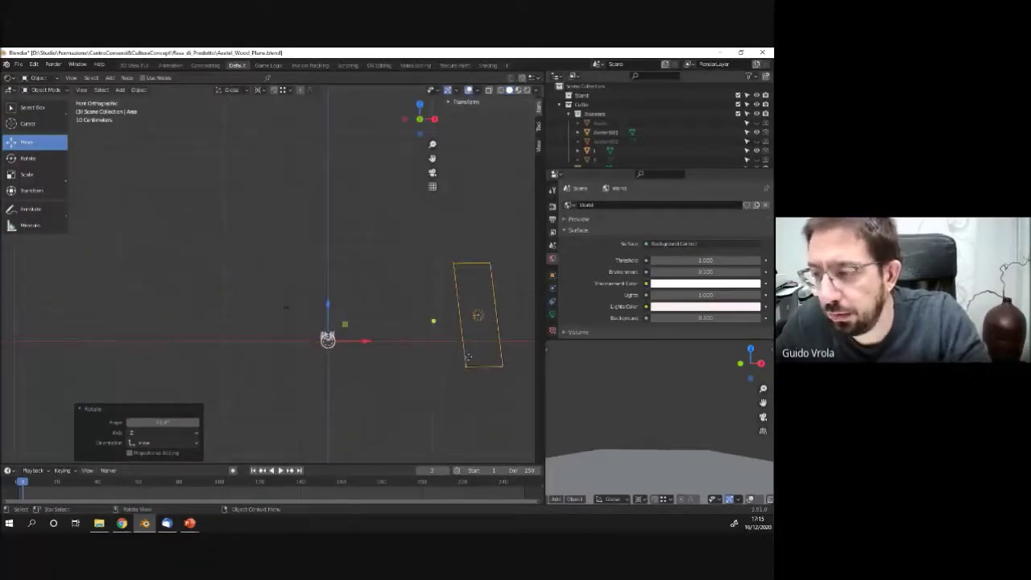
key(g)
click(466, 368)
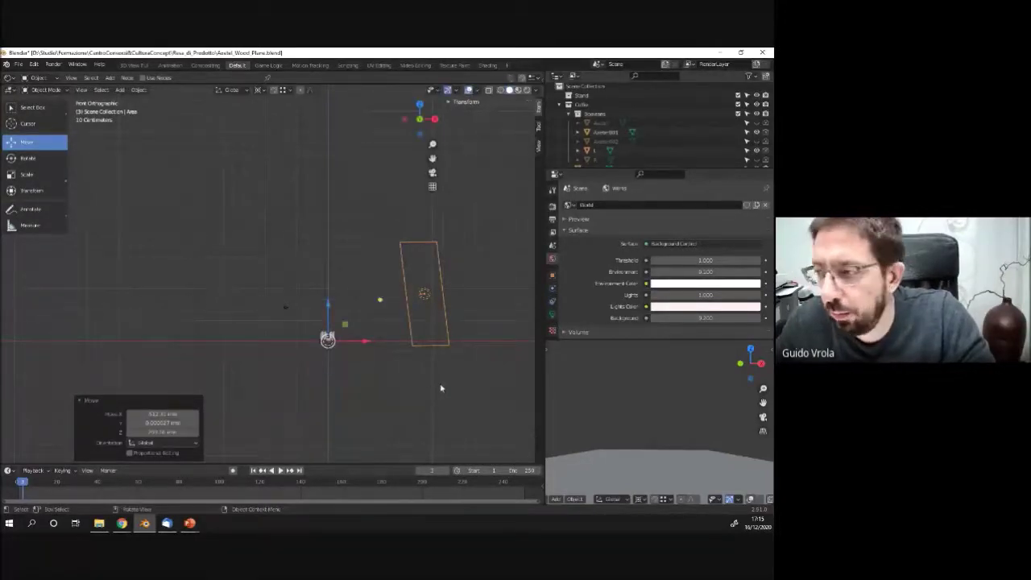
key(s)
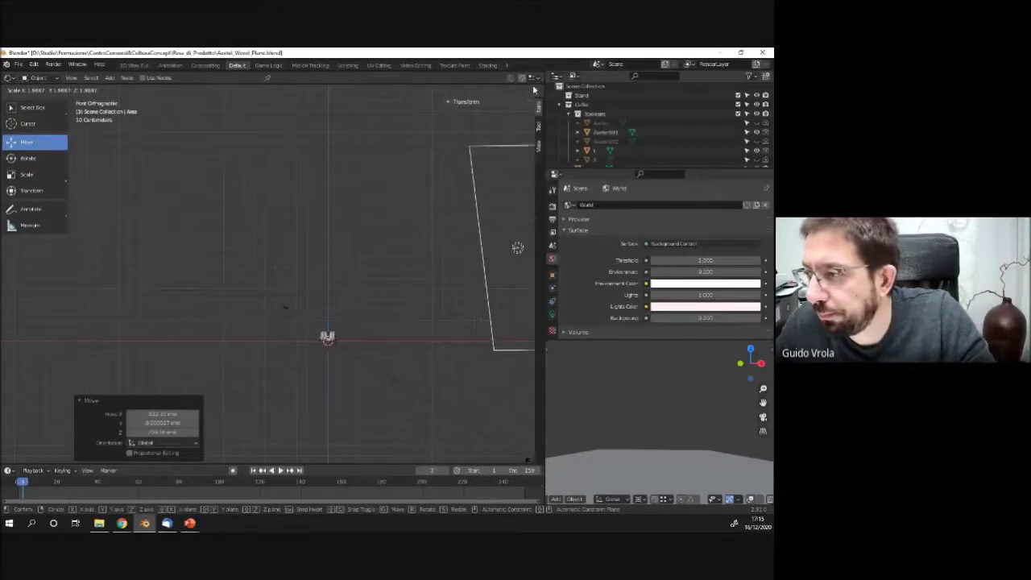
click(521, 448)
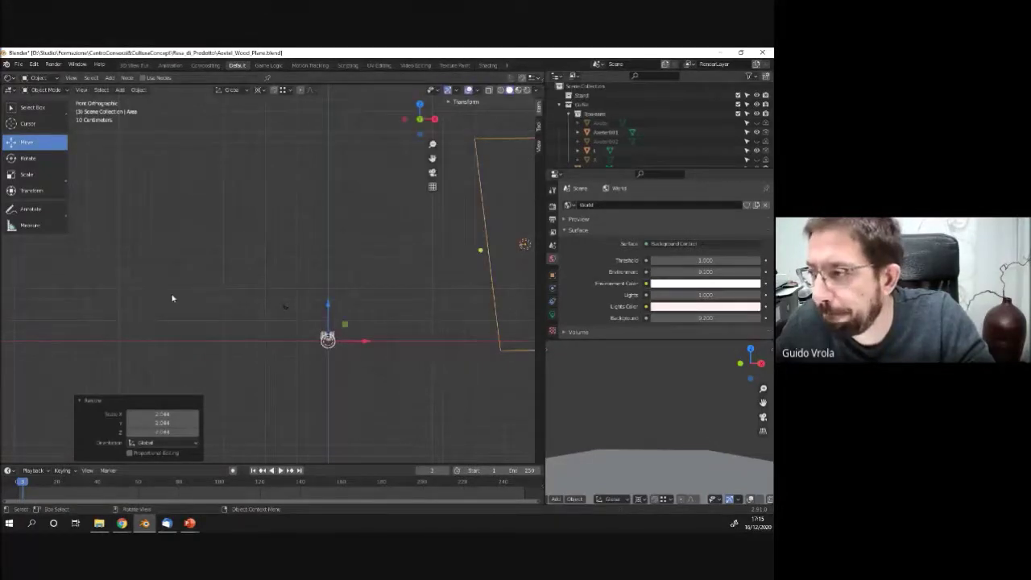
key(g)
click(270, 222)
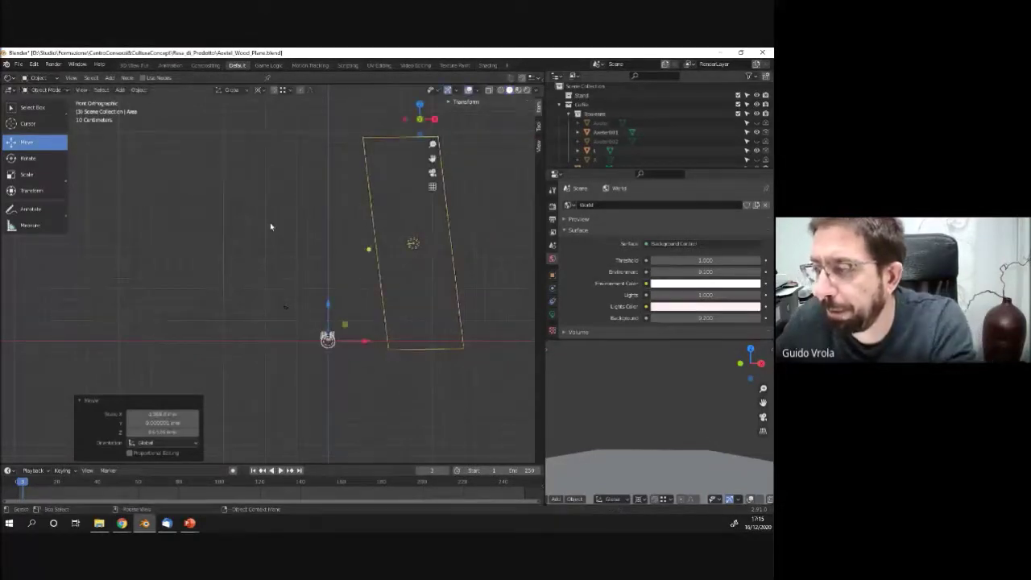
Reset the World's Environment, Lights and Background strengths to 0.000.
key(KP_0)
middle_drag(277, 247, 305, 237)
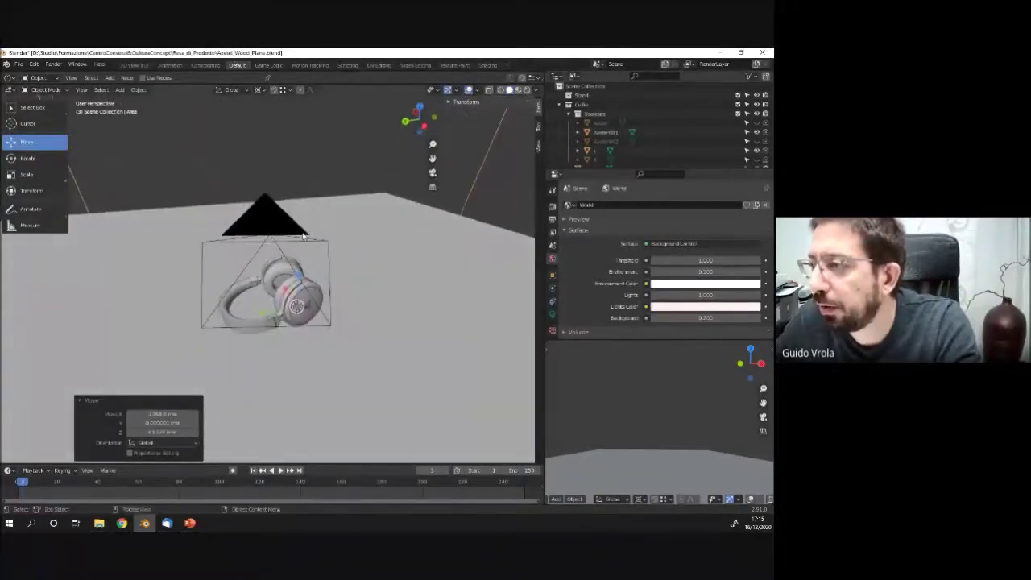
key(BackSpace)
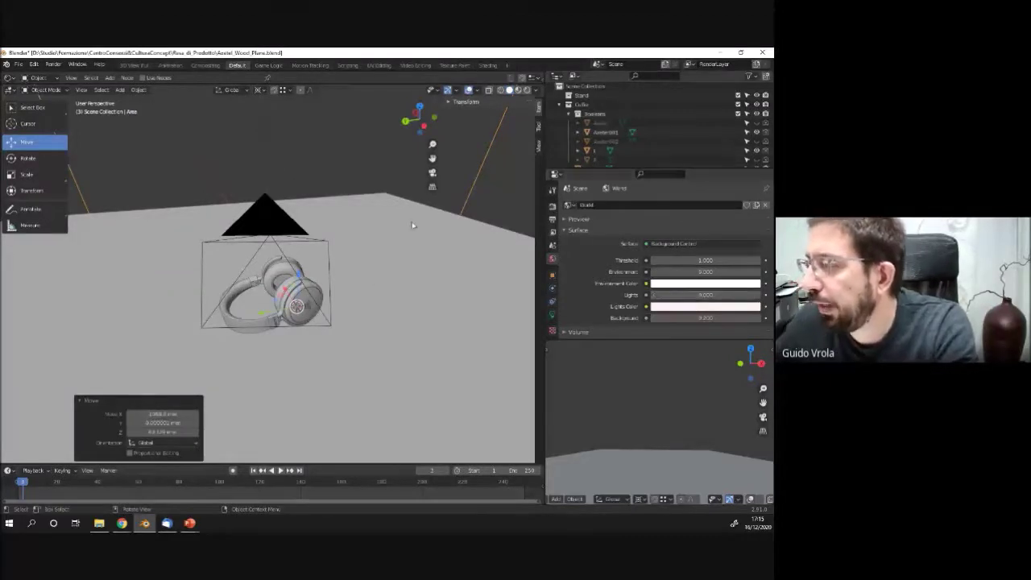
Open the area light's settings and preview the headphones through the camera with Rendered shading.
click(553, 314)
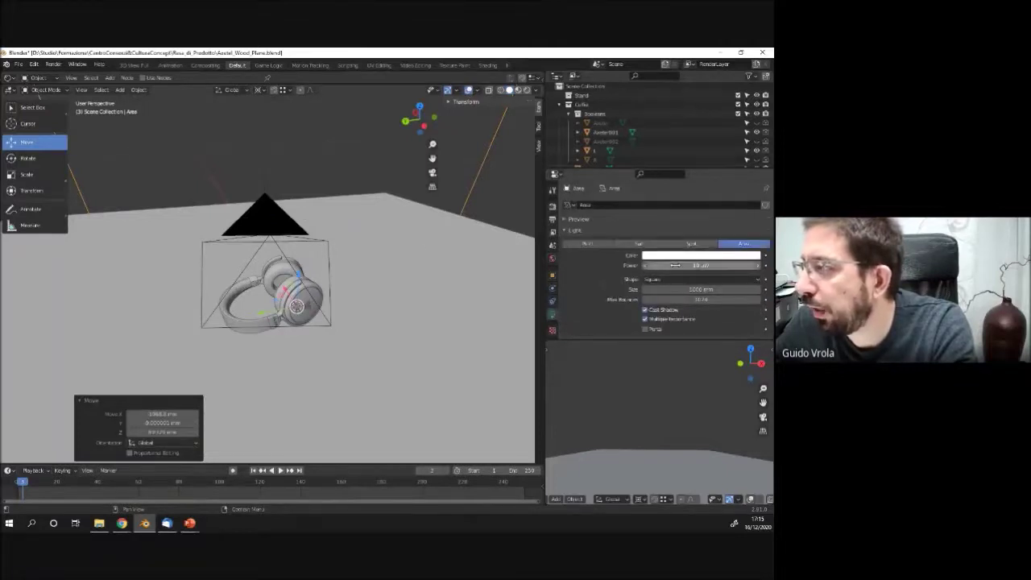
middle_drag(249, 270, 231, 267)
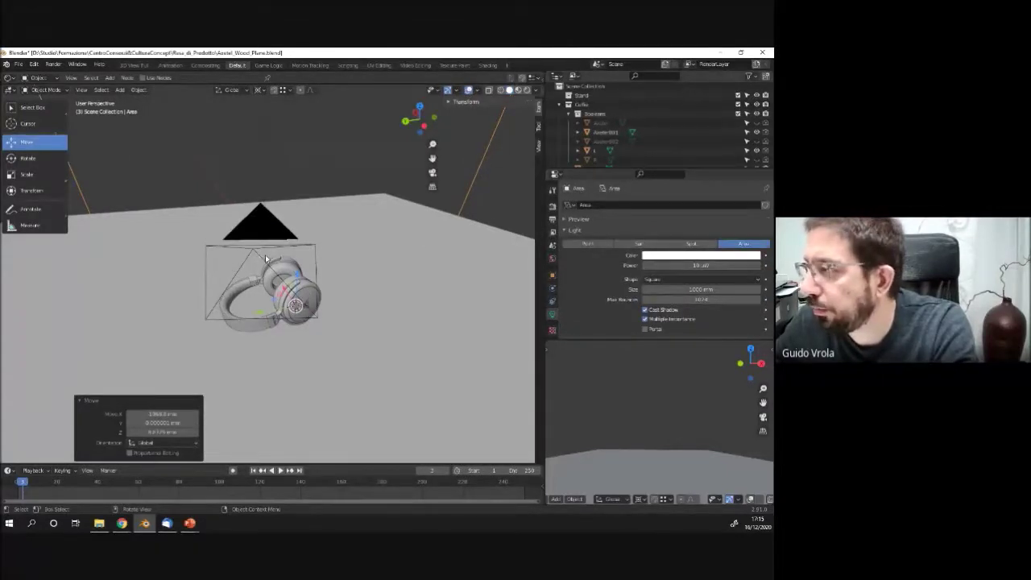
key(KP_0)
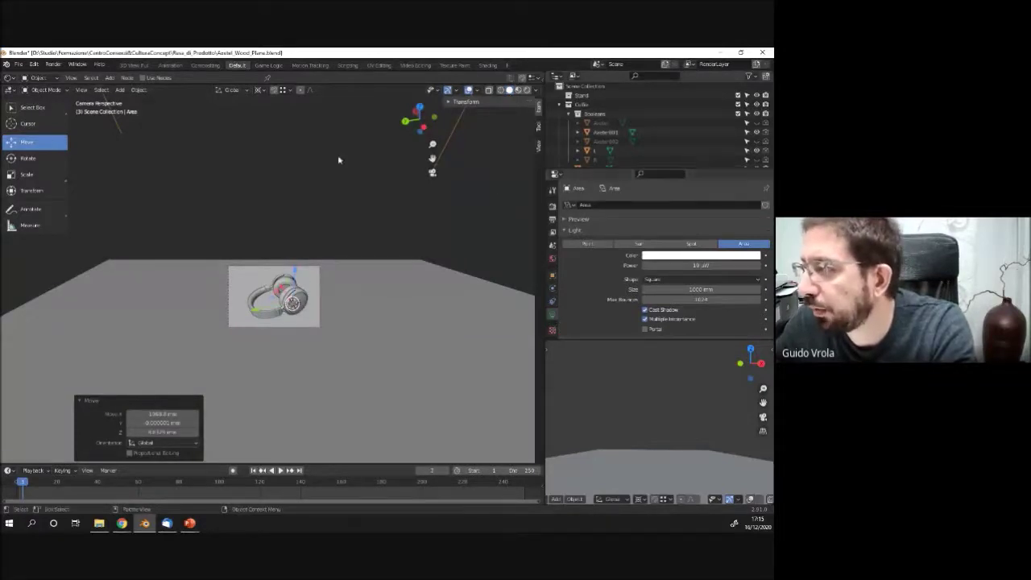
scroll(265, 321, up, 4)
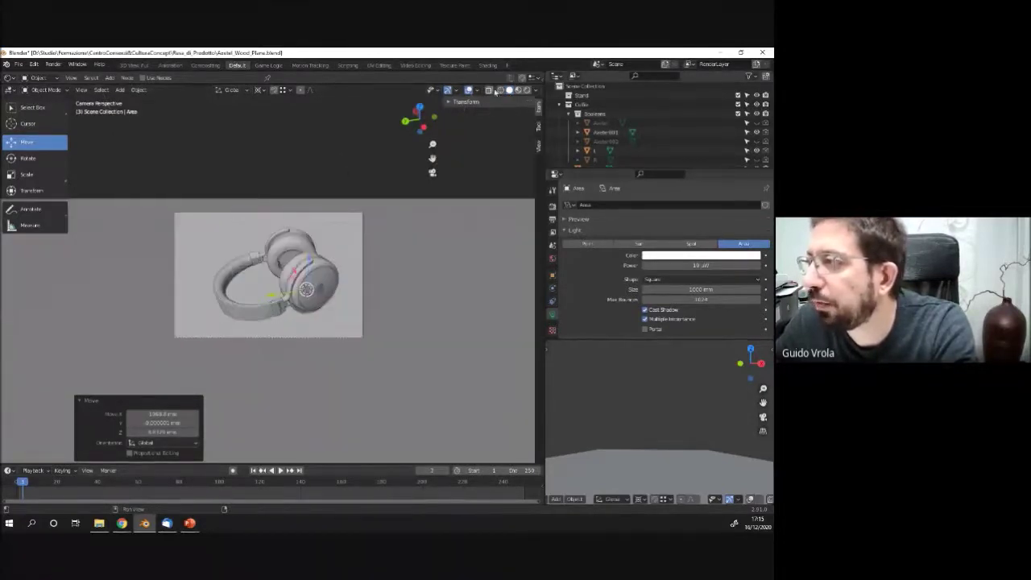
click(527, 91)
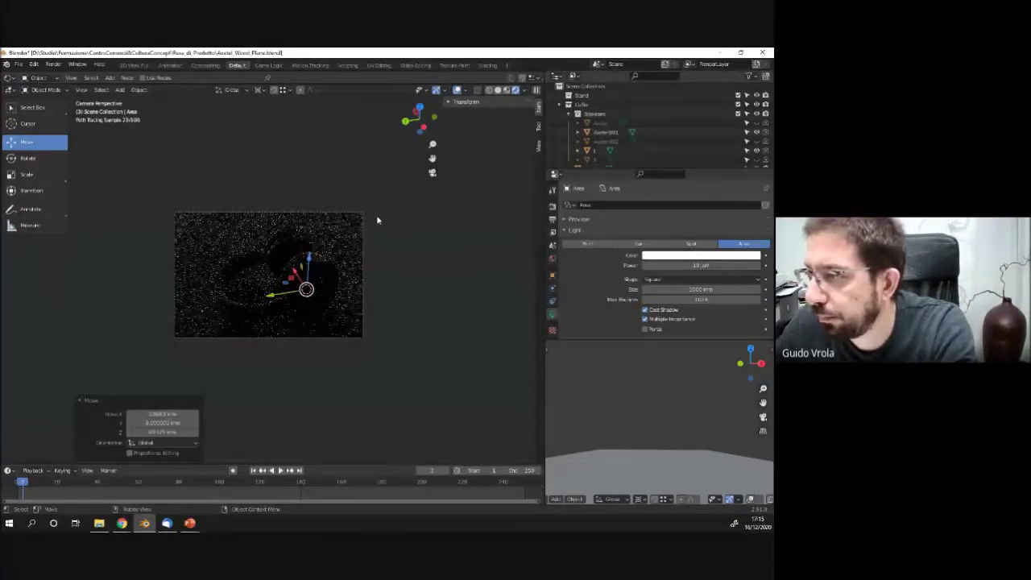
scroll(356, 299, up, 2)
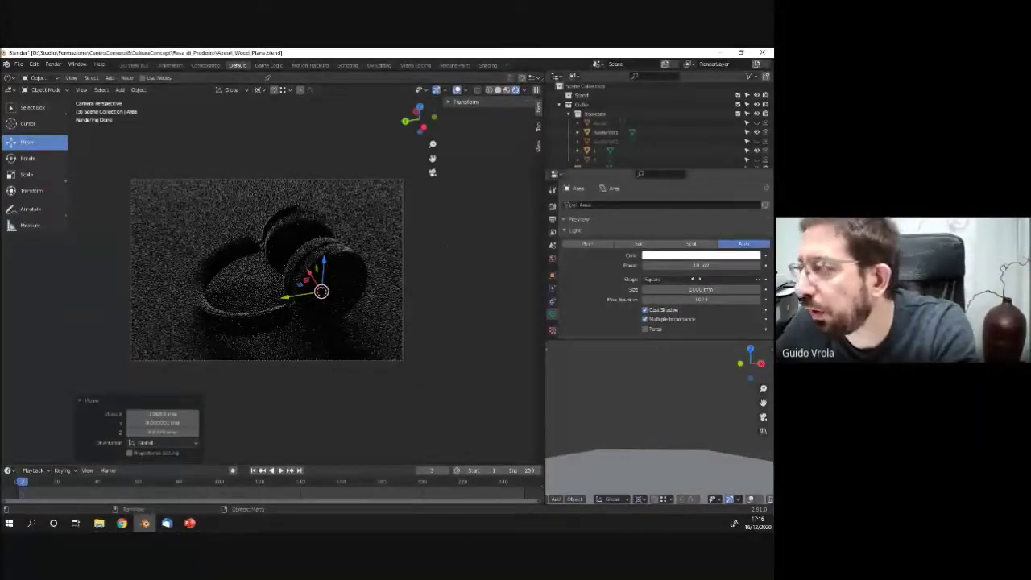
Set the area light's power to 20 W.
double_click(704, 266)
text(20)
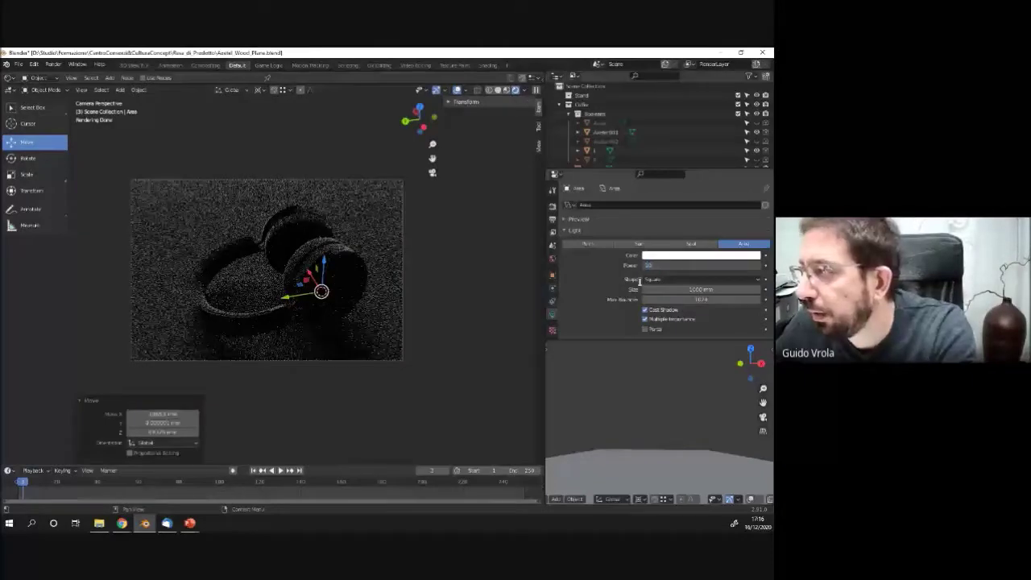
key(Return)
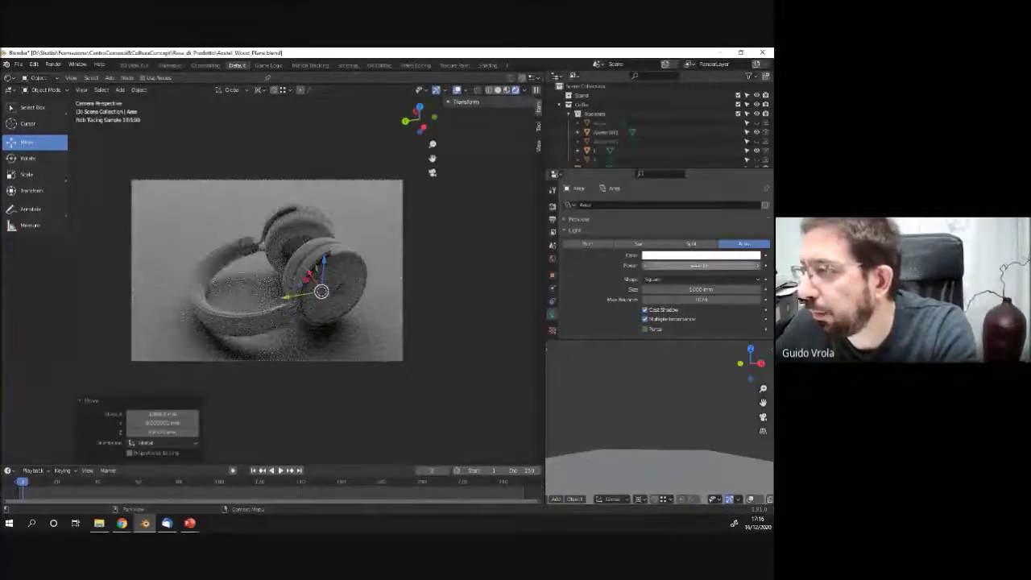
double_click(696, 269)
key(Return)
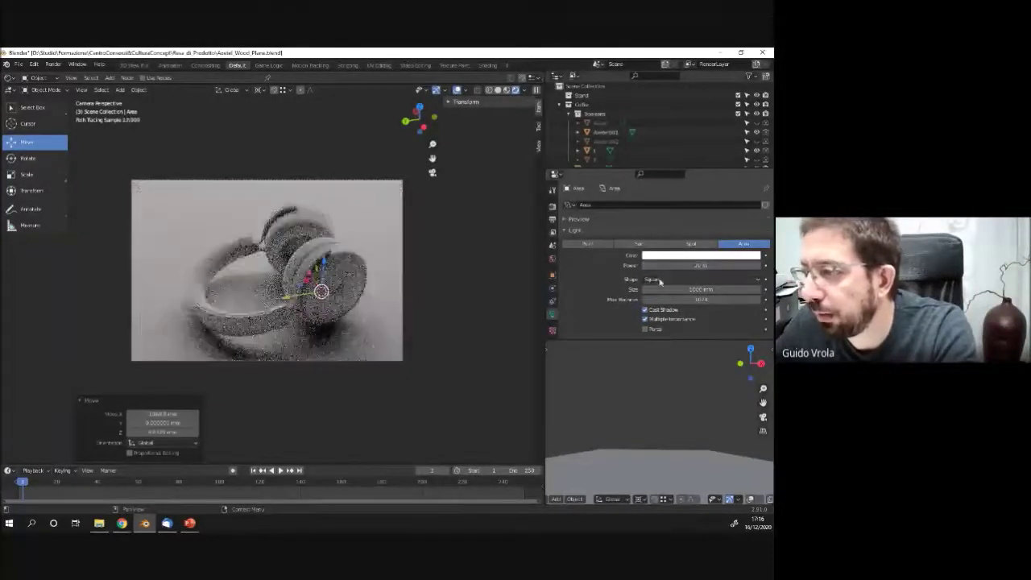
Set the area light's power to 80 W for a brighter rendered preview.
scroll(313, 359, up, 2)
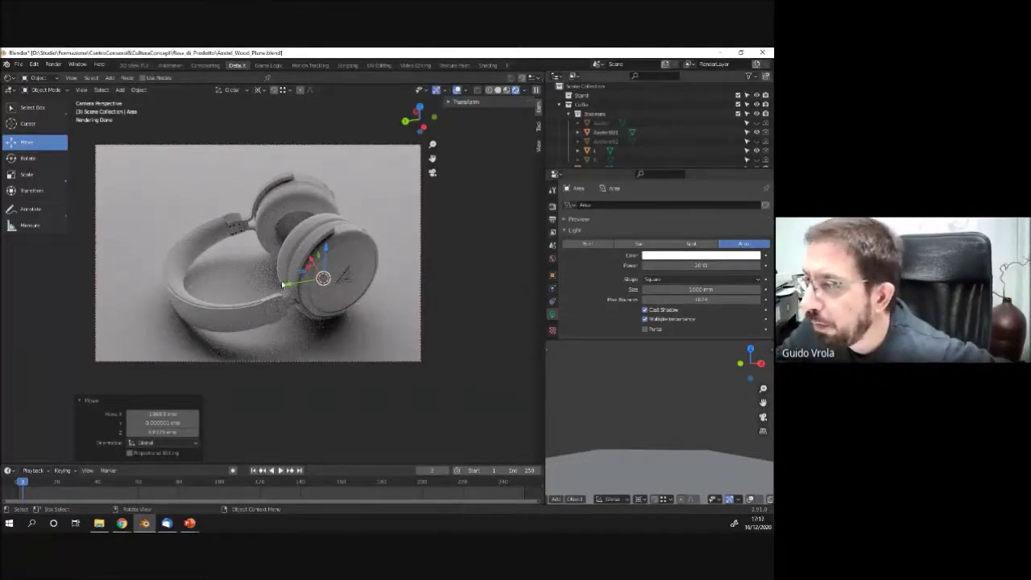
scroll(237, 358, up, 1)
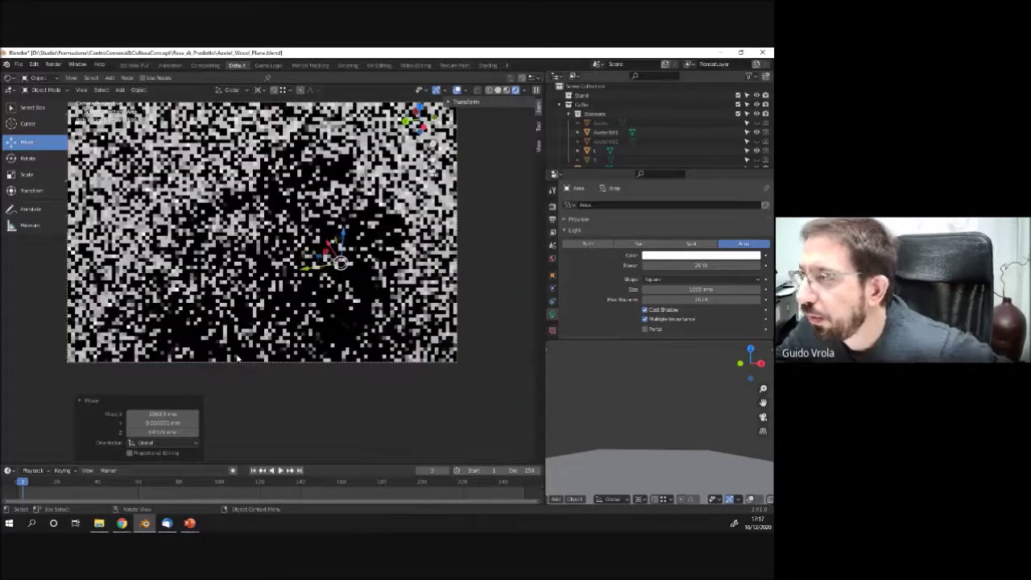
click(696, 266)
text(80)
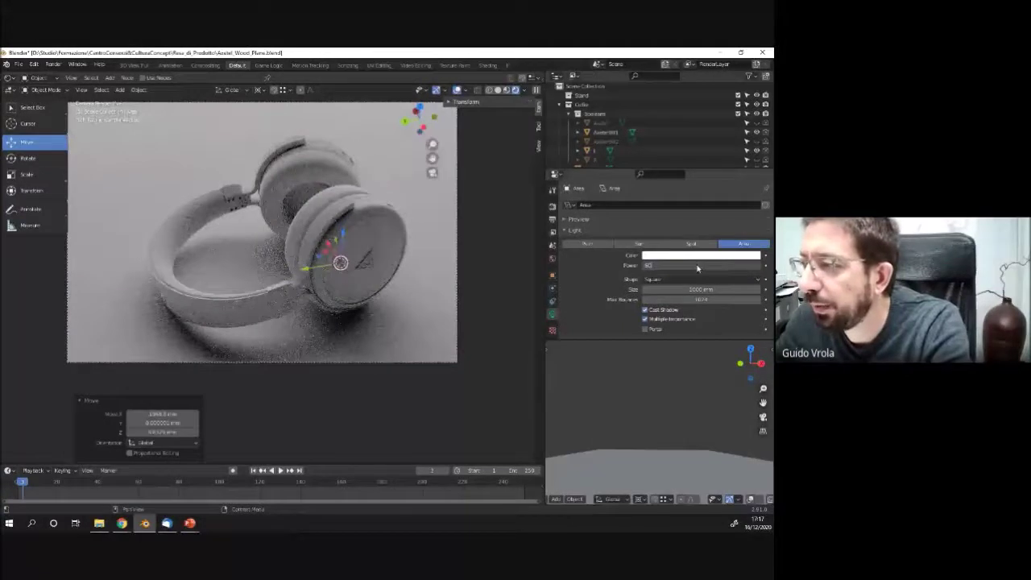
key(Return)
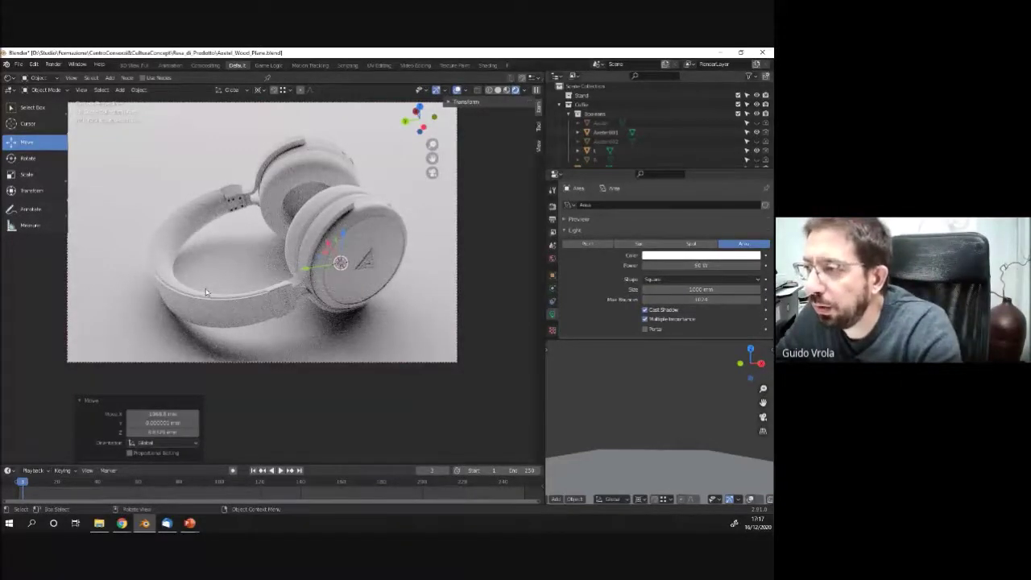
Reposition the area light in two free moves while previewing the headphones through the camera in Rendered shading.
key(KP_0)
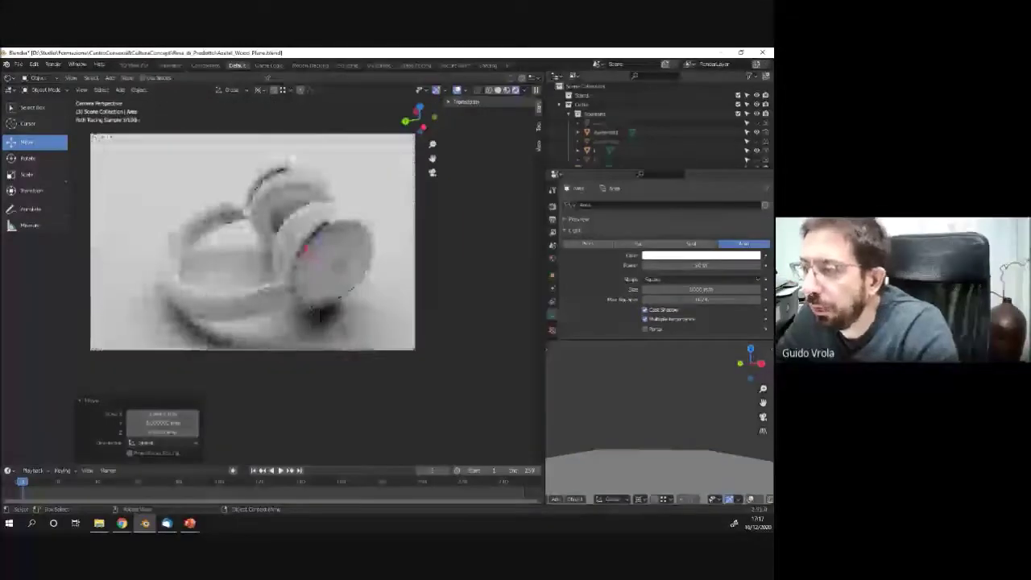
scroll(286, 326, down, 2)
scroll(309, 345, up, 1)
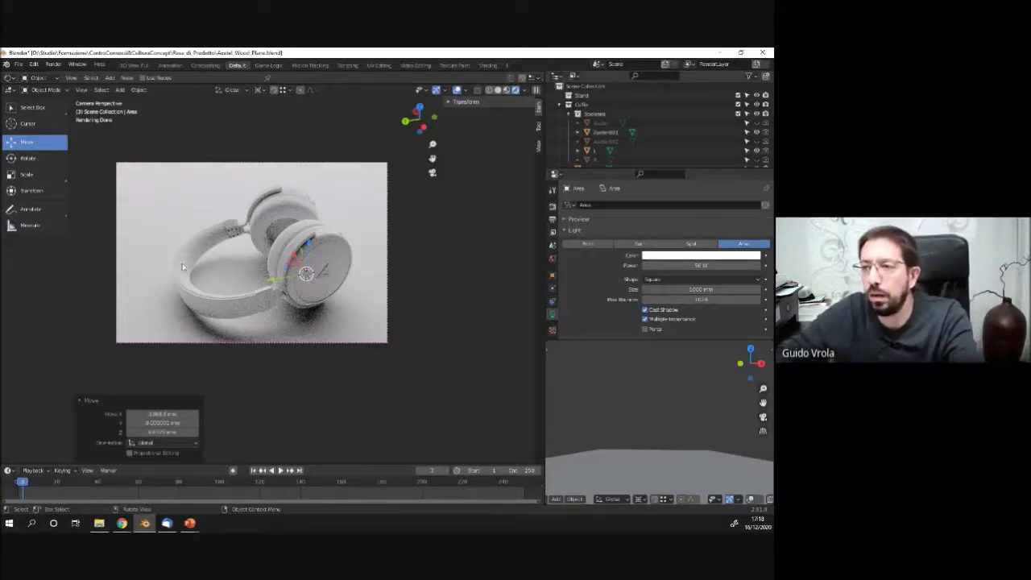
key(Home)
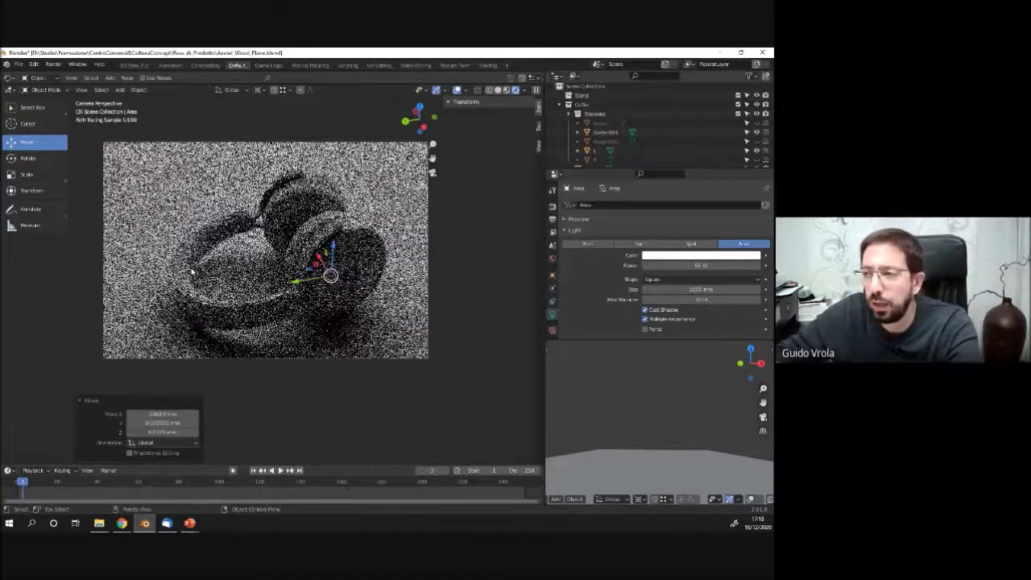
key(g)
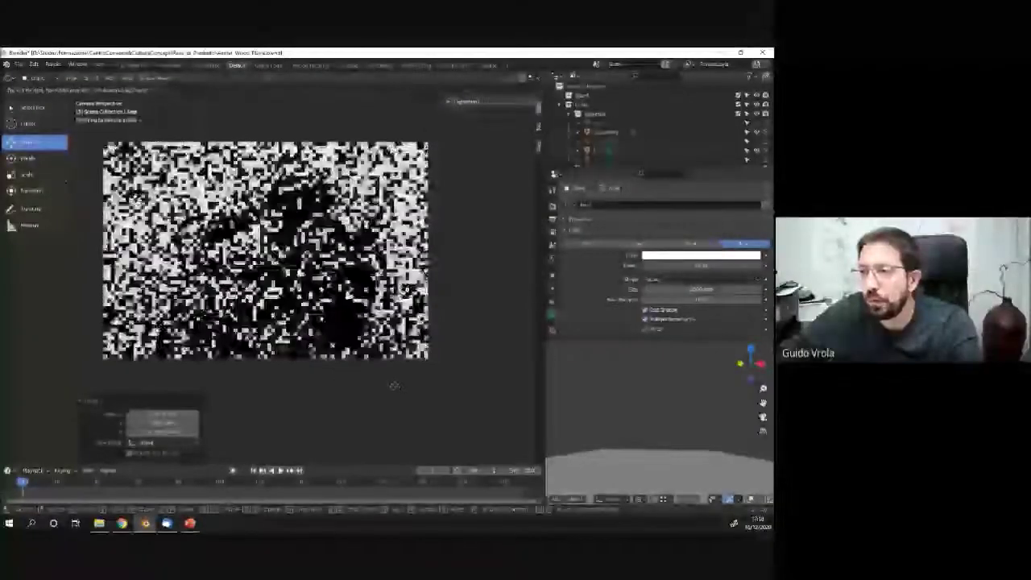
click(388, 399)
key(g)
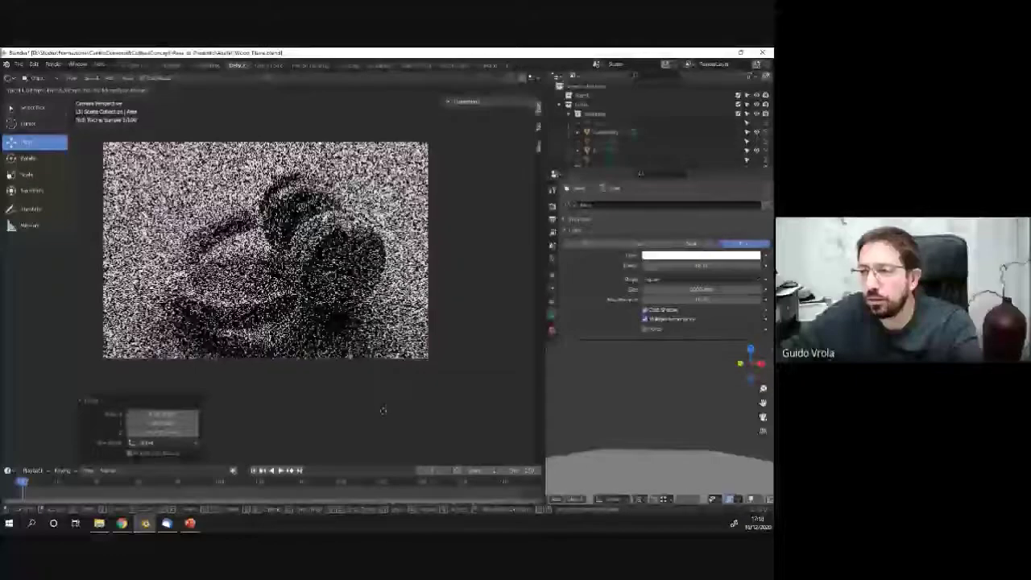
click(379, 364)
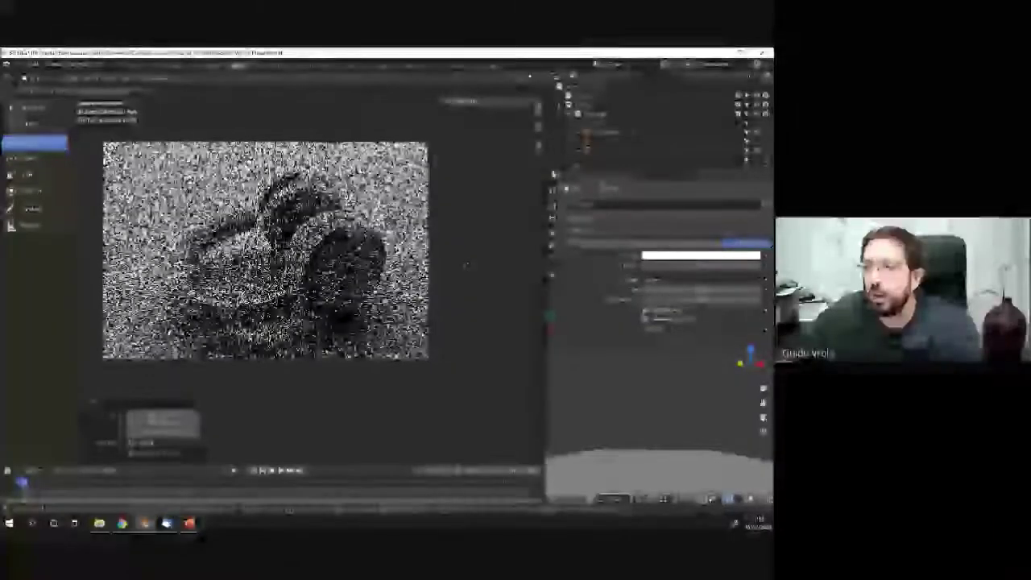
Show the wider scene through the camera in Solid shading and select the ground plane.
key(shift+alt+z)
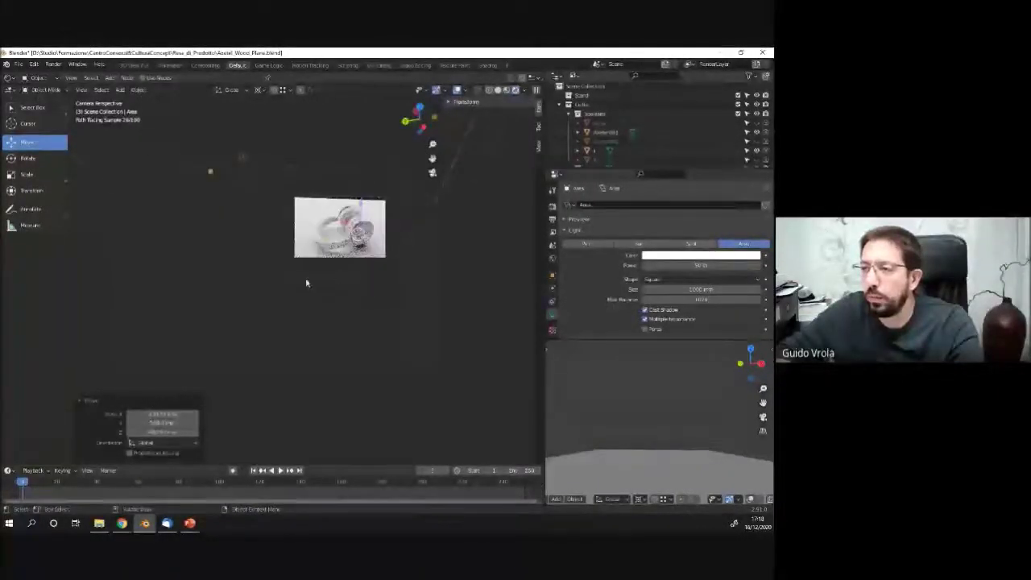
key(KP_0)
scroll(413, 253, down, 3)
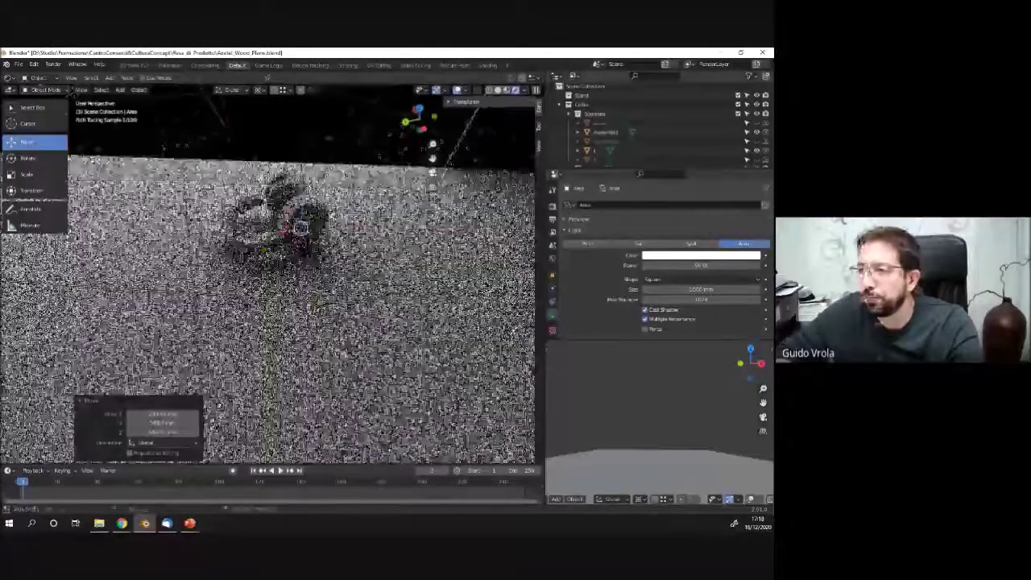
key(KP_0)
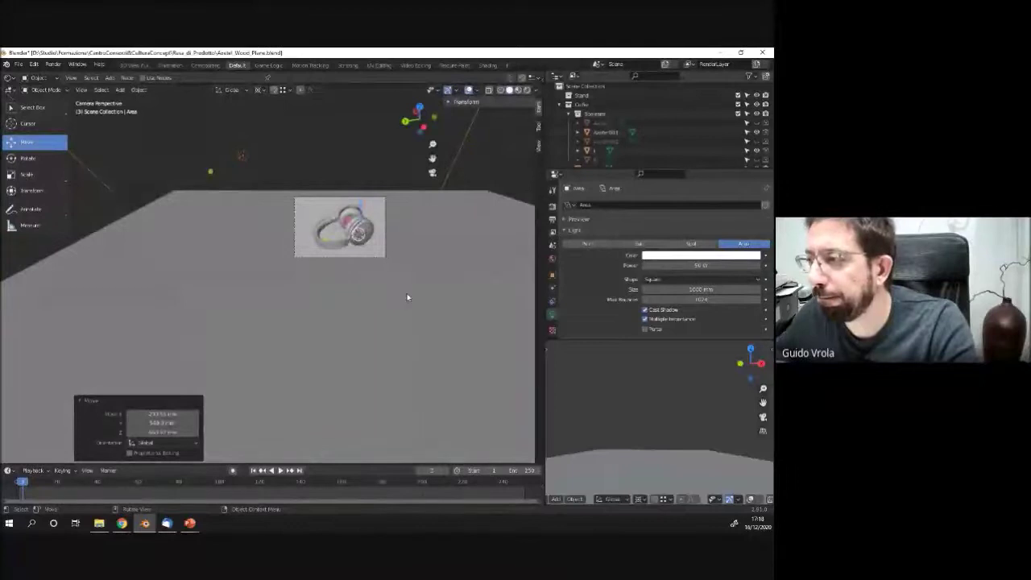
click(411, 305)
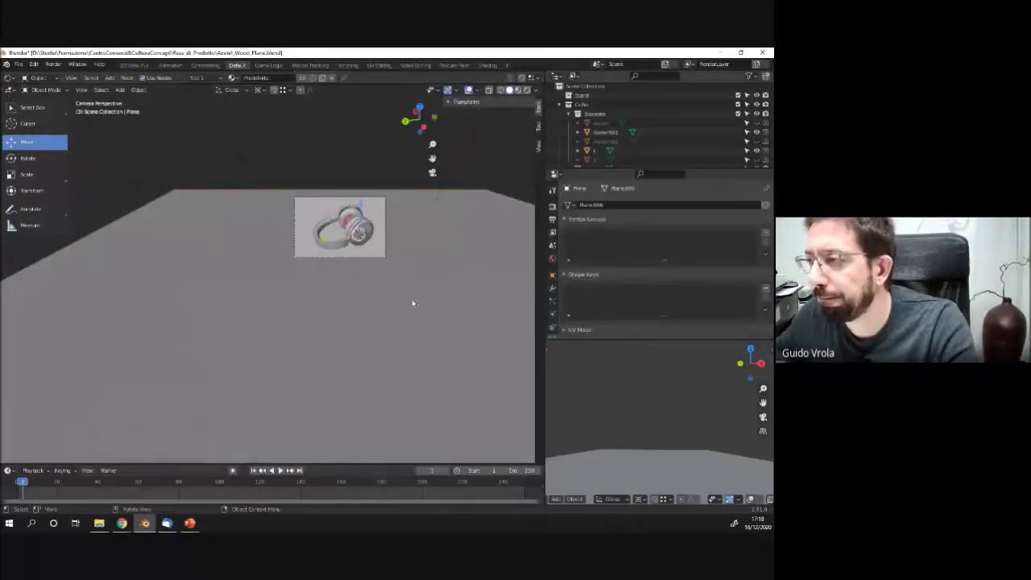
key(g)
right_click(414, 352)
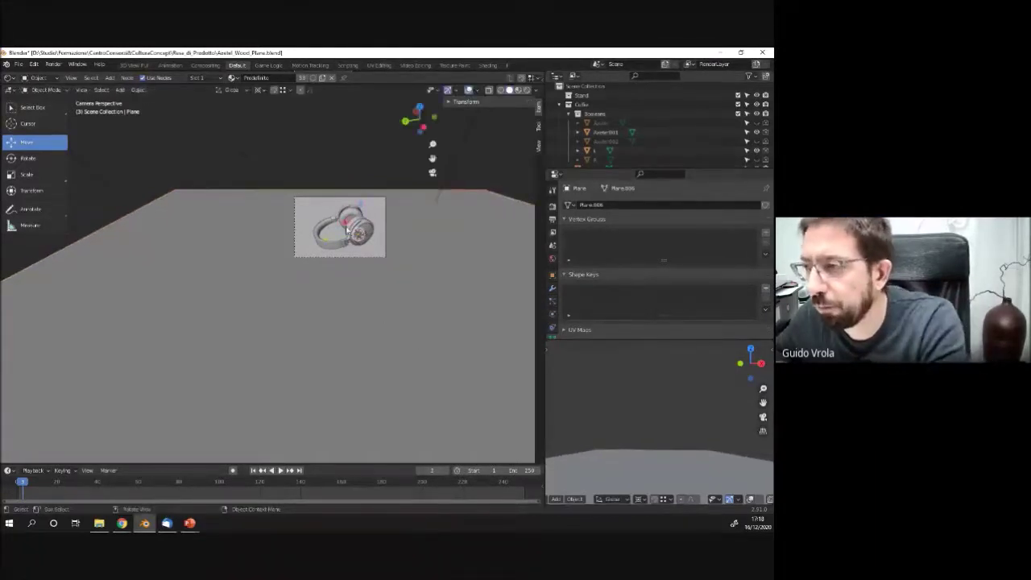
In the top view, move the ground plane about 273 mm along X and 44 mm along Y, and return to the camera view.
key(KP_0)
scroll(178, 236, down, 5)
key(KP_7)
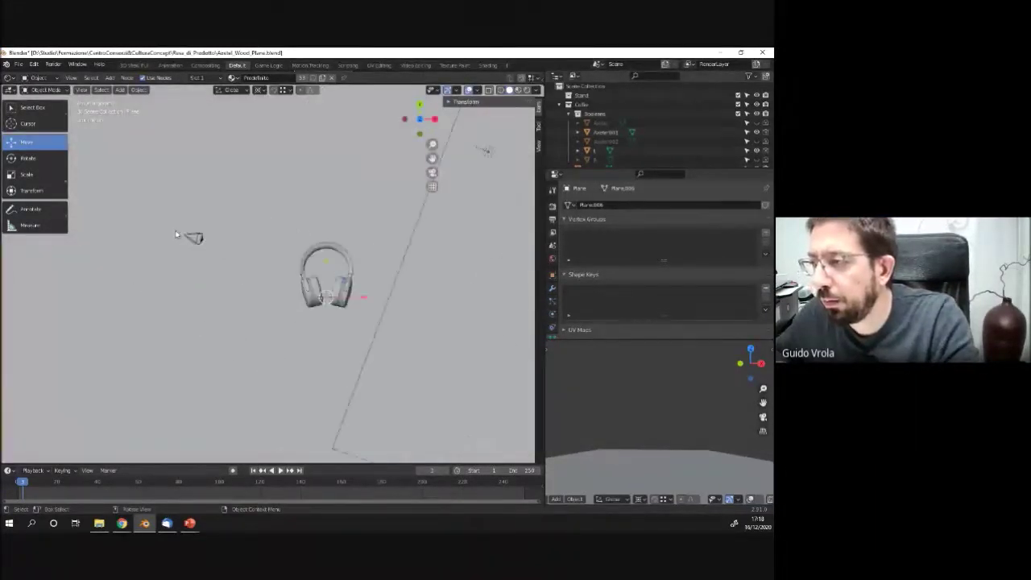
scroll(178, 237, down, 3)
drag(291, 319, 325, 314)
key(KP_0)
scroll(379, 216, up, 4)
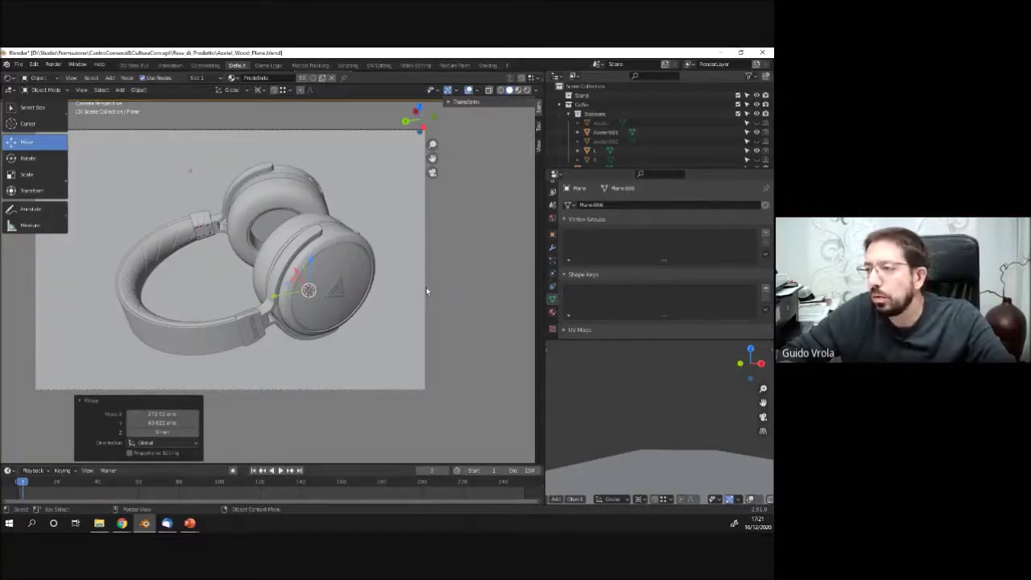
Save the scene file and leave the camera view to see the whole setup.
key(ctrl+s)
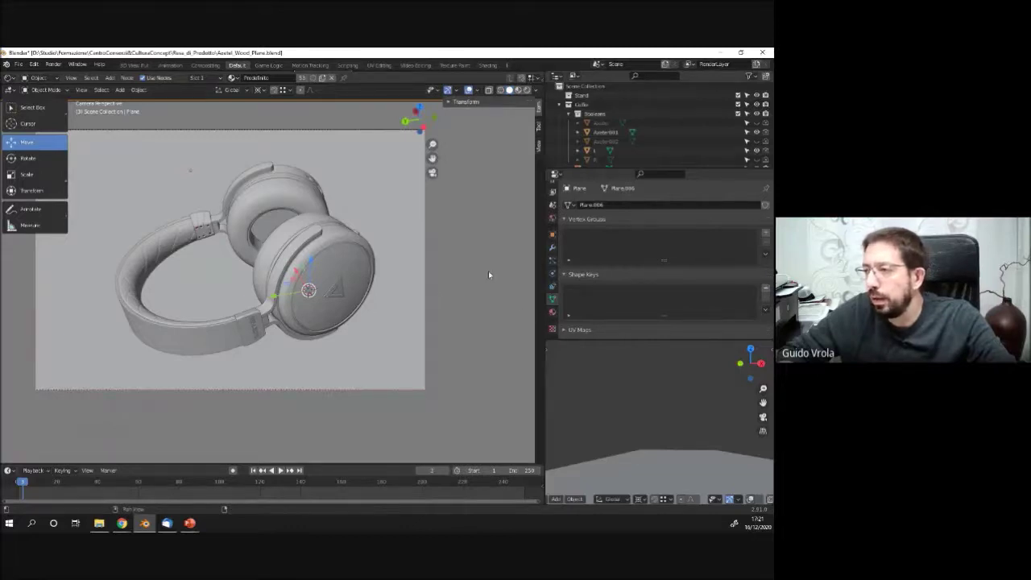
key(ctrl+z)
key(KP_0)
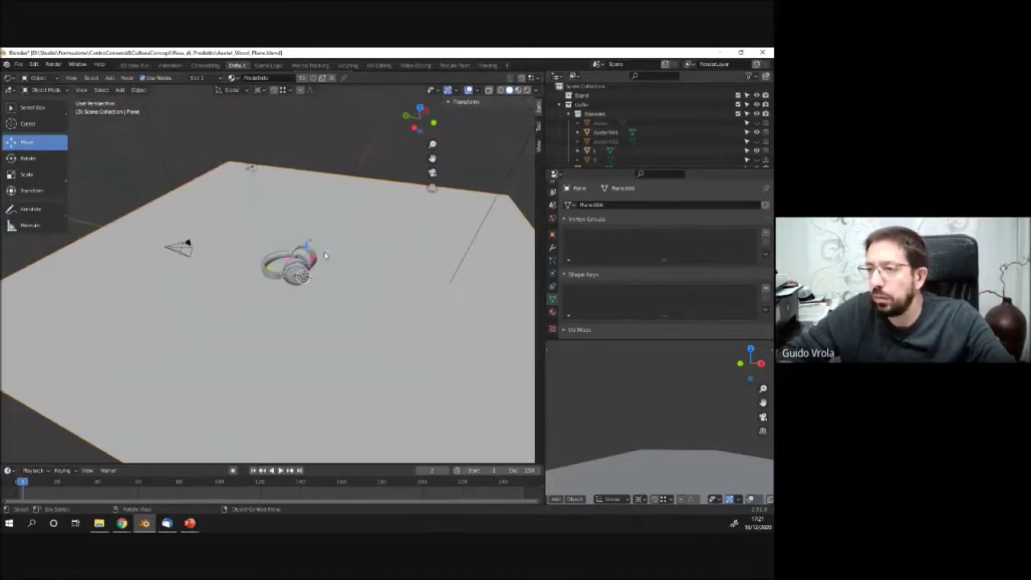
Select the camera and enable Depth of Field in its settings.
click(173, 253)
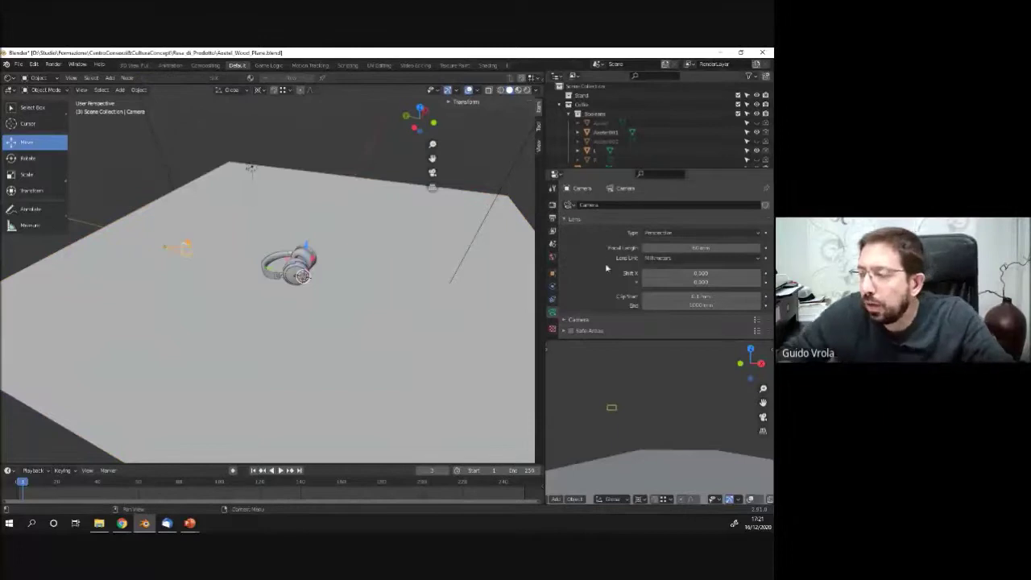
scroll(604, 290, down, 2)
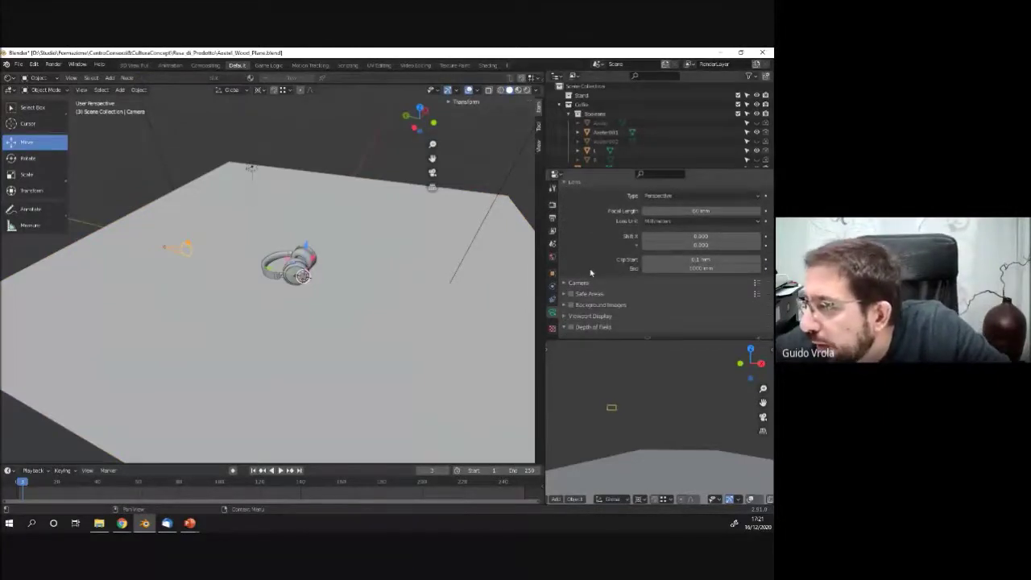
scroll(580, 261, down, 3)
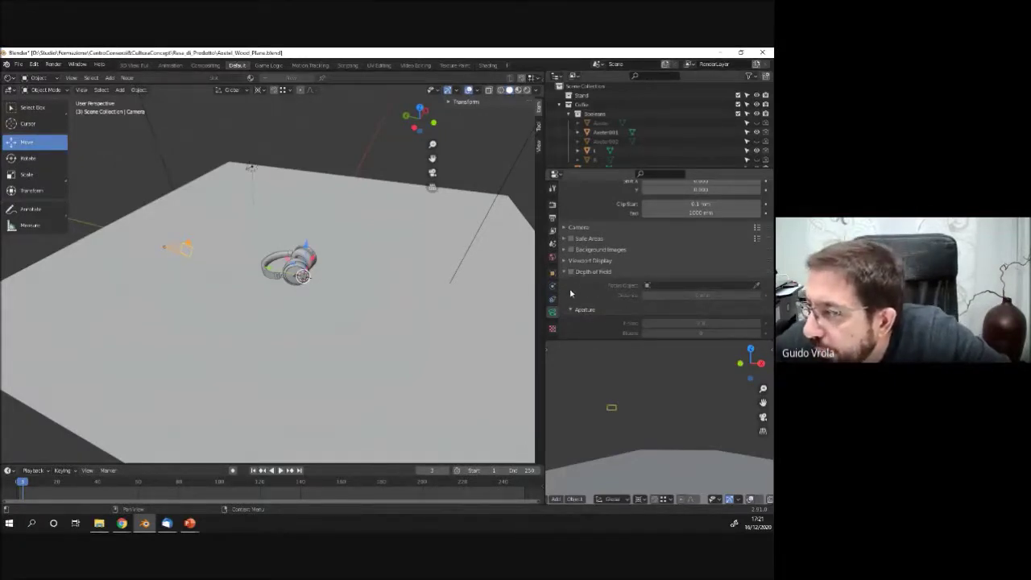
click(564, 272)
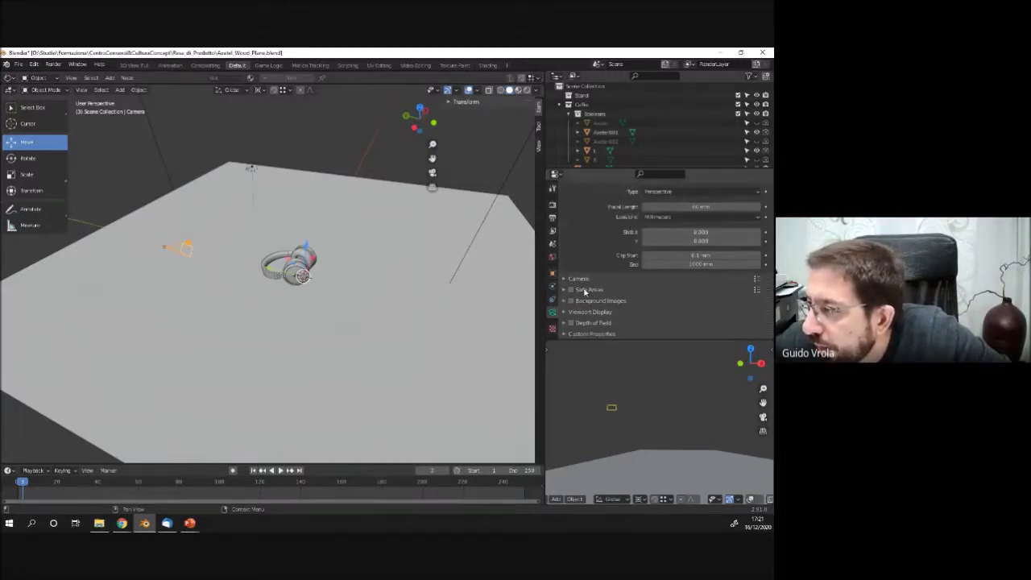
click(565, 322)
scroll(588, 282, down, 3)
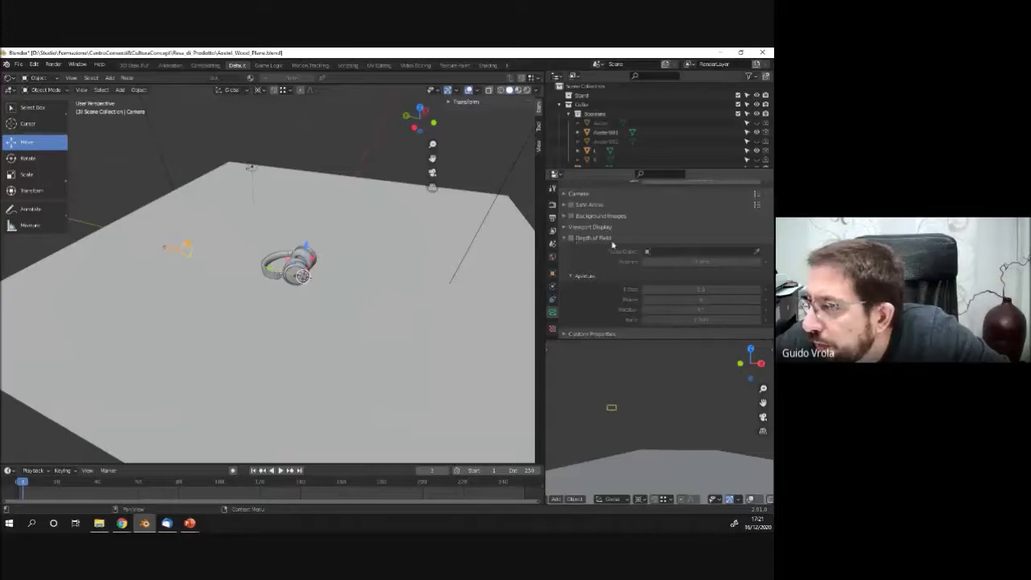
click(571, 238)
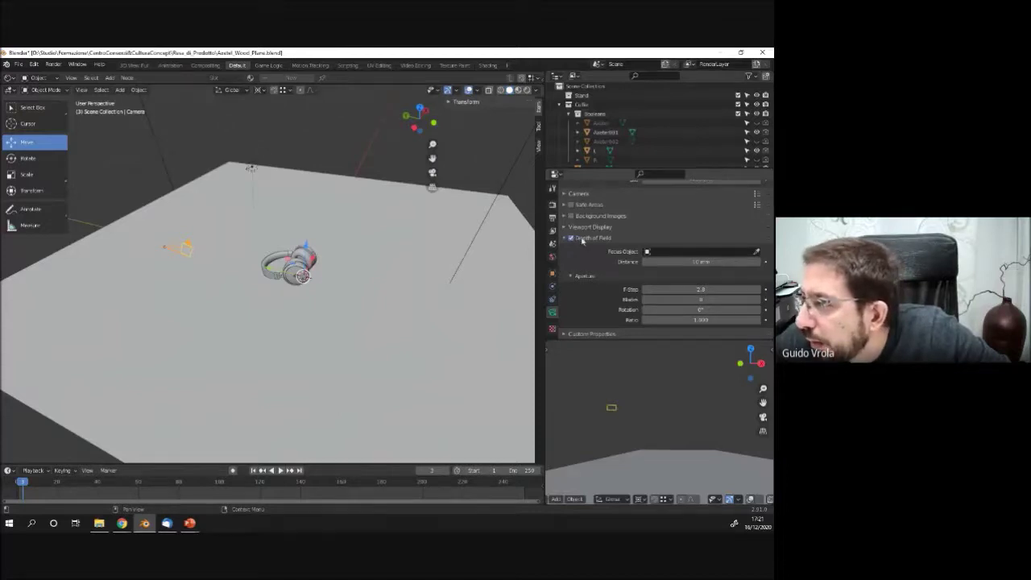
Select the triangular logo on the ear cup and look for its entry in the scene's object list.
scroll(585, 245, up, 3)
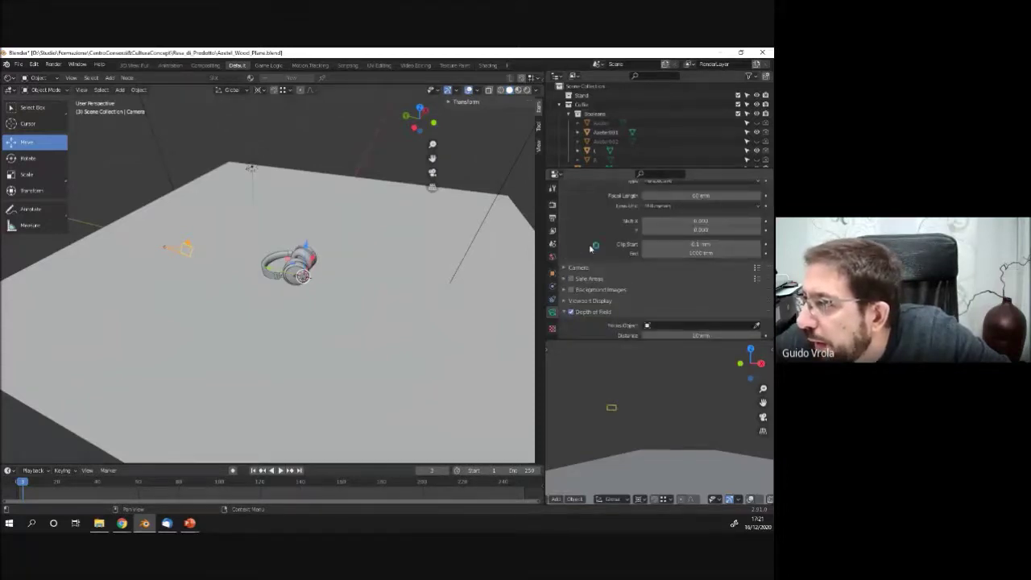
scroll(591, 248, down, 1)
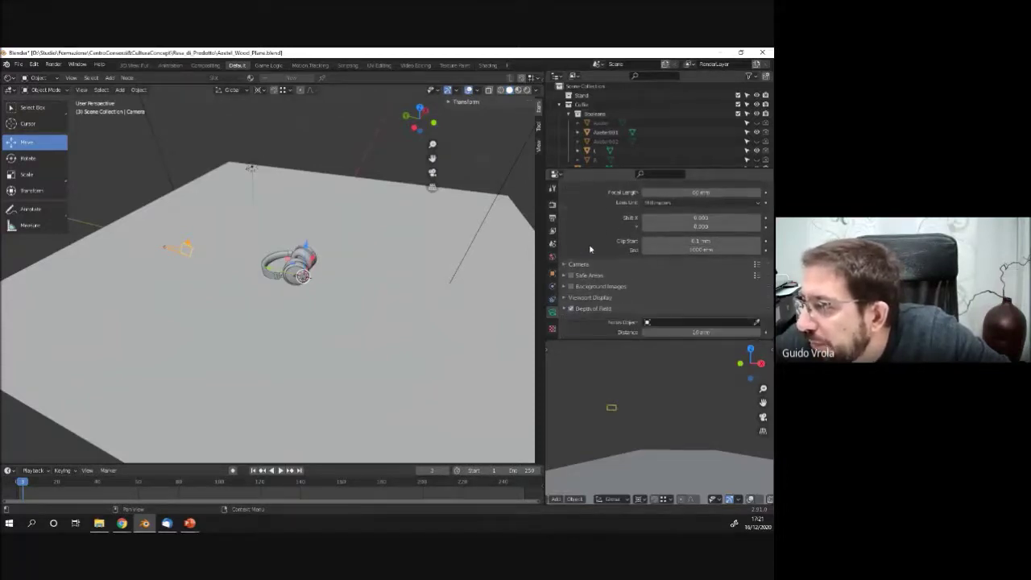
scroll(590, 250, down, 4)
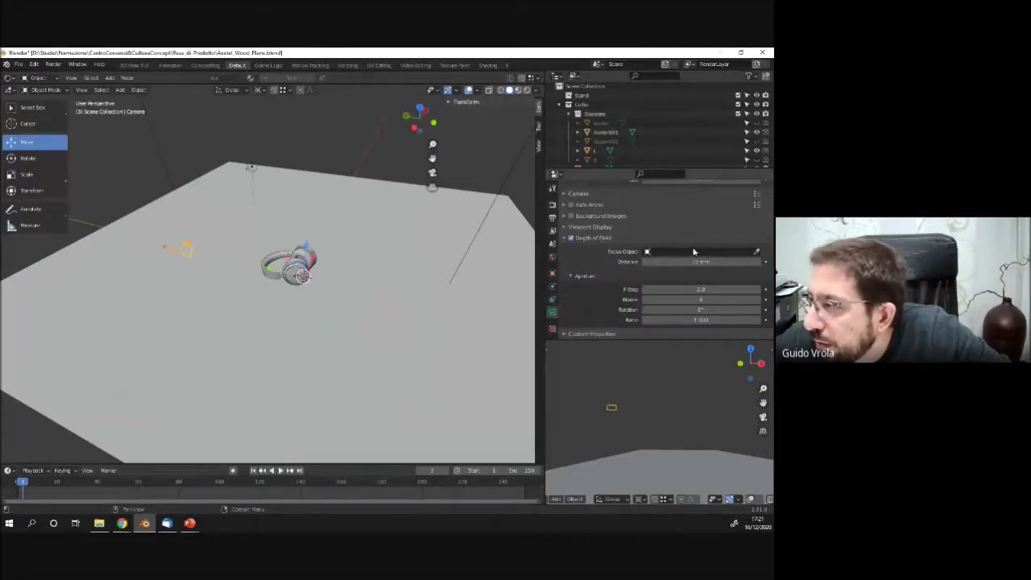
scroll(695, 274, up, 1)
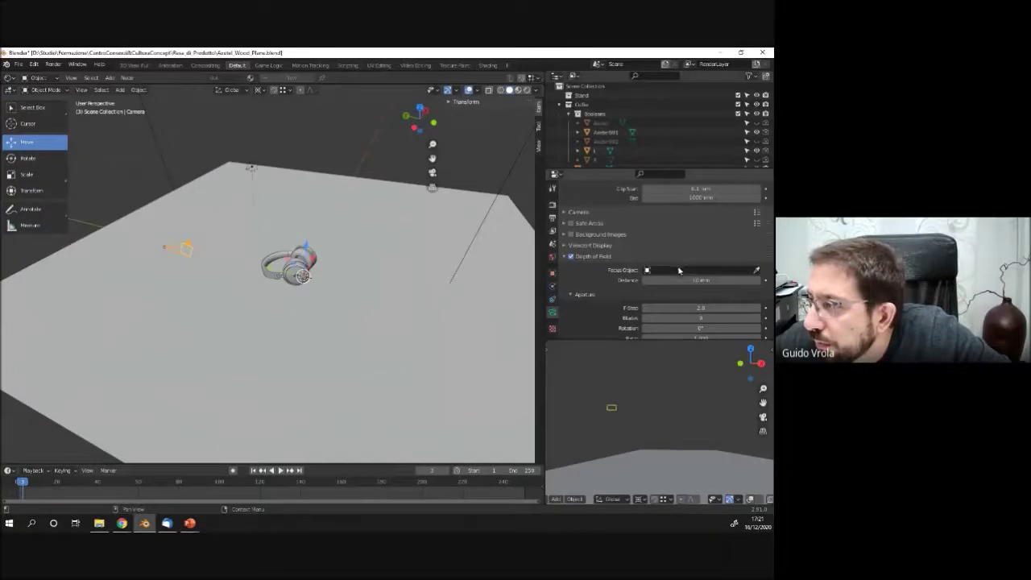
scroll(308, 271, up, 5)
scroll(310, 268, up, 8)
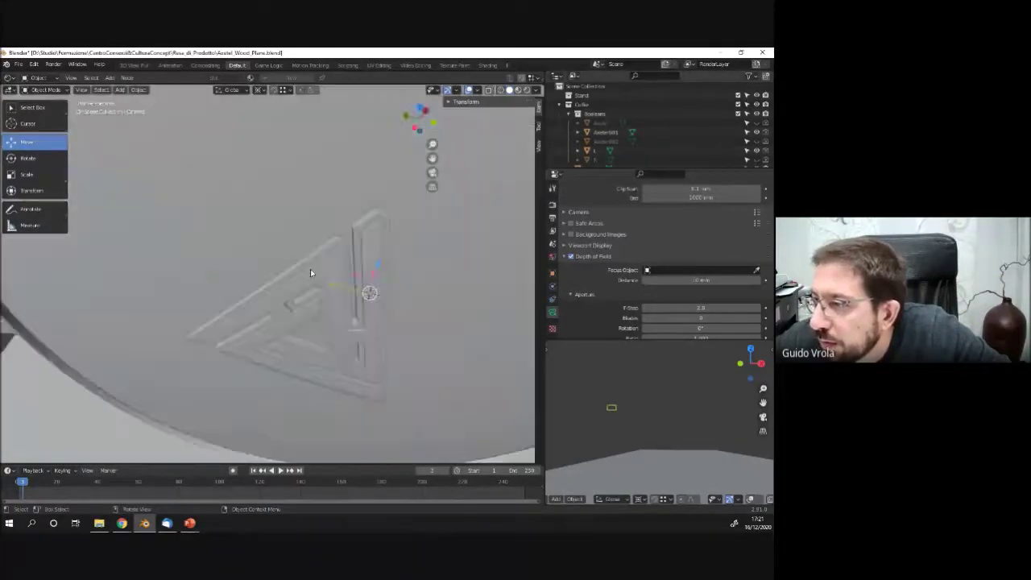
click(313, 284)
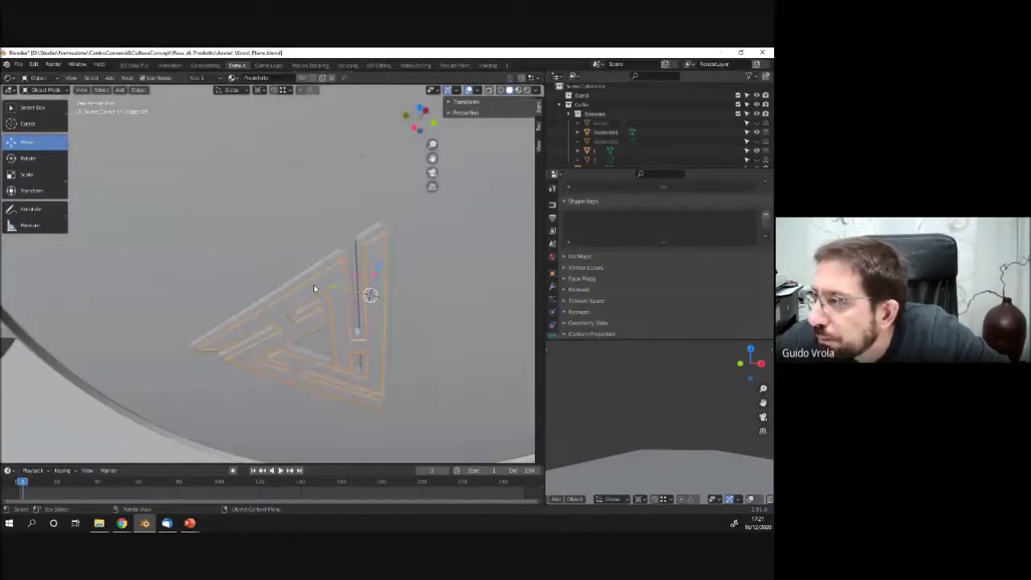
scroll(677, 143, down, 1)
scroll(645, 151, down, 8)
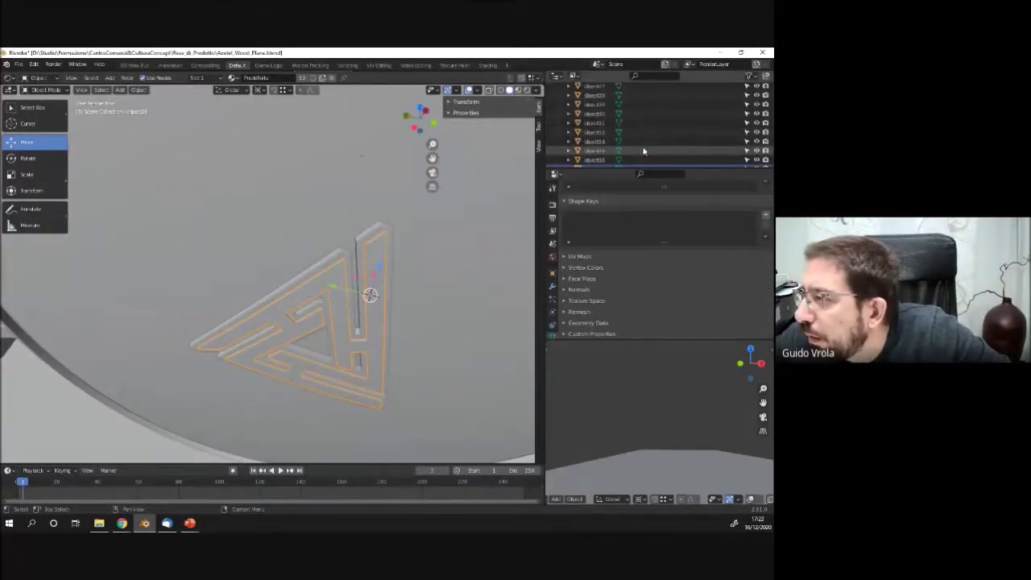
Set the camera's depth of field focus object to object39, the triangular logo on the ear cup.
scroll(642, 151, down, 1)
click(643, 151)
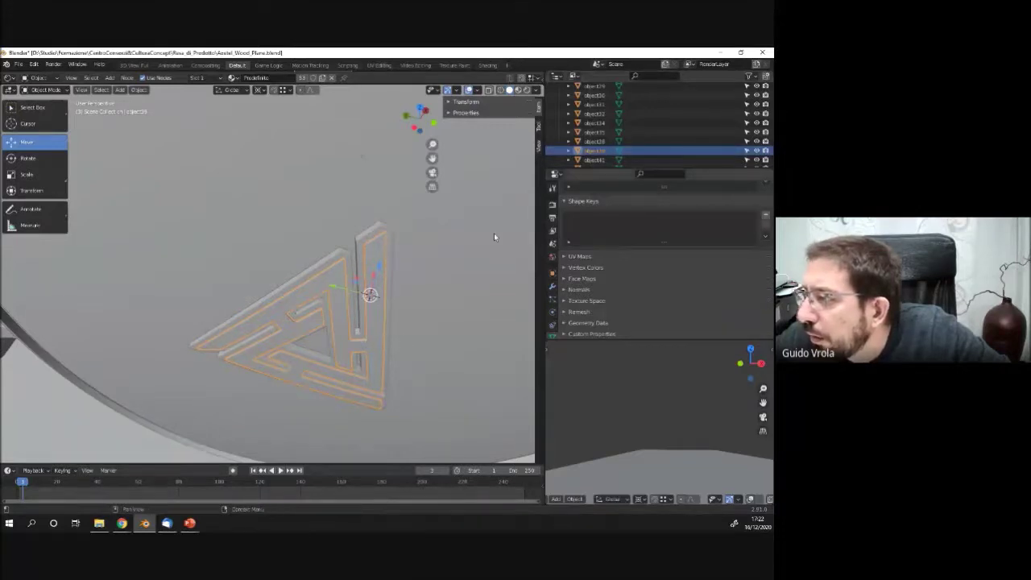
key(Home)
middle_drag(375, 308, 349, 274)
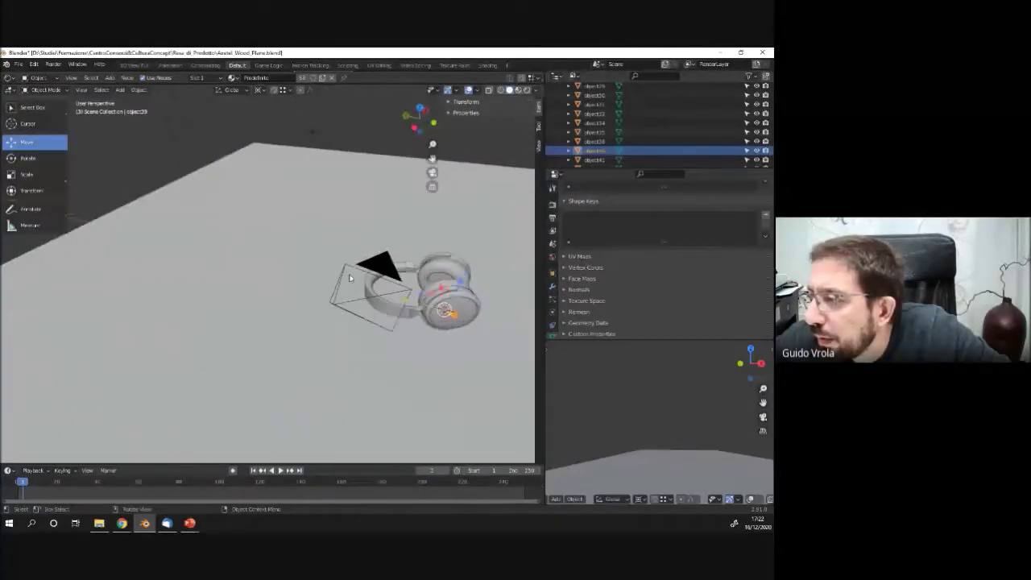
click(359, 273)
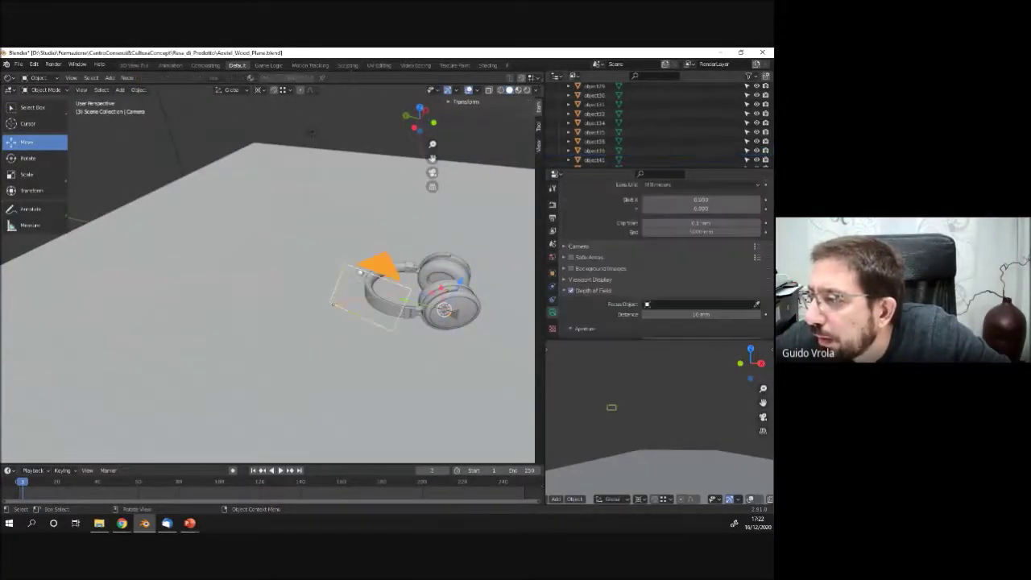
click(674, 304)
scroll(675, 371, down, 20)
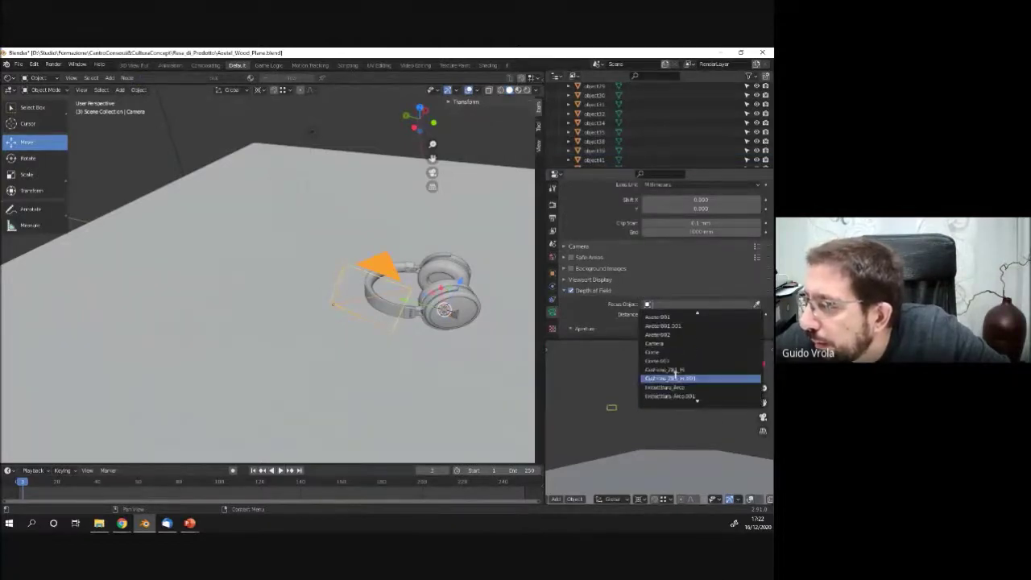
scroll(675, 374, down, 15)
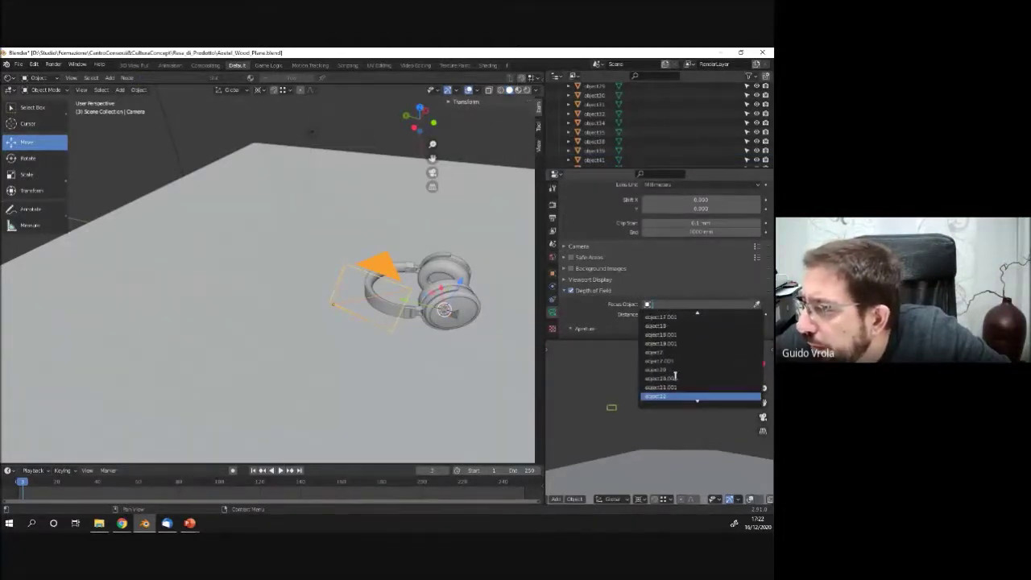
scroll(675, 374, down, 10)
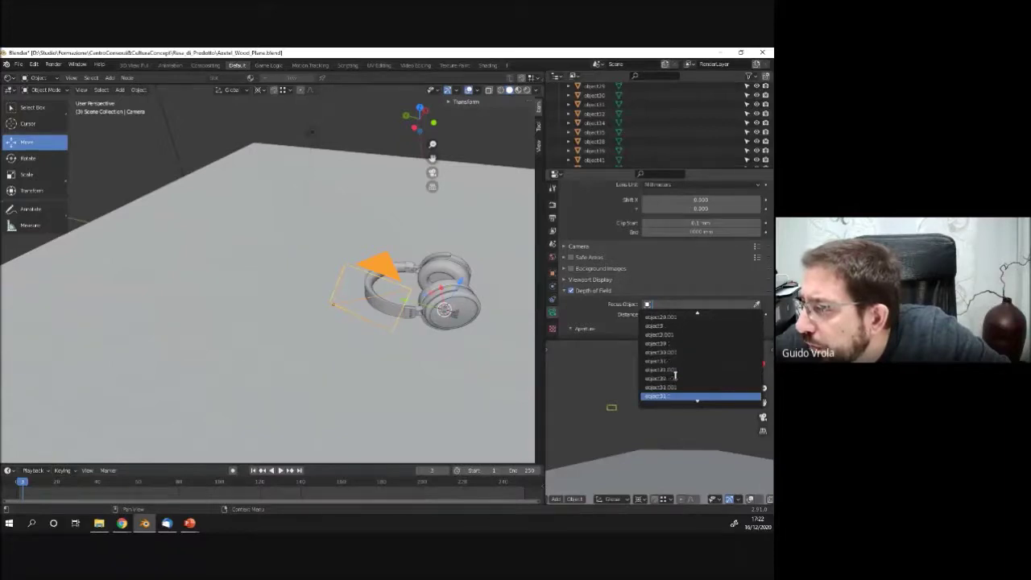
scroll(675, 374, down, 5)
scroll(675, 374, down, 5)
scroll(677, 359, up, 5)
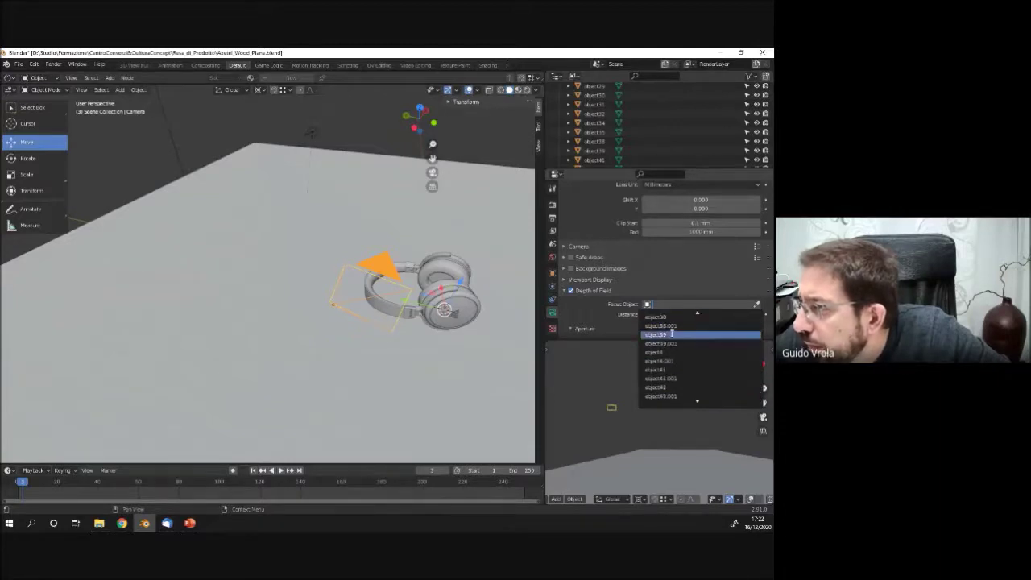
click(667, 335)
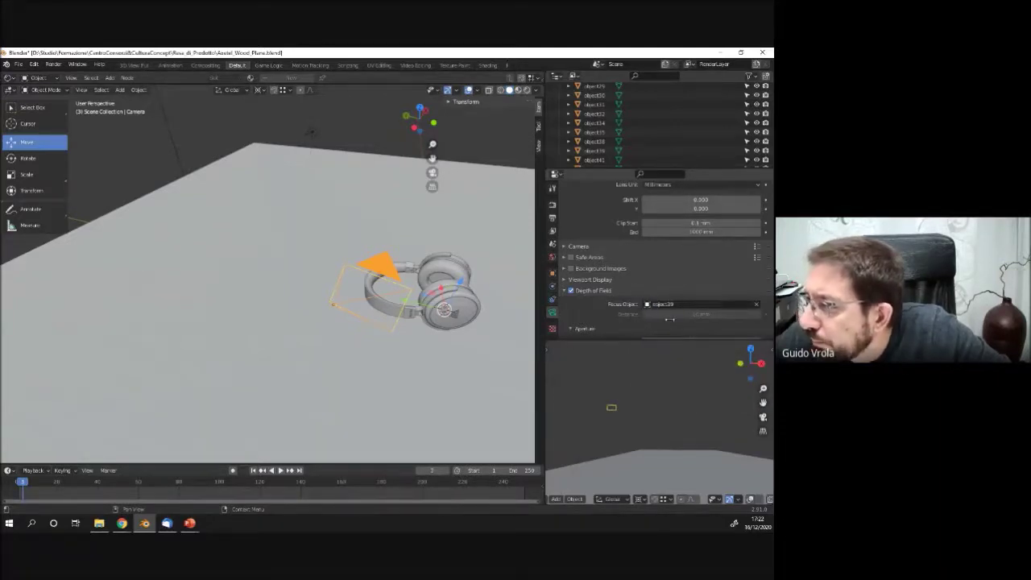
Preview the scene in rendered shading through the camera, framed closely on the far ear cup.
click(620, 328)
scroll(604, 274, down, 2)
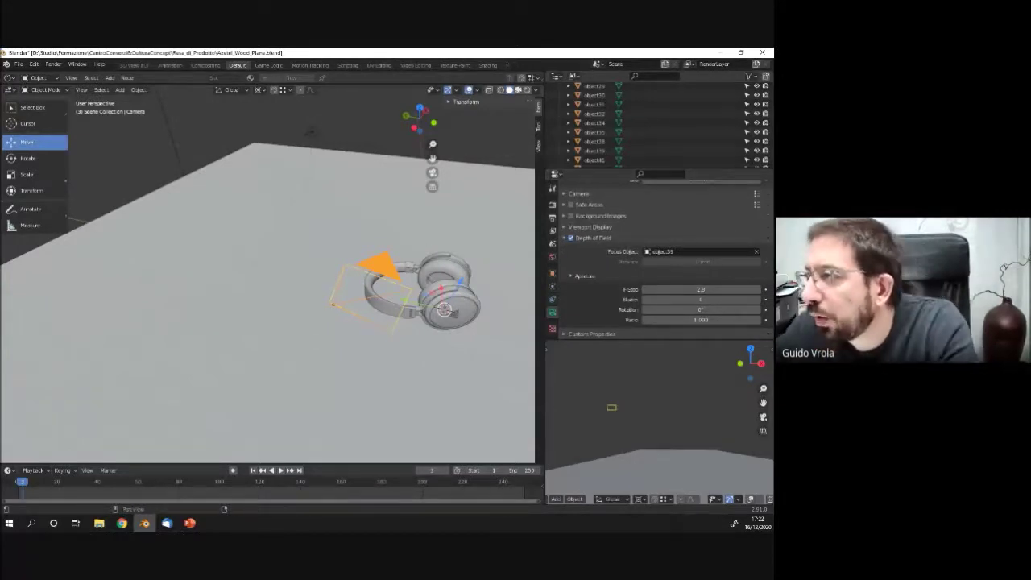
click(529, 91)
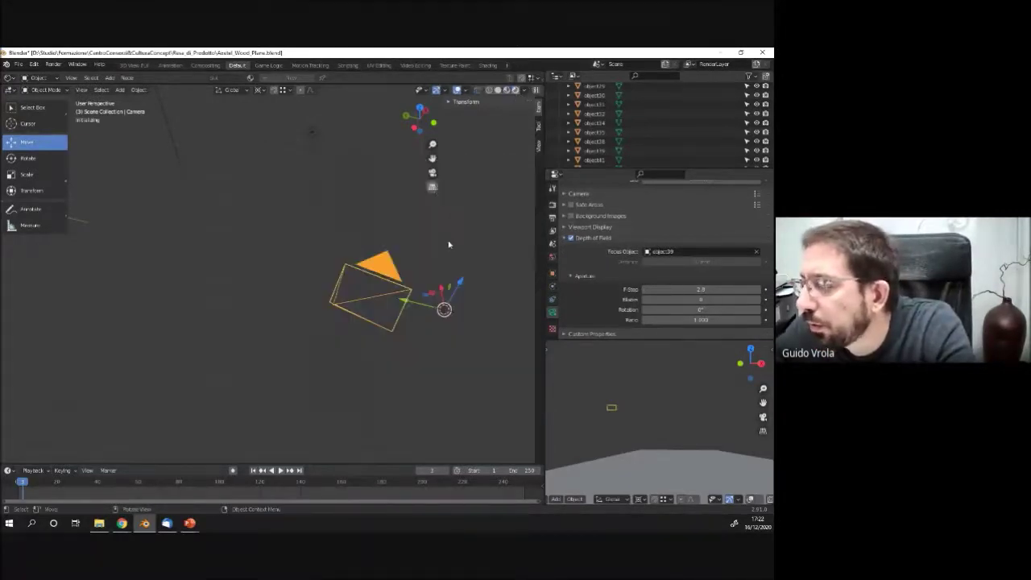
key(KP_0)
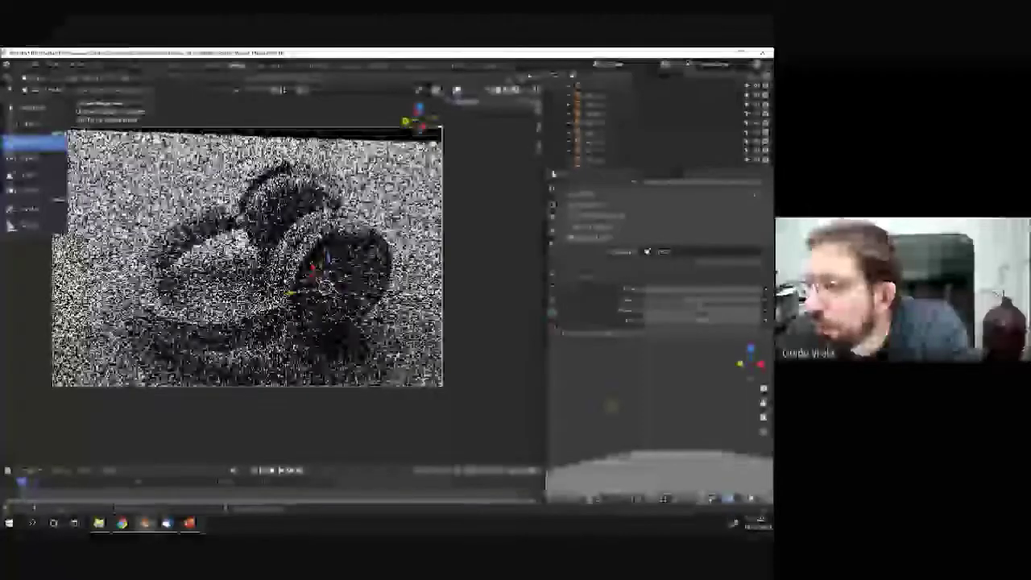
scroll(266, 274, up, 4)
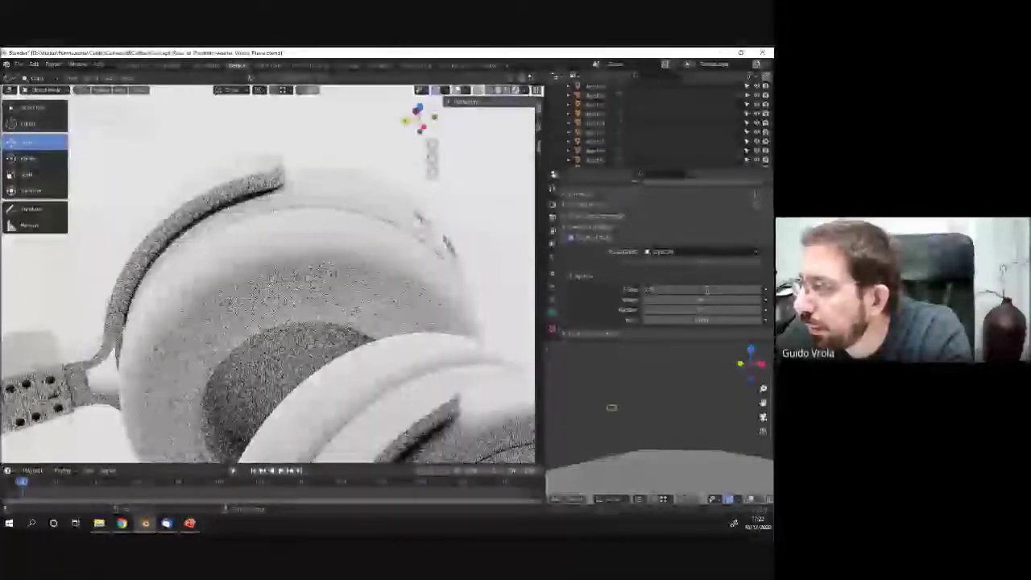
Set the camera's aperture F-stop to 0.1.
drag(706, 290, 692, 290)
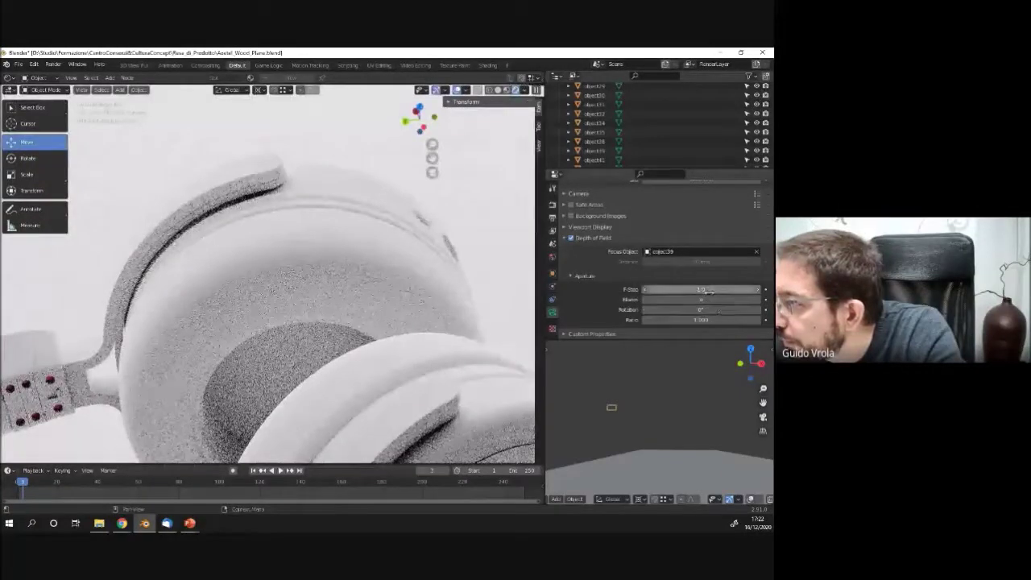
click(700, 290)
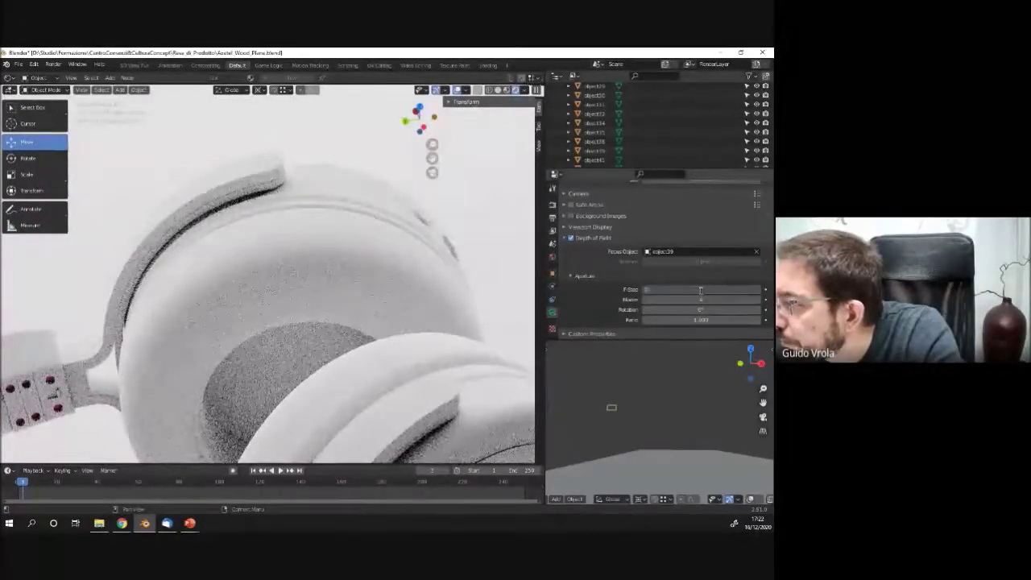
key(Return)
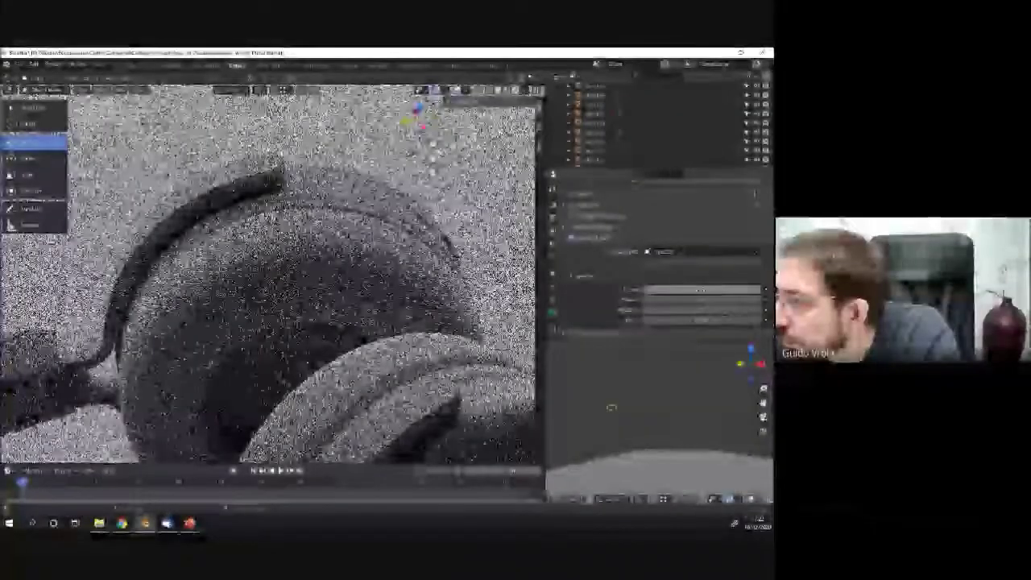
Examine the rendered headphones through the camera and from outside to judge the depth of field blur.
scroll(274, 266, down, 3)
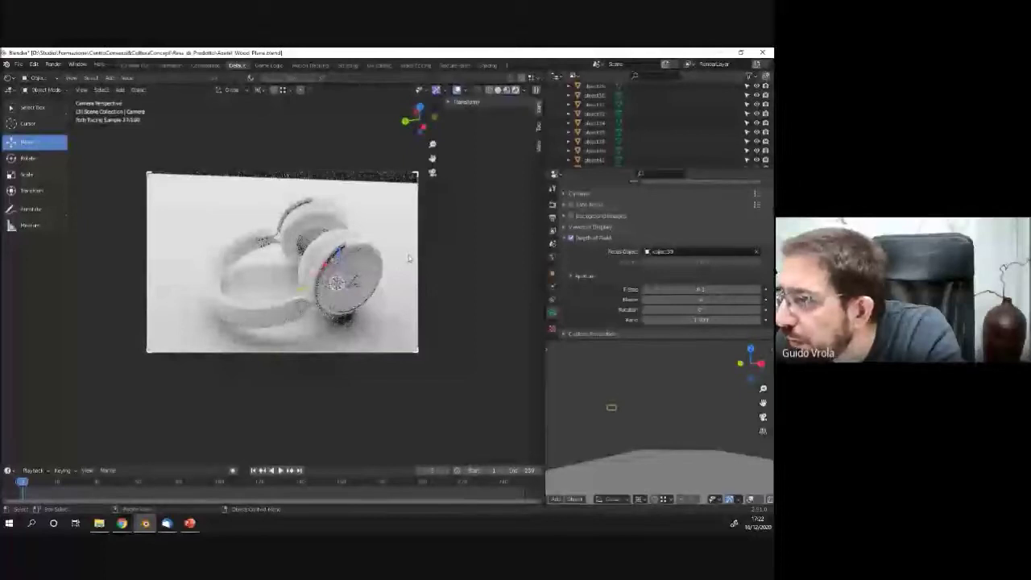
scroll(274, 274, up, 3)
middle_drag(274, 274, 307, 242)
scroll(274, 274, down, 3)
scroll(274, 274, up, 3)
scroll(294, 269, down, 3)
middle_drag(274, 274, 294, 270)
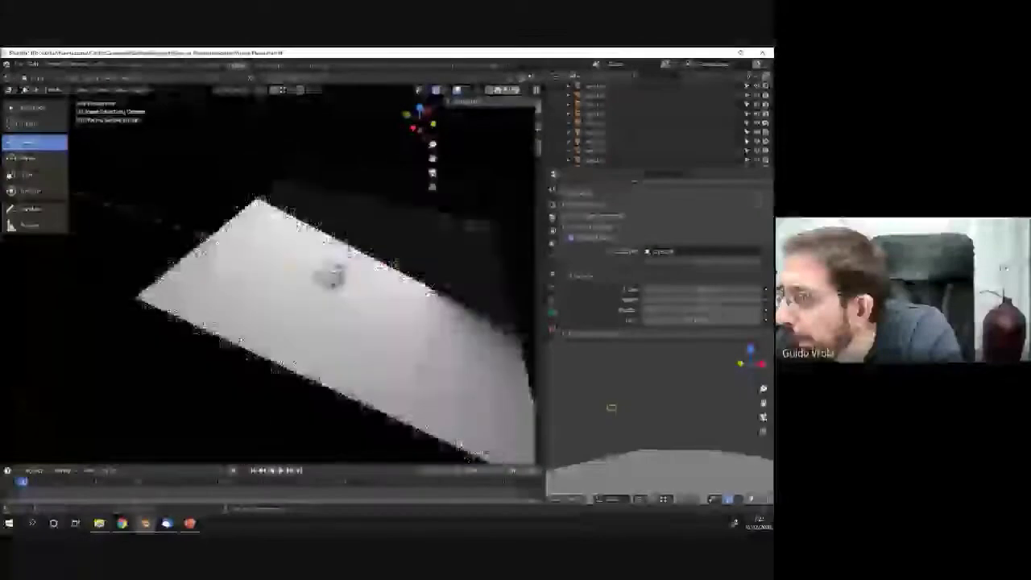
scroll(294, 269, up, 5)
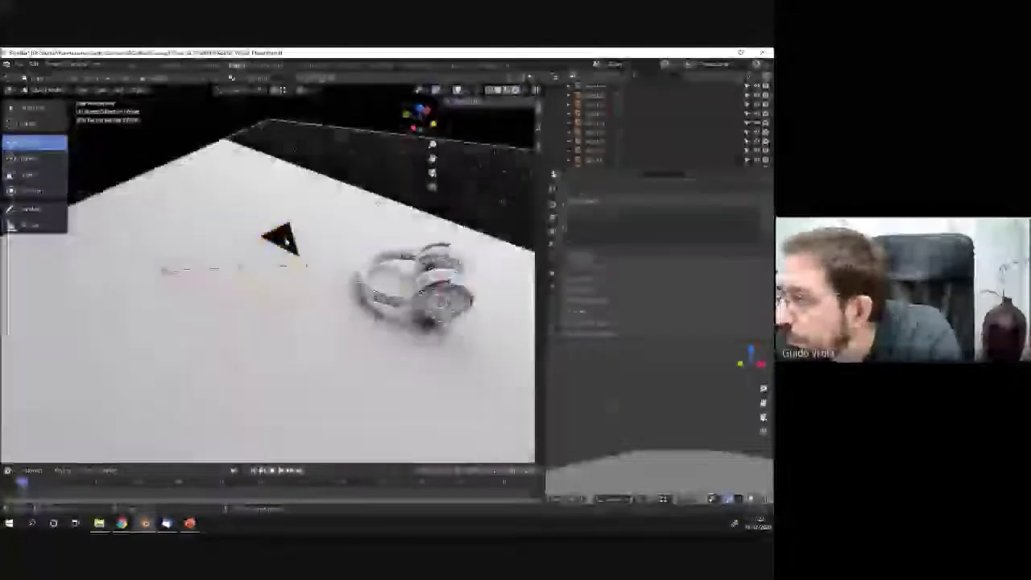
Check the camera's depth of field settings and compare its focus object with the logo mesh on the ear cup.
click(280, 238)
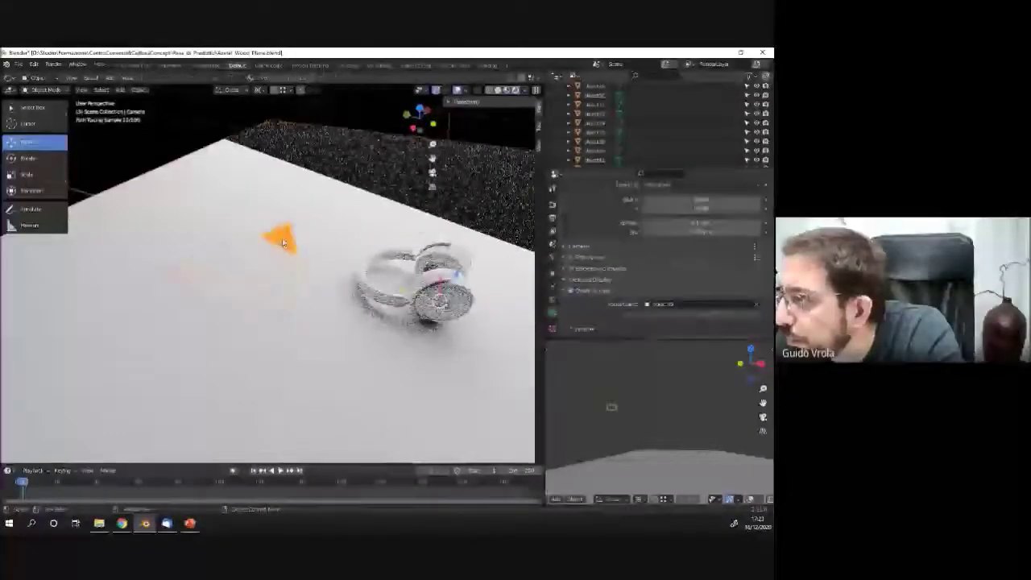
scroll(685, 290, down, 1)
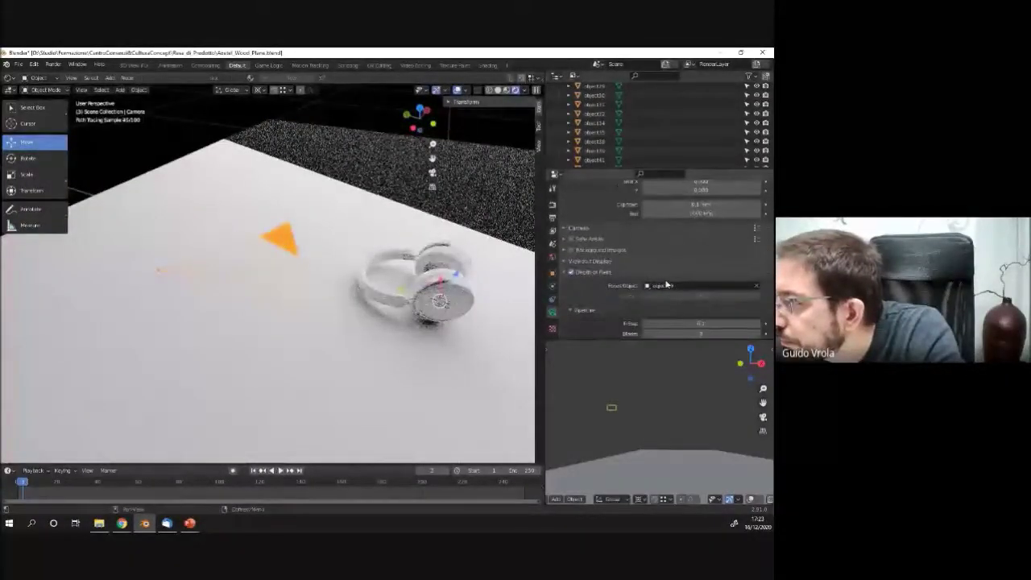
middle_drag(439, 306, 447, 307)
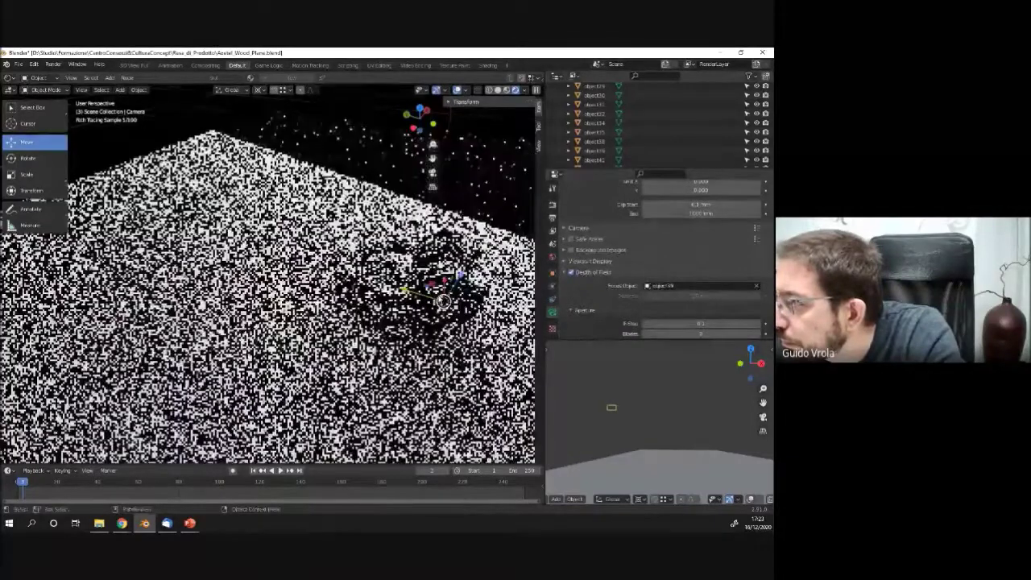
scroll(451, 309, up, 3)
click(442, 303)
scroll(442, 303, down, 3)
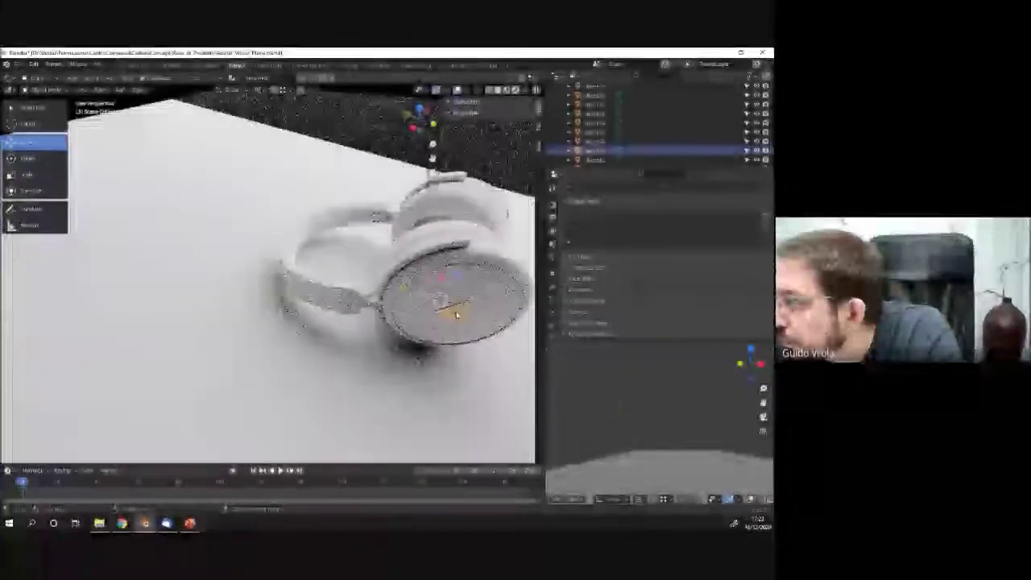
middle_drag(442, 303, 435, 291)
Select the camera and set its aperture F-stop to 0.0.
click(254, 183)
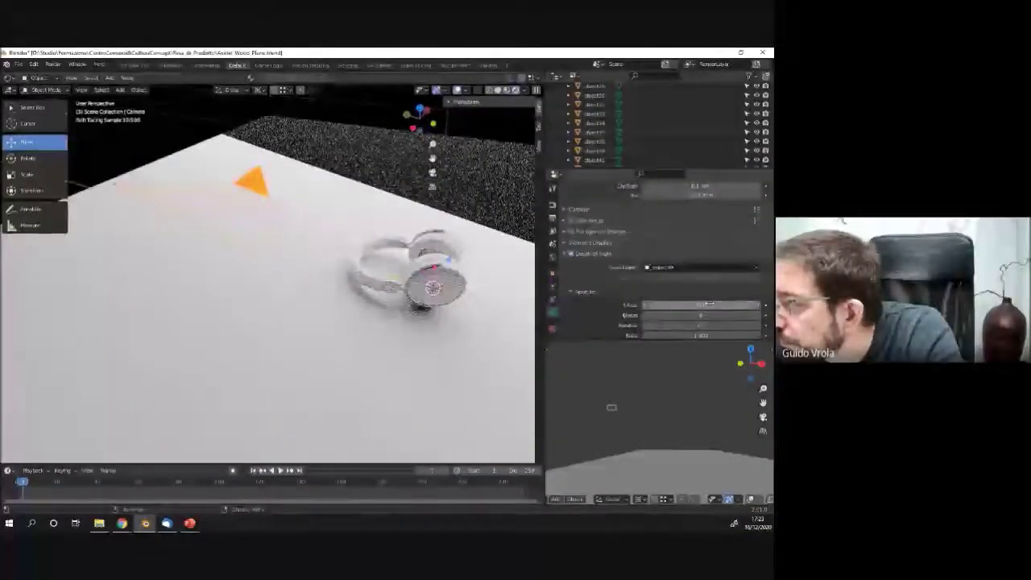
scroll(709, 302, down, 1)
click(701, 290)
text(0)
key(Return)
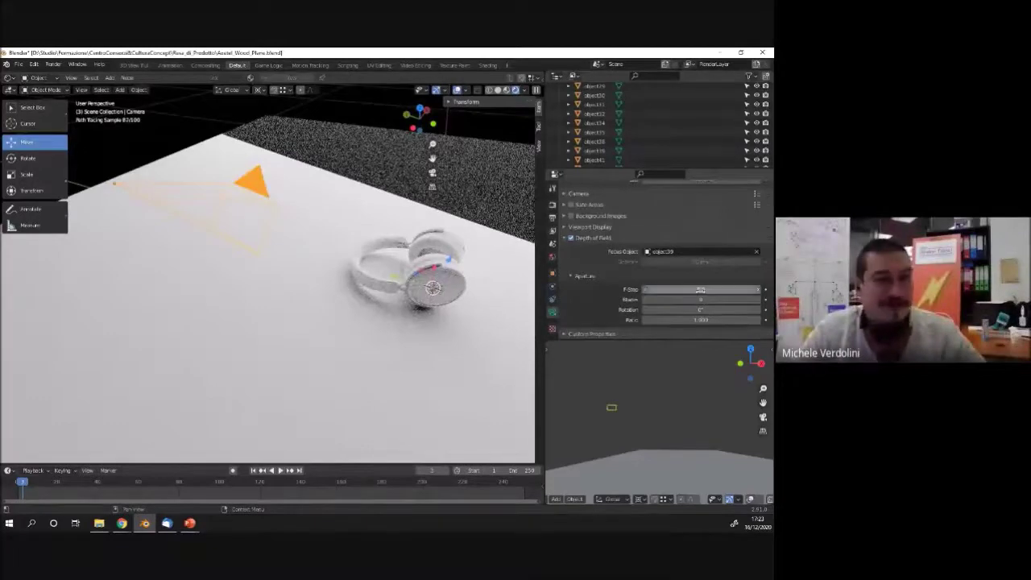
Examine the blur on the far ear cup up close in the rendered camera view.
key(KP_0)
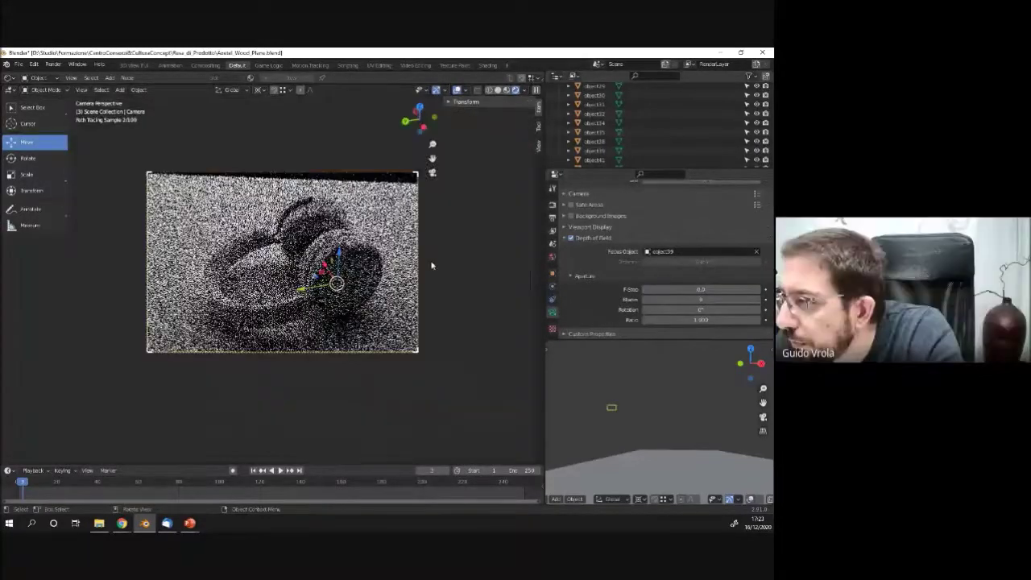
scroll(419, 256, up, 4)
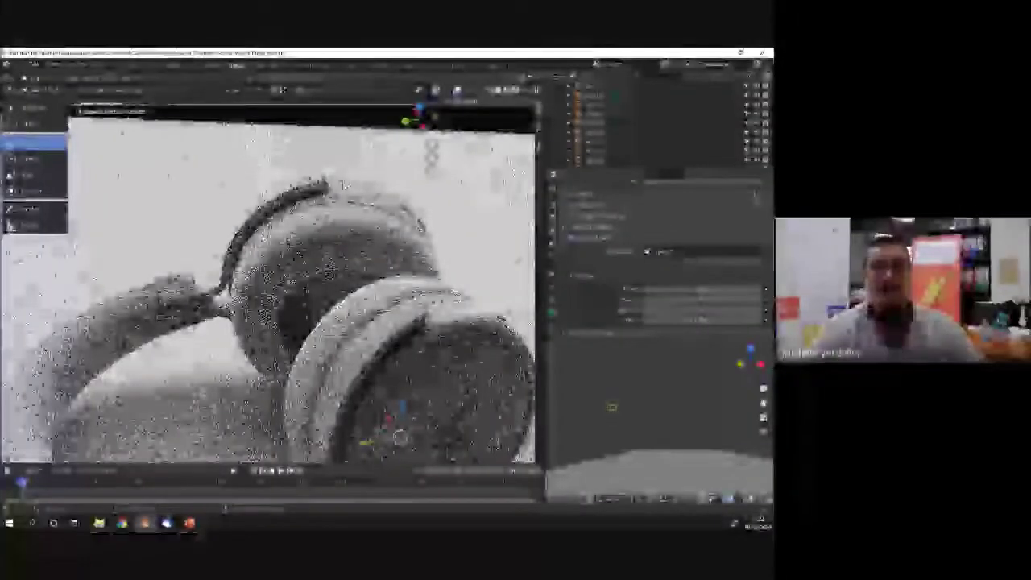
scroll(267, 281, up, 2)
scroll(320, 164, up, 1)
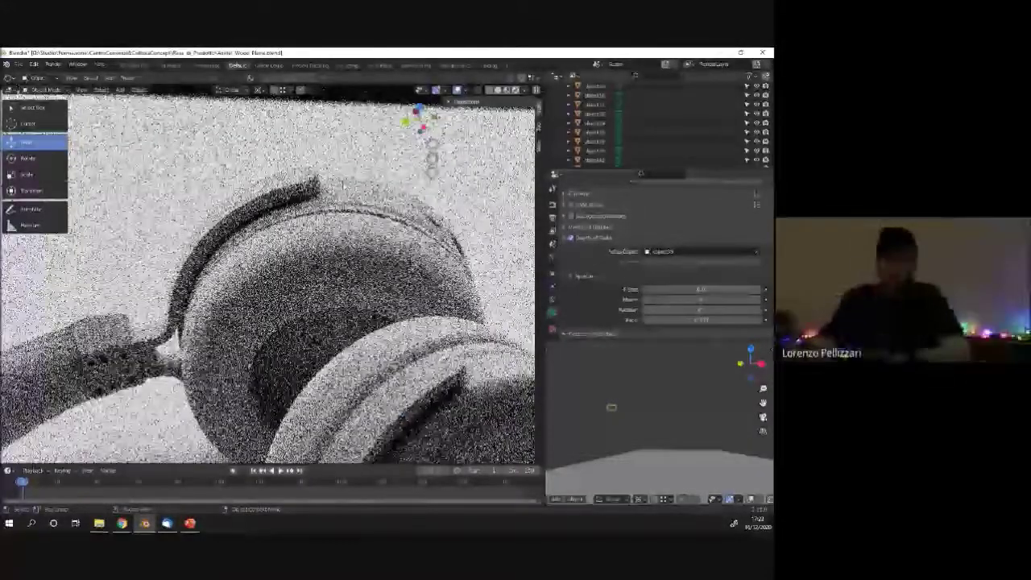
scroll(320, 164, up, 2)
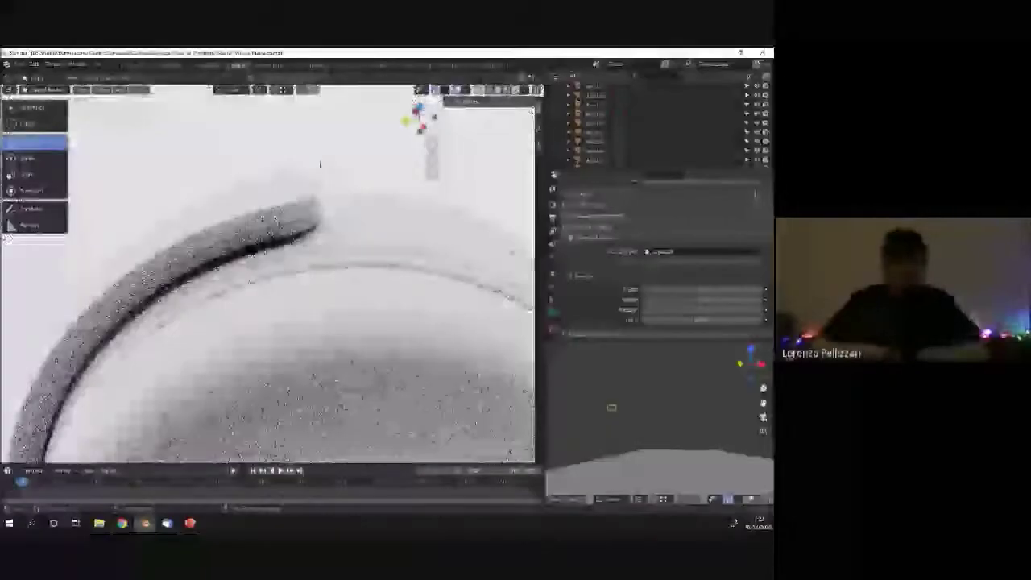
drag(699, 288, 709, 284)
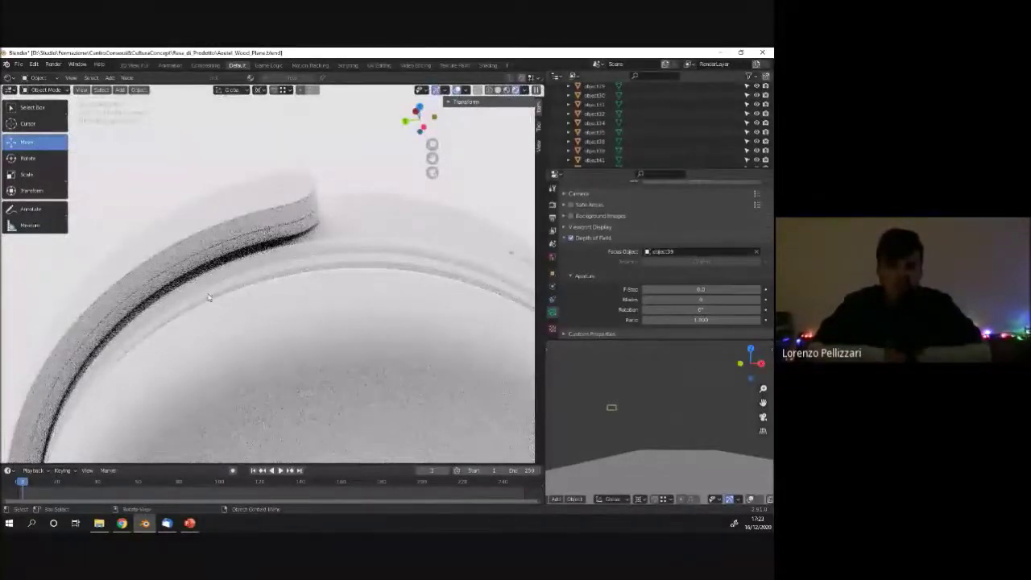
Switch the viewport to solid shading and enlarge the square area light standing over the ground plane.
scroll(208, 298, down, 5)
middle_drag(208, 297, 403, 201)
scroll(290, 242, down, 3)
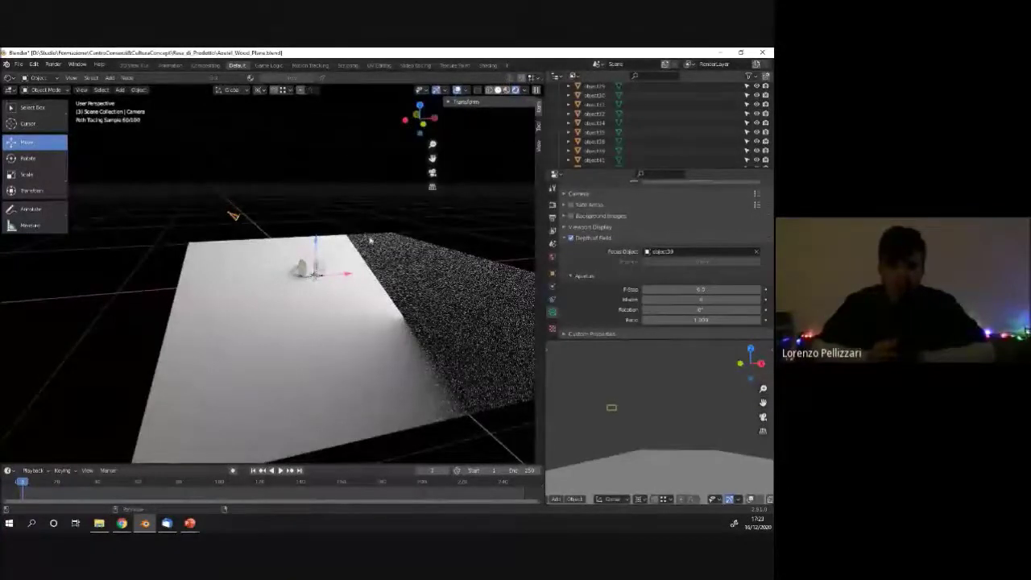
key(z)
middle_drag(370, 240, 321, 276)
click(342, 238)
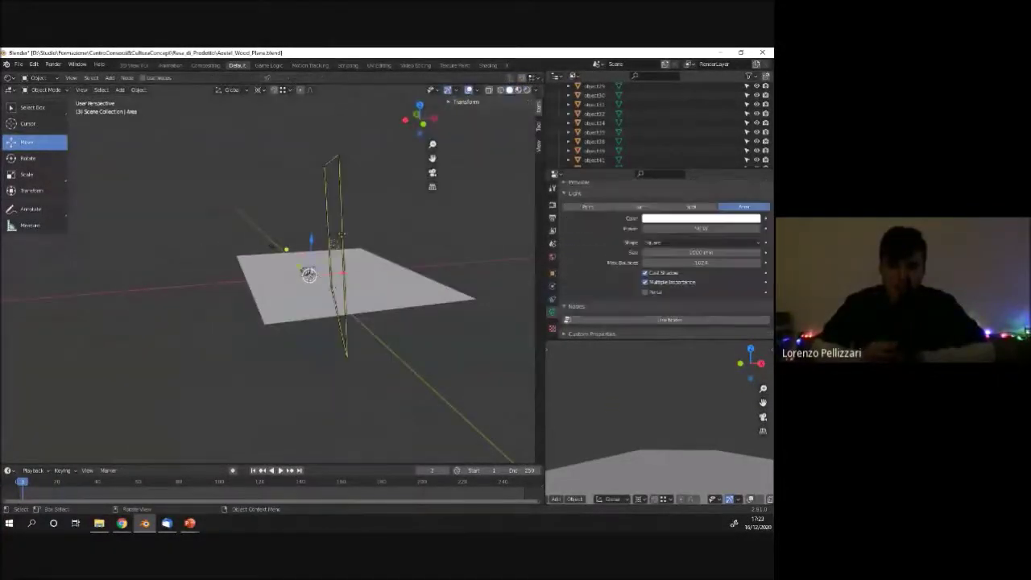
key(r)
click(354, 272)
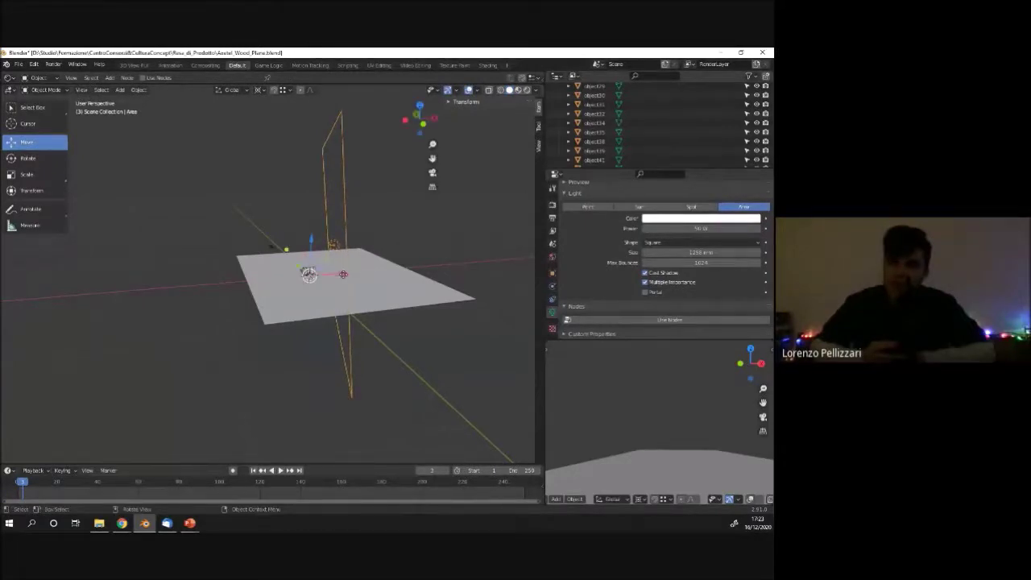
middle_drag(435, 220, 421, 237)
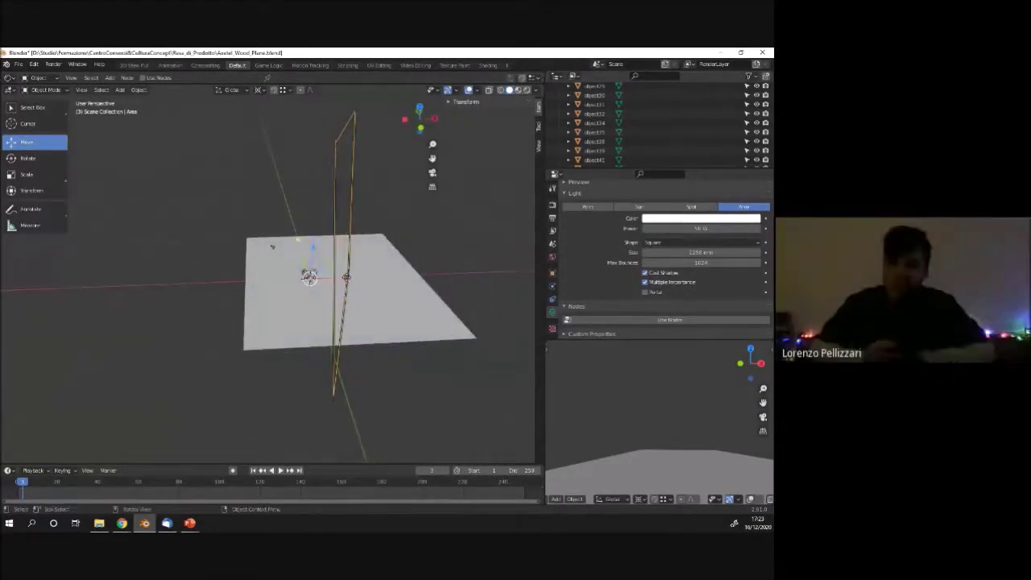
key(s)
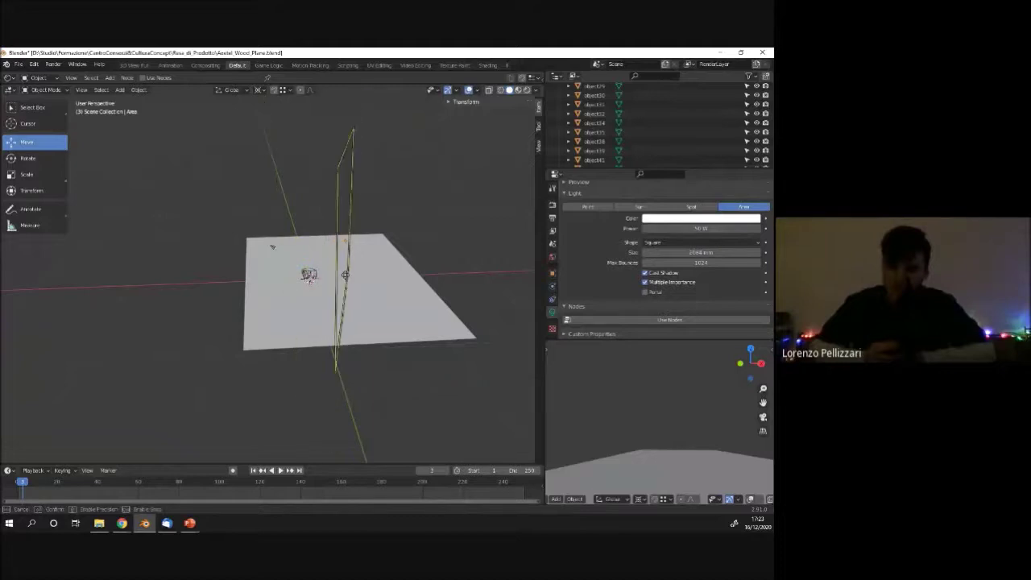
click(386, 232)
middle_drag(421, 243, 426, 279)
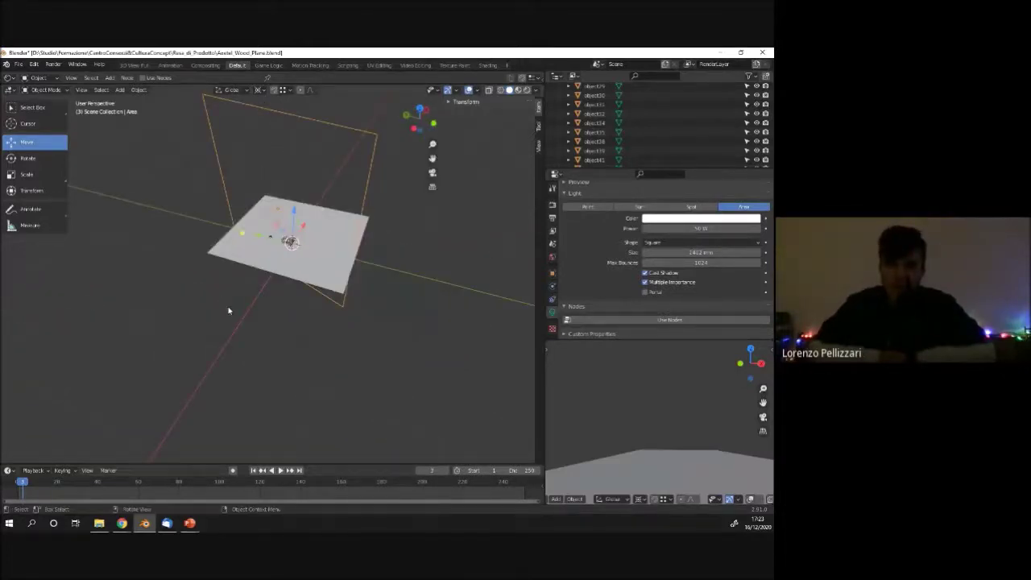
Move the square area light about 1848 mm along the global X axis.
key(g)
key(z)
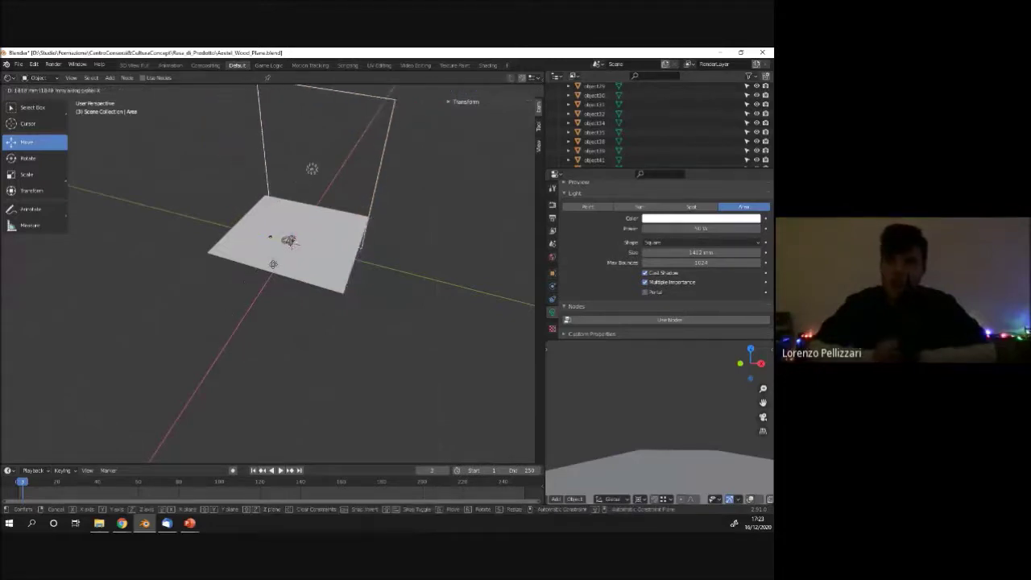
click(225, 255)
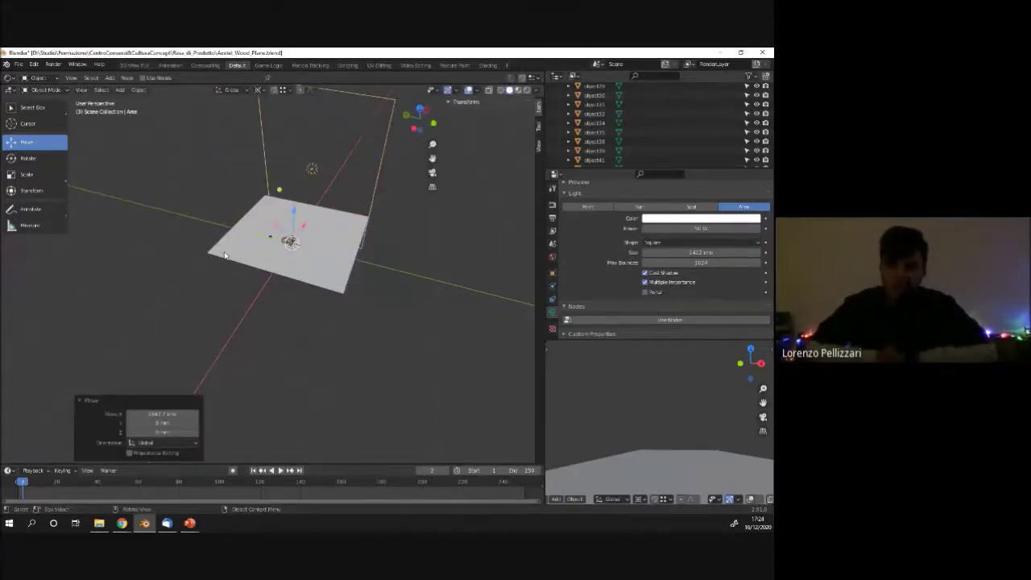
Return to the camera view of the headphones and save the file.
key(KP_0)
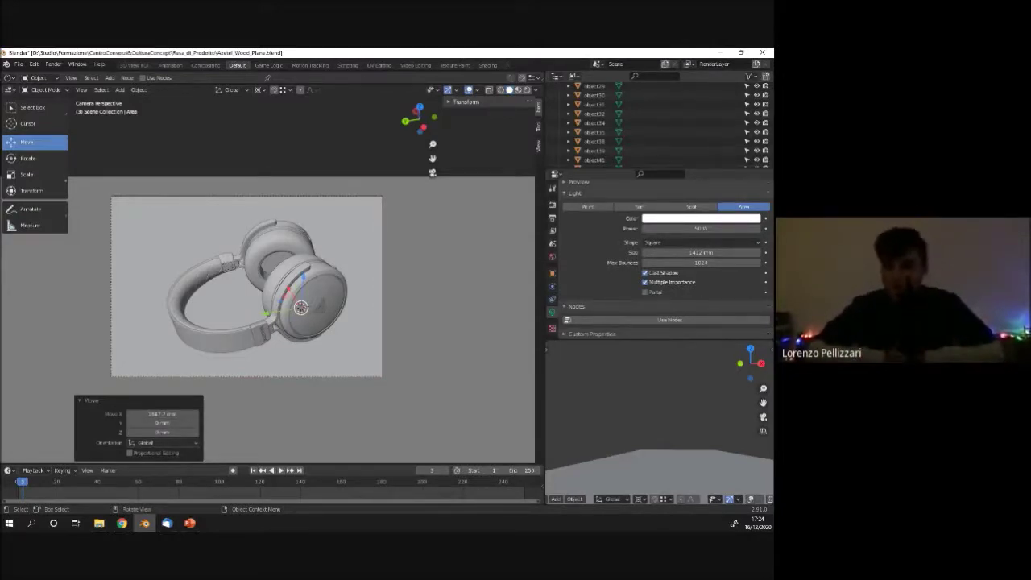
click(17, 65)
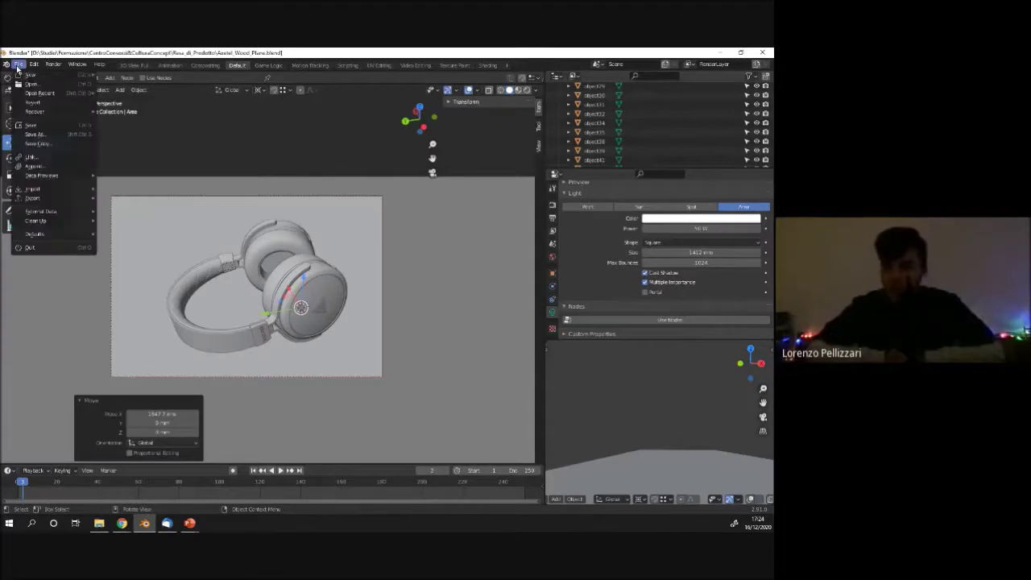
click(26, 125)
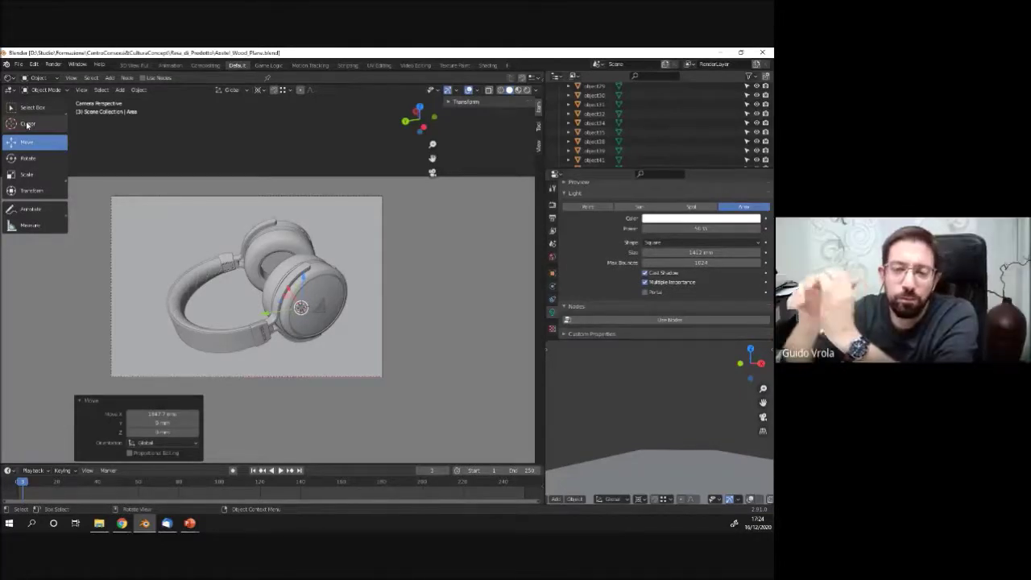
key(Right)
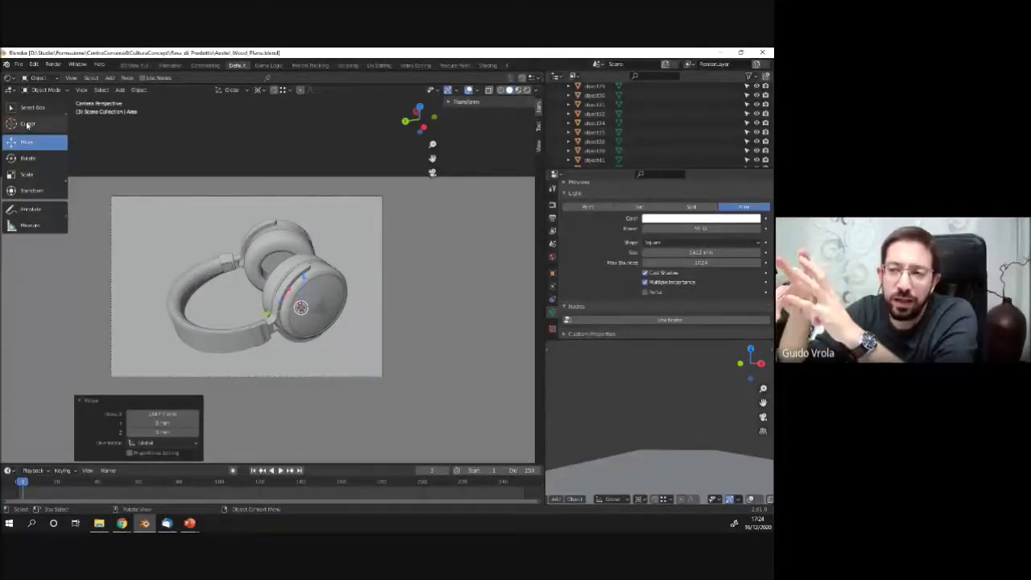
key(Right)
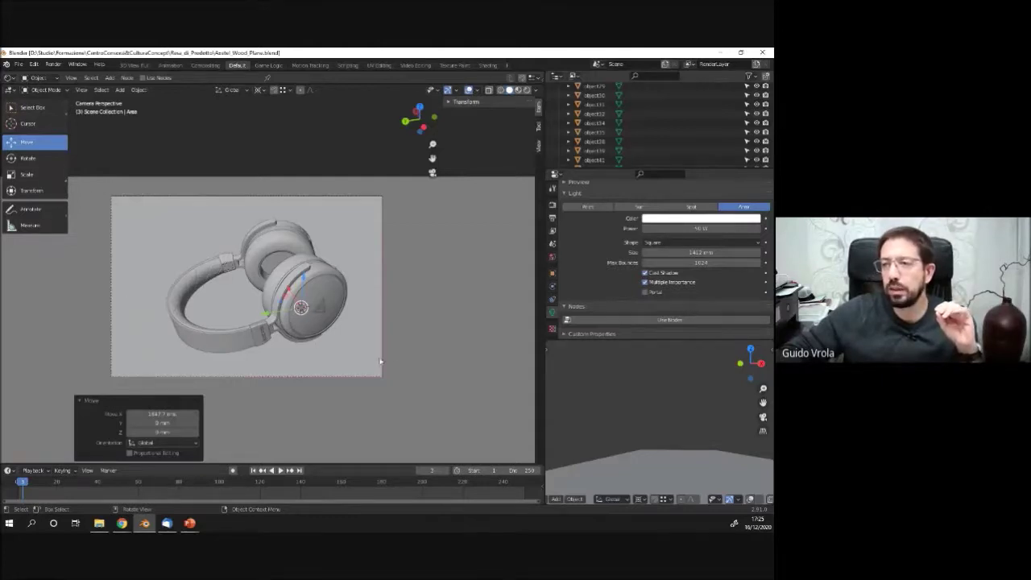
Examine the triangular logo mesh on the near ear cup up close in the camera view.
scroll(346, 370, up, 3)
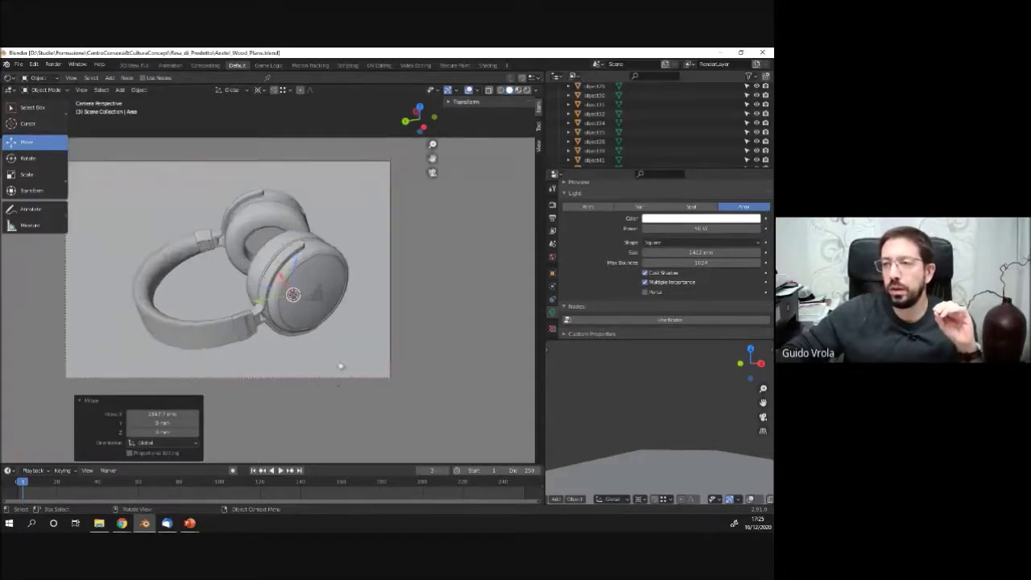
scroll(323, 318, up, 6)
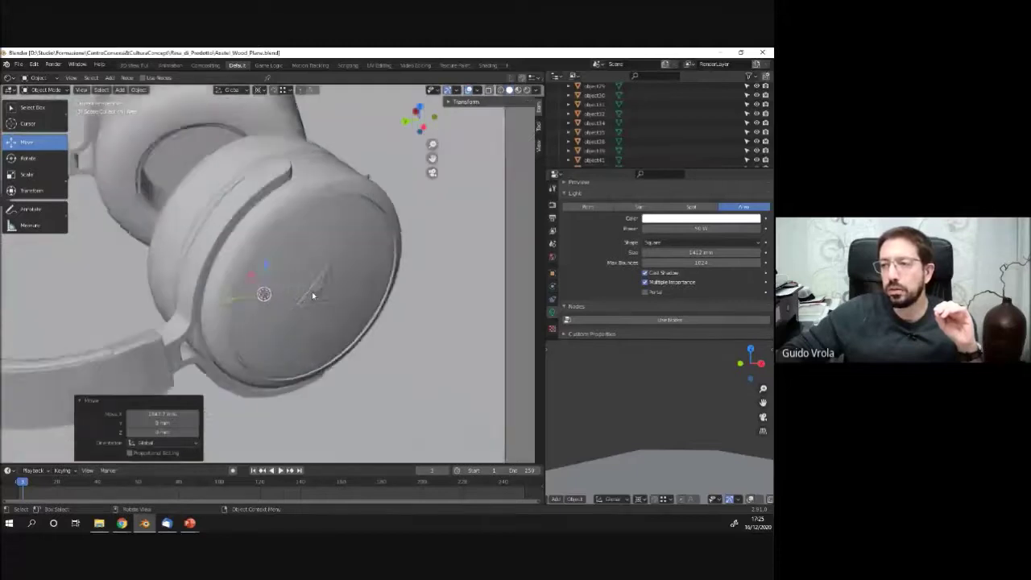
scroll(313, 296, up, 8)
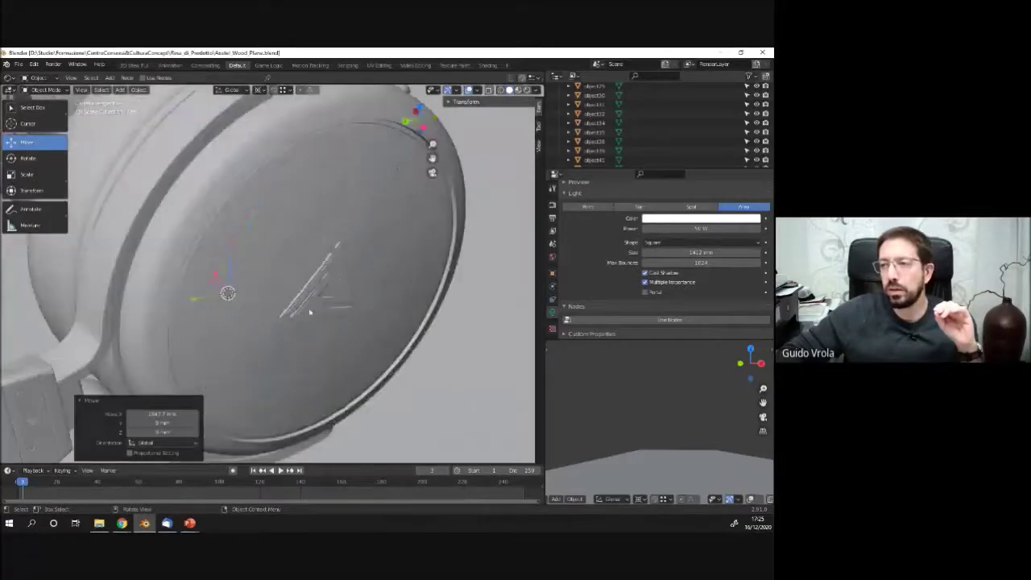
scroll(279, 308, up, 6)
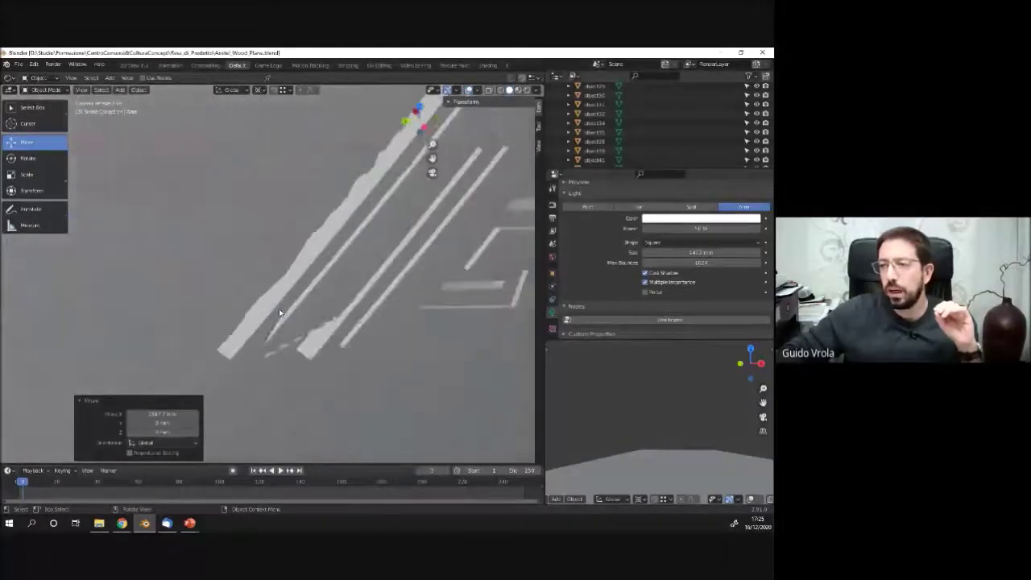
middle_drag(293, 316, 330, 323)
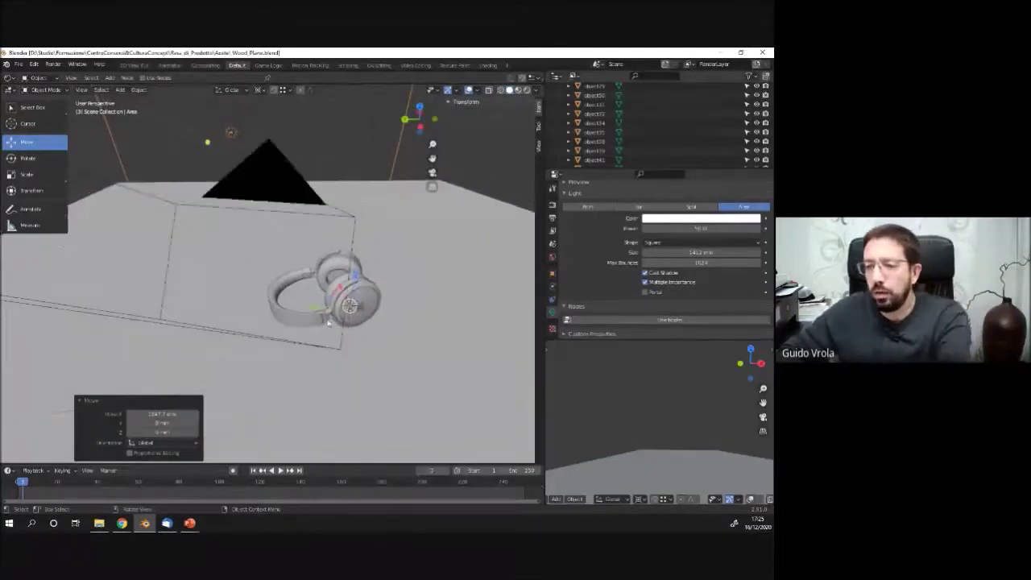
key(KP_0)
scroll(348, 312, down, 2)
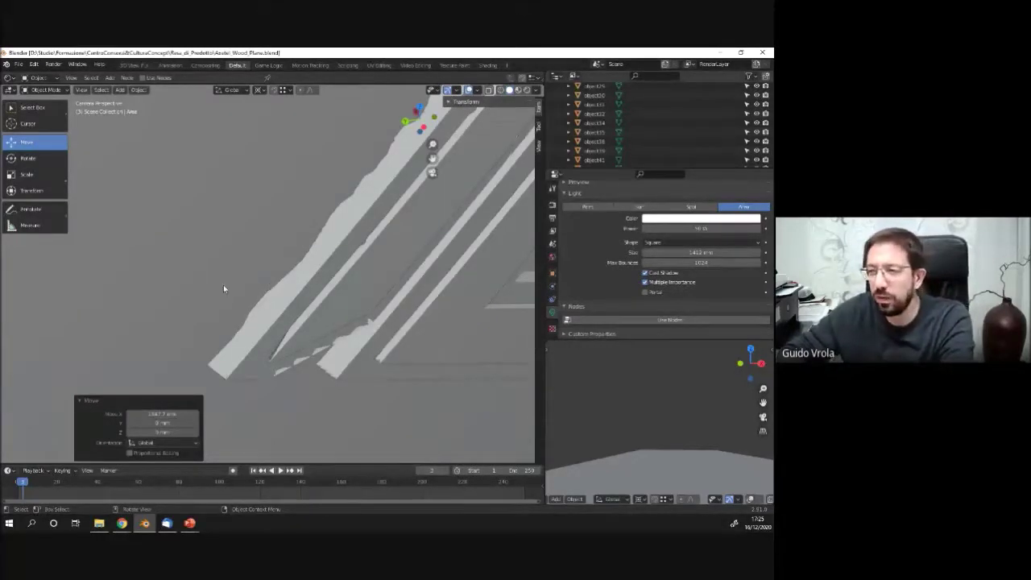
scroll(223, 287, down, 5)
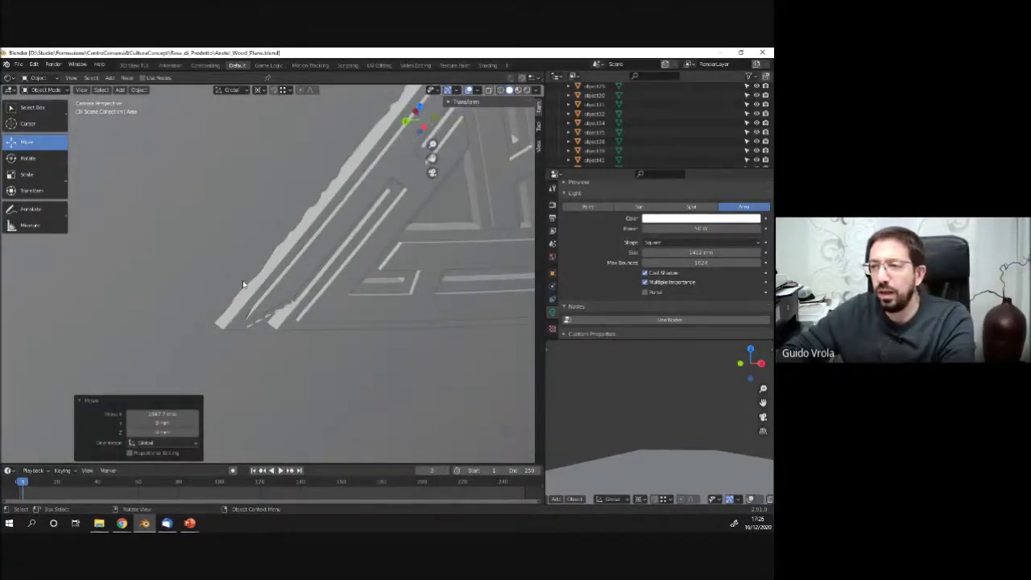
scroll(243, 283, down, 4)
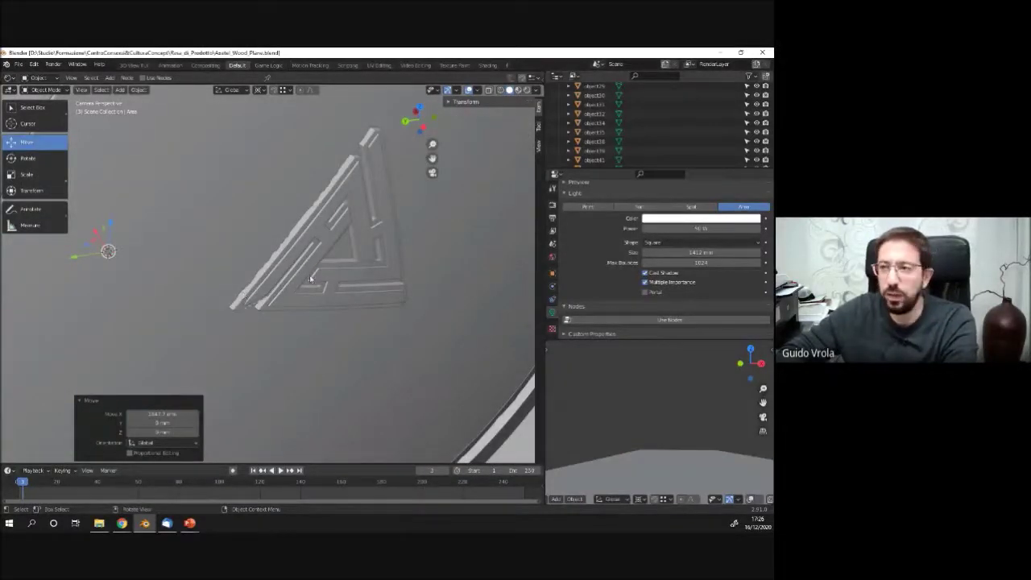
scroll(338, 297, down, 4)
scroll(304, 284, down, 5)
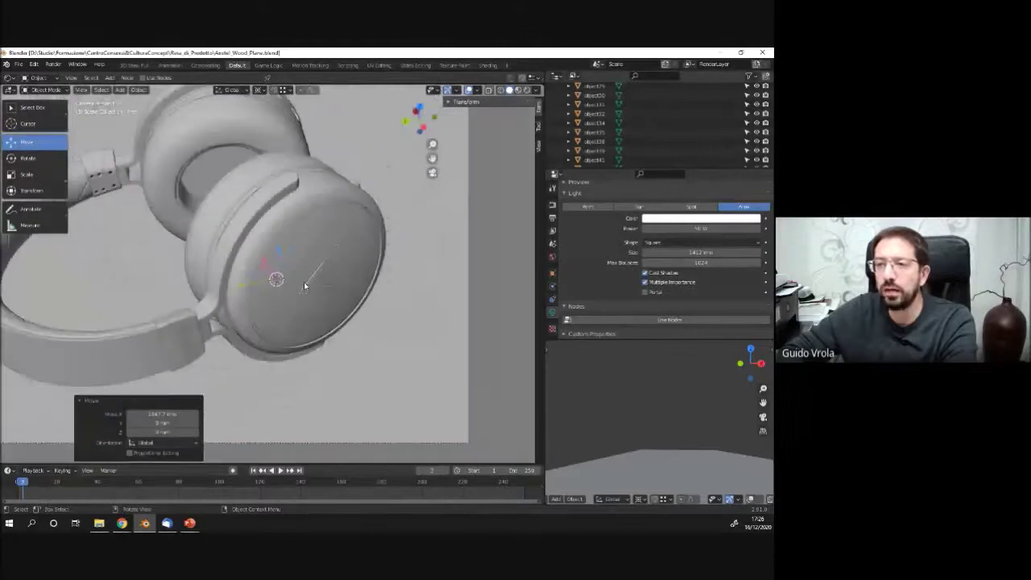
scroll(304, 282, down, 2)
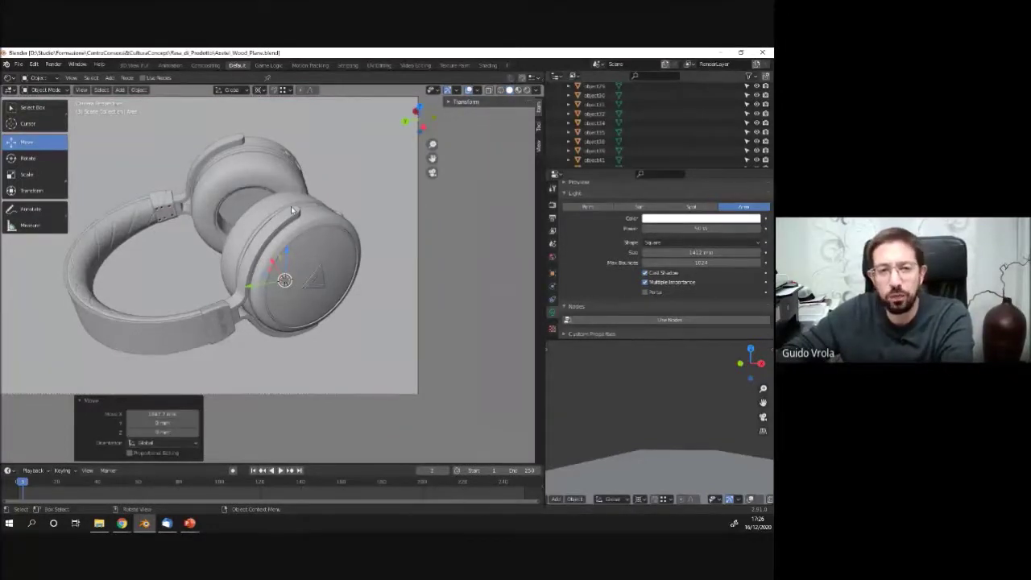
Examine the edges and rounded end of the arm on the near ear cup up close.
scroll(226, 252, up, 2)
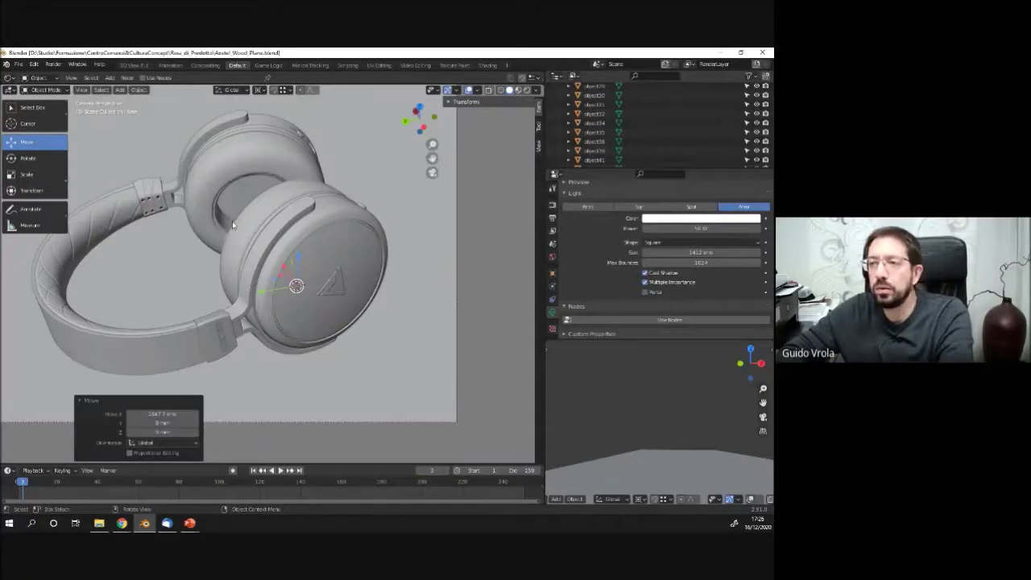
scroll(233, 225, up, 10)
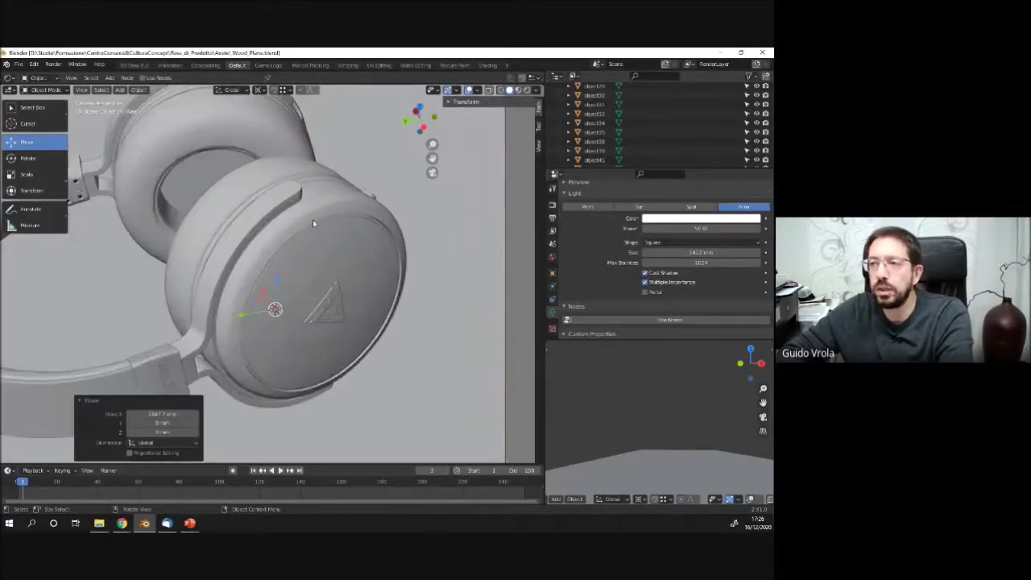
scroll(258, 206, up, 3)
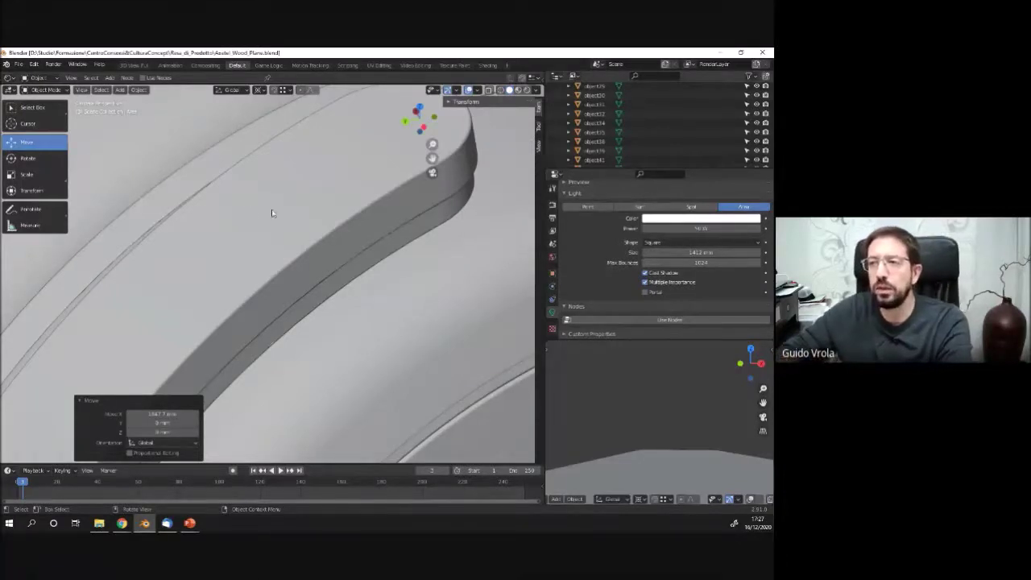
scroll(268, 230, down, 2)
scroll(245, 211, down, 2)
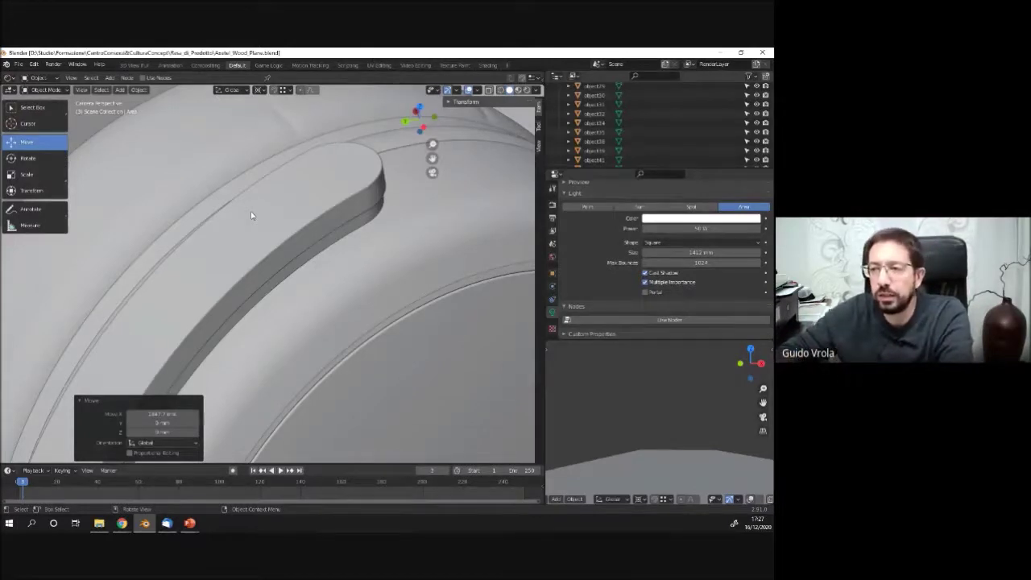
scroll(233, 217, up, 3)
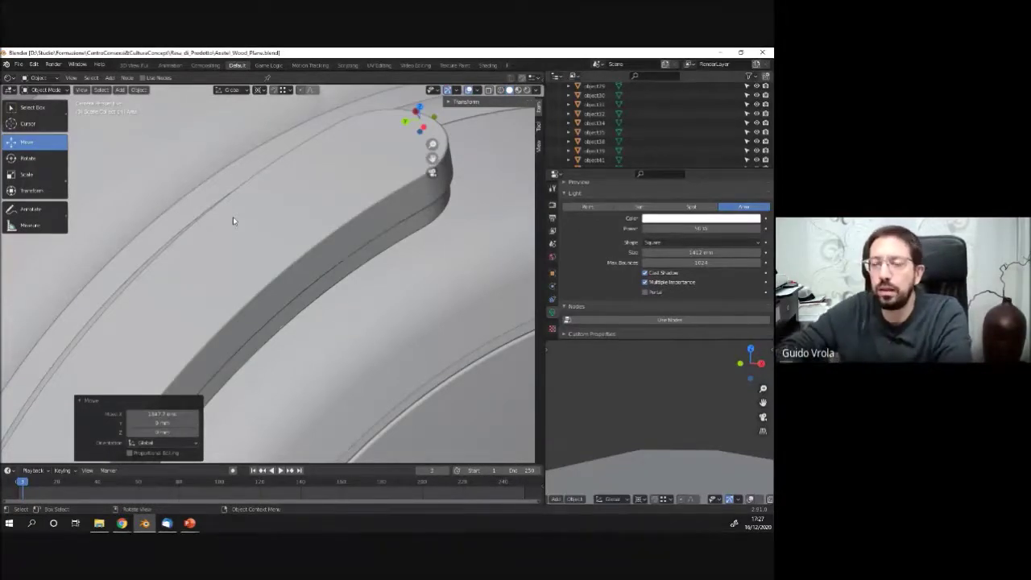
scroll(233, 217, down, 8)
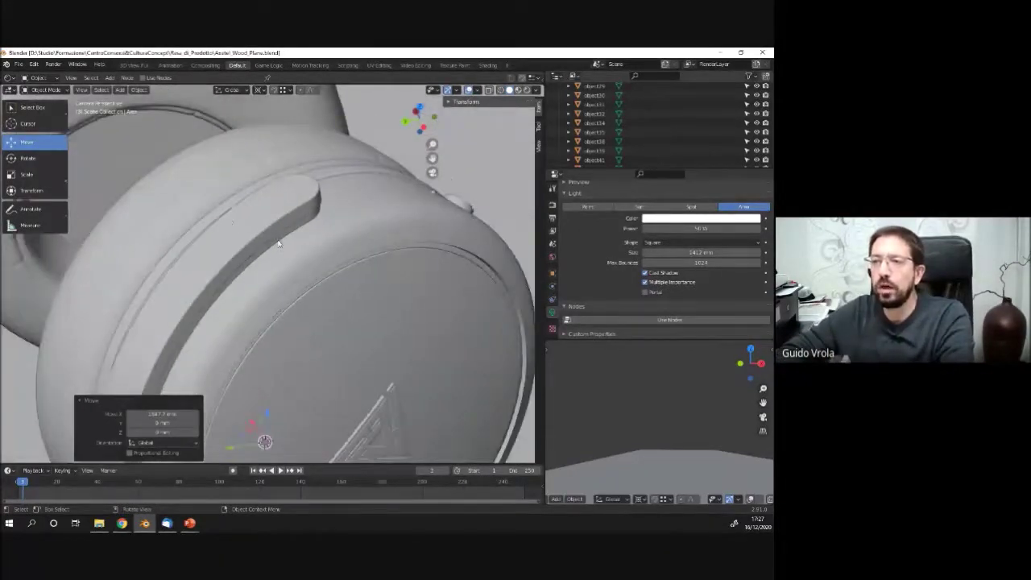
key(KP_0)
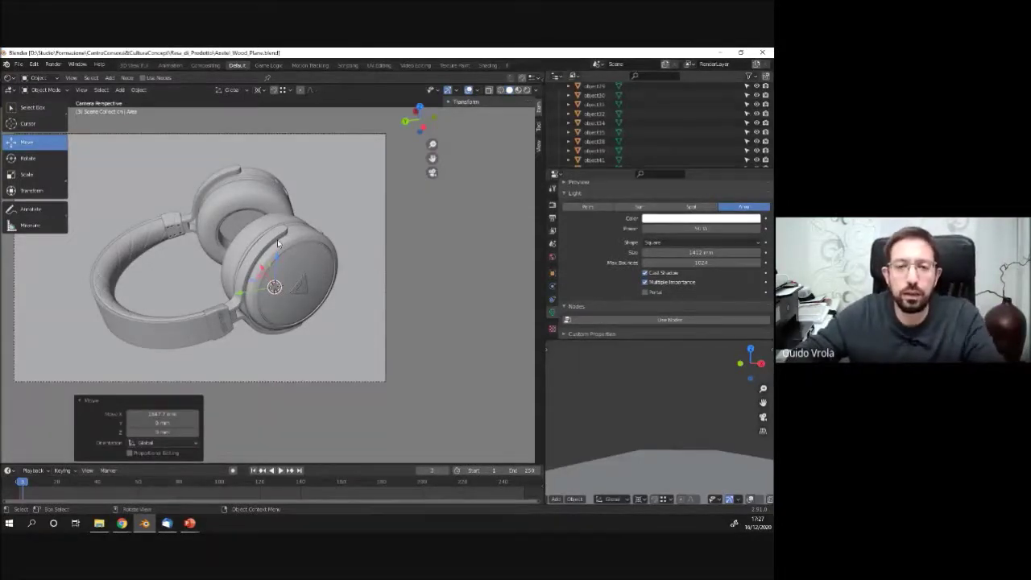
scroll(318, 169, up, 6)
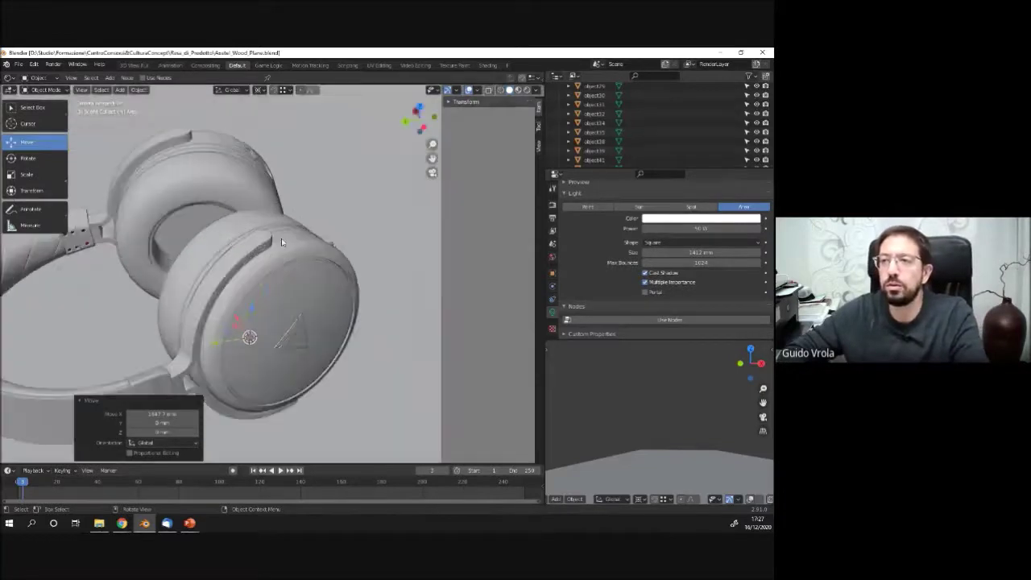
scroll(246, 245, up, 3)
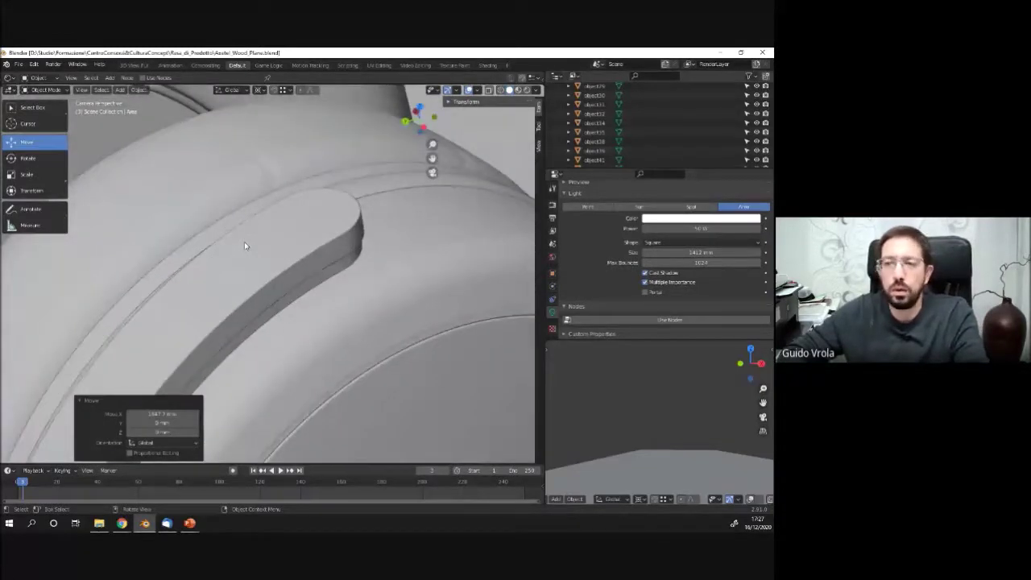
scroll(247, 241, down, 9)
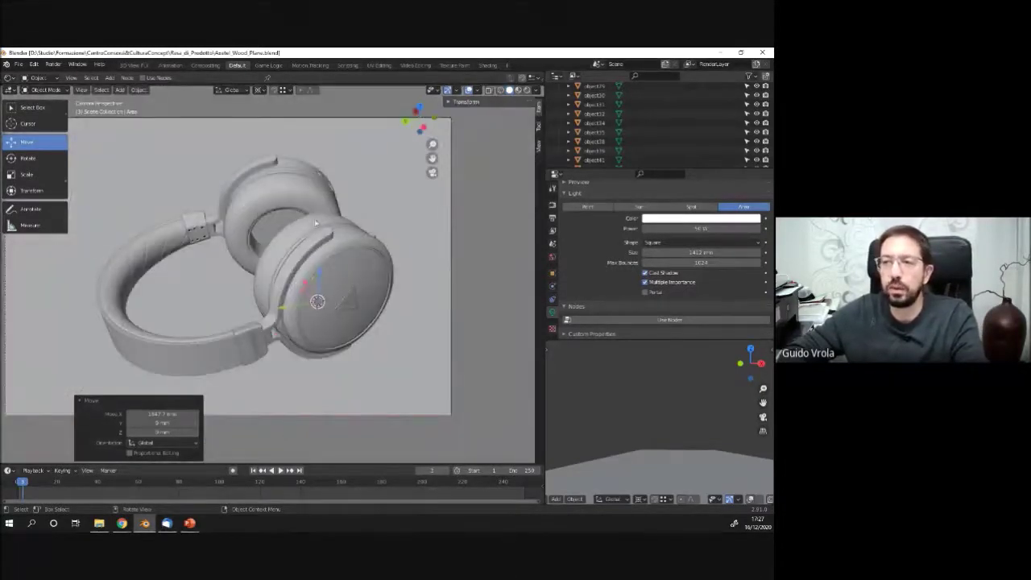
Examine the far ear cup's arm and its joint with the headband, and compare them with the whole headphones in the camera frame.
scroll(253, 181, down, 2)
scroll(253, 182, up, 2)
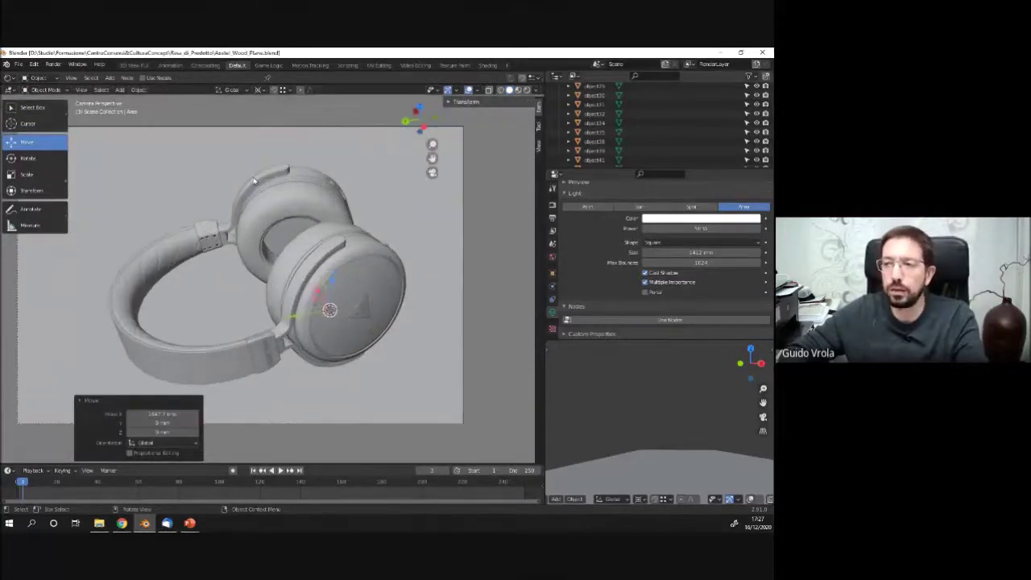
scroll(213, 194, up, 4)
scroll(212, 194, up, 2)
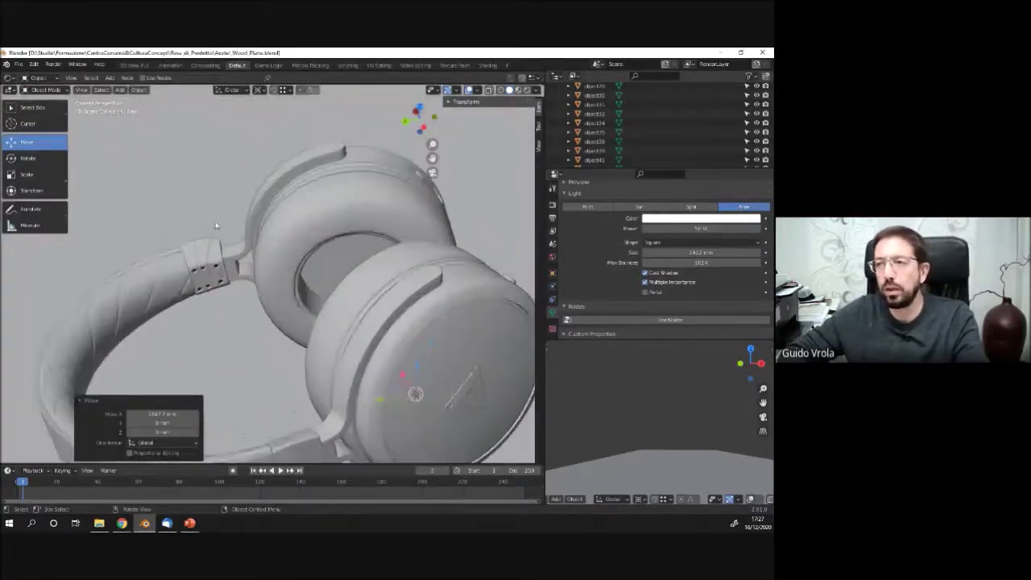
scroll(261, 183, up, 2)
scroll(261, 183, up, 2)
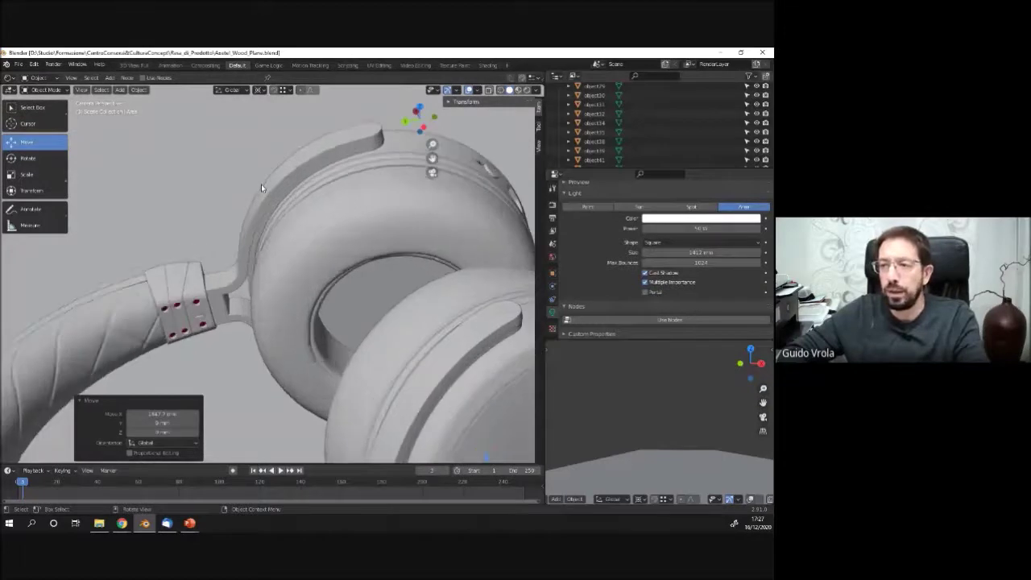
scroll(261, 184, up, 2)
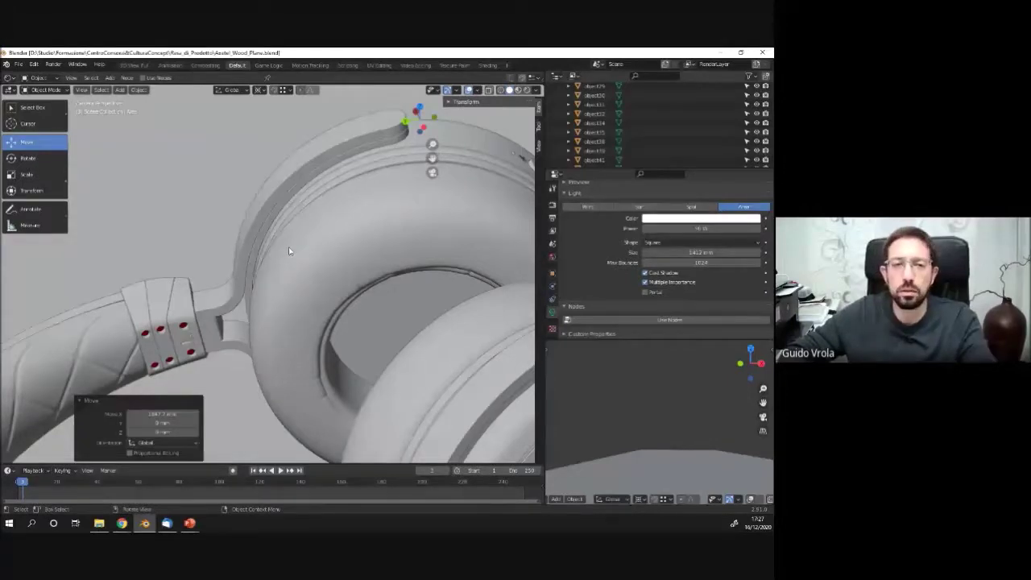
key(Home)
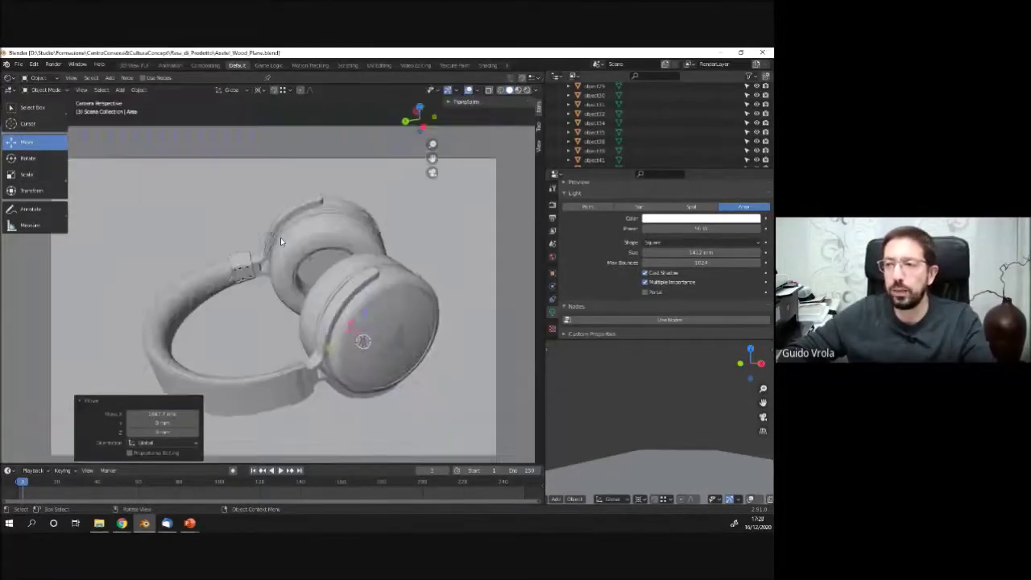
scroll(281, 238, up, 2)
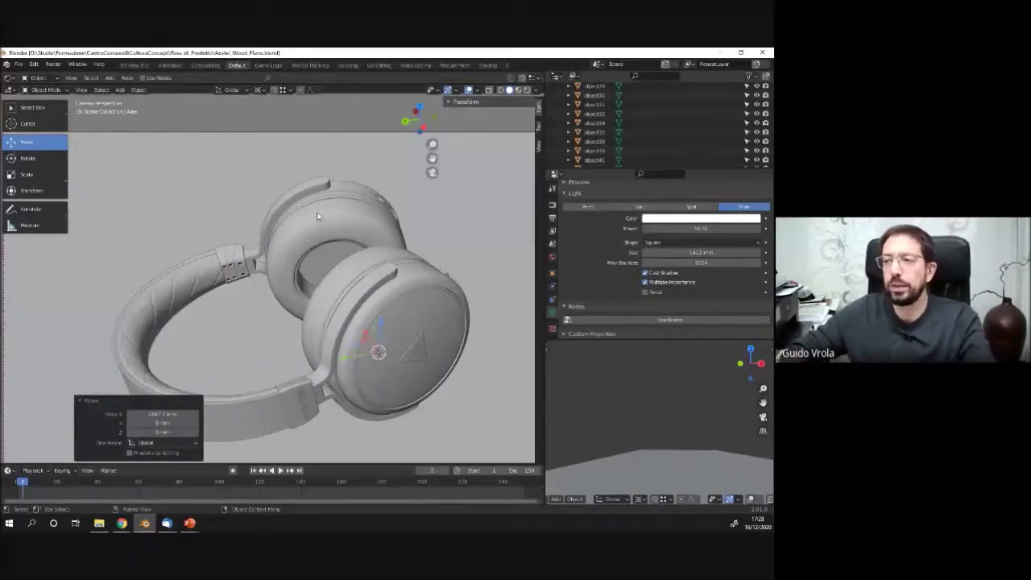
scroll(318, 216, down, 2)
middle_drag(317, 215, 363, 244)
scroll(326, 217, up, 2)
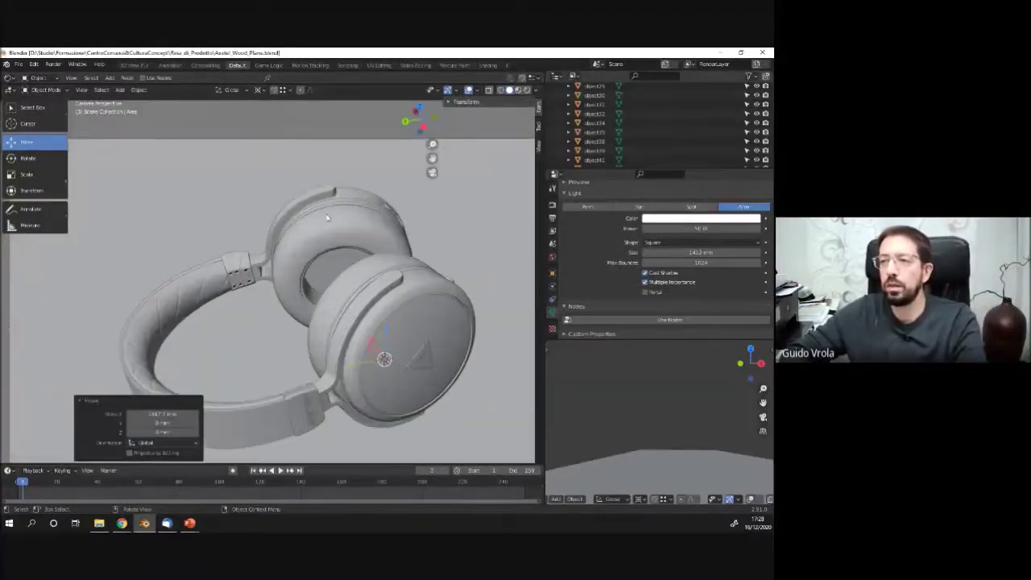
scroll(363, 243, down, 2)
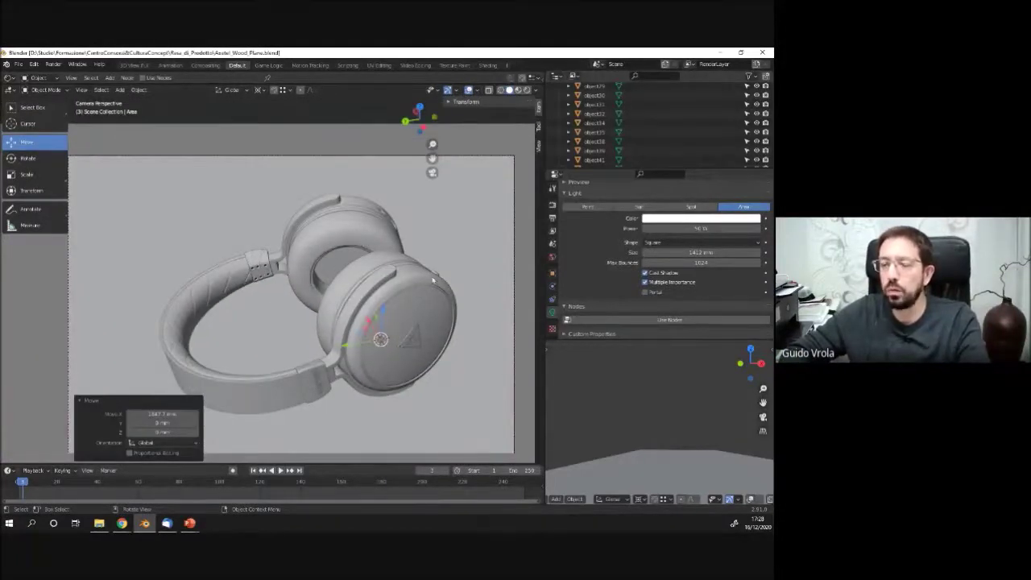
Examine the seam lines and rounded tip of the far ear cup's arm up close in the camera view.
scroll(345, 221, up, 2)
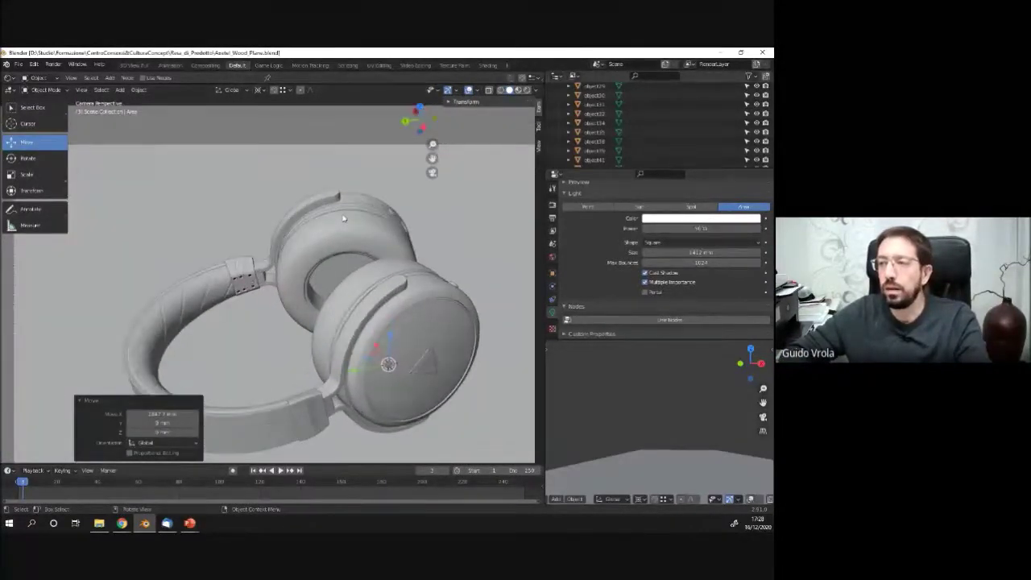
scroll(343, 217, up, 6)
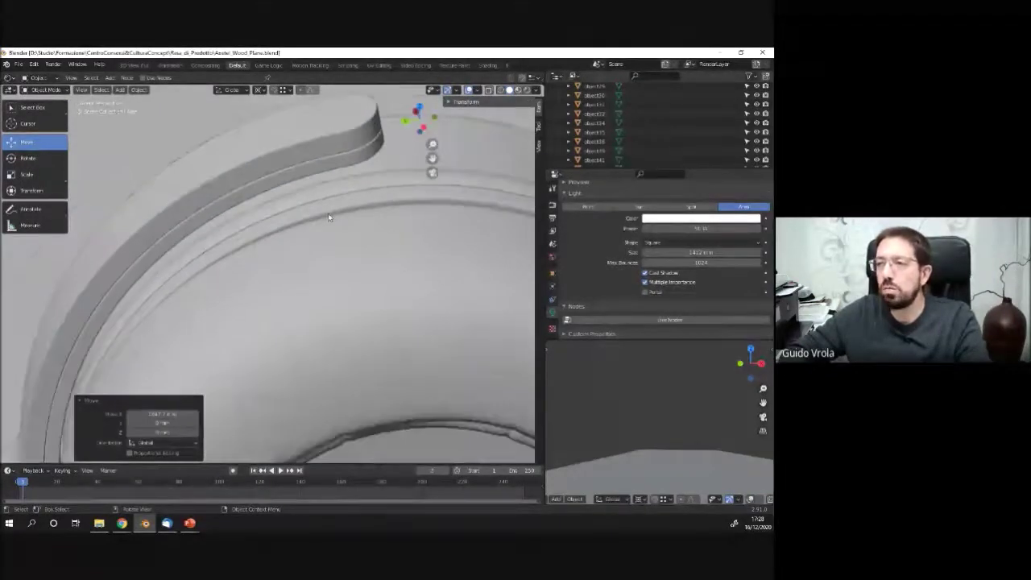
scroll(328, 217, up, 2)
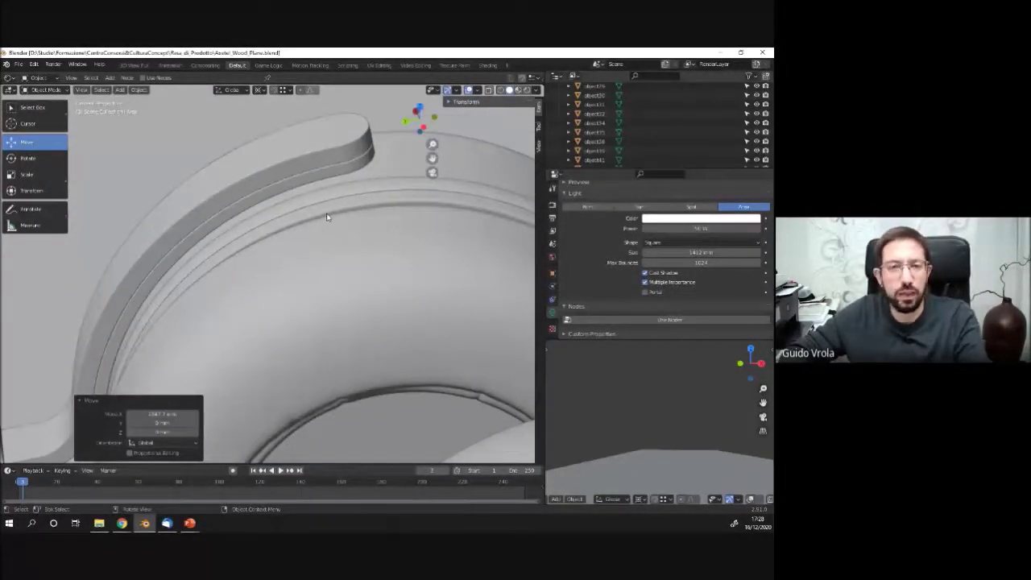
scroll(327, 215, down, 3)
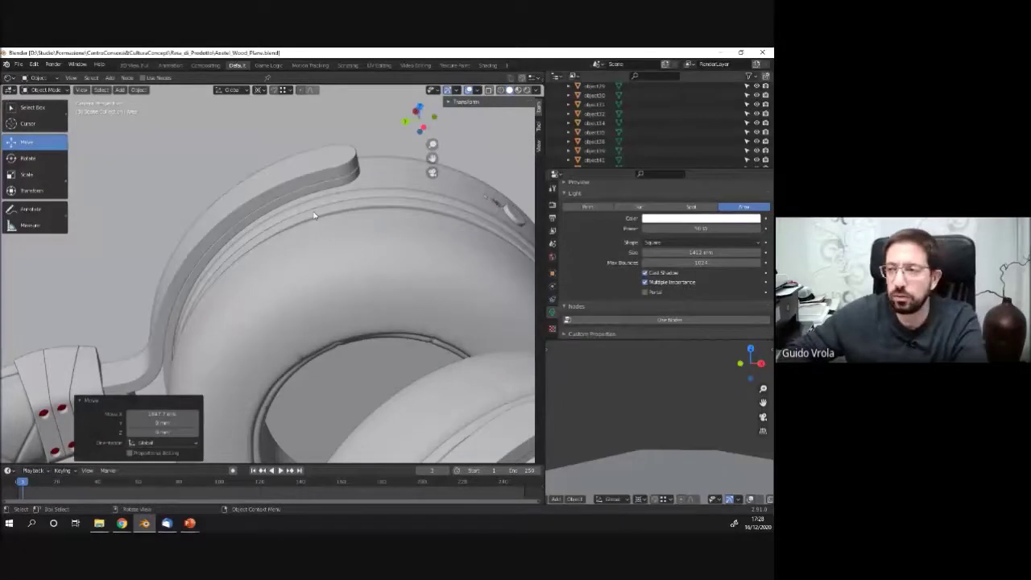
scroll(308, 157, up, 3)
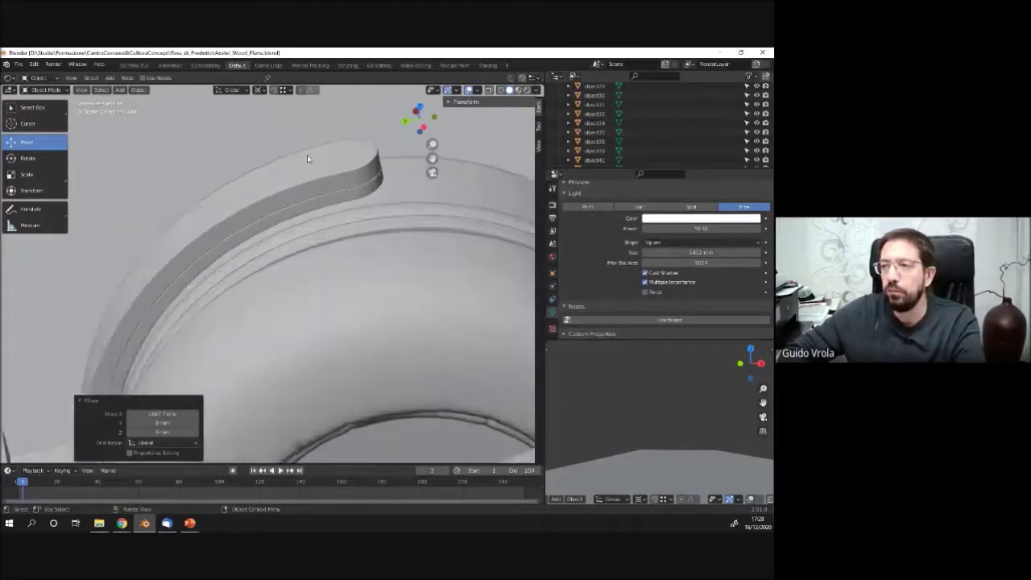
scroll(307, 158, up, 4)
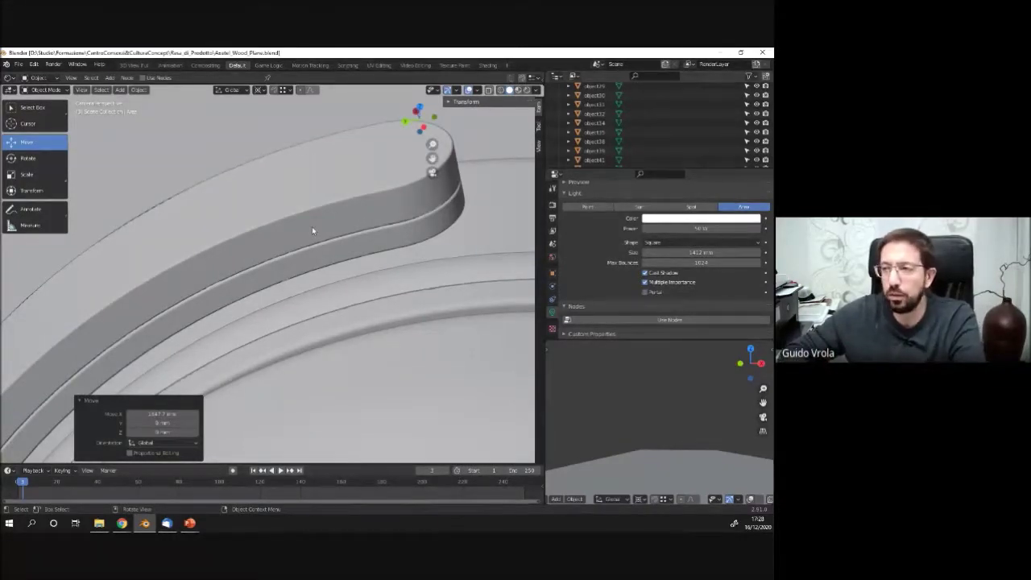
middle_drag(293, 217, 127, 360)
scroll(253, 232, down, 3)
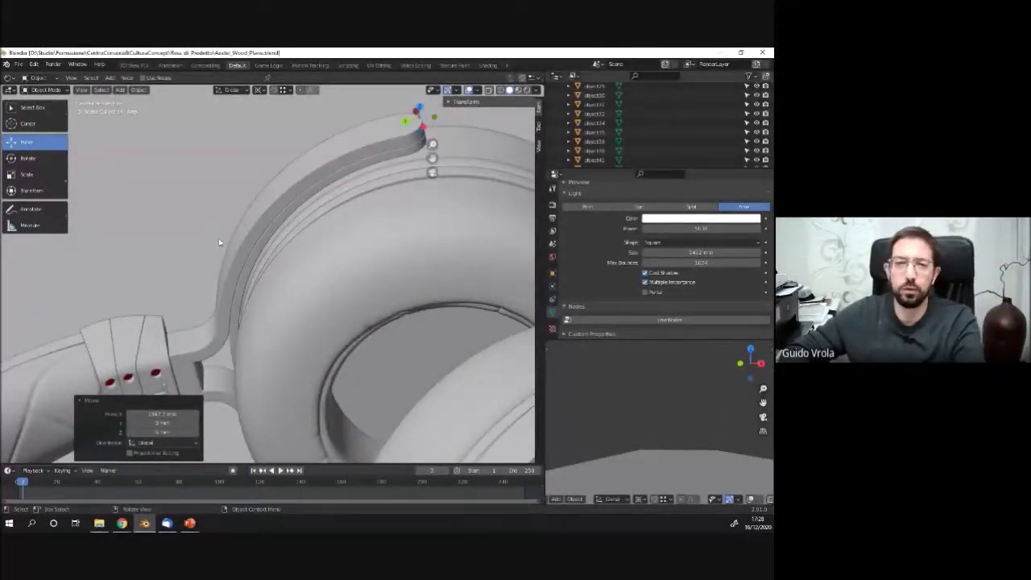
scroll(299, 165, up, 3)
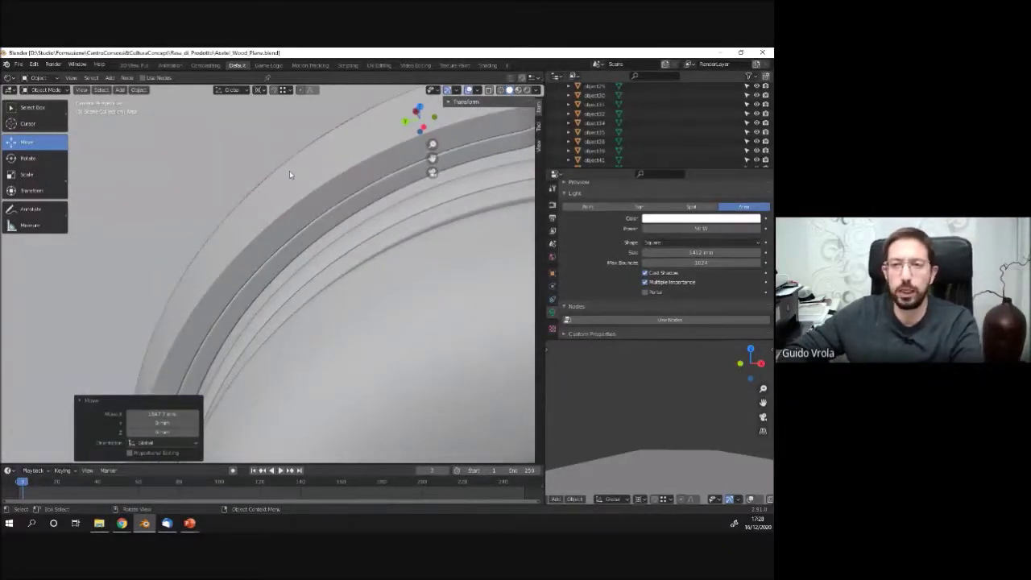
scroll(302, 197, up, 2)
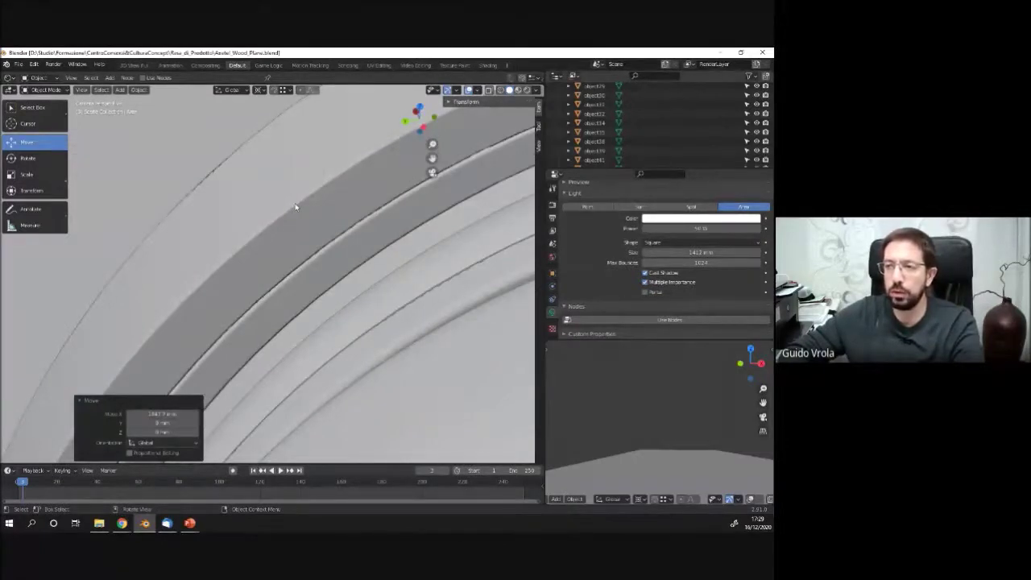
scroll(294, 206, down, 5)
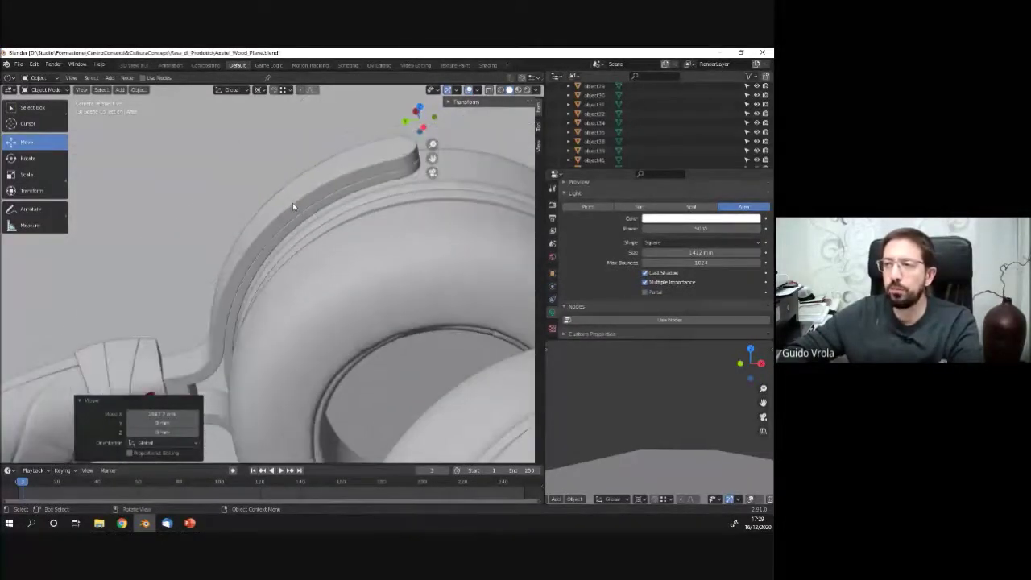
Examine the bend where the far ear cup's arm meets the headband, along with the arm's outer edge.
scroll(292, 202, down, 1)
middle_drag(219, 375, 208, 348)
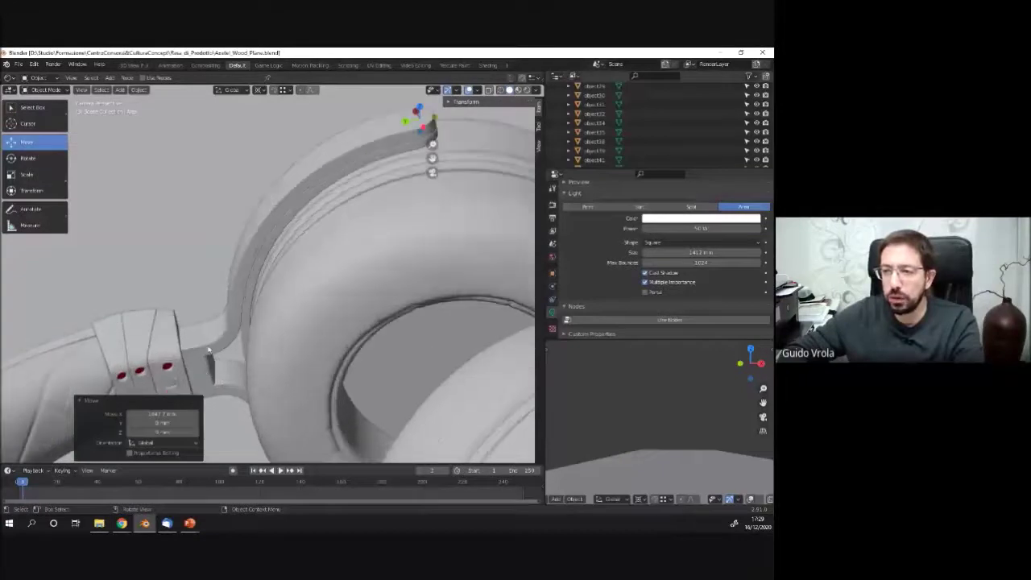
scroll(230, 316, up, 3)
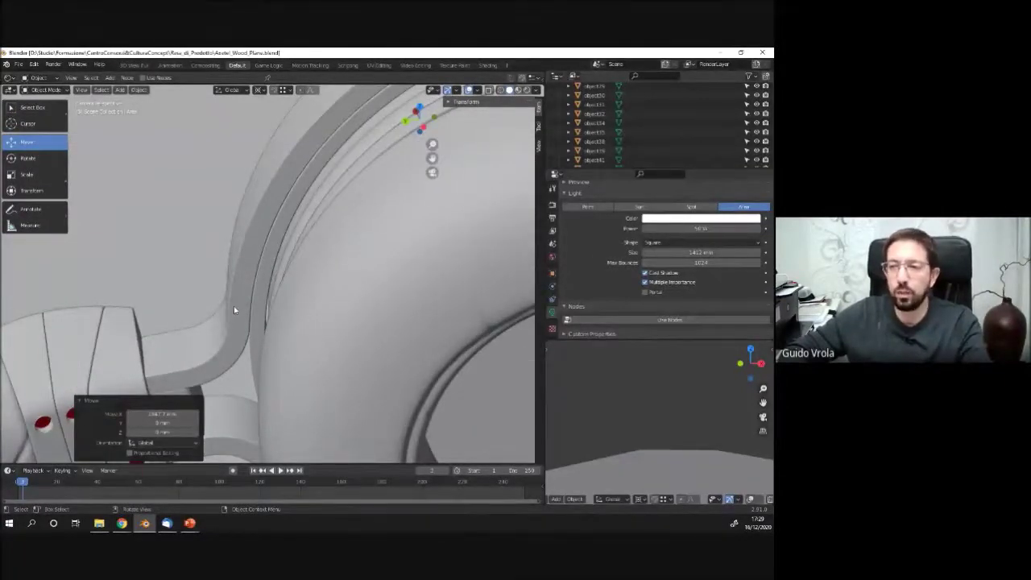
scroll(233, 293, down, 3)
middle_drag(233, 294, 258, 302)
scroll(274, 307, up, 5)
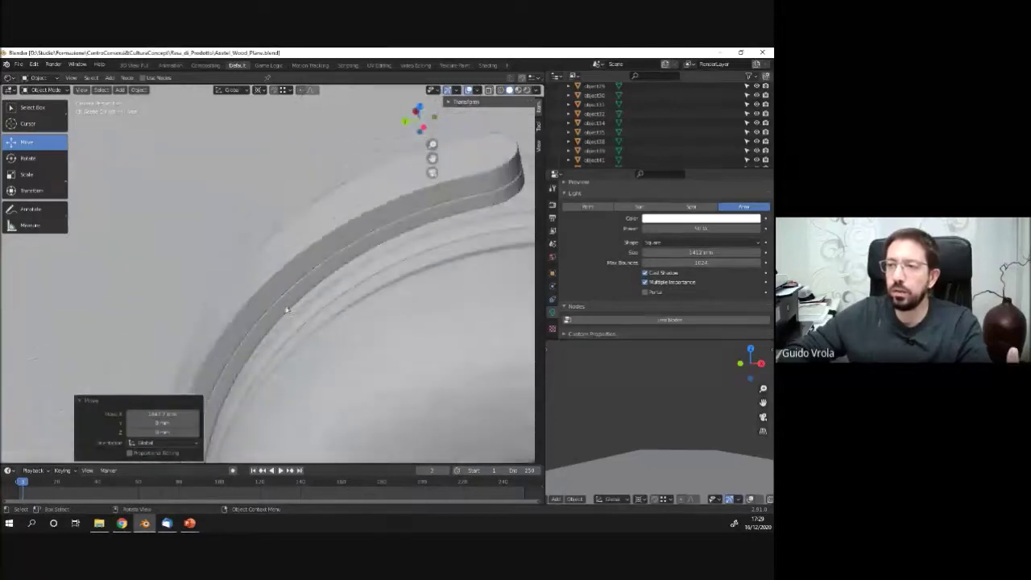
scroll(274, 302, up, 2)
scroll(266, 341, up, 1)
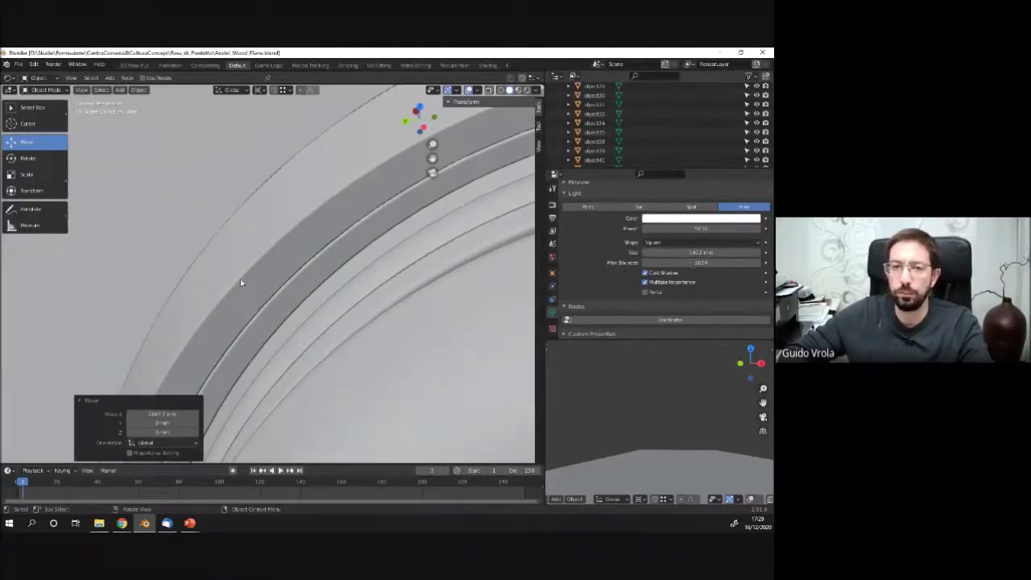
scroll(213, 279, down, 3)
scroll(213, 279, down, 3)
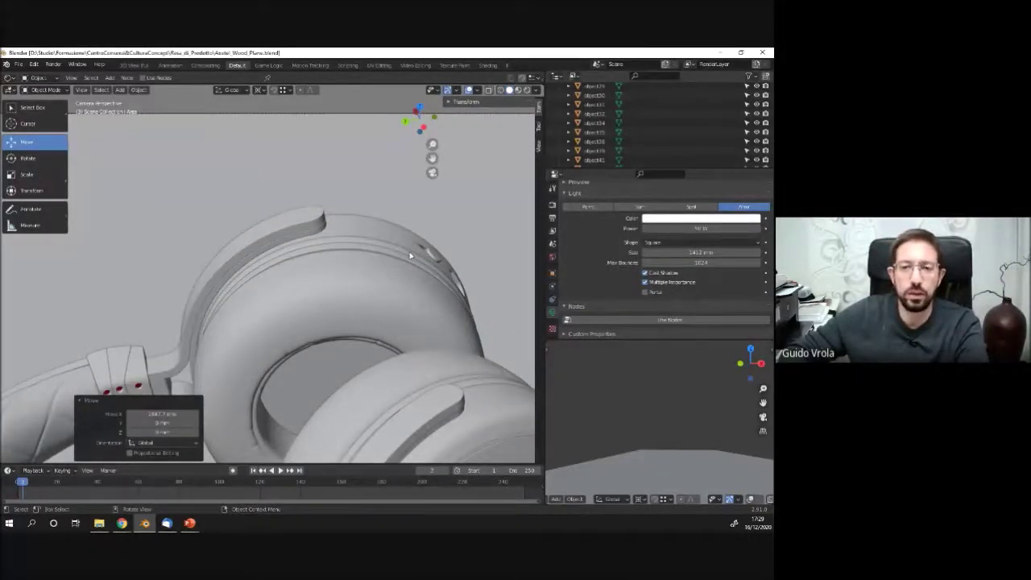
scroll(355, 240, down, 3)
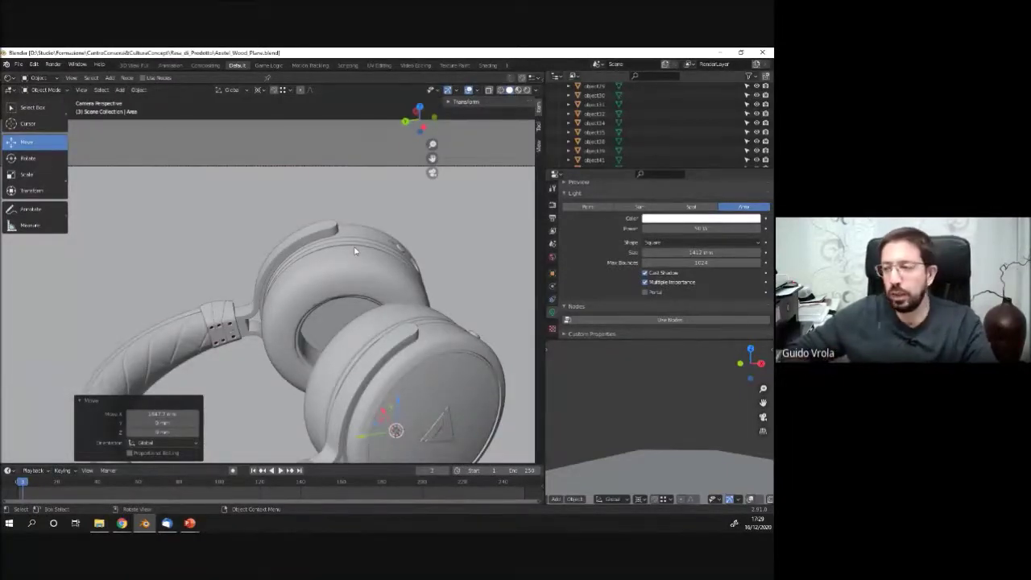
Examine the headband's end piece beside the near ear cup up close and return to the camera view.
scroll(362, 226, down, 4)
middle_drag(416, 293, 329, 418)
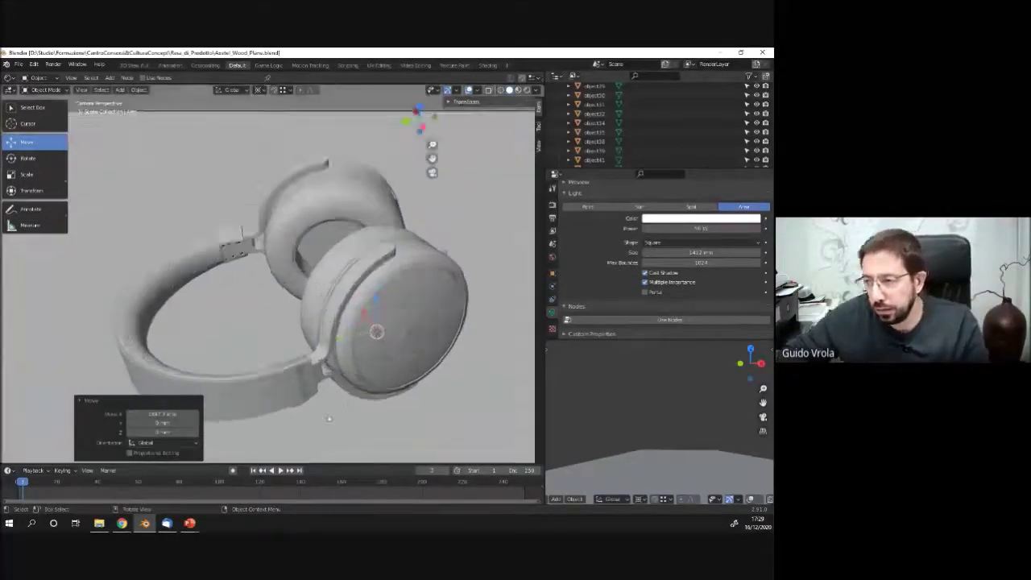
scroll(329, 419, up, 6)
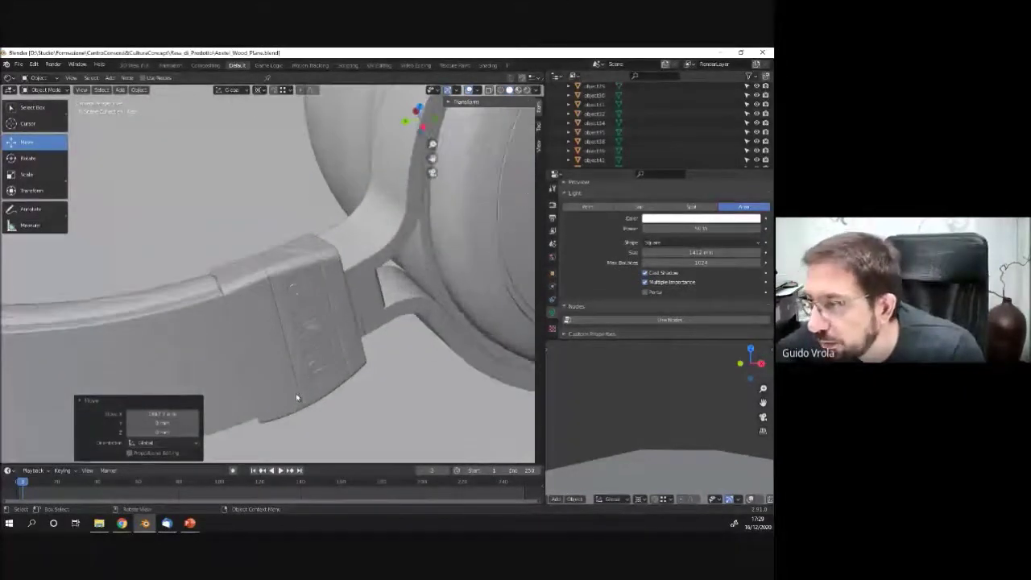
scroll(295, 393, down, 3)
middle_drag(296, 393, 236, 314)
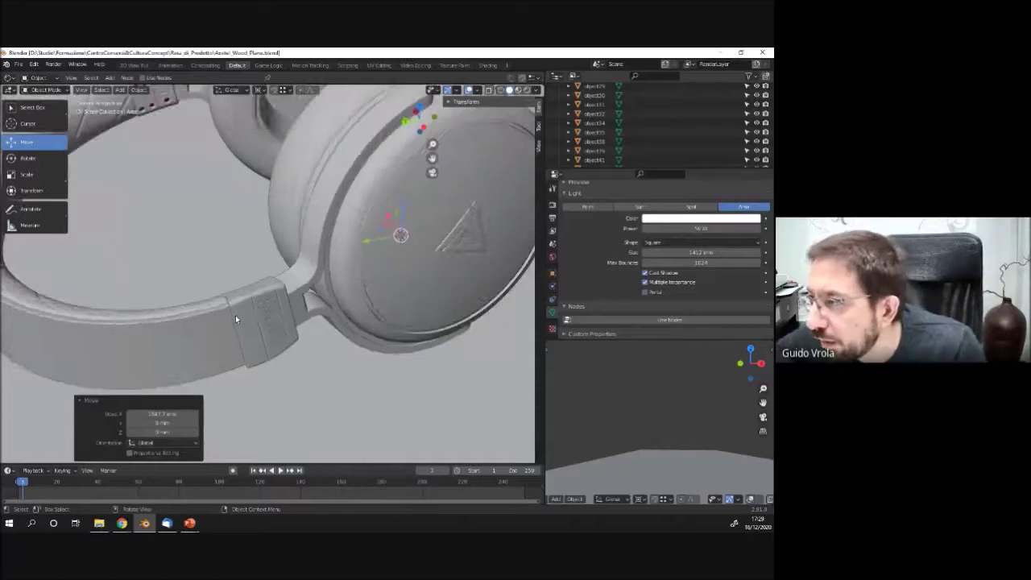
key(KP_0)
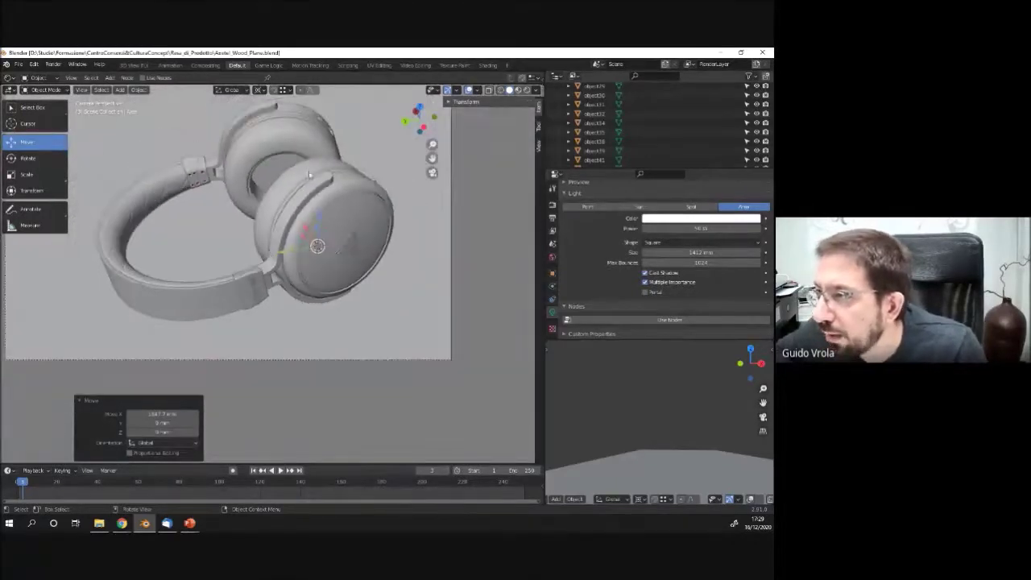
Leave the camera view and examine the buttons and small holes along the ear cup's outer rim.
middle_drag(400, 258, 484, 368)
scroll(483, 368, up, 3)
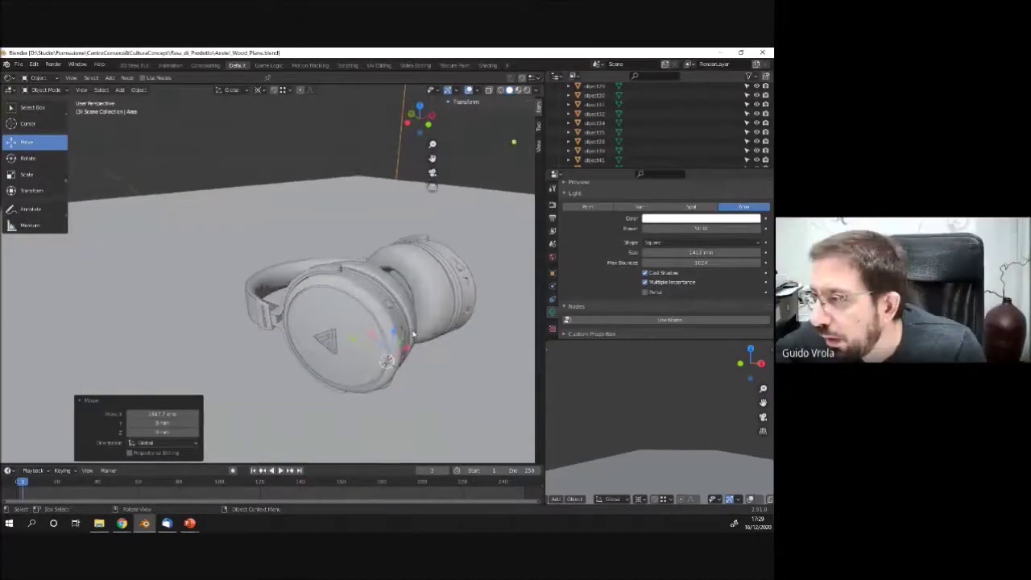
scroll(413, 333, up, 5)
mouse_move(357, 357)
middle_down()
mouse_move(318, 340)
mouse_move(451, 374)
mouse_move(452, 397)
mouse_move(357, 356)
middle_up()
scroll(451, 374, down, 4)
scroll(459, 402, up, 3)
scroll(459, 403, up, 3)
middle_drag(263, 301, 273, 292)
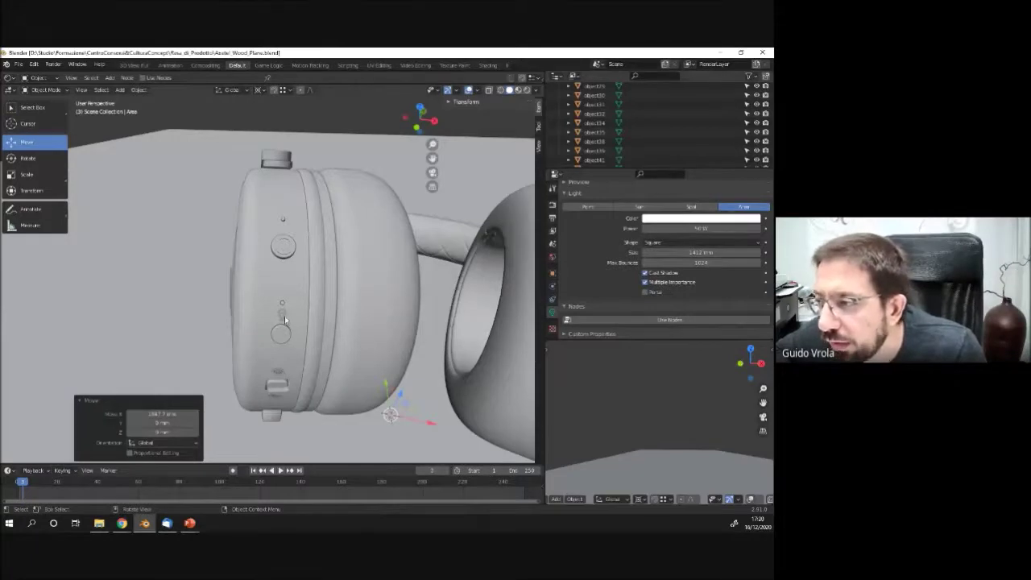
middle_drag(215, 270, 273, 288)
scroll(214, 255, down, 5)
scroll(345, 283, down, 5)
Examine the whole headphones from the logo side and compare them with the camera framing.
middle_drag(345, 282, 357, 265)
scroll(357, 266, up, 7)
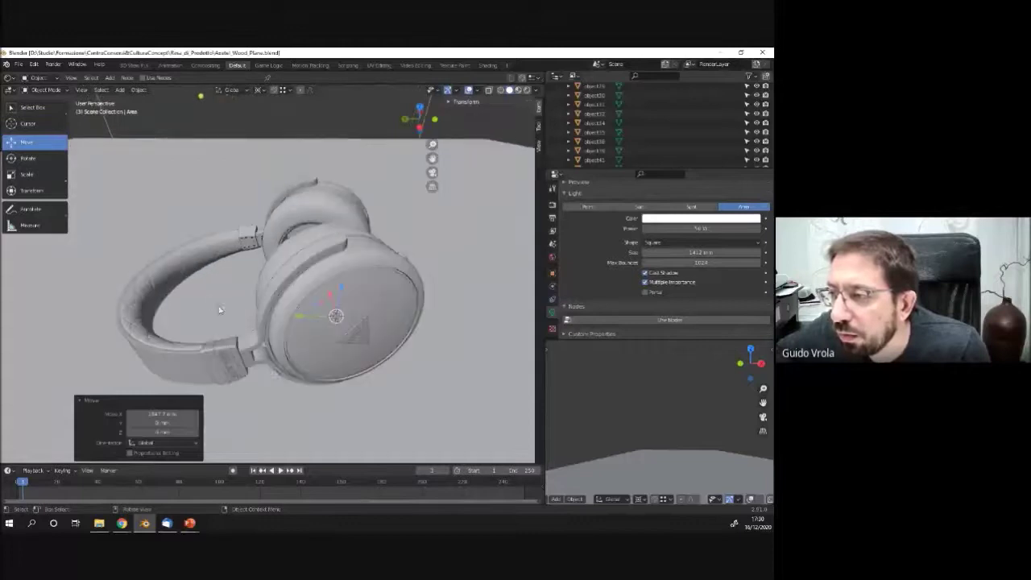
scroll(336, 240, down, 1)
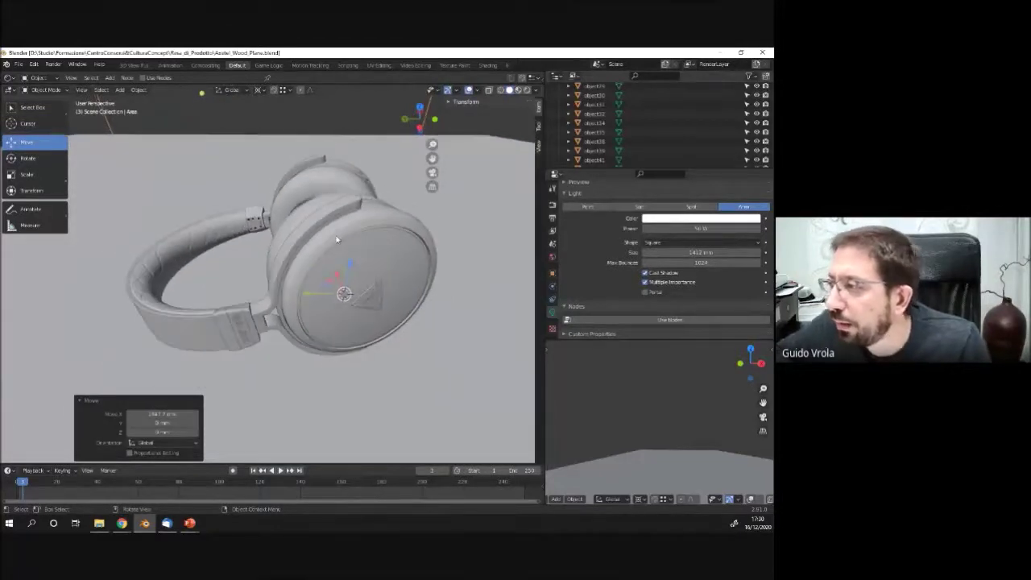
scroll(337, 240, up, 1)
scroll(322, 282, down, 5)
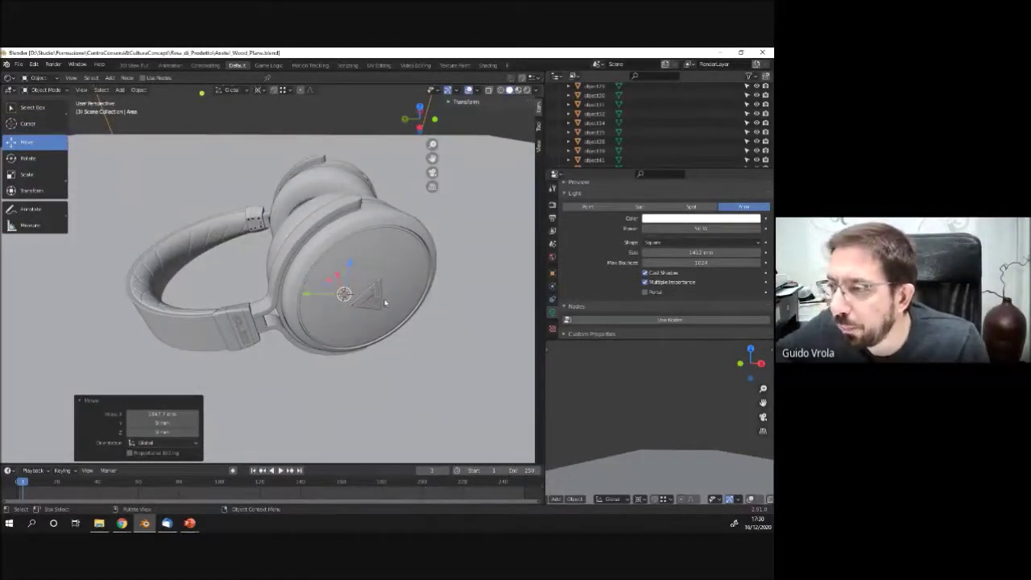
scroll(308, 323, up, 3)
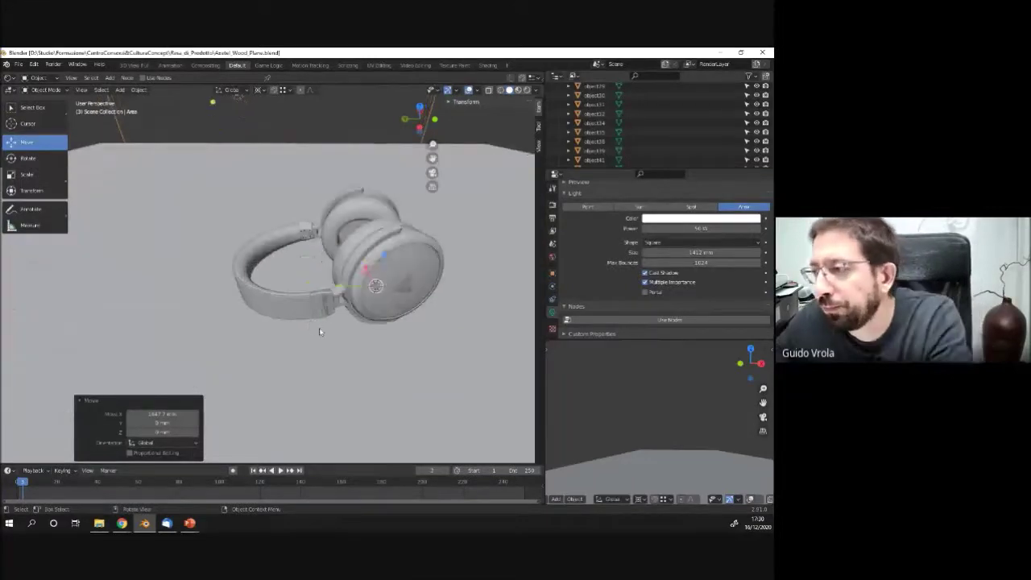
scroll(319, 331, up, 1)
scroll(319, 331, up, 2)
key(KP_0)
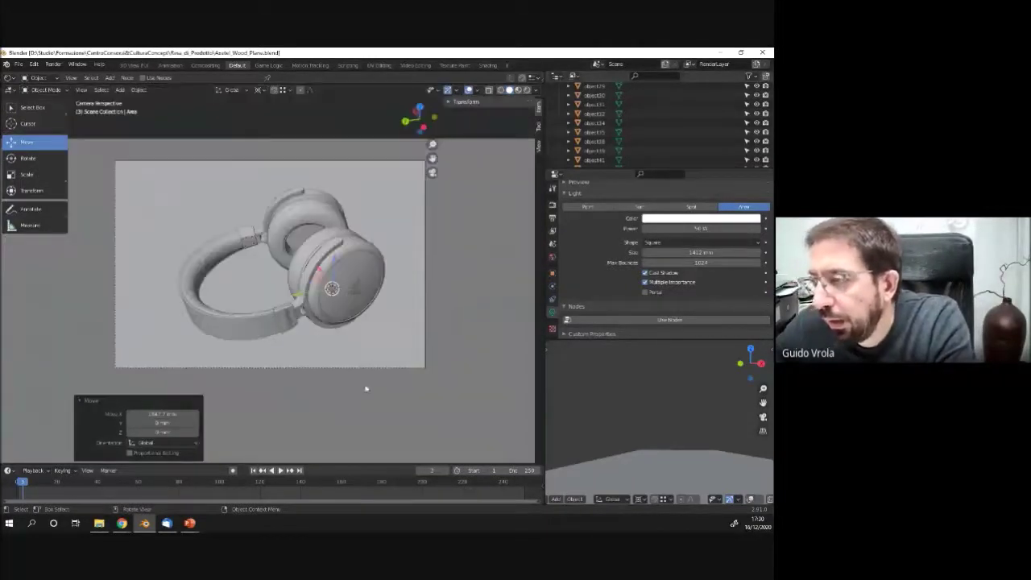
Leave the camera view and select the ground plane beneath the headphones.
scroll(366, 389, down, 1)
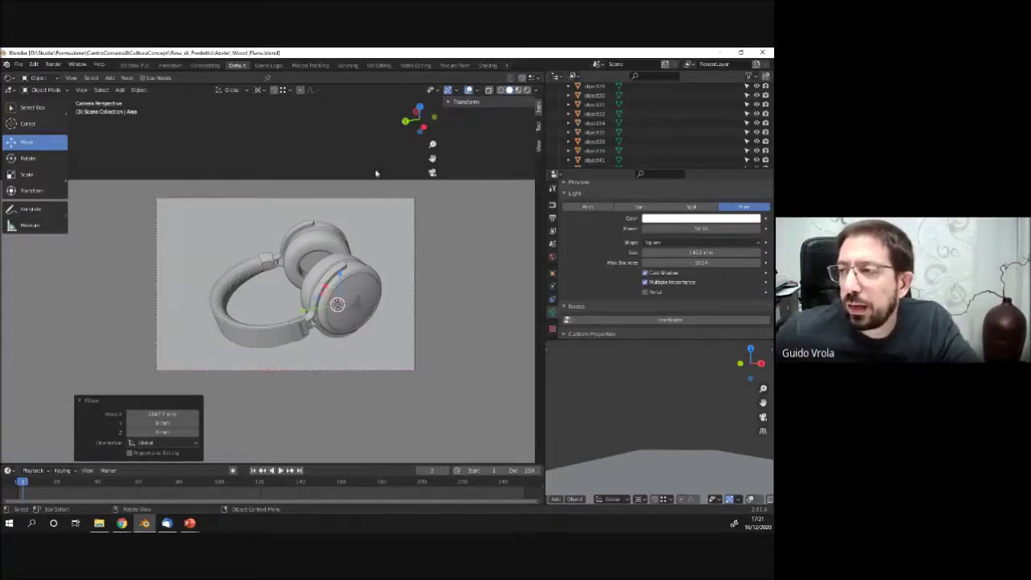
scroll(376, 213, down, 3)
middle_drag(376, 213, 291, 314)
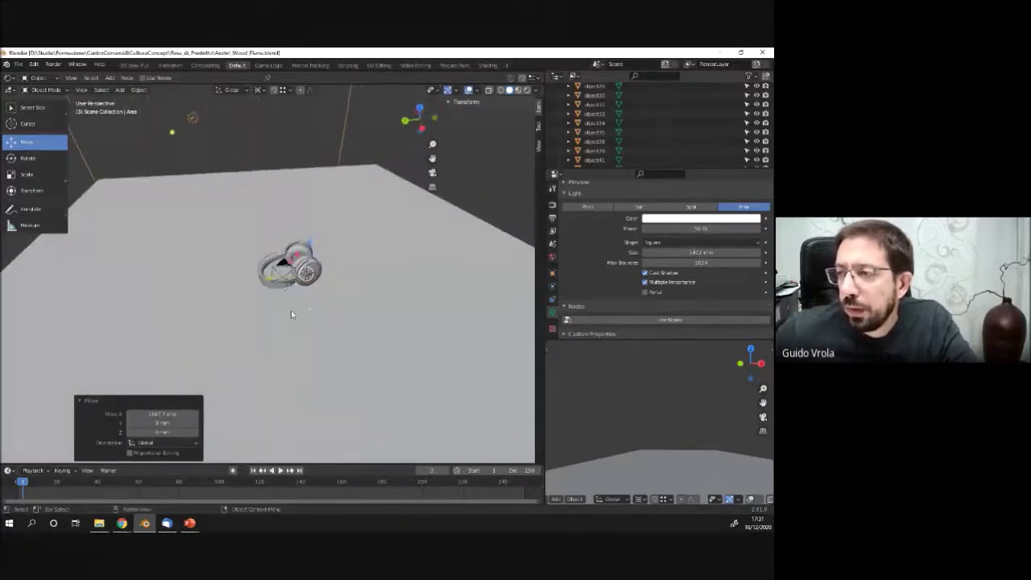
click(433, 243)
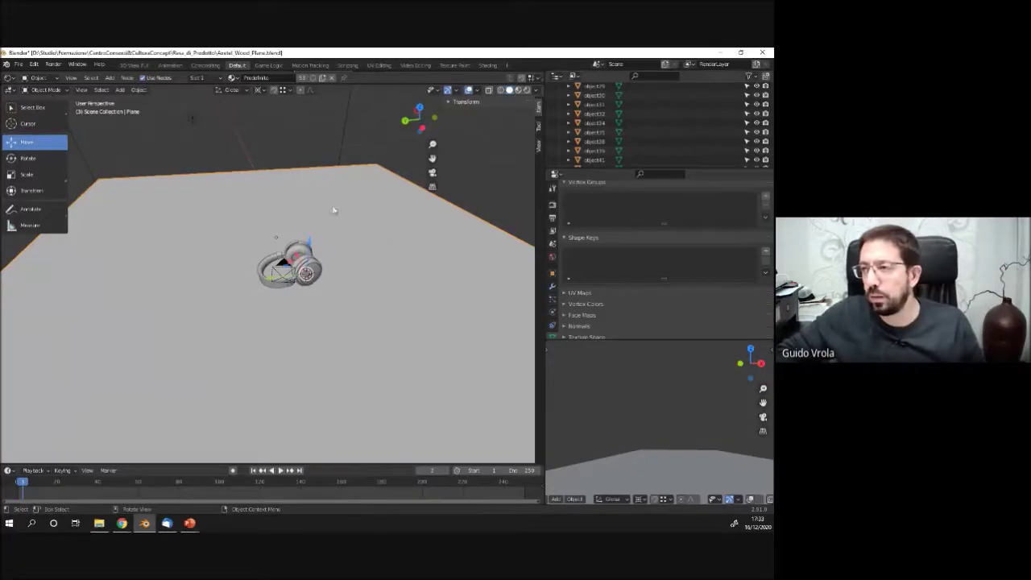
scroll(331, 361, up, 5)
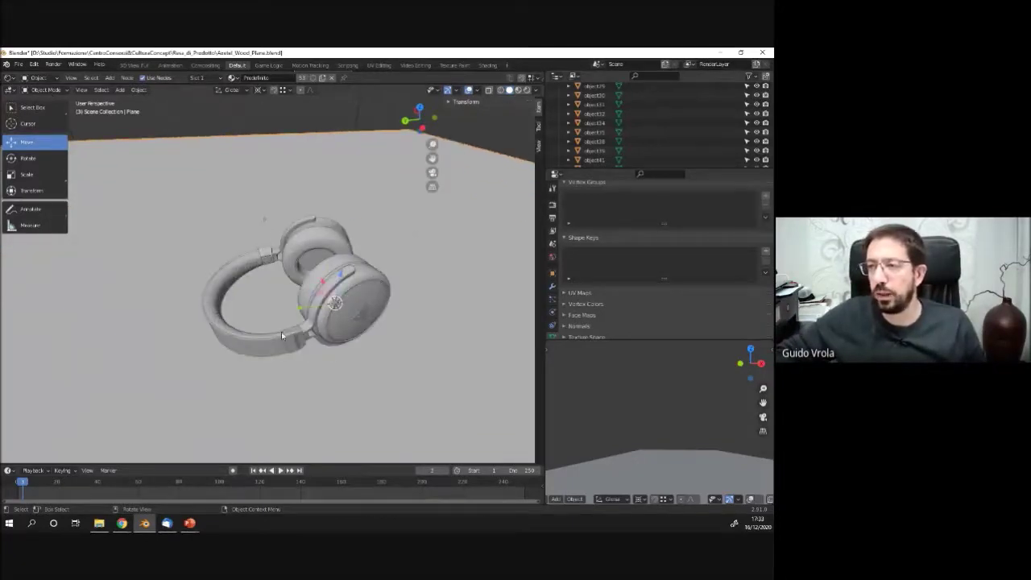
scroll(281, 332, up, 4)
scroll(416, 372, down, 3)
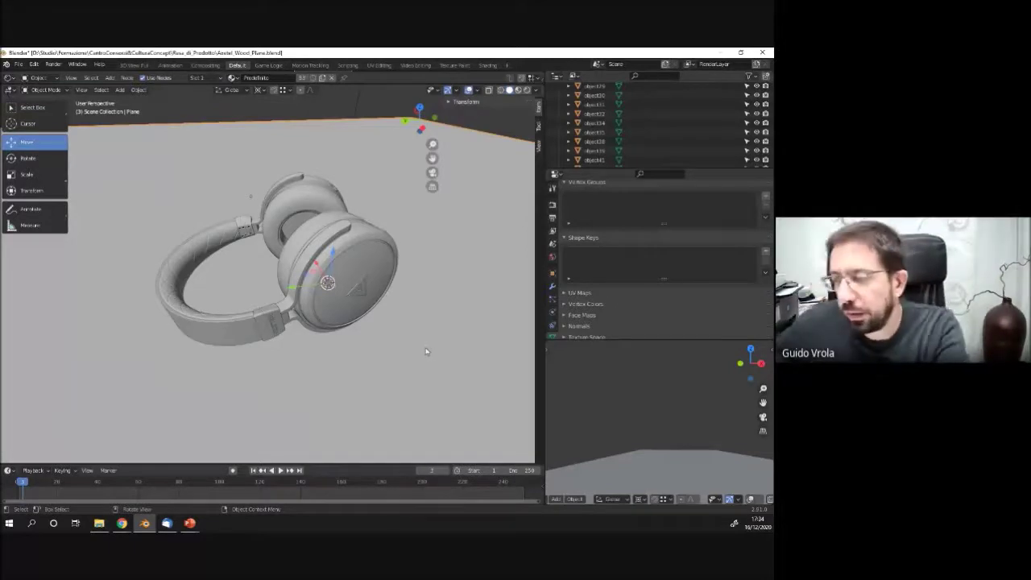
middle_drag(243, 216, 250, 243)
scroll(267, 273, down, 5)
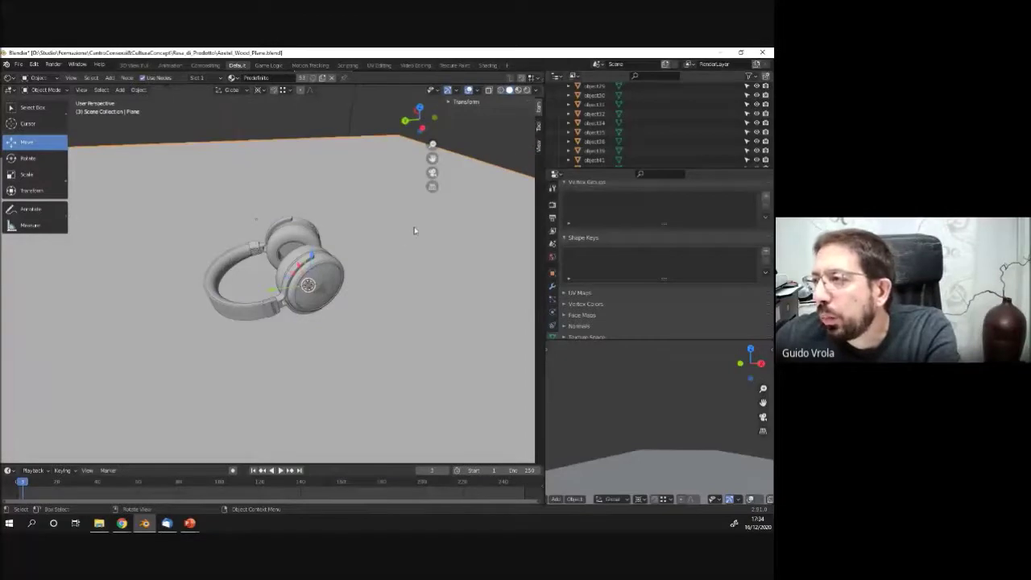
Switch to the Shading workspace and show the whole World background node network.
click(487, 65)
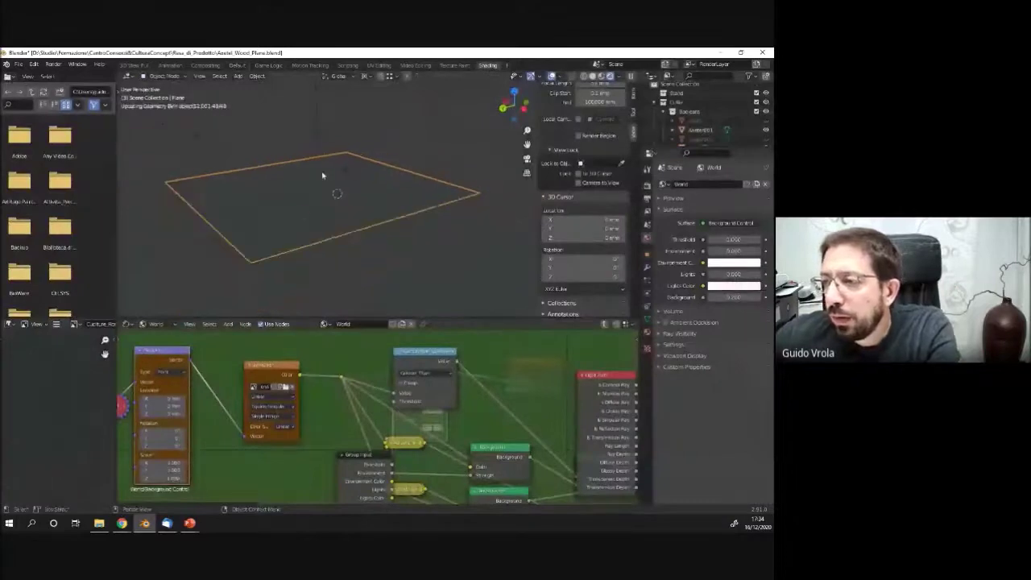
scroll(293, 449, down, 4)
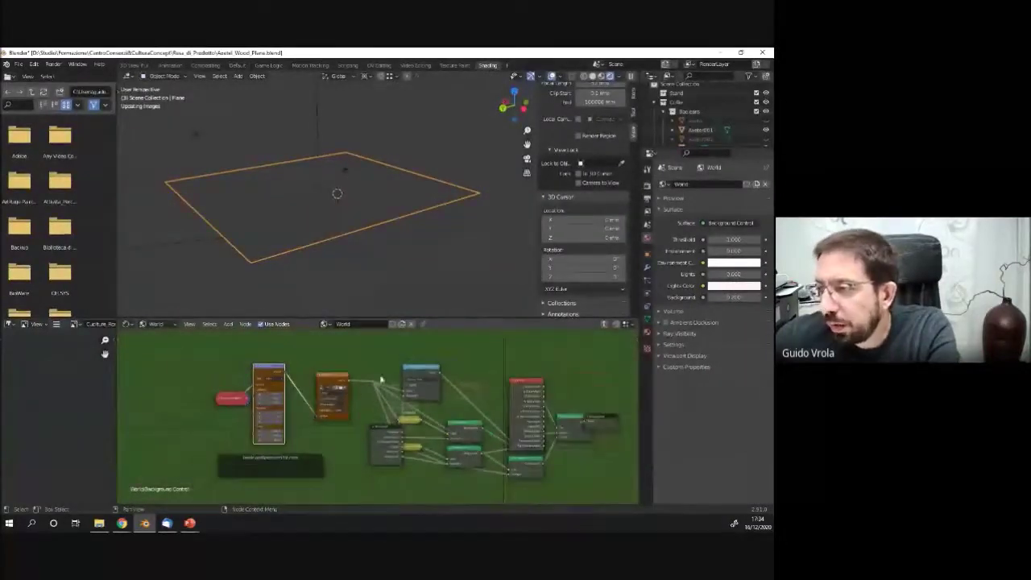
Show the ground plane's object material nodes instead of the World network and examine its Principled BSDF settings.
click(153, 324)
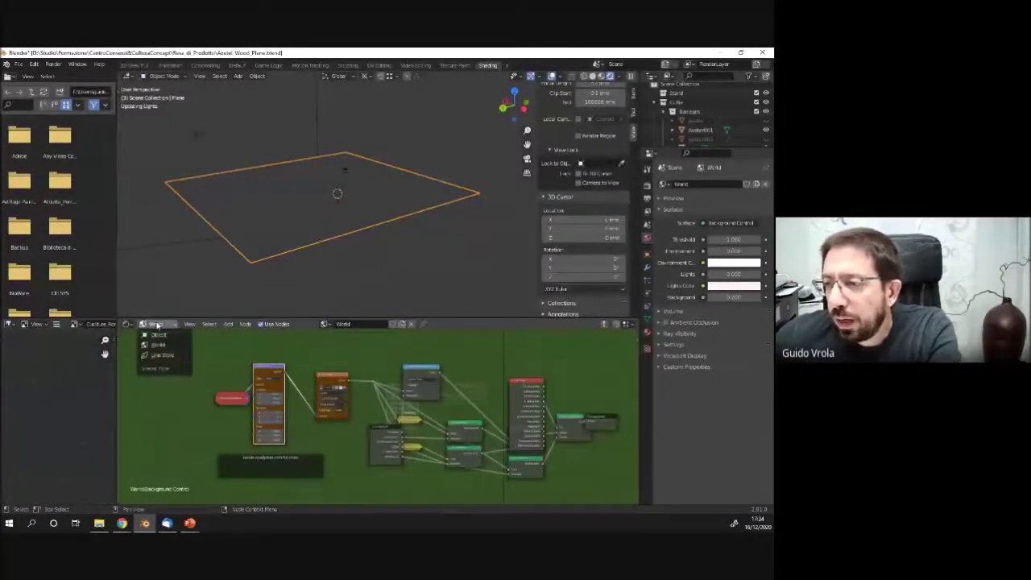
click(162, 335)
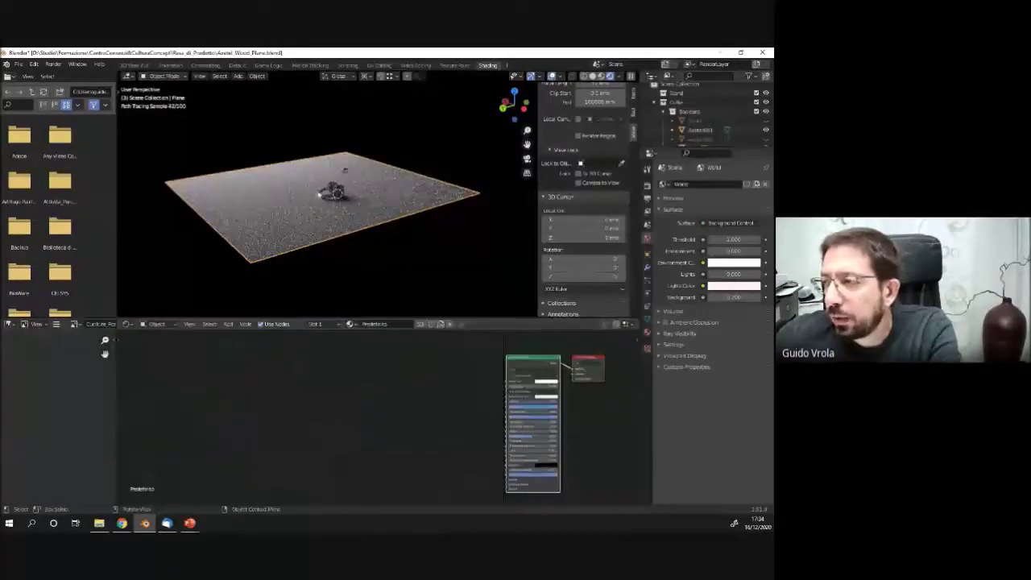
scroll(288, 262, up, 1)
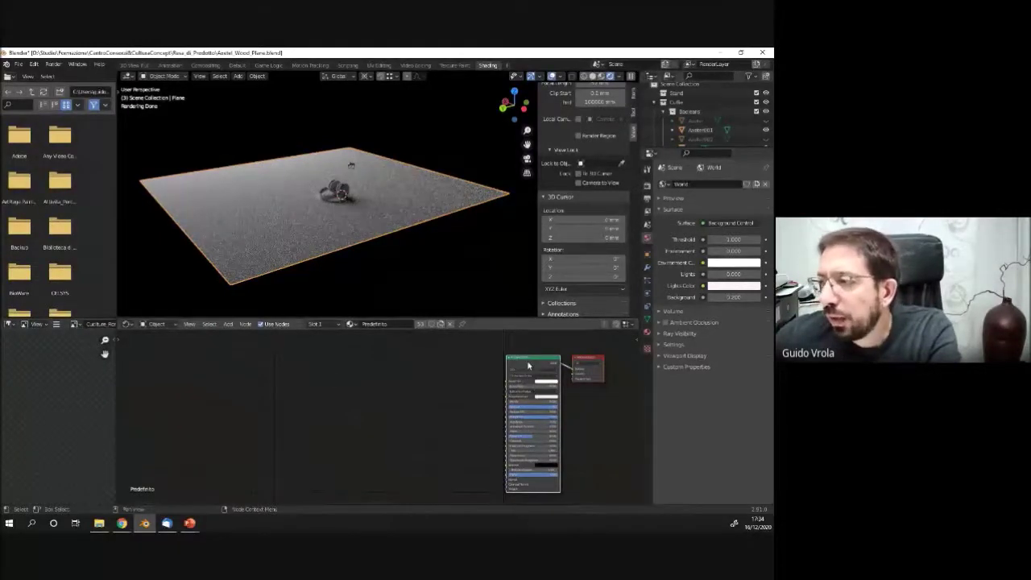
scroll(317, 240, up, 1)
scroll(531, 387, up, 3)
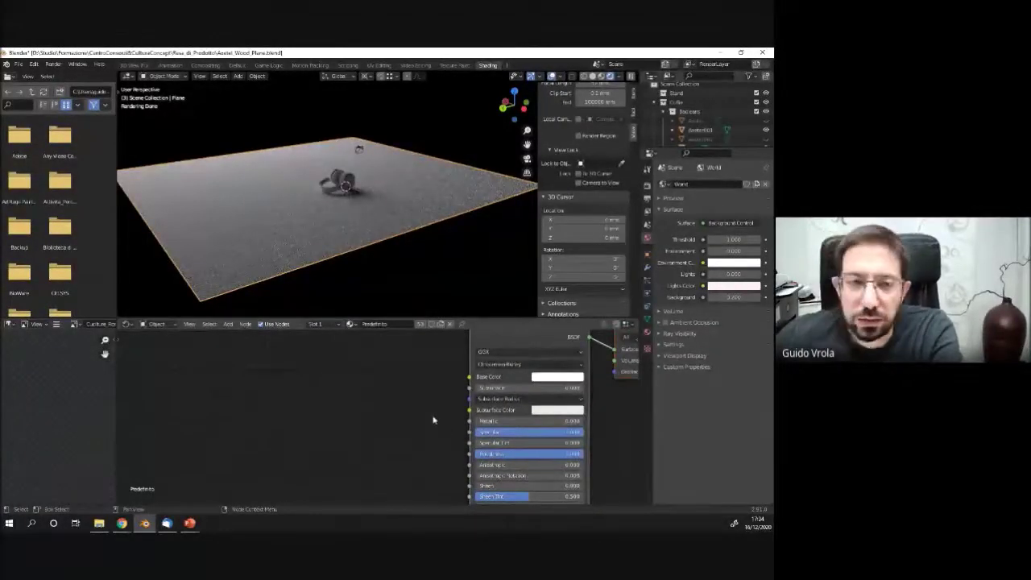
scroll(407, 414, down, 3)
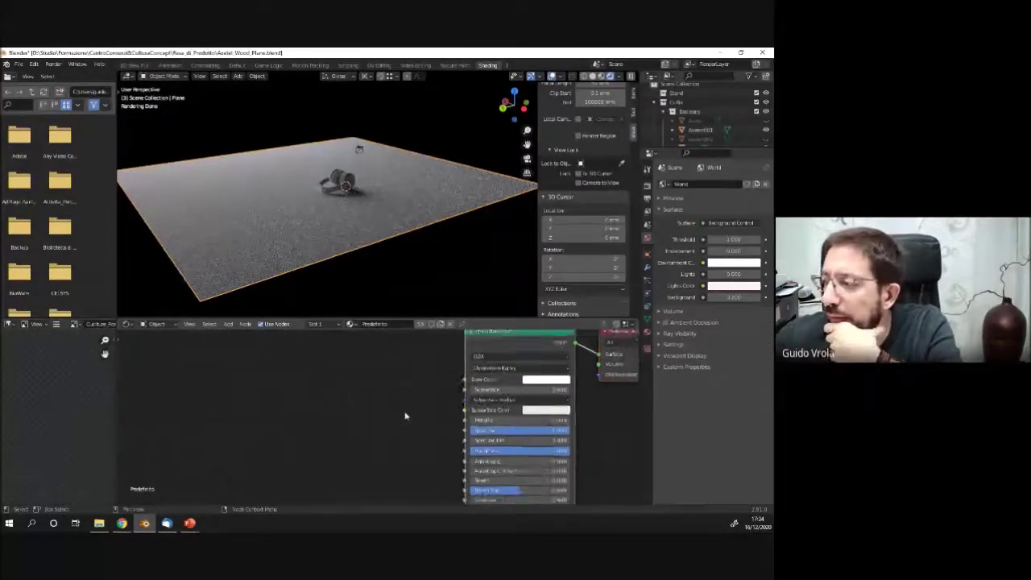
scroll(411, 394, down, 2)
scroll(417, 427, up, 2)
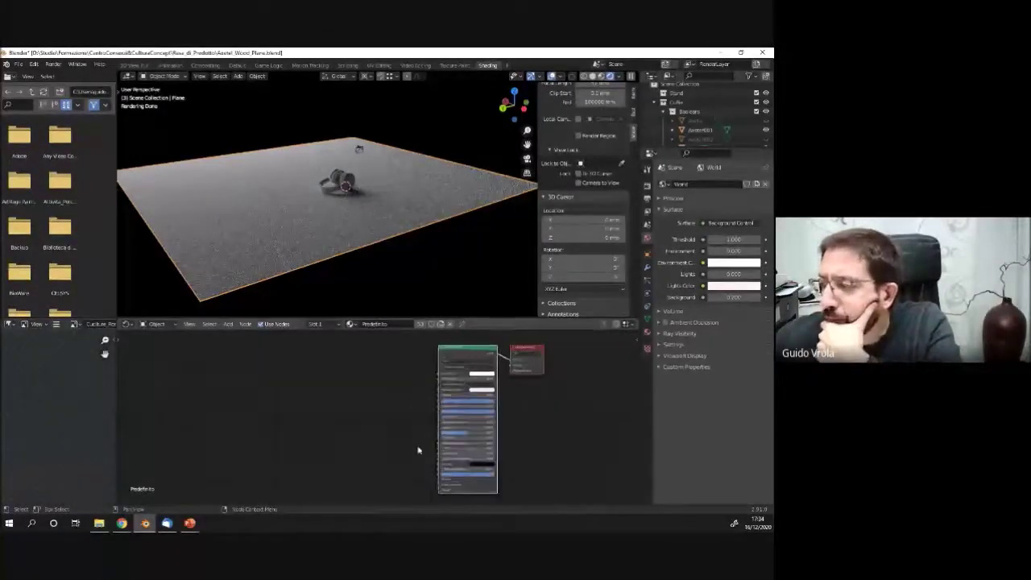
scroll(425, 444, down, 1)
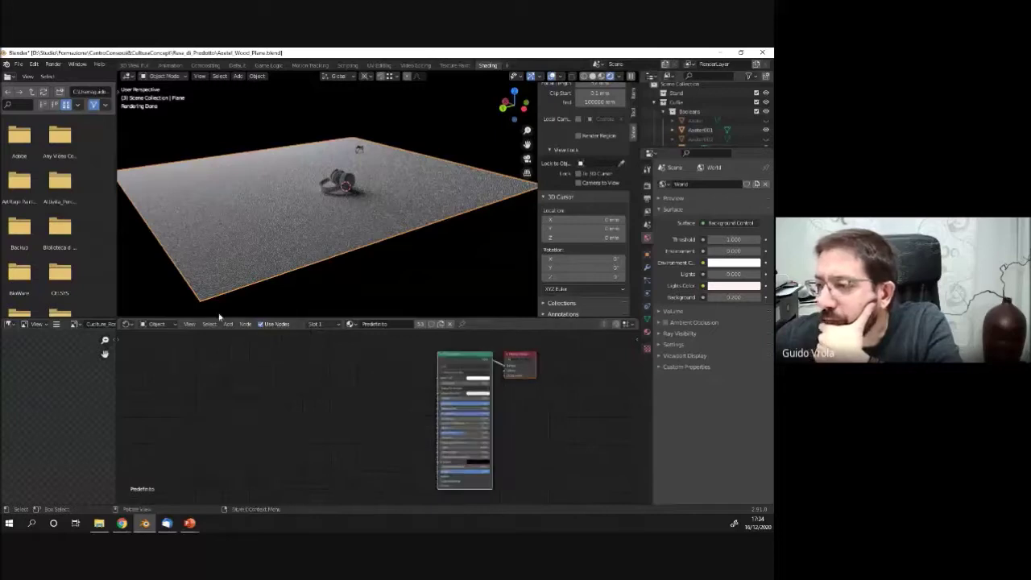
Add an Image Texture node before the Principled BSDF and load the old wood diffuse PNG into it.
click(230, 324)
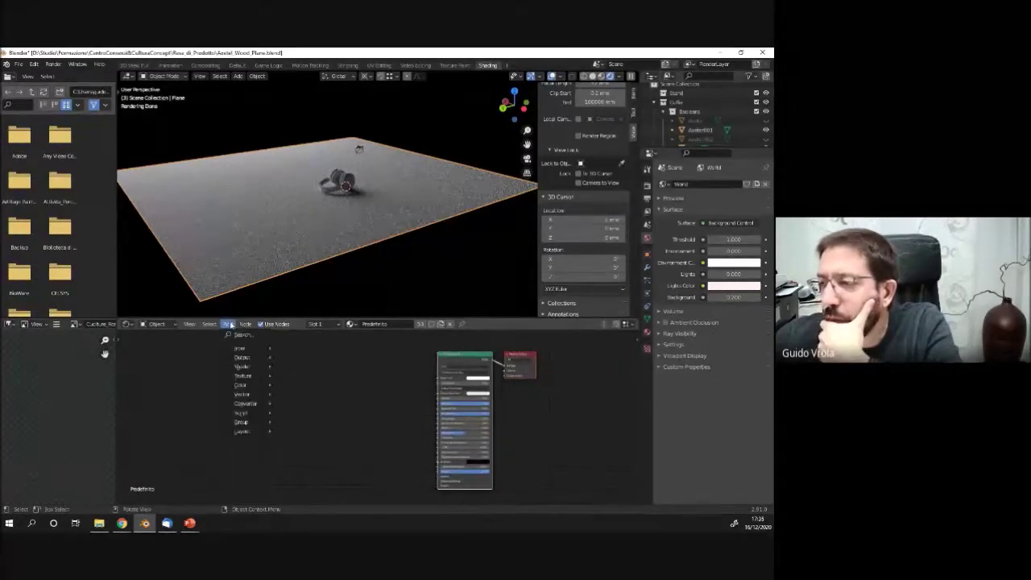
mouse_move(249, 377)
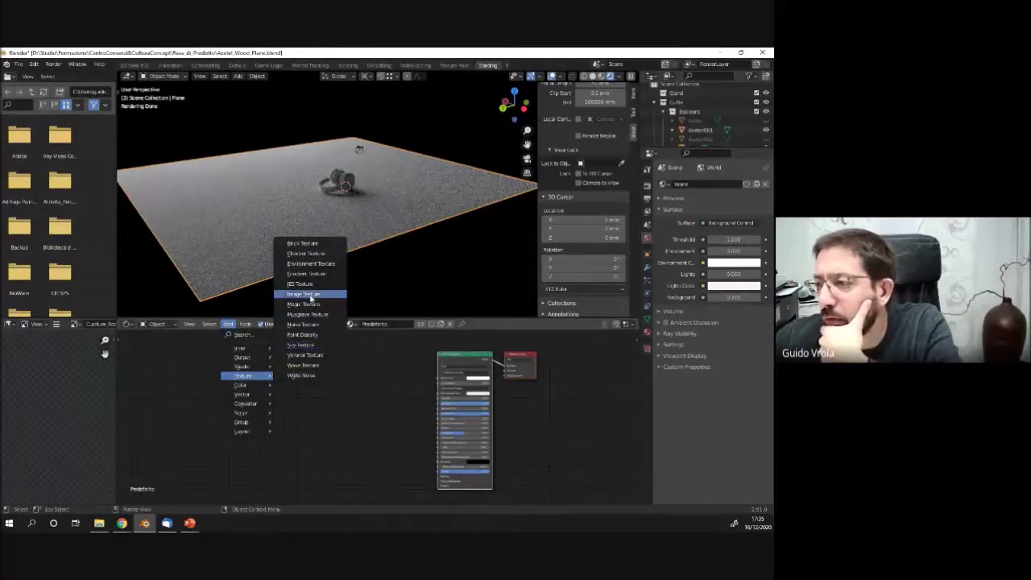
click(303, 297)
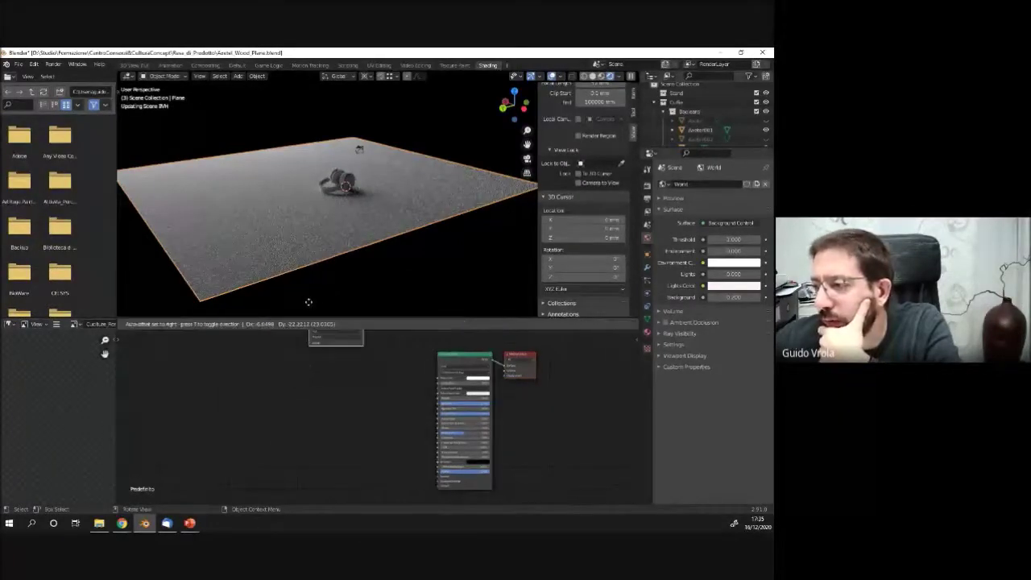
click(314, 368)
scroll(355, 380, up, 3)
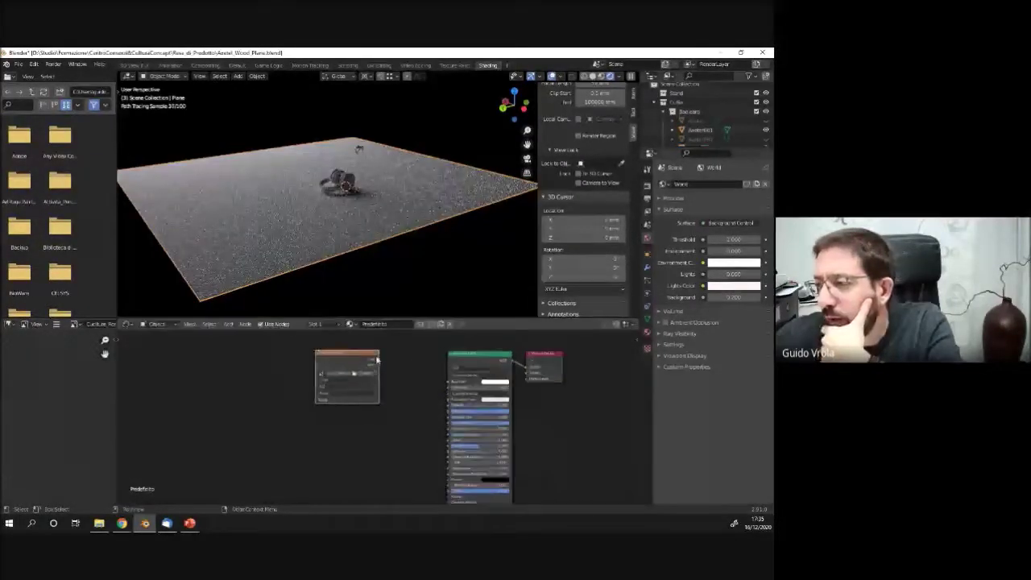
click(355, 380)
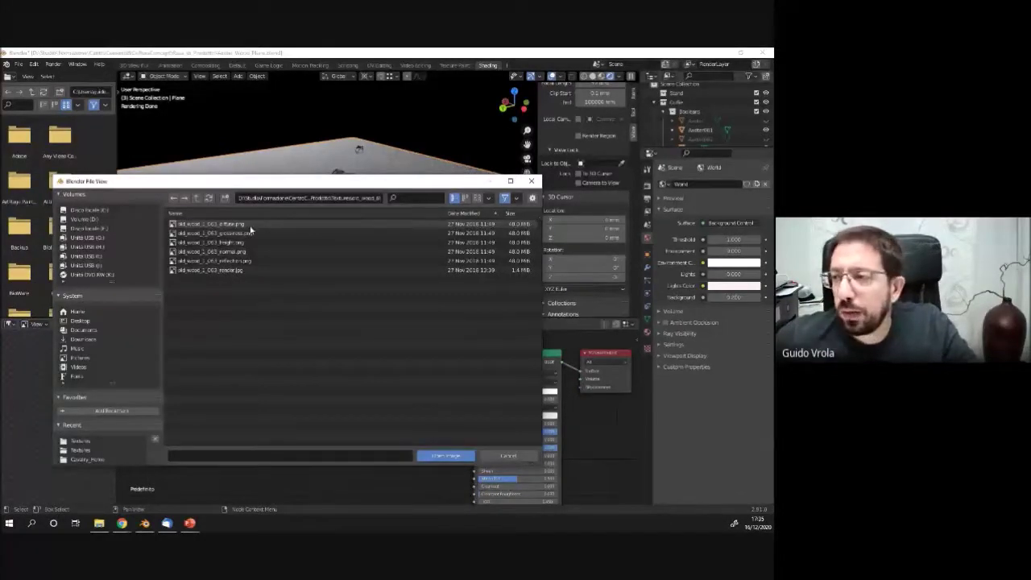
click(221, 225)
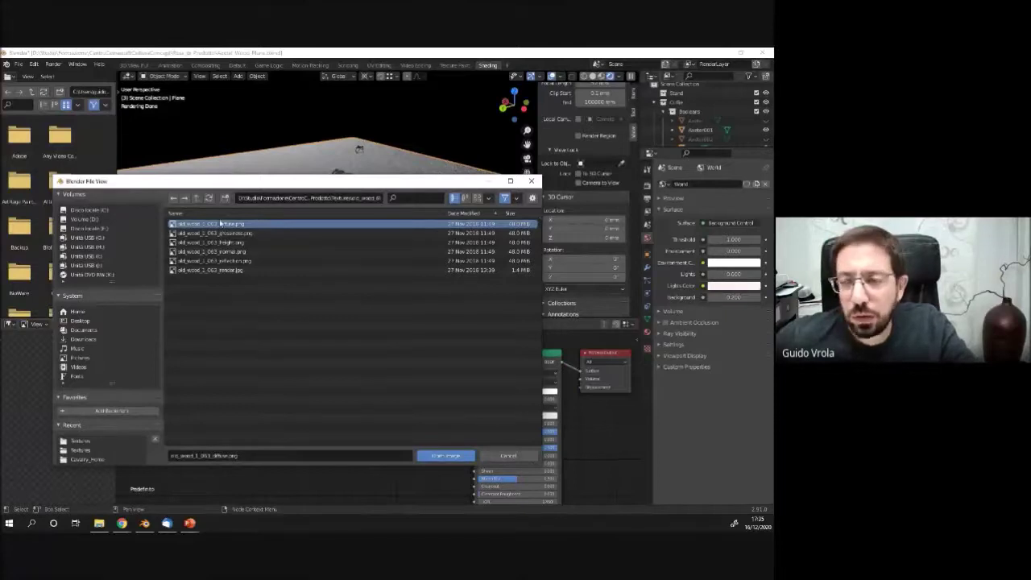
click(435, 457)
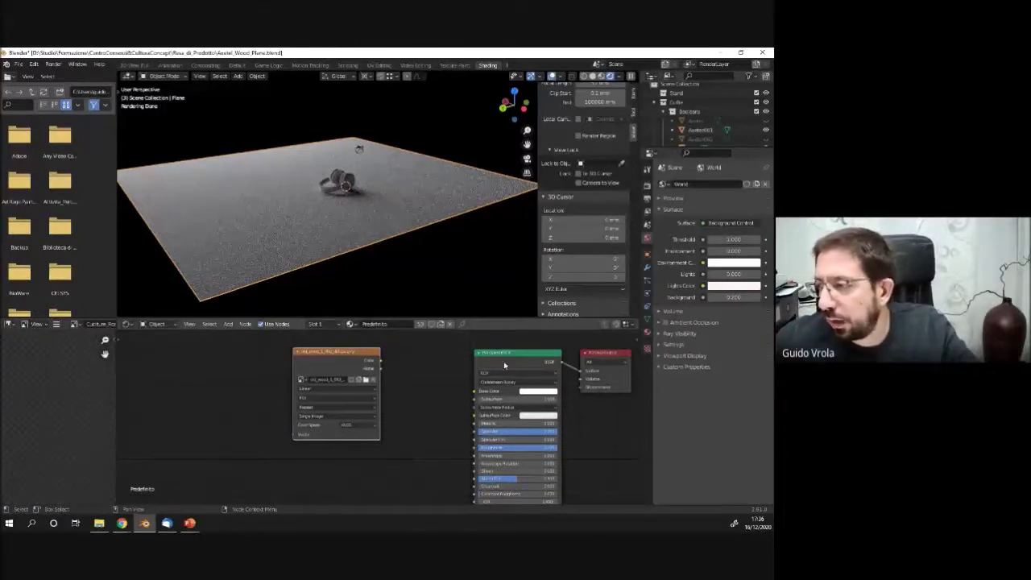
Enlarge the node editor and spread out the Image Texture, Principled BSDF and Material Output nodes.
key(g)
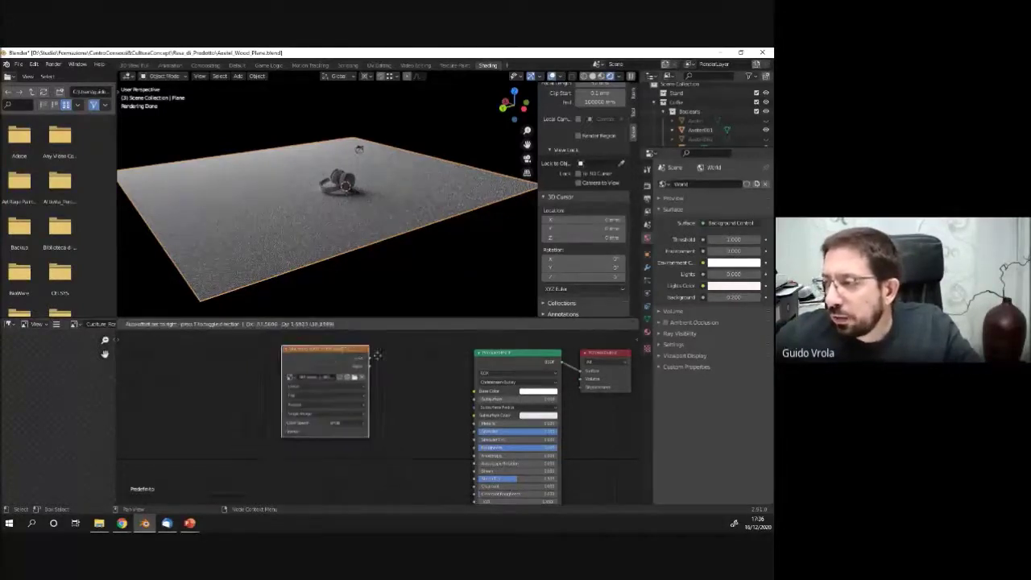
key(Escape)
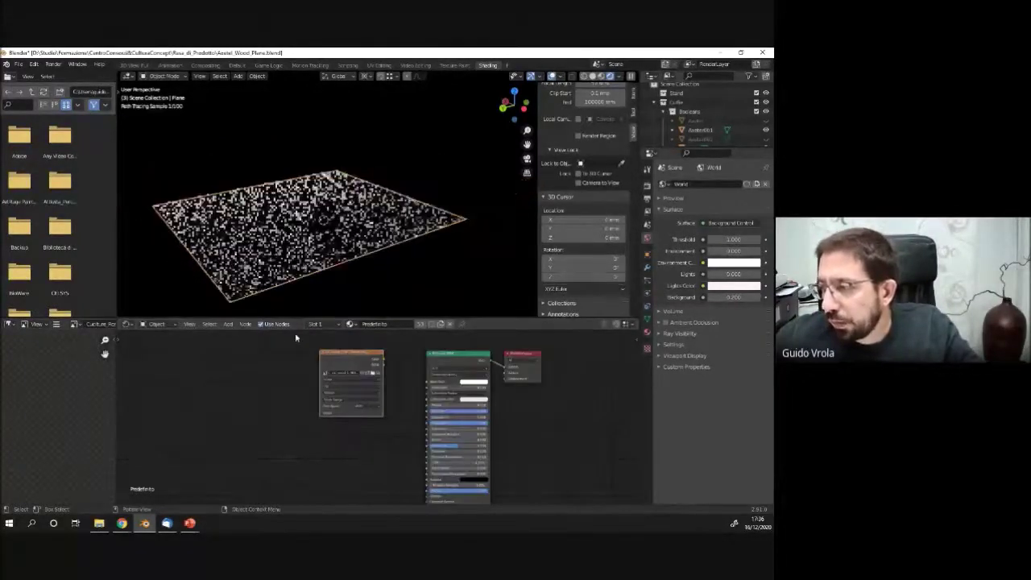
drag(386, 320, 375, 243)
key(Home)
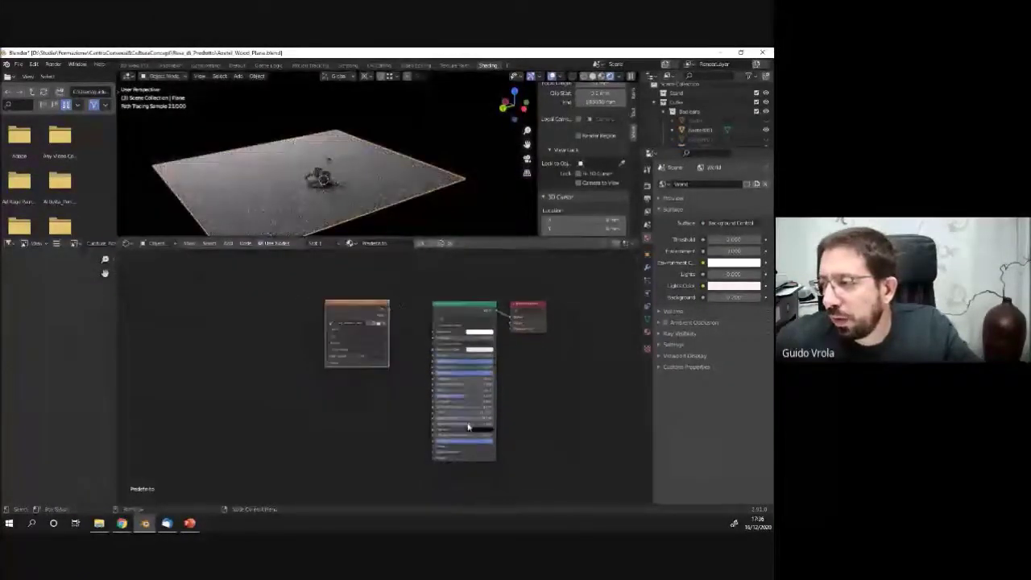
drag(456, 274, 429, 281)
drag(554, 272, 590, 288)
mouse_move(438, 284)
mouse_down()
mouse_move(465, 278)
mouse_move(450, 271)
mouse_up()
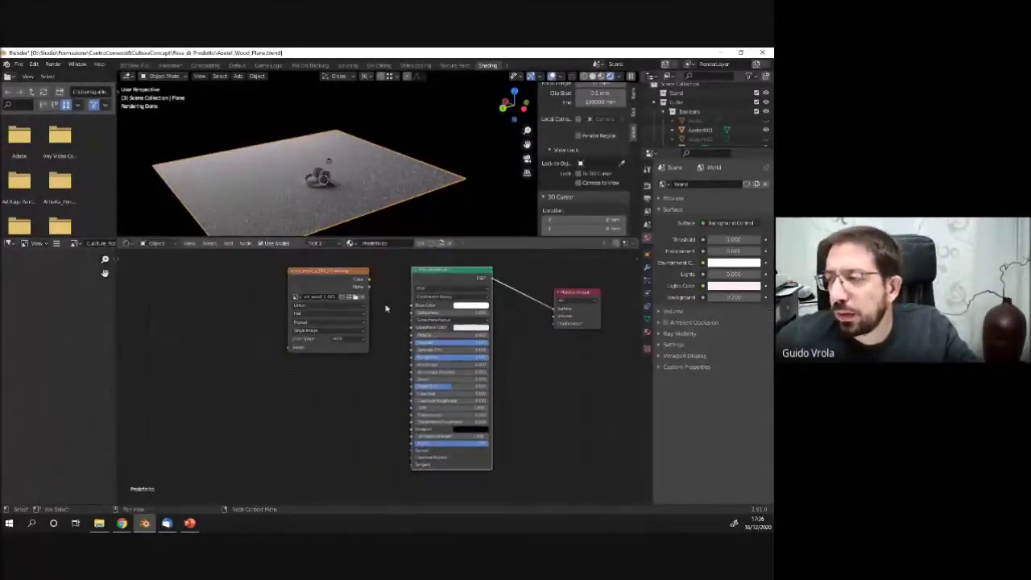
drag(325, 282, 235, 279)
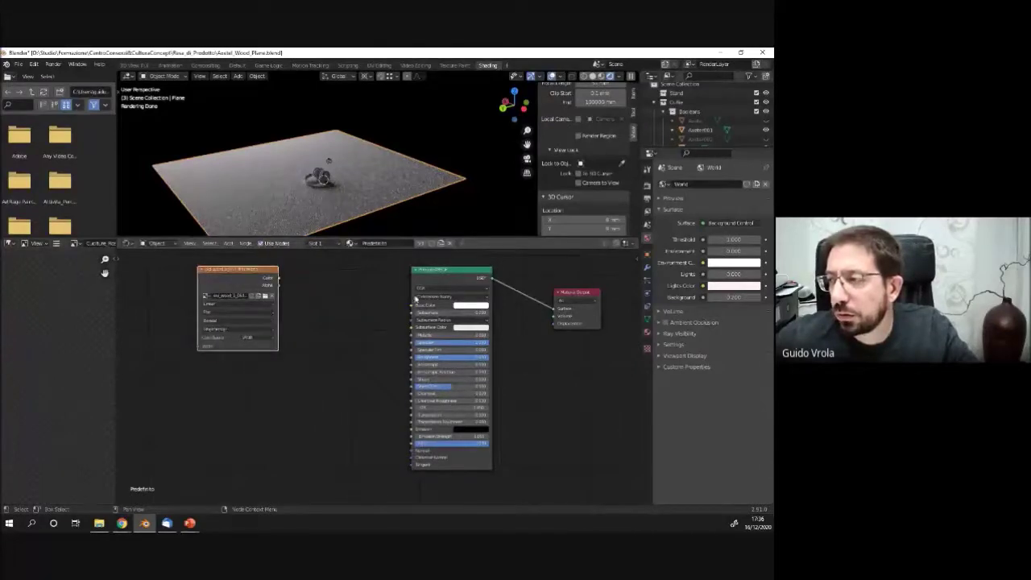
drag(456, 278, 442, 277)
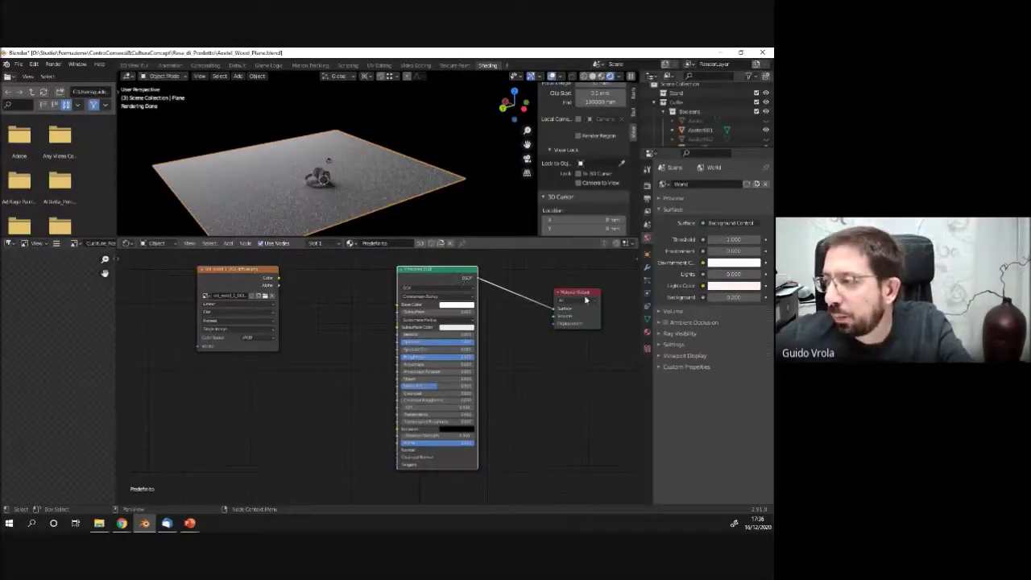
drag(576, 295, 553, 287)
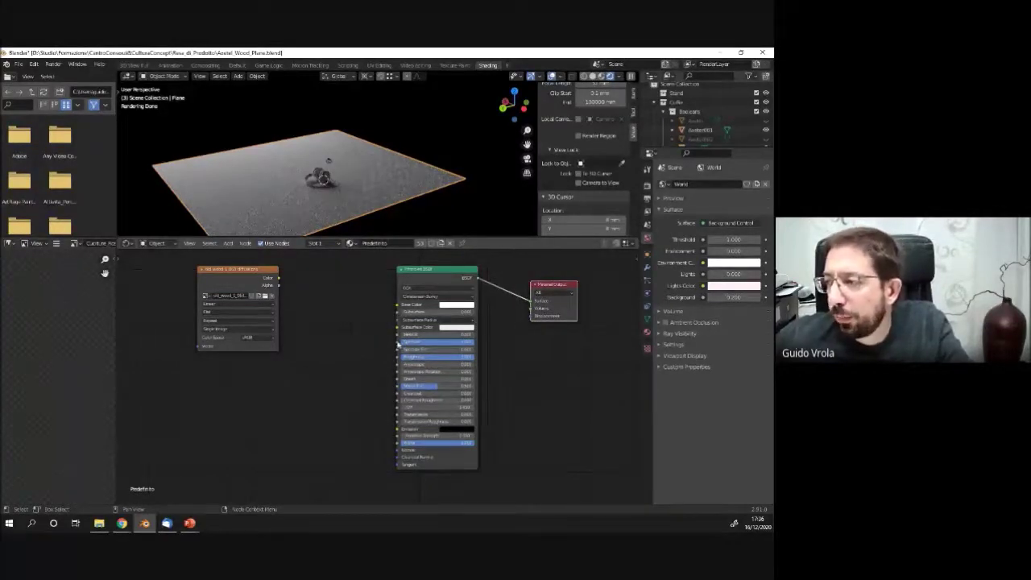
Connect the wood Image Texture's Color output to the Principled BSDF's Base Color input.
scroll(455, 347, up, 2)
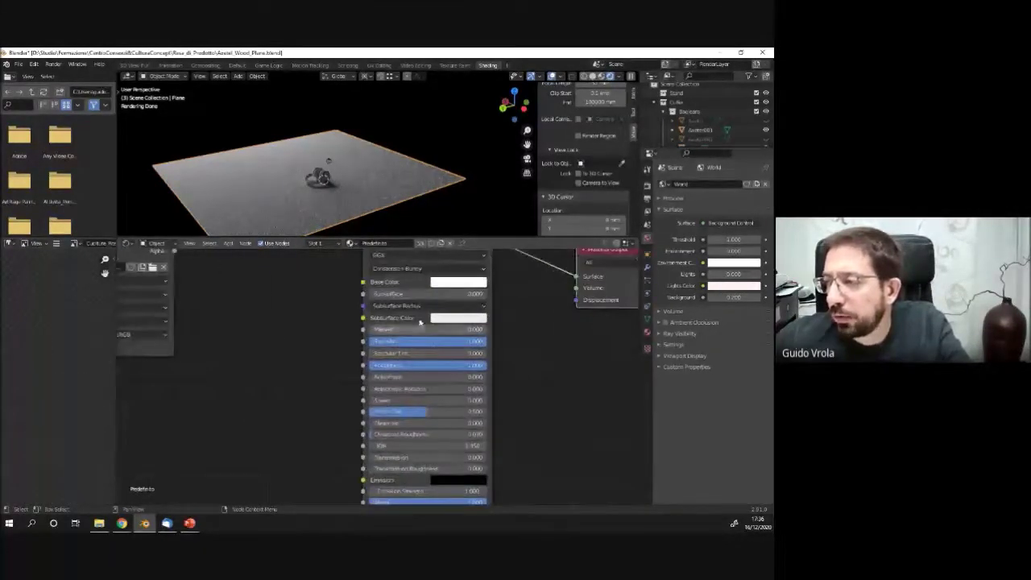
click(465, 284)
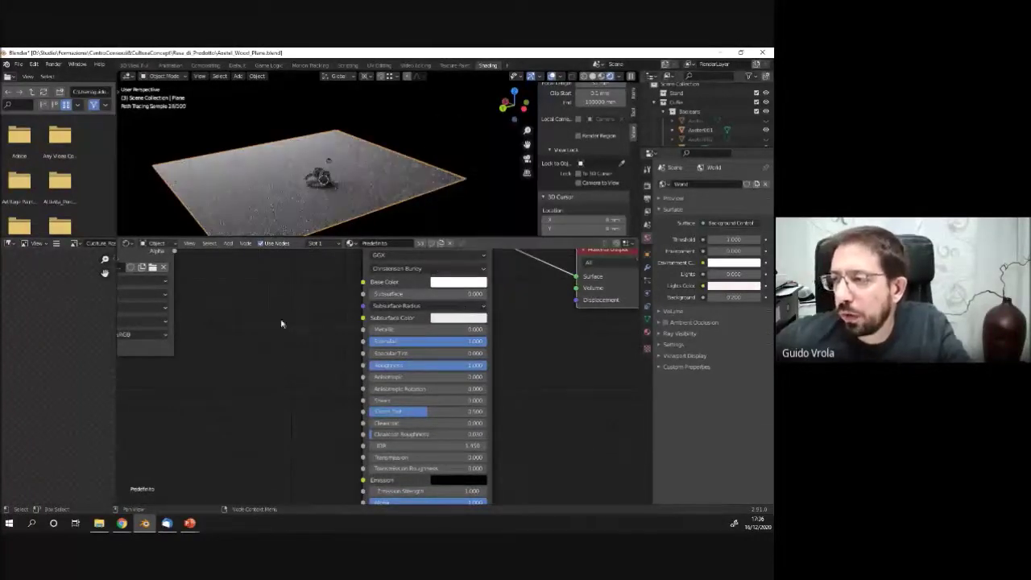
scroll(305, 359, down, 2)
scroll(298, 338, down, 1)
scroll(322, 320, up, 2)
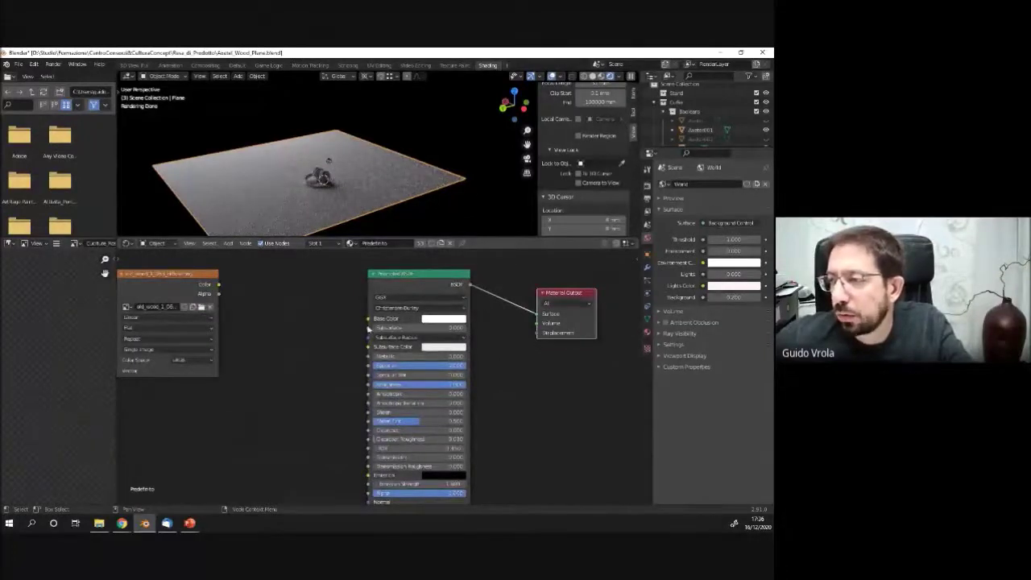
drag(191, 282, 224, 276)
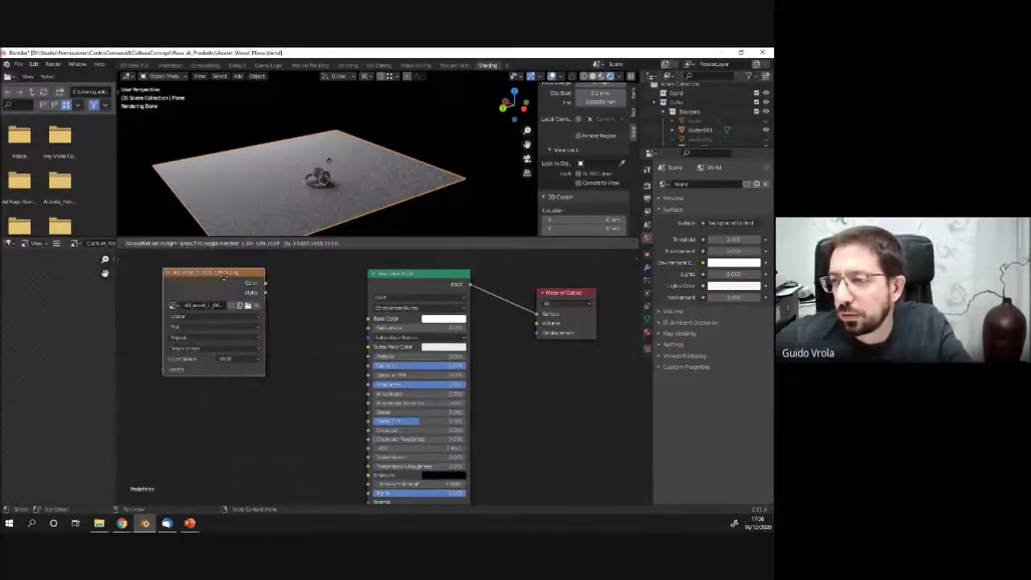
right_click(225, 278)
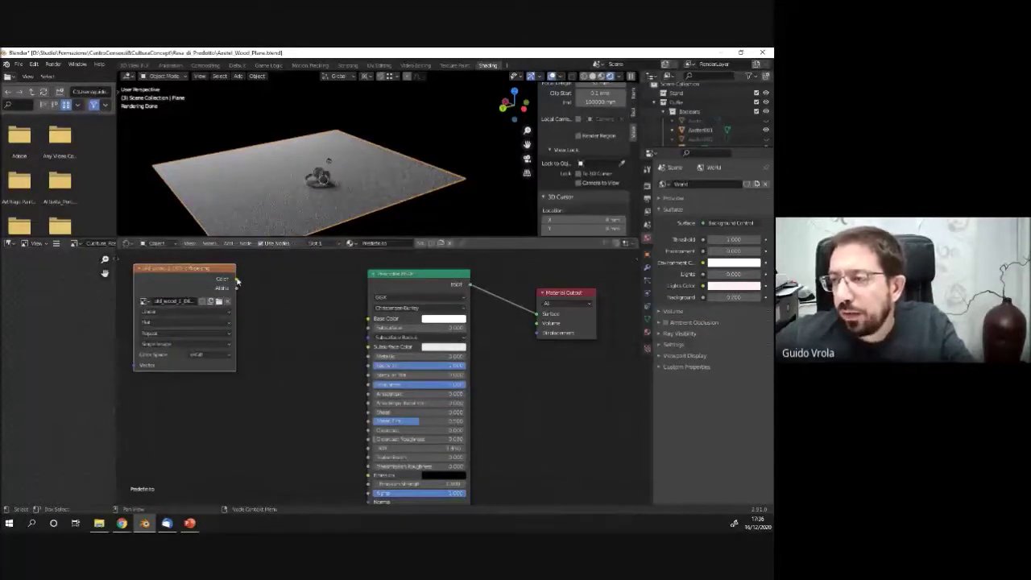
drag(236, 278, 373, 322)
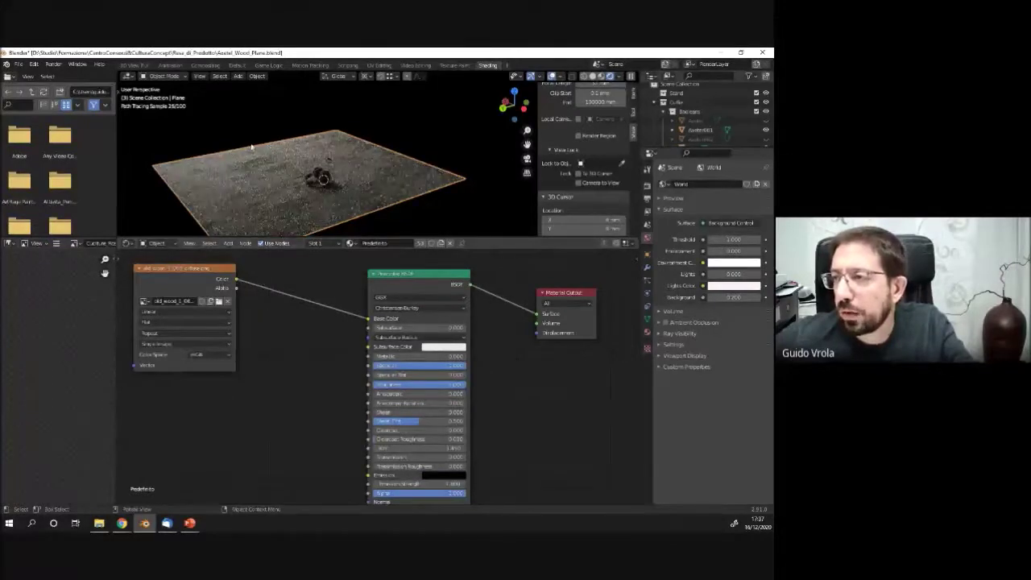
Examine the wood texture on the ground plane up close and through the camera.
scroll(281, 177, up, 2)
scroll(283, 184, up, 2)
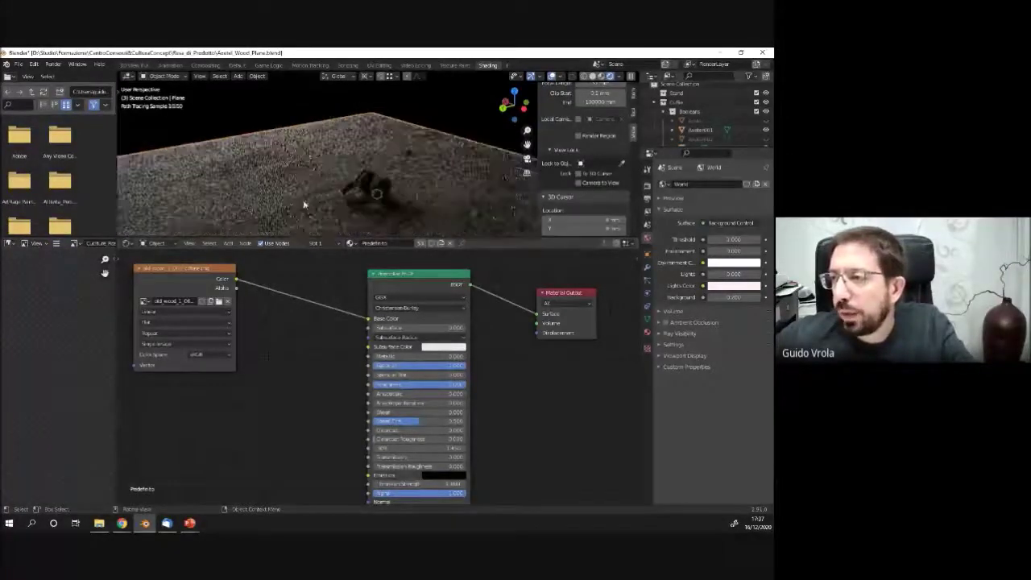
scroll(278, 192, up, 2)
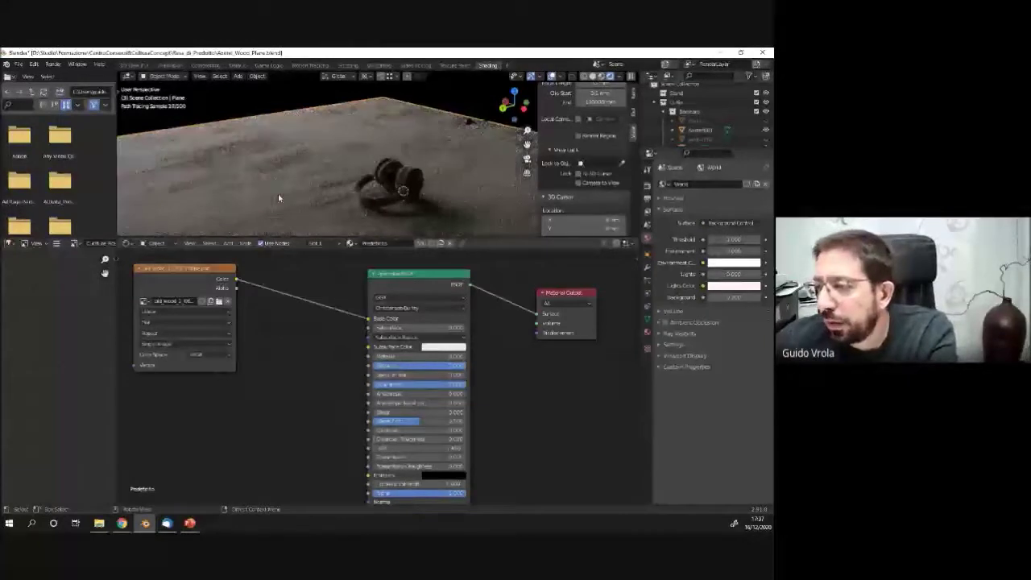
key(KP_0)
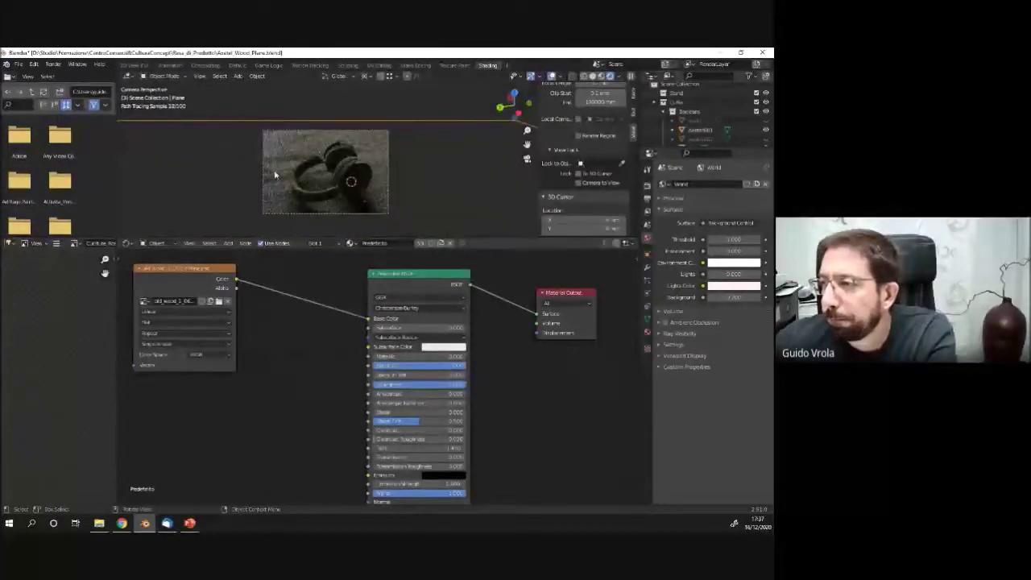
scroll(274, 174, up, 2)
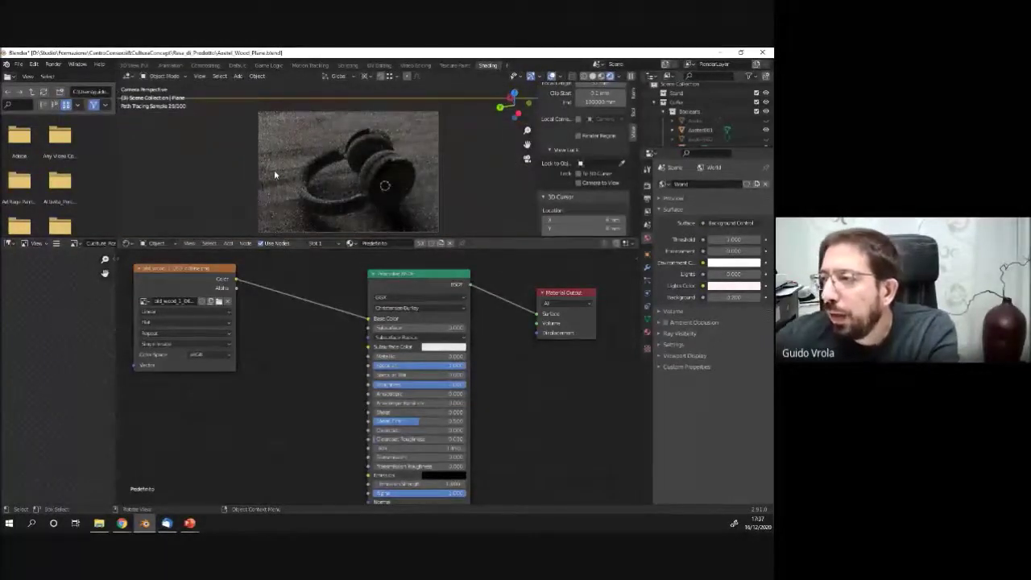
scroll(362, 153, down, 2)
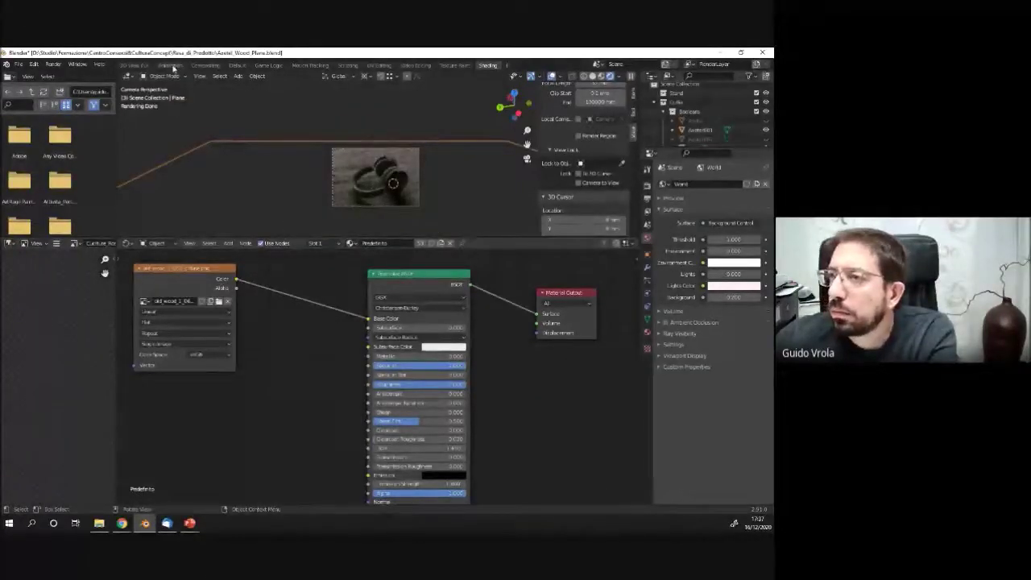
Switch to the Default workspace and show the scene through the camera in rendered shading.
click(236, 64)
scroll(306, 208, down, 8)
middle_drag(306, 209, 258, 207)
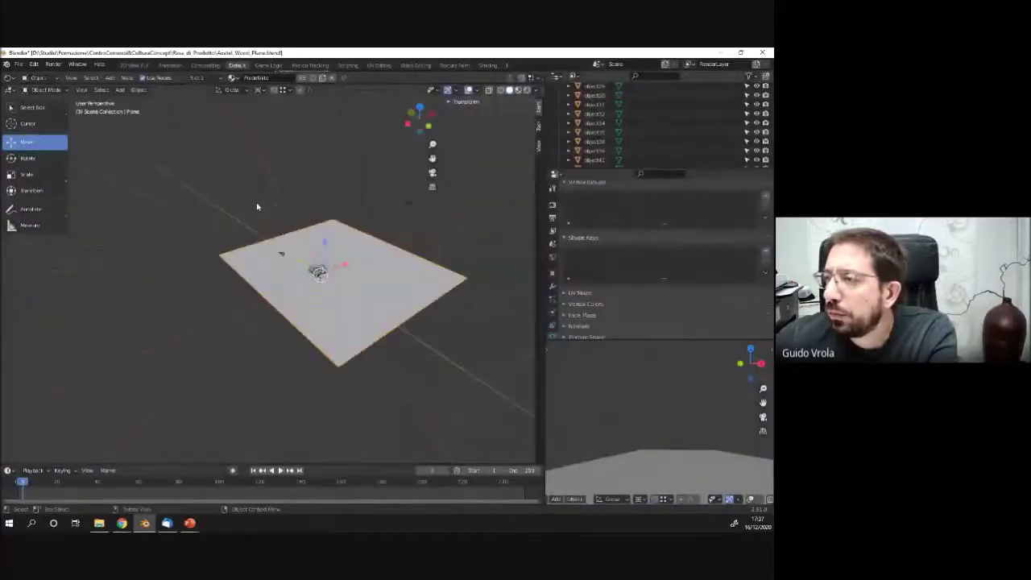
key(KP_0)
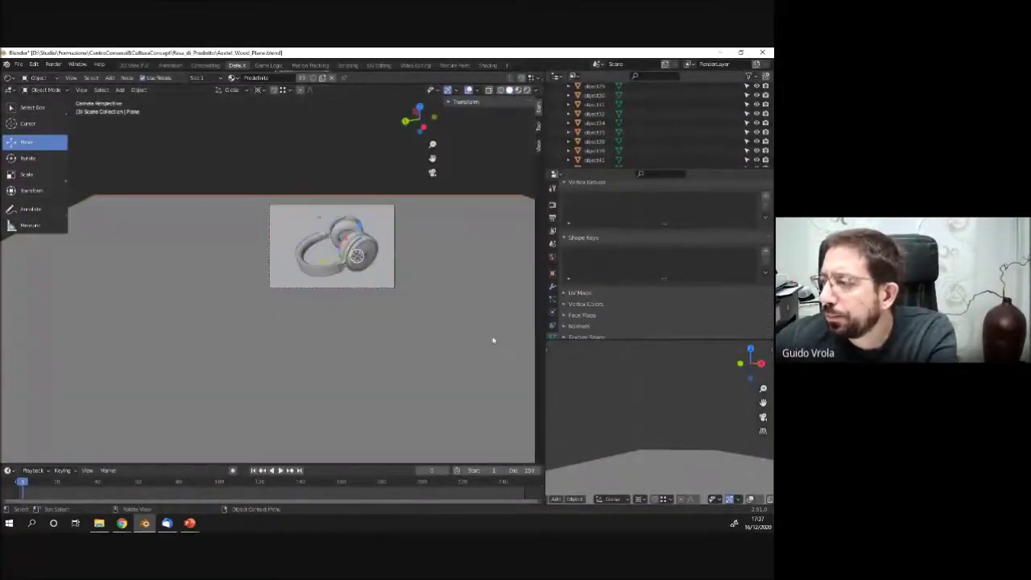
click(529, 90)
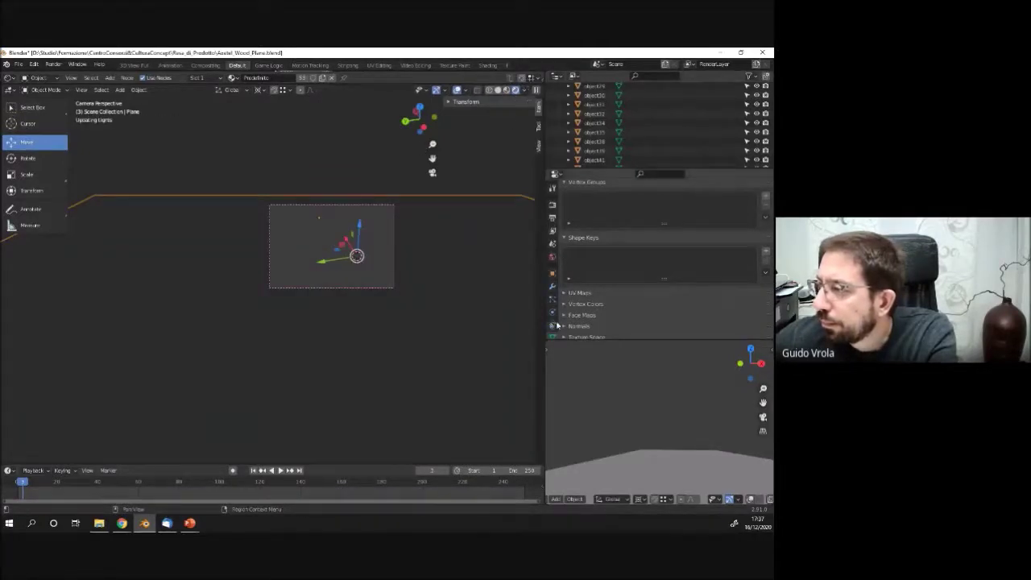
Show the scene in solid shading, select the area light above the plane and set its power to 100 W.
scroll(554, 322, down, 2)
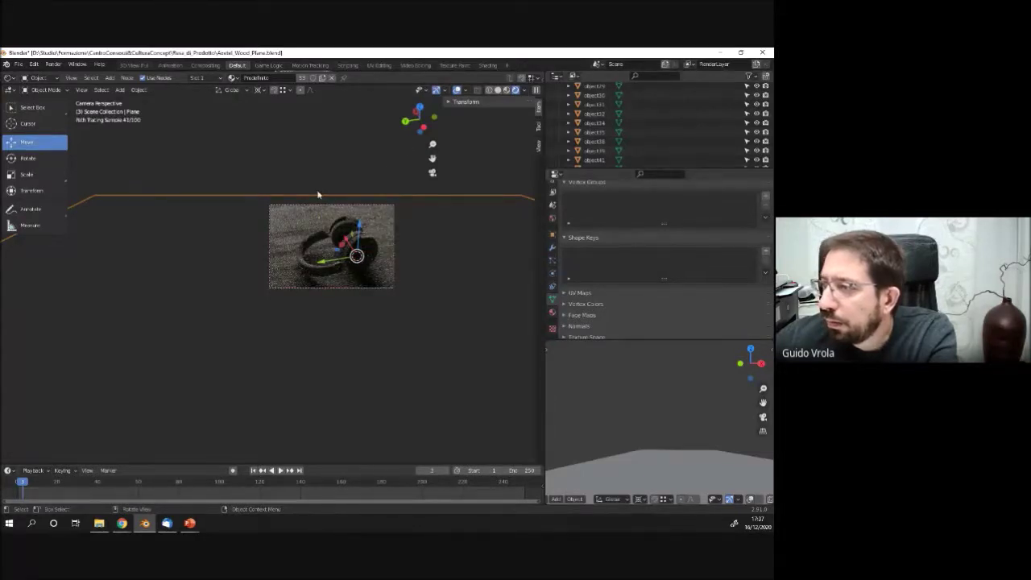
middle_drag(318, 194, 301, 187)
scroll(300, 187, down, 6)
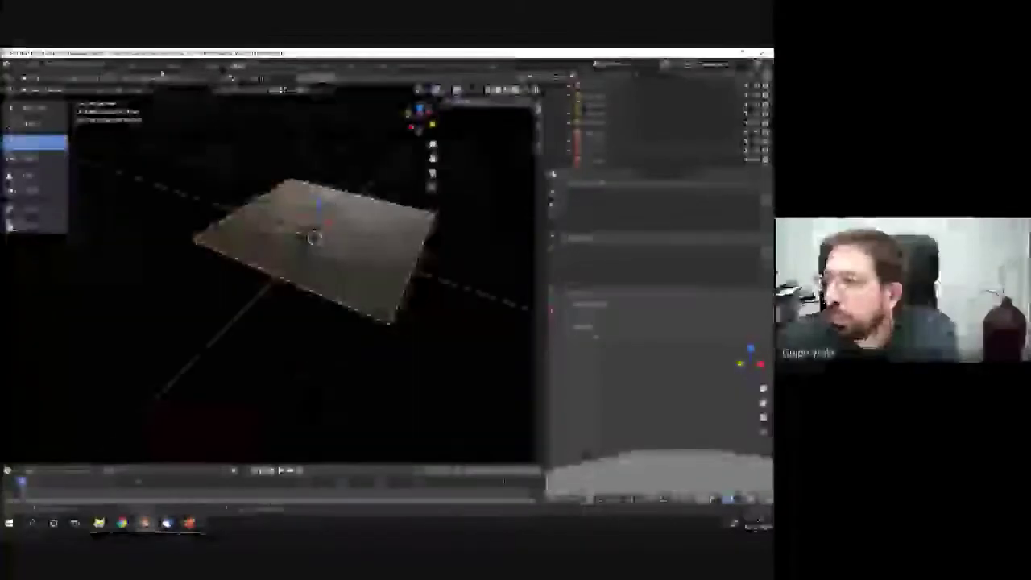
click(498, 91)
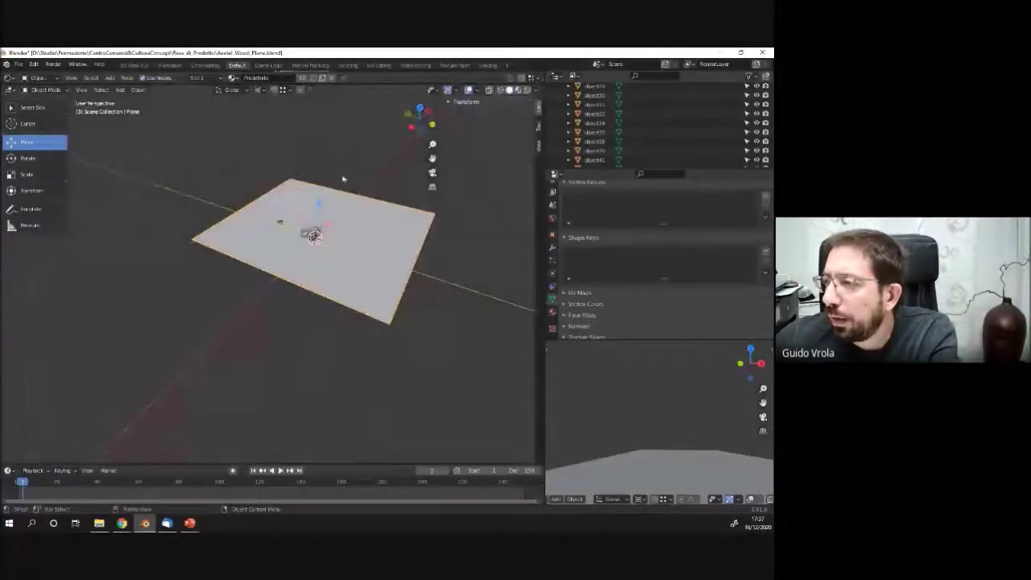
click(356, 152)
click(700, 231)
text(100)
key(Return)
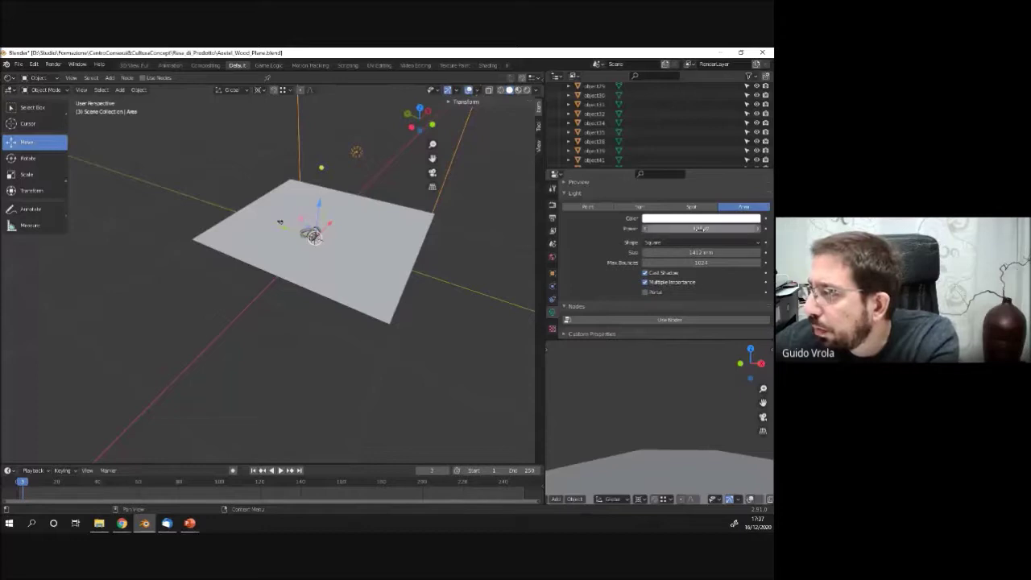
Check the lighting through the camera in rendered shading, with the camera frame enlarged to fill the viewport.
key(KP_0)
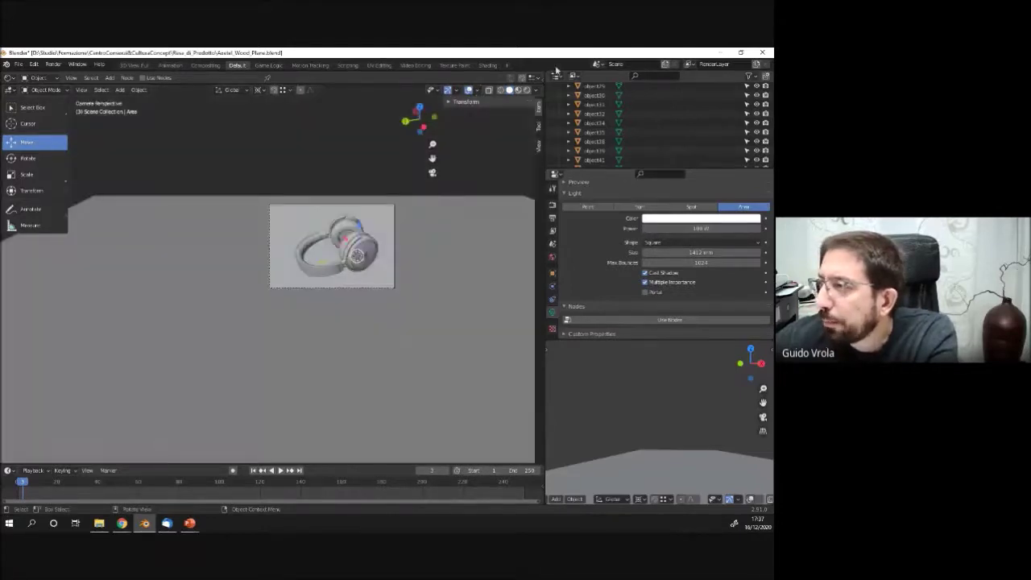
click(528, 93)
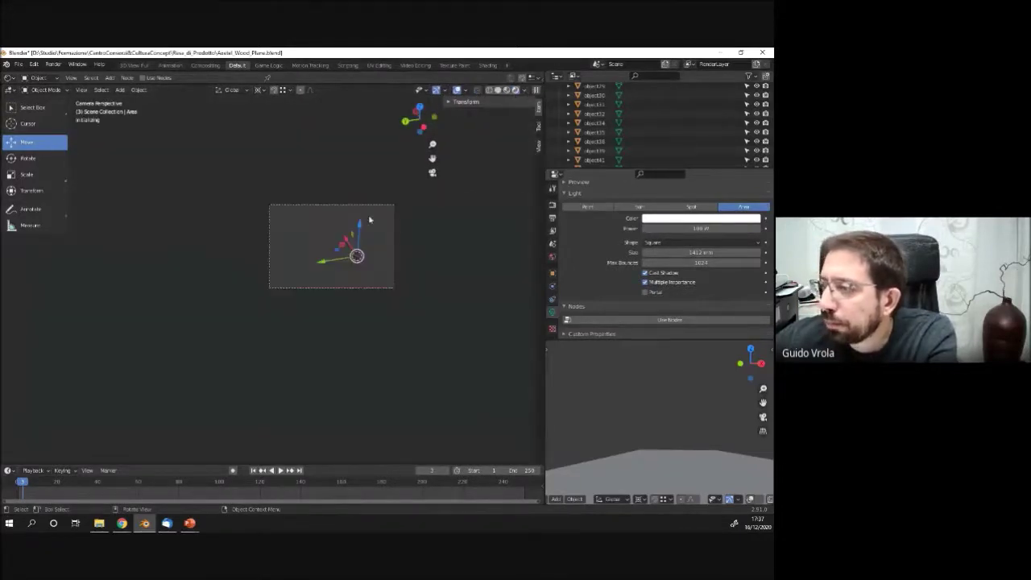
key(Home)
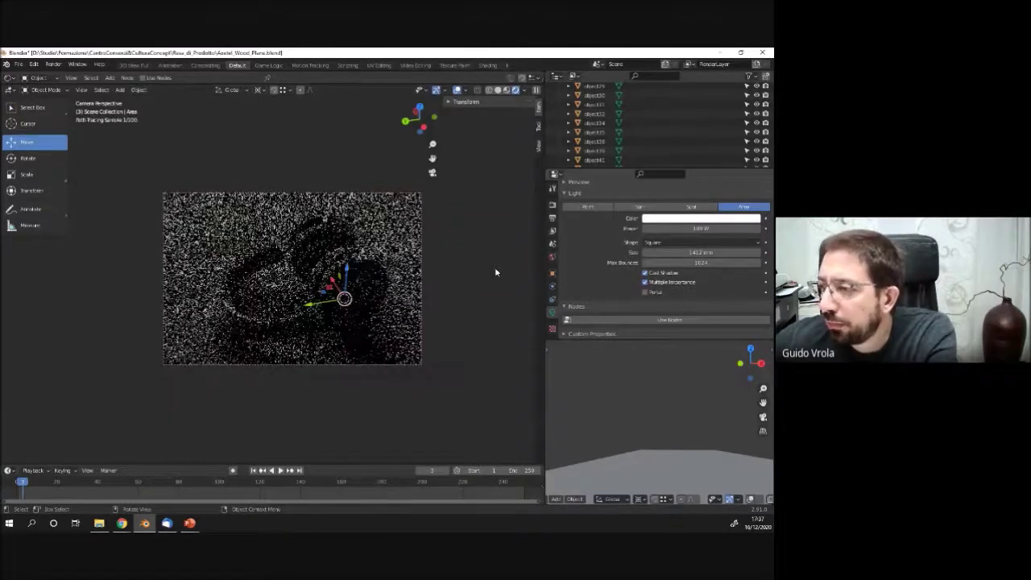
scroll(208, 368, up, 1)
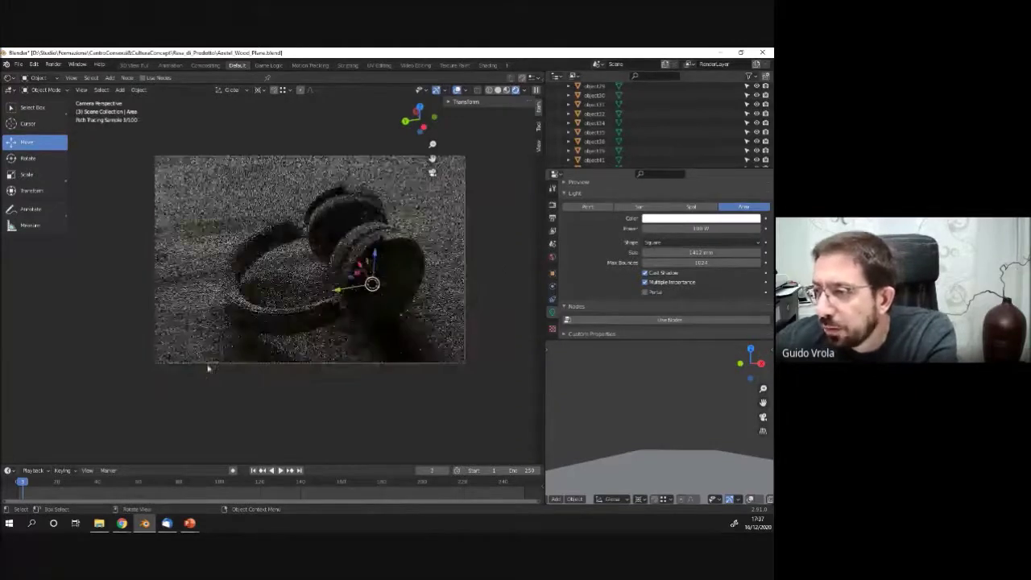
scroll(263, 322, up, 1)
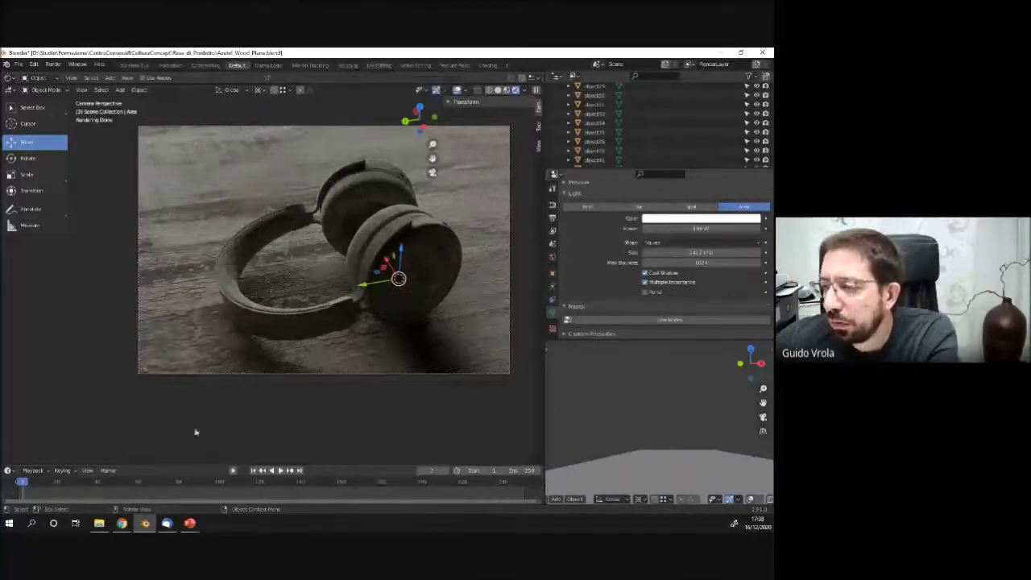
Switch to File Explorer, open the old wood folder inside Textures and view the material's sphere render image.
click(98, 524)
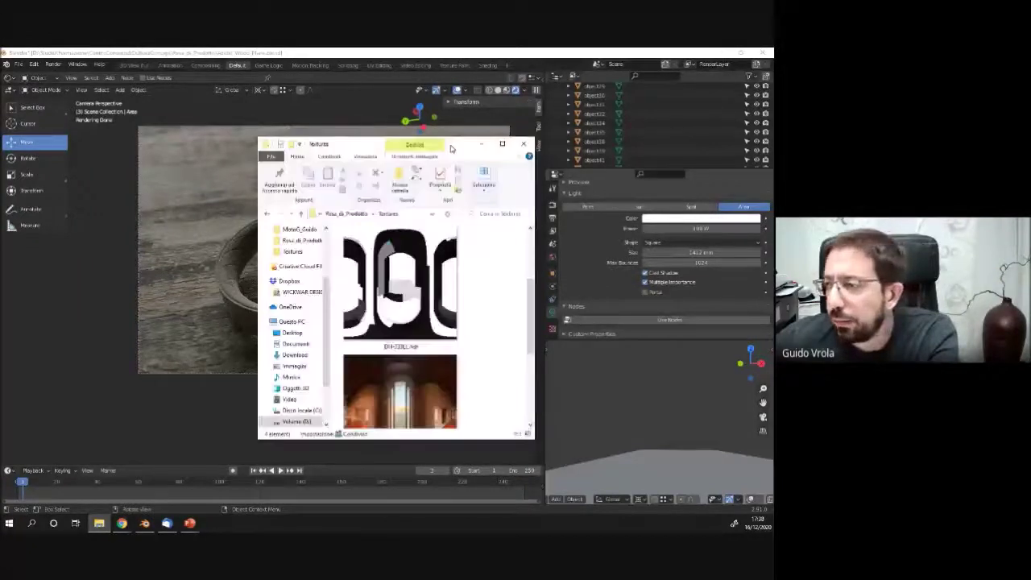
drag(355, 142, 253, 111)
scroll(316, 250, down, 2)
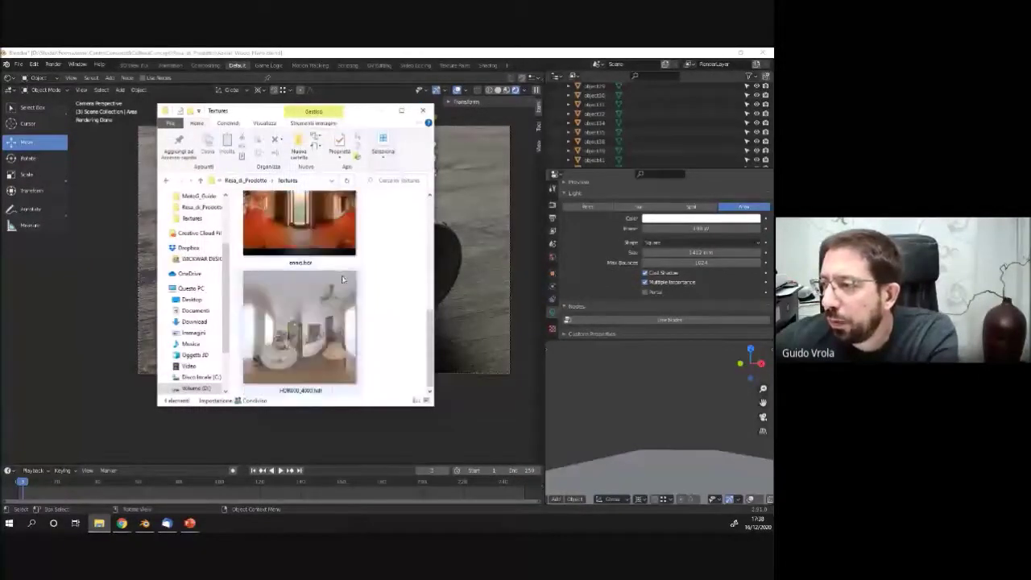
scroll(316, 249, up, 4)
double_click(286, 267)
double_click(312, 288)
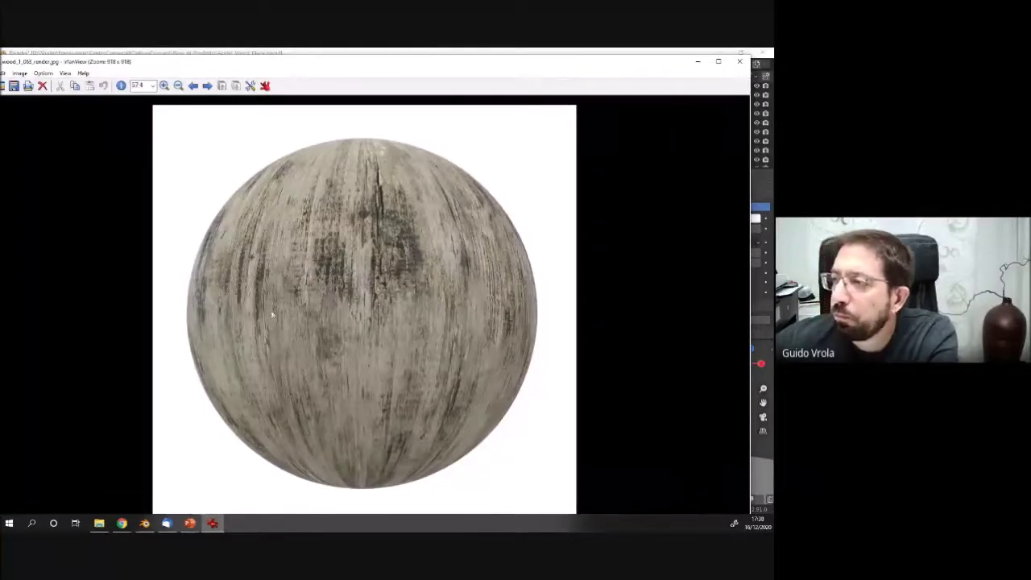
Close the sphere render preview and open the old wood diffuse PNG for viewing.
click(740, 61)
double_click(270, 219)
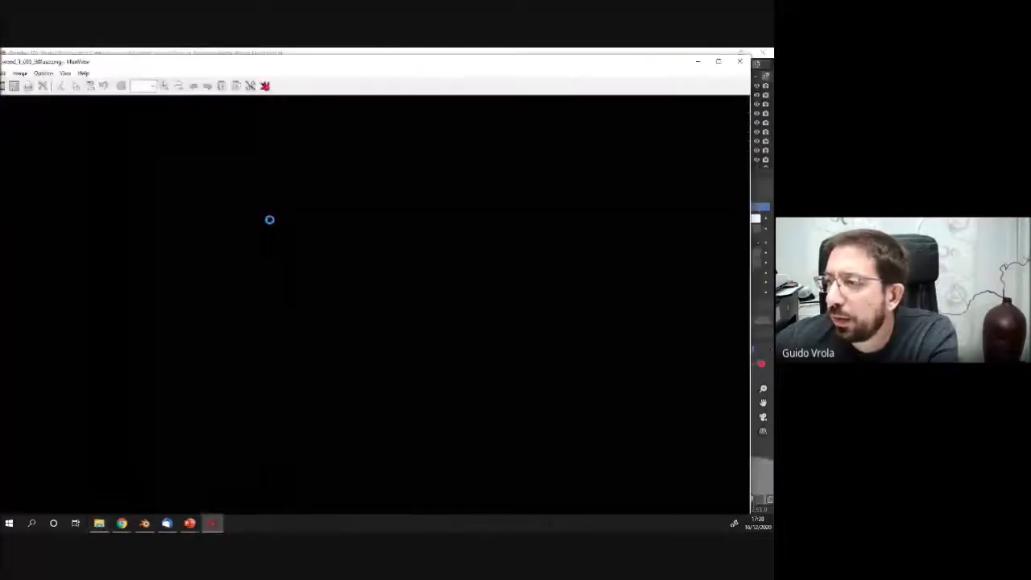
key(Escape)
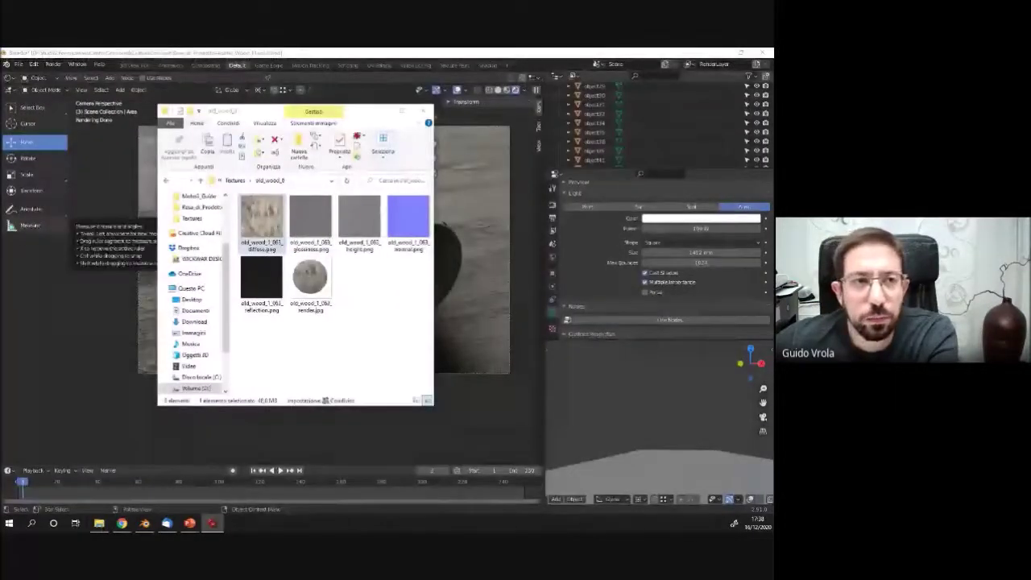
double_click(269, 220)
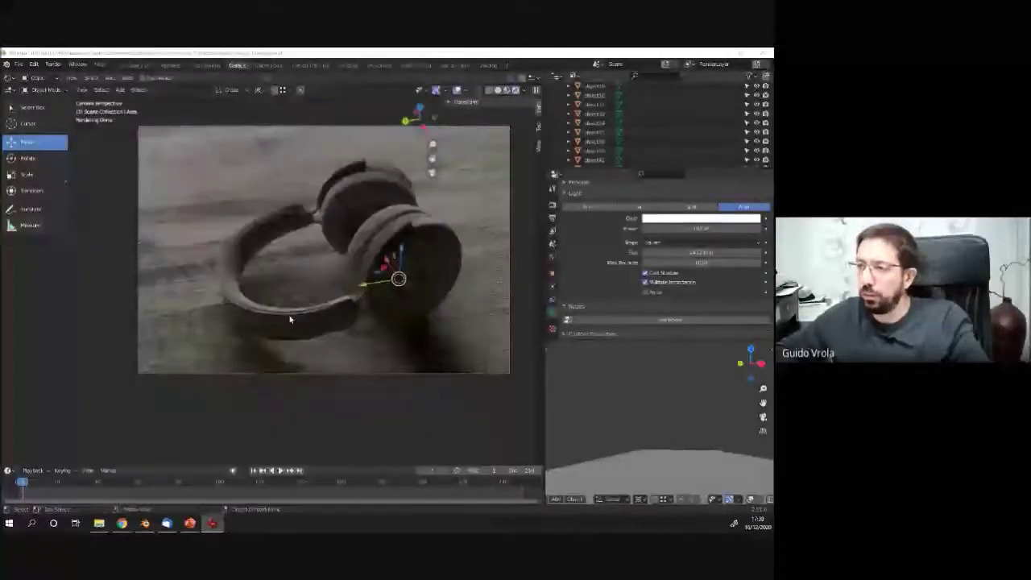
Return to Blender, inspect the whole wood ground plane and check its dimensions in the transform properties.
scroll(298, 214, down, 2)
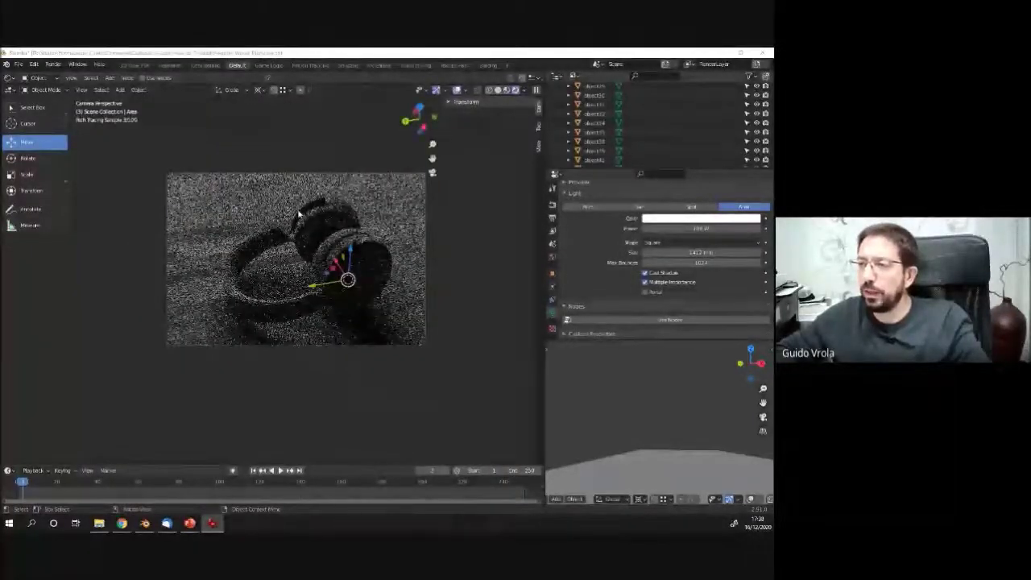
middle_drag(298, 214, 302, 276)
scroll(302, 276, up, 2)
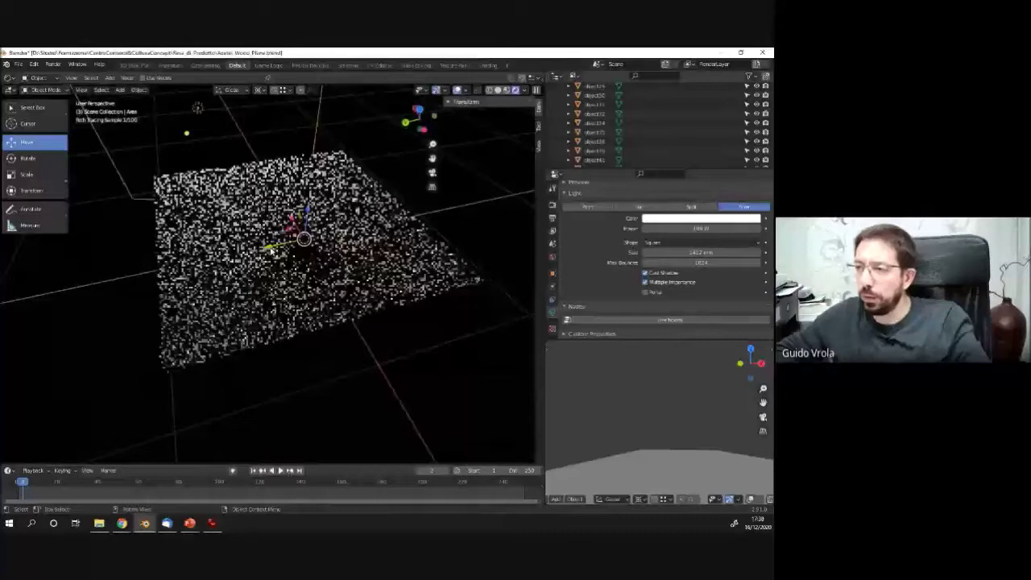
scroll(271, 250, up, 1)
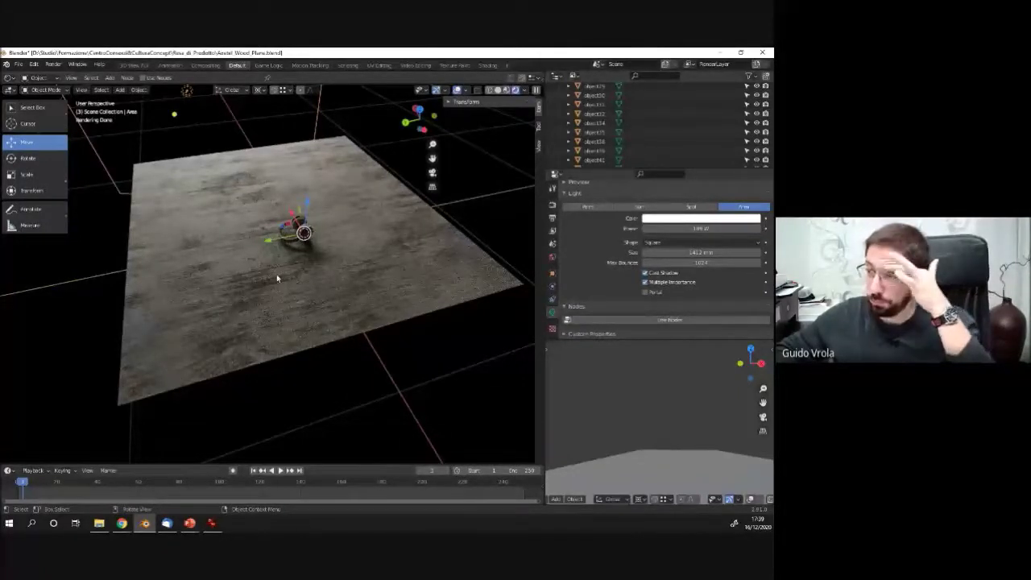
click(449, 293)
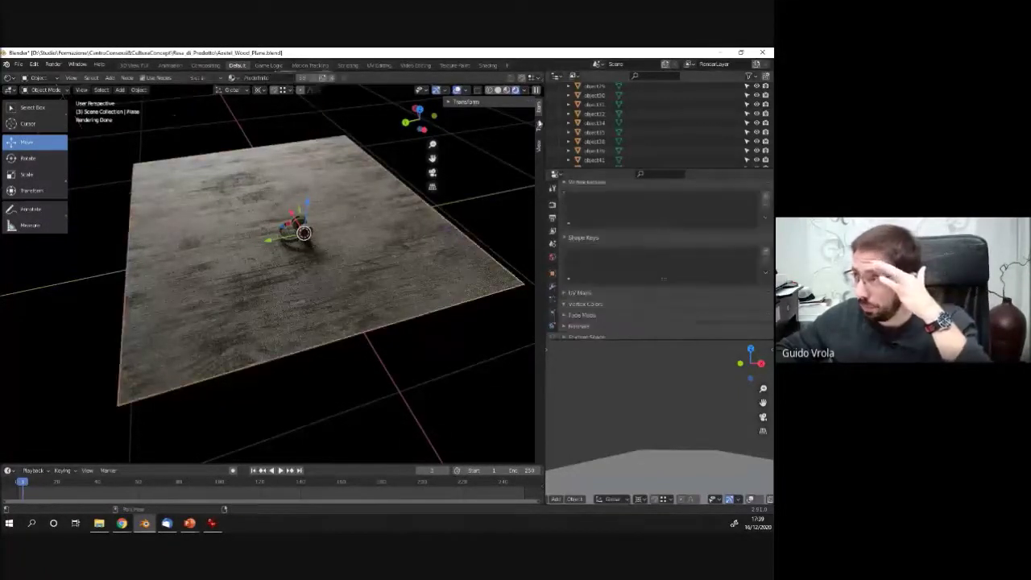
click(539, 146)
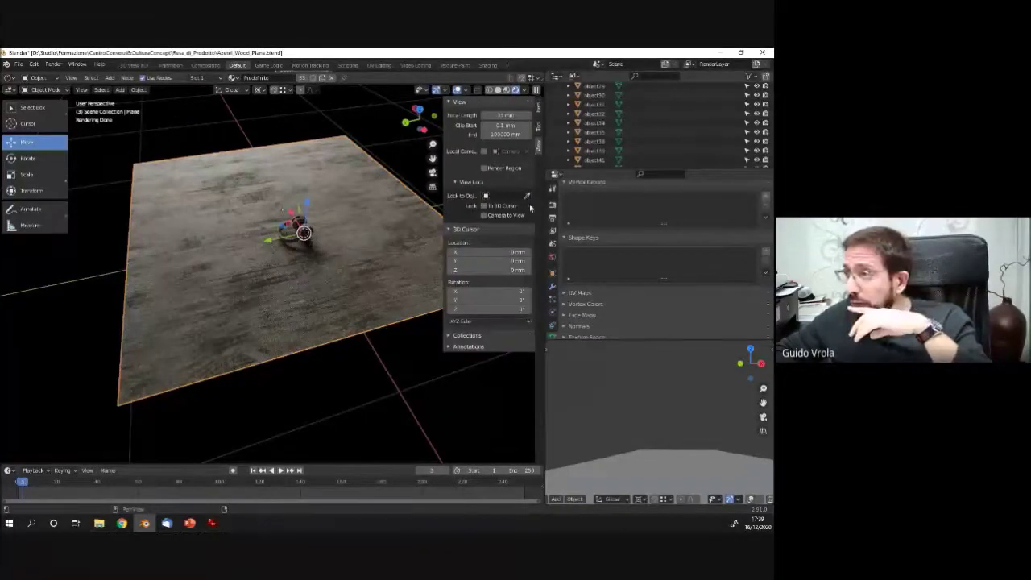
click(538, 109)
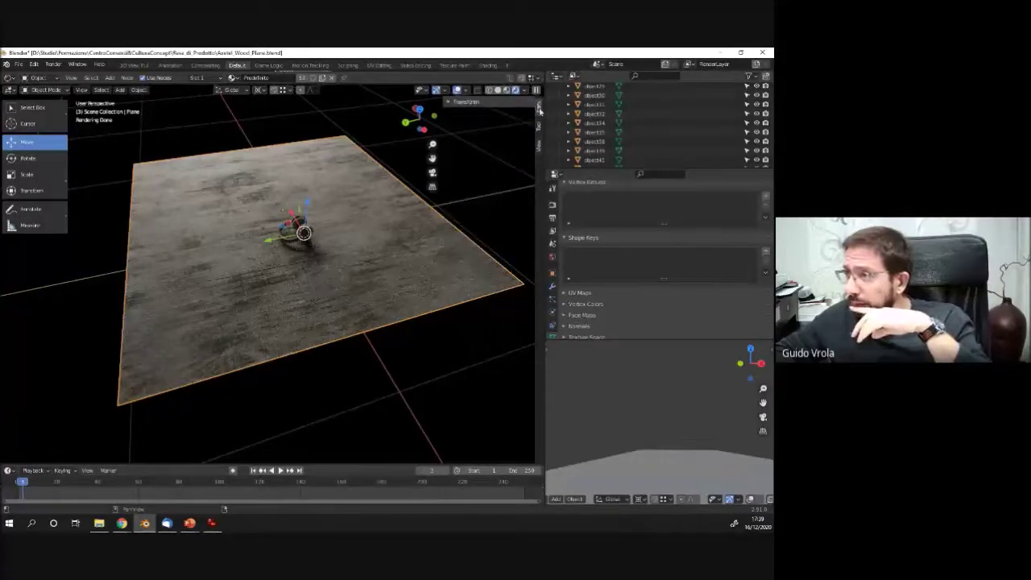
click(452, 103)
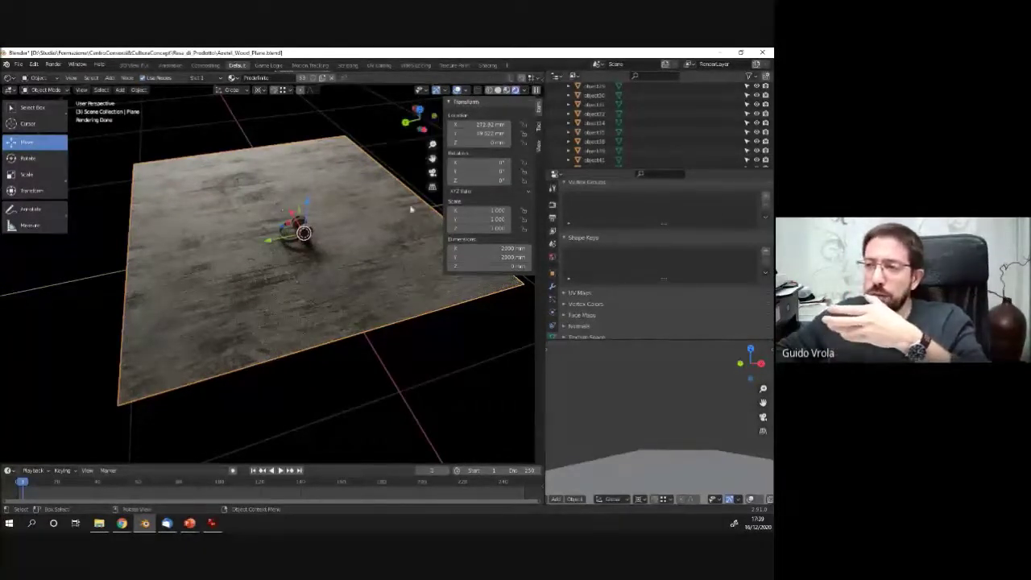
click(453, 103)
Bring the diffuse wood image forward in IrfanView to compare it with the plane, and close it.
key(alt+Tab)
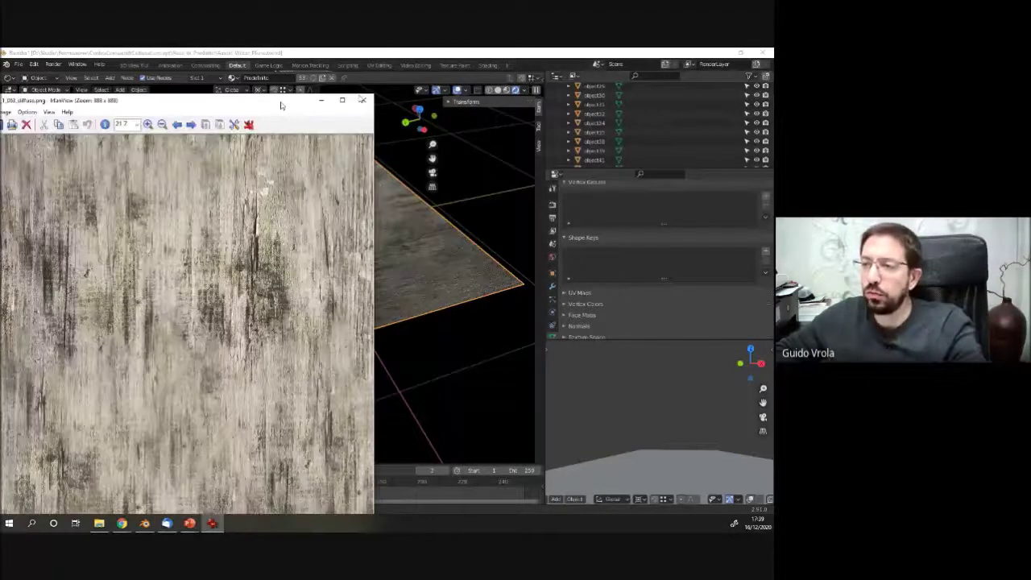
drag(281, 105, 391, 62)
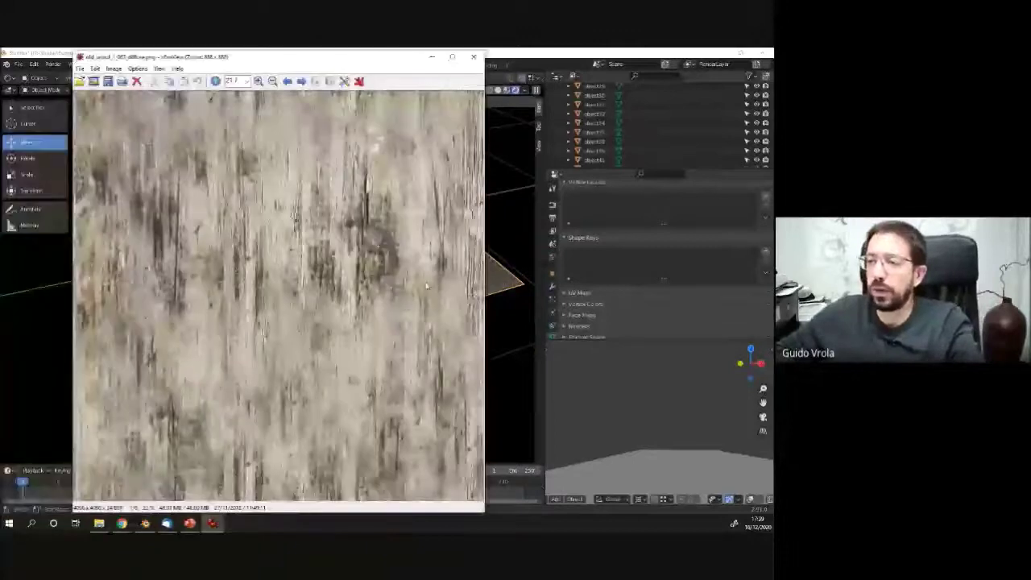
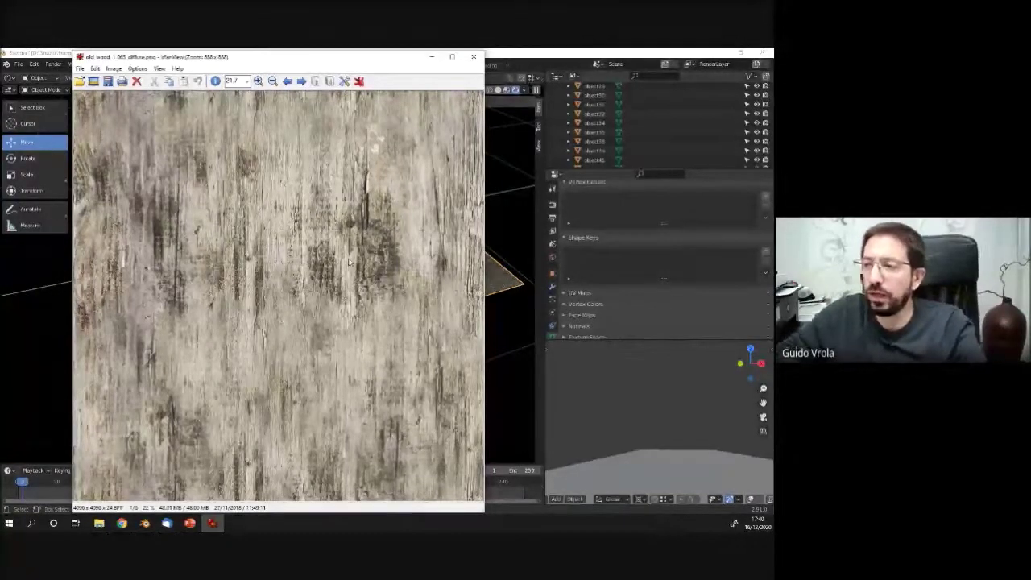
click(477, 58)
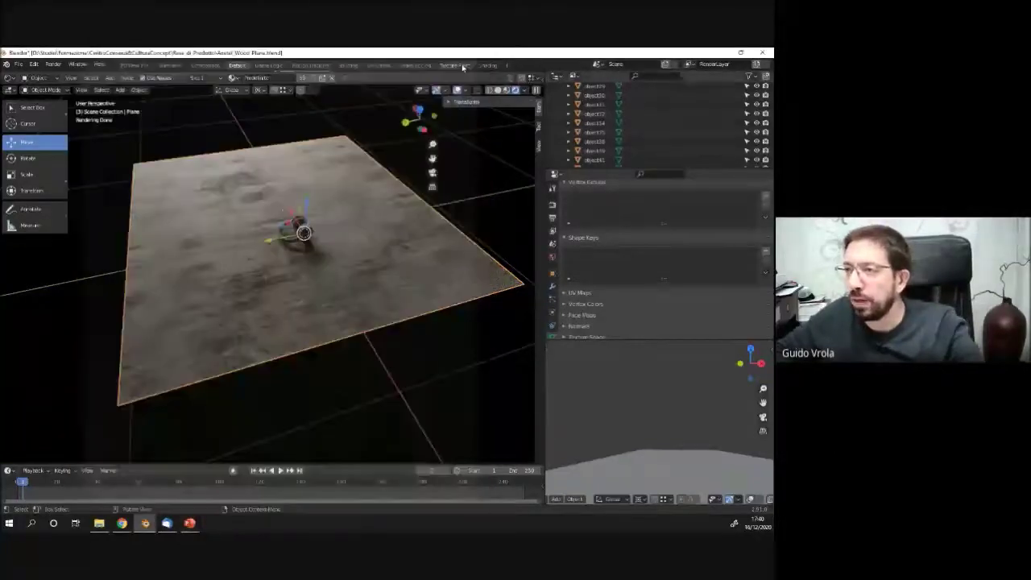
Switch to the UV Editing workspace and put the ground plane in Edit Mode to show its UV map.
click(379, 64)
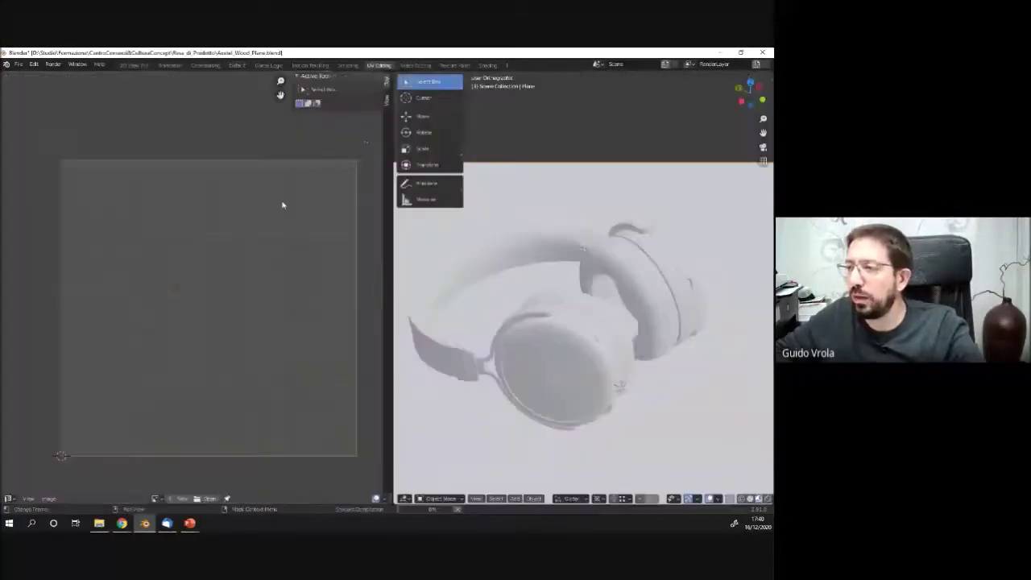
scroll(507, 279, up, 3)
middle_drag(562, 187, 582, 165)
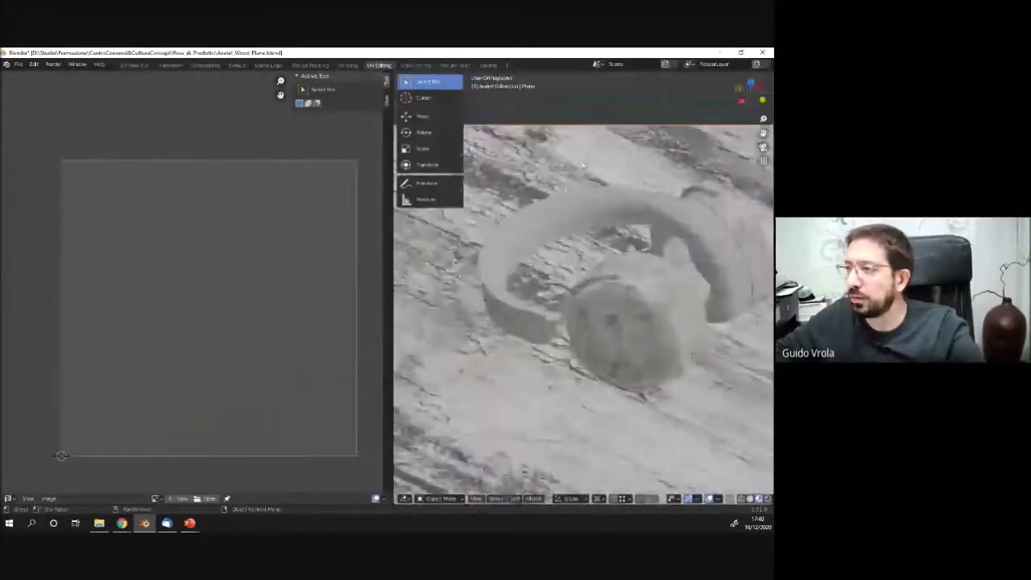
middle_drag(552, 253, 568, 252)
middle_drag(567, 251, 506, 271)
key(KP_5)
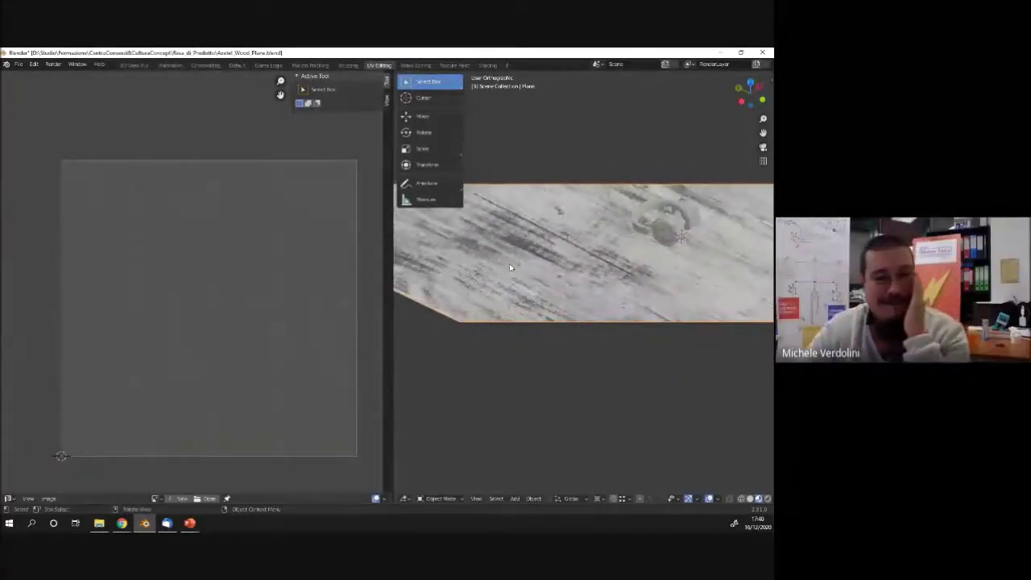
key(Tab)
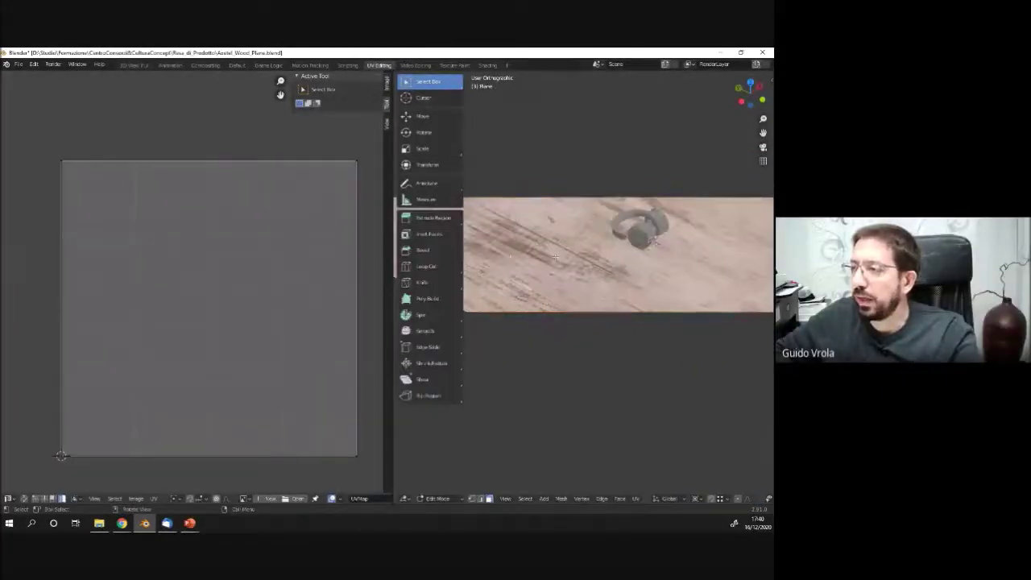
Display the old wood diffuse PNG behind the plane's UVs in the UV editor, with the whole image in view.
scroll(531, 258, down, 4)
scroll(555, 257, up, 2)
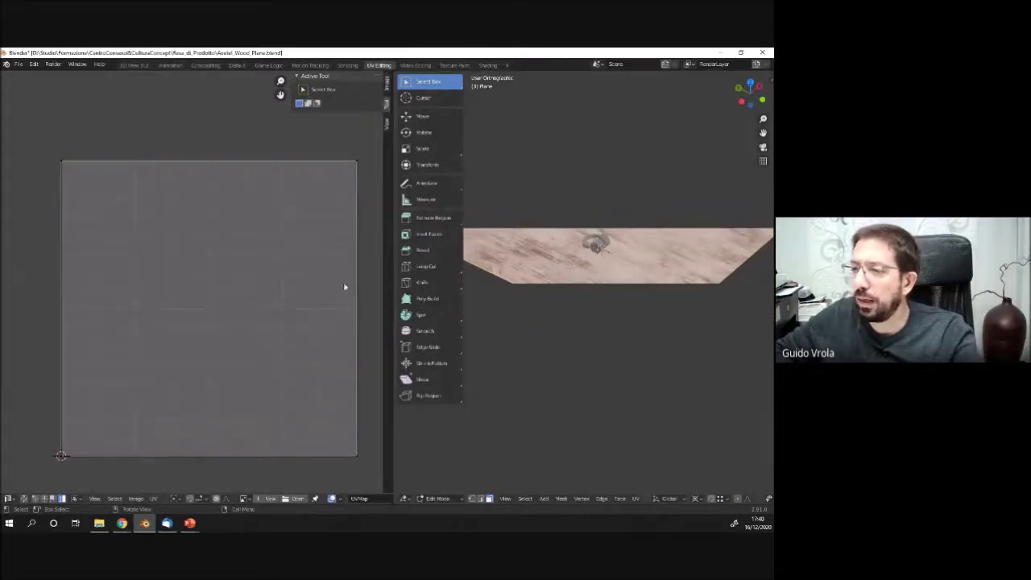
scroll(136, 272, down, 4)
scroll(136, 271, up, 2)
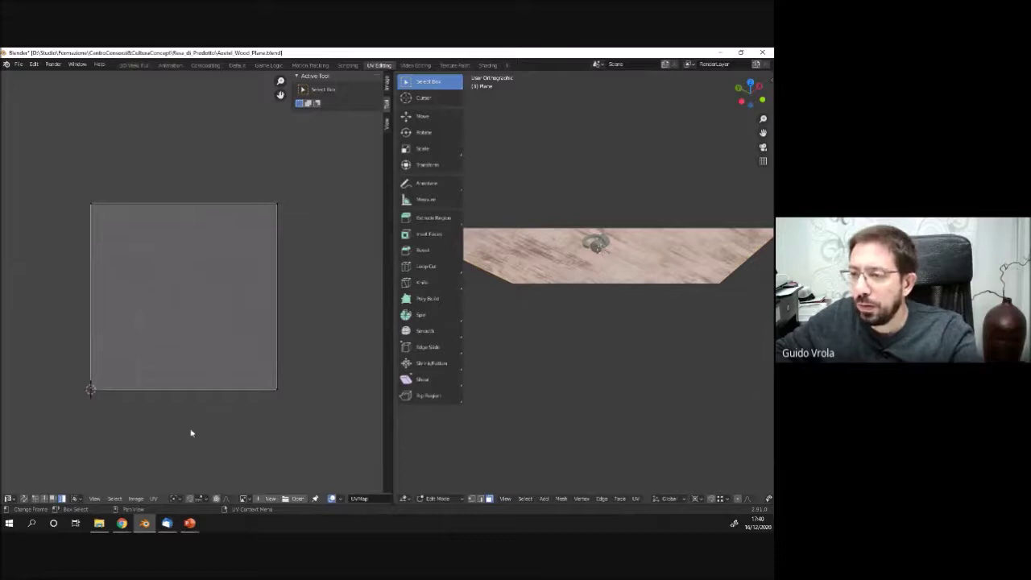
click(244, 498)
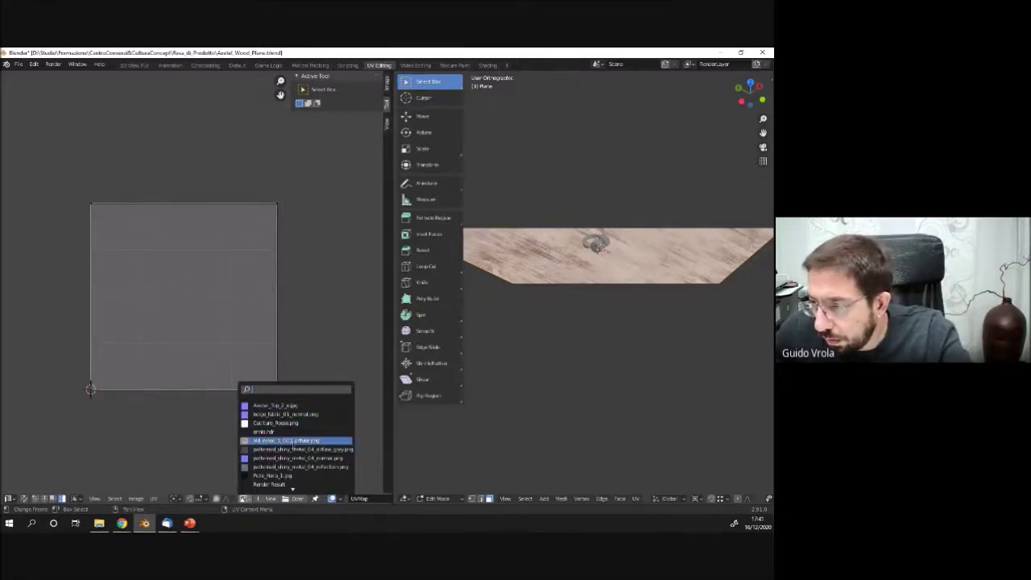
click(293, 443)
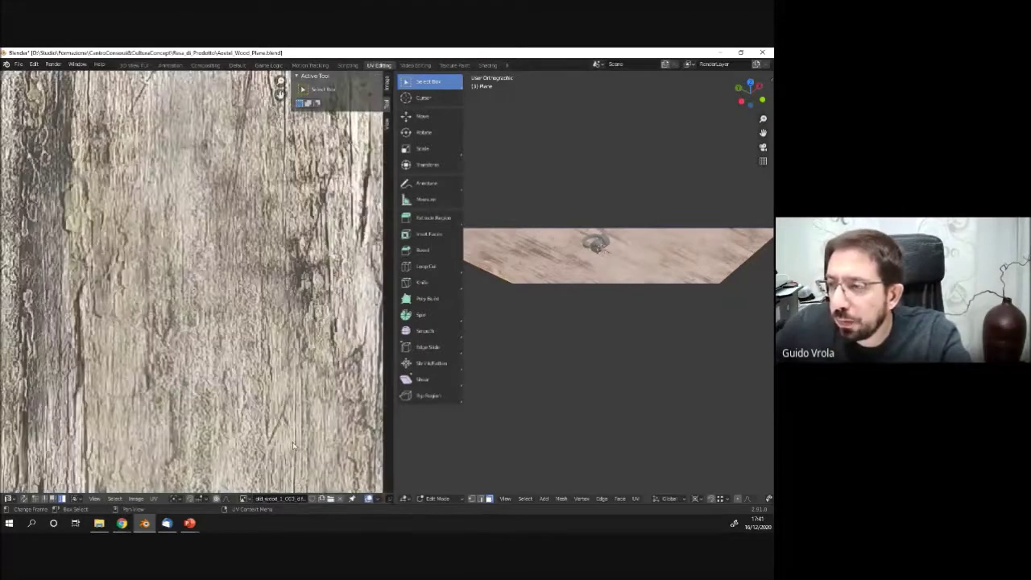
scroll(294, 445, down, 8)
scroll(308, 357, up, 1)
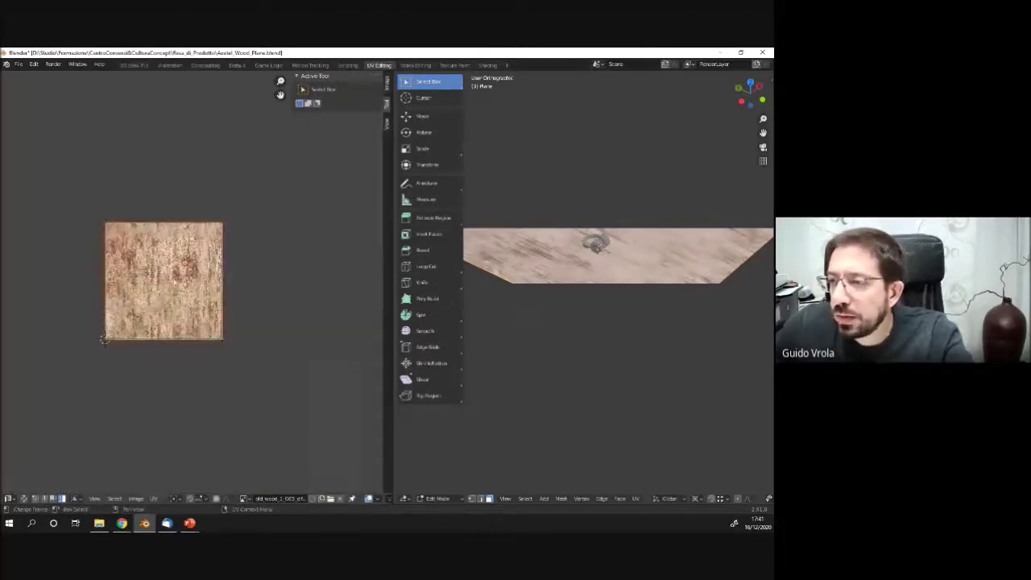
scroll(103, 340, up, 1)
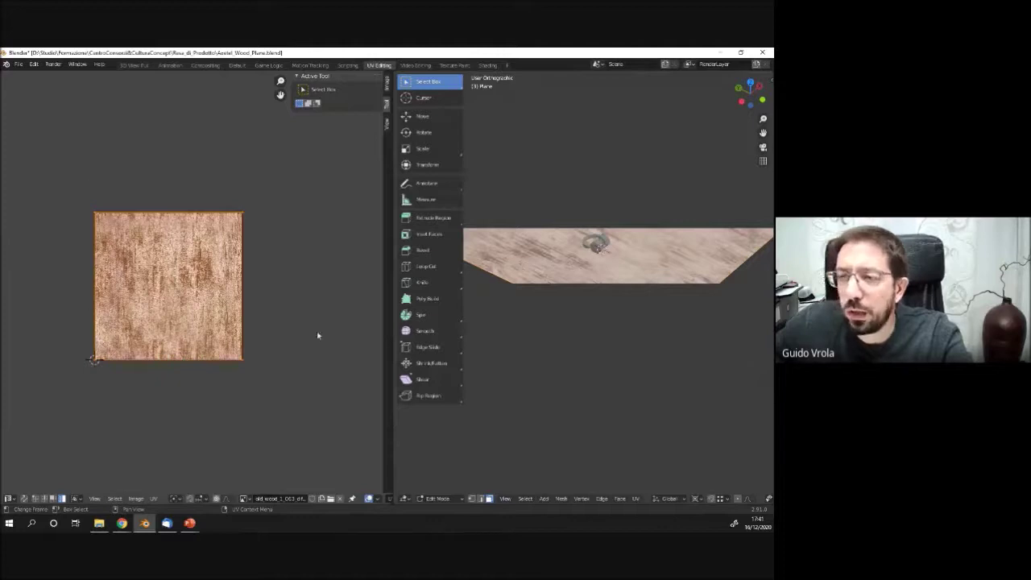
scroll(217, 254, down, 3)
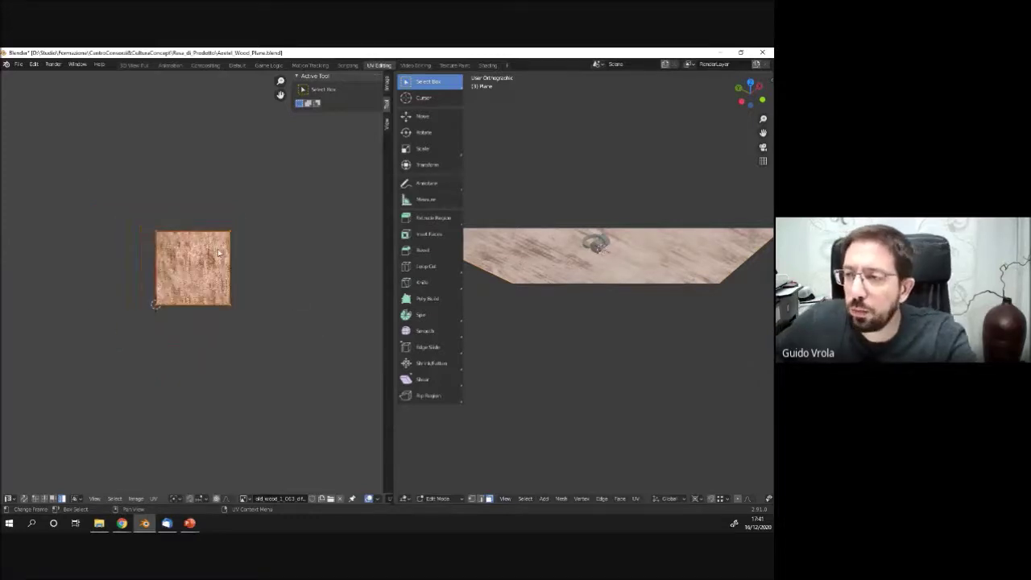
key(s)
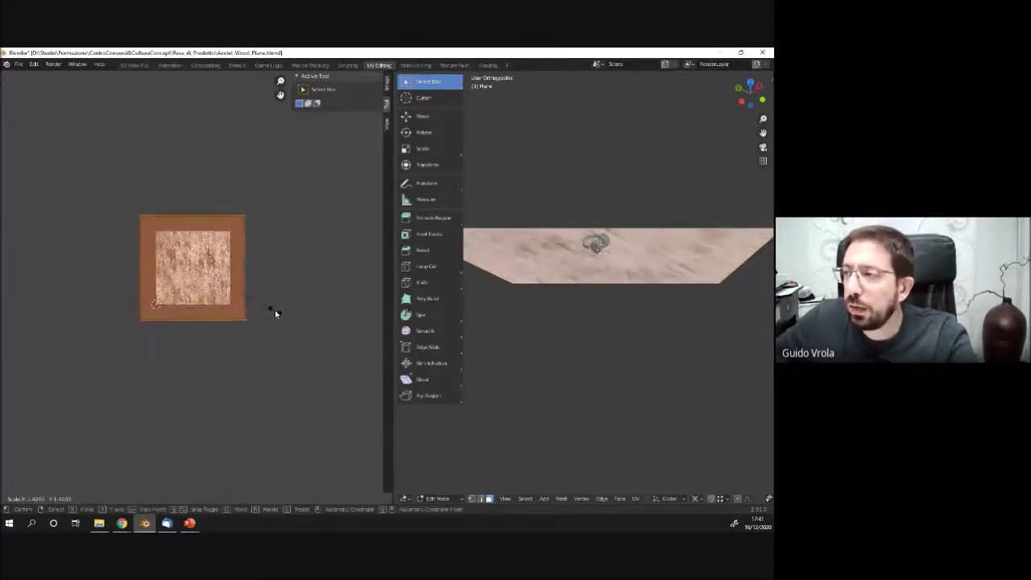
key(Escape)
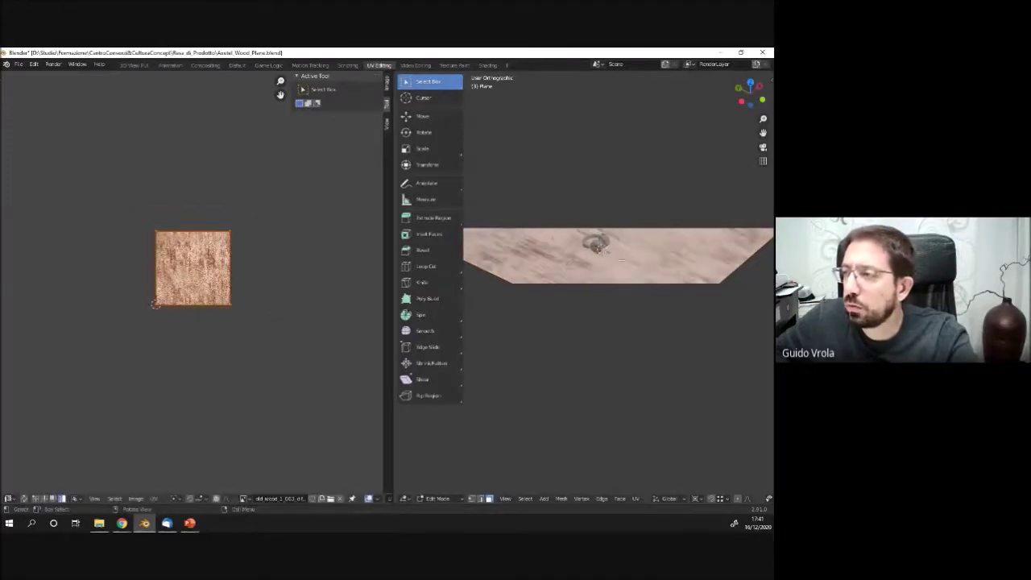
Scale the ground plane's UVs up to about 3.7 times the size of the wood image.
scroll(574, 261, up, 6)
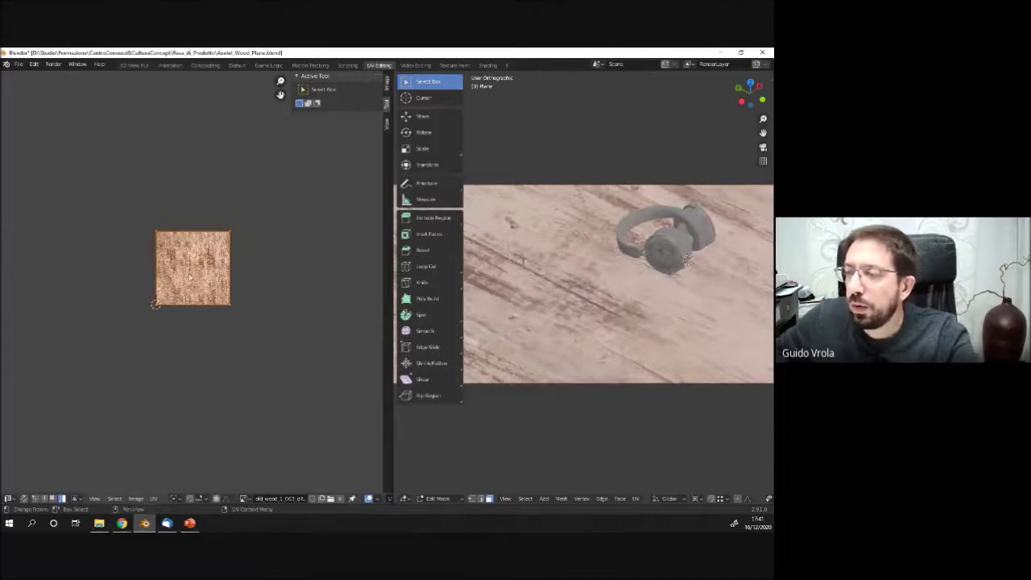
key(s)
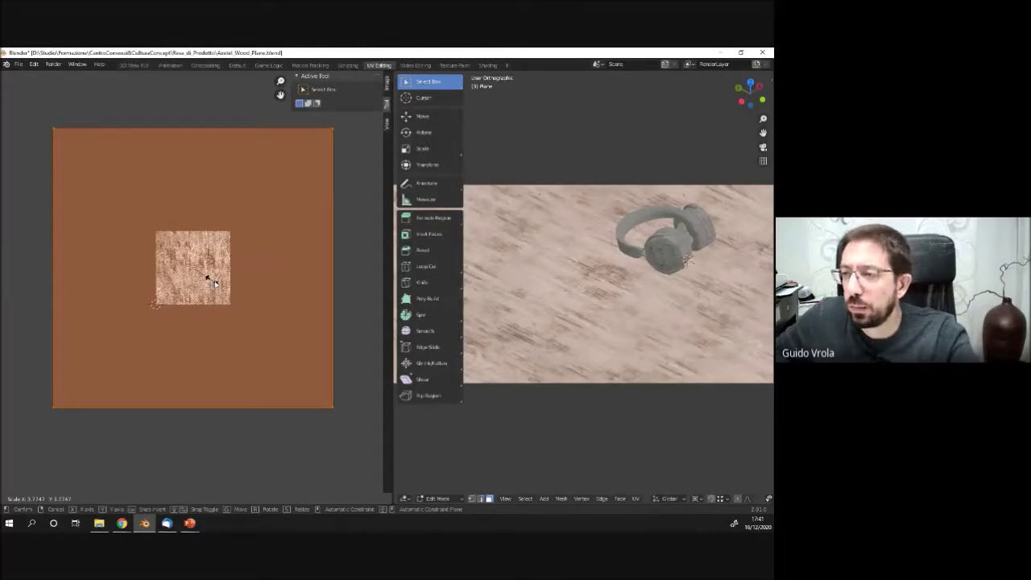
click(287, 281)
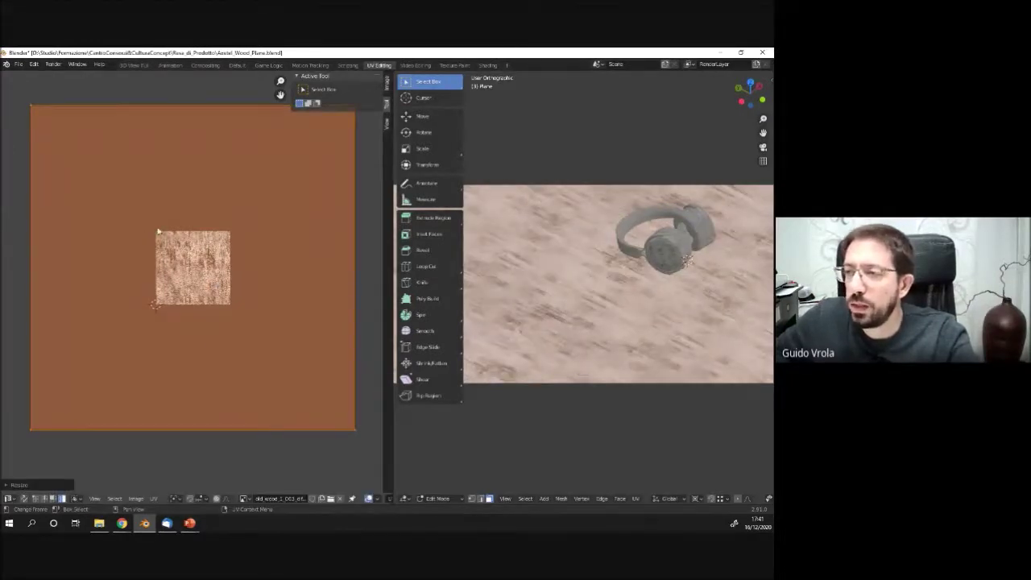
key(s)
click(304, 344)
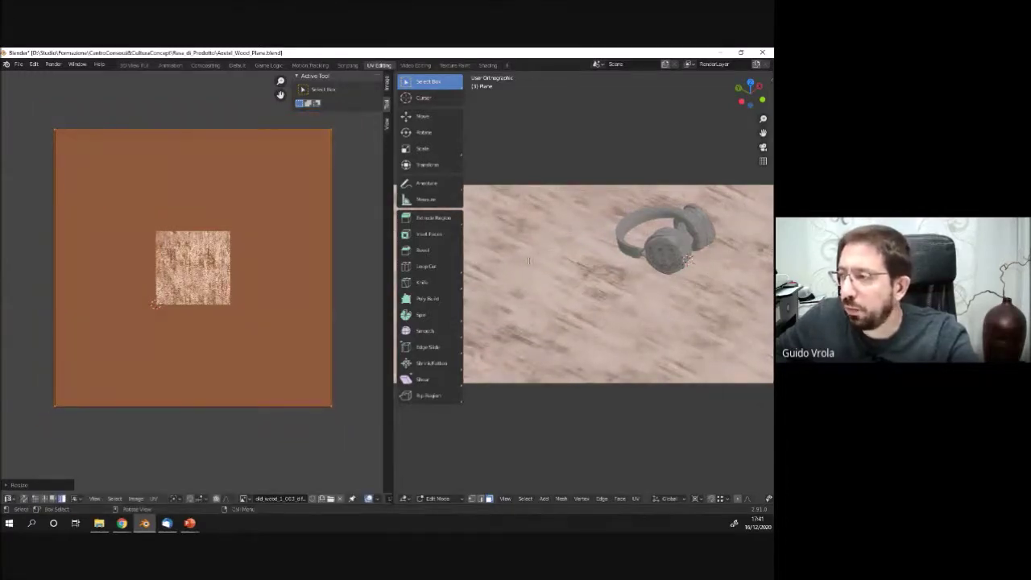
Look at the wood grain around the headphones through the camera and enlarge the plane's UVs by a further factor of about 1.13.
scroll(239, 246, up, 2)
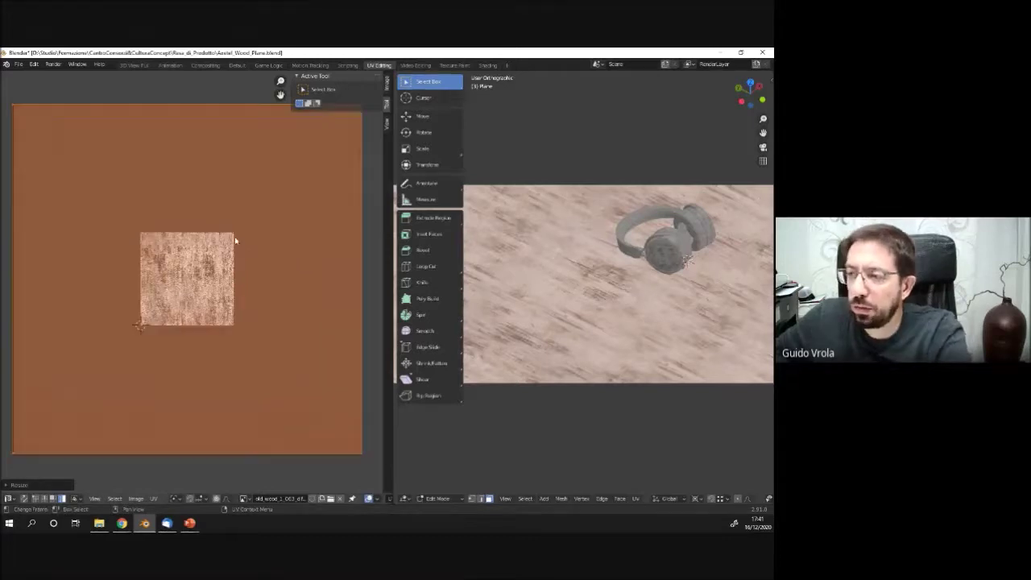
scroll(239, 246, up, 1)
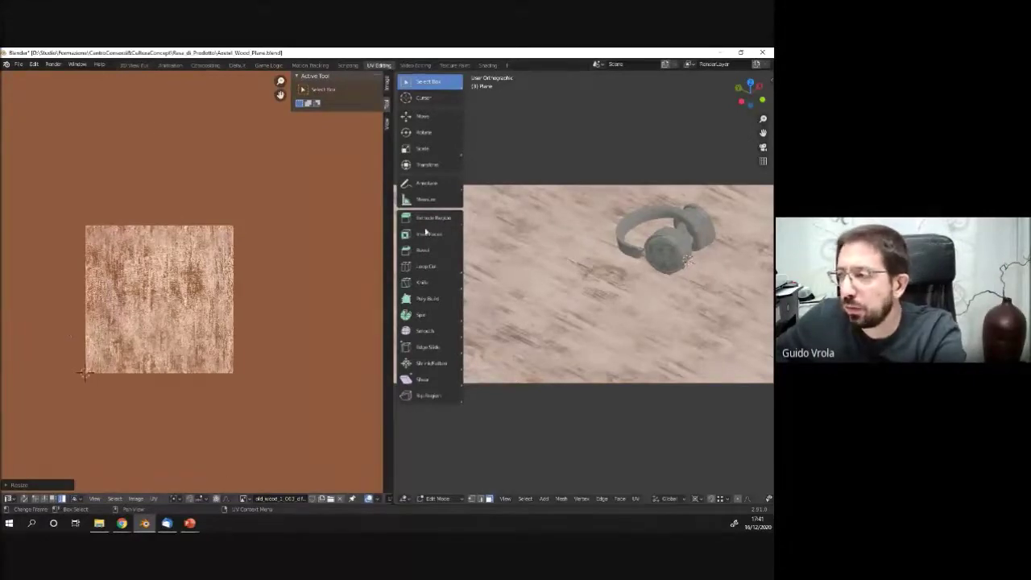
middle_drag(576, 274, 529, 264)
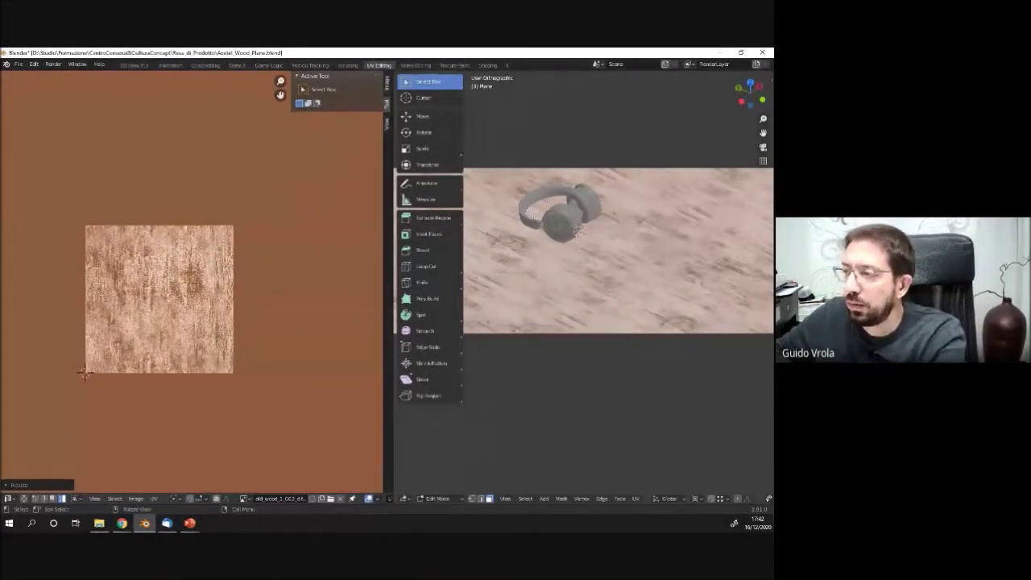
key(KP_0)
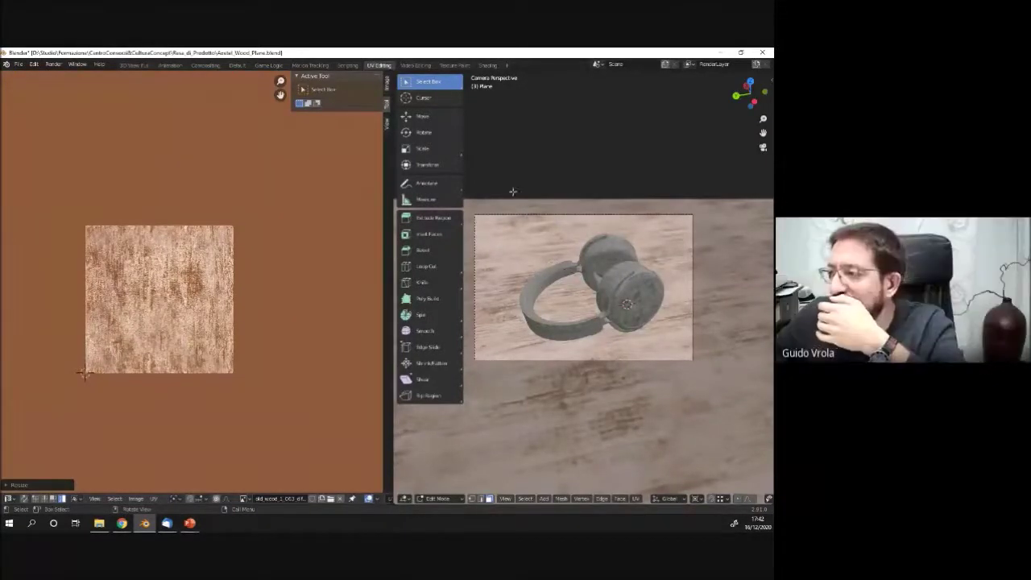
middle_drag(498, 256, 616, 358)
scroll(212, 278, down, 5)
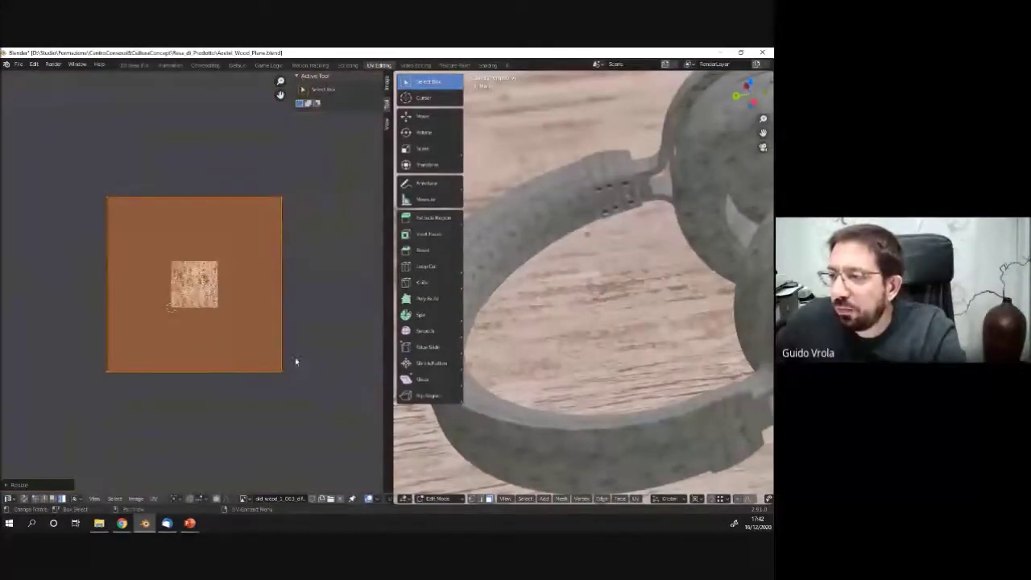
key(s)
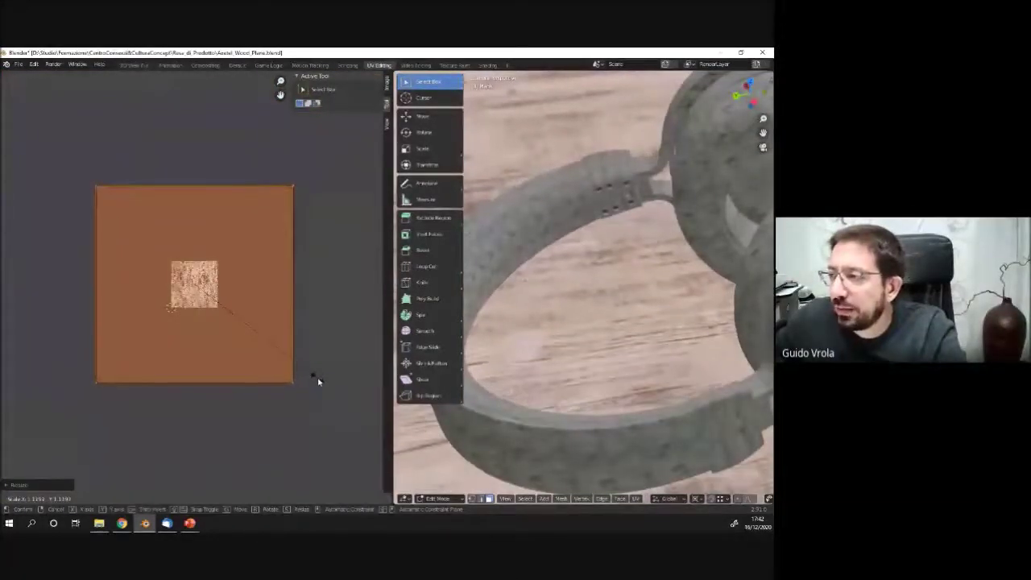
click(318, 382)
scroll(605, 248, down, 6)
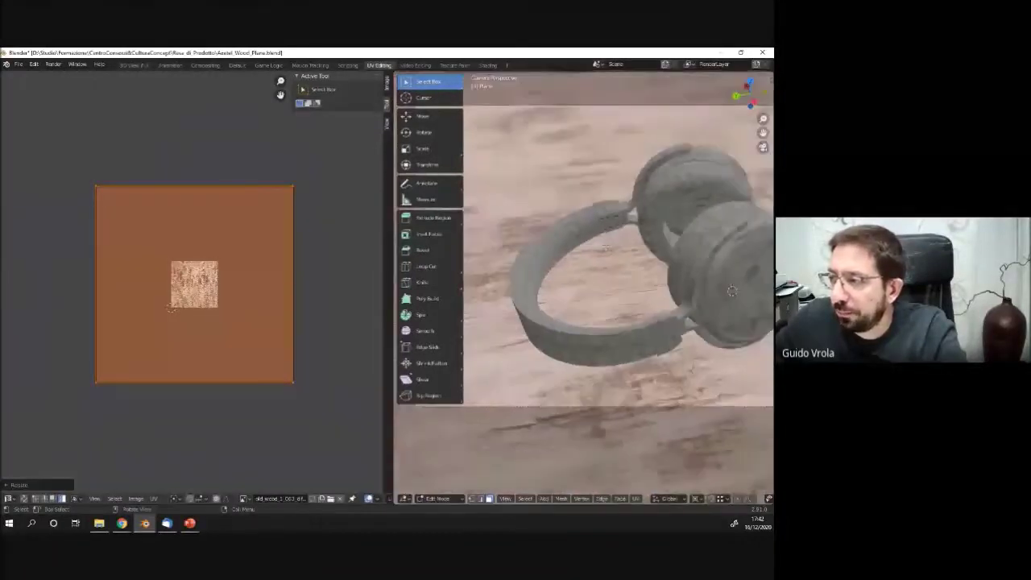
scroll(605, 248, down, 4)
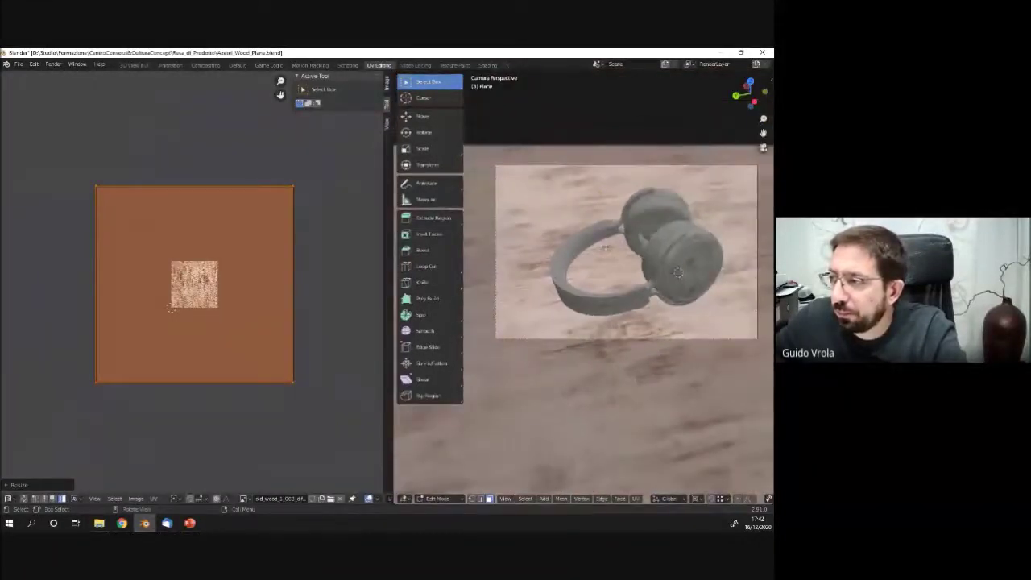
scroll(606, 248, up, 3)
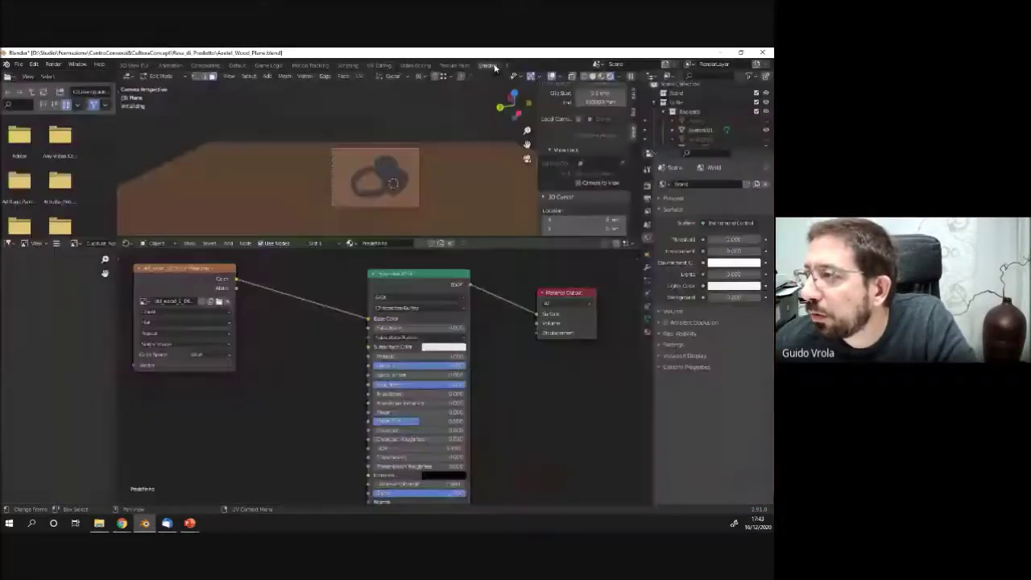
In the Shading workspace, disconnect the old wood image texture from the plane material's Base Color and delete its node.
click(488, 64)
scroll(329, 343, down, 4)
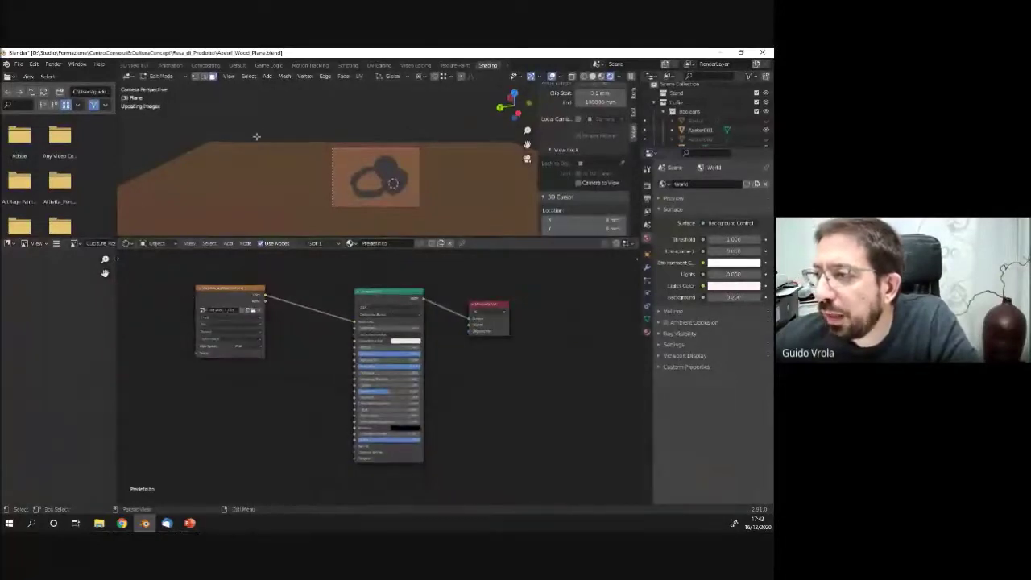
scroll(263, 158, up, 3)
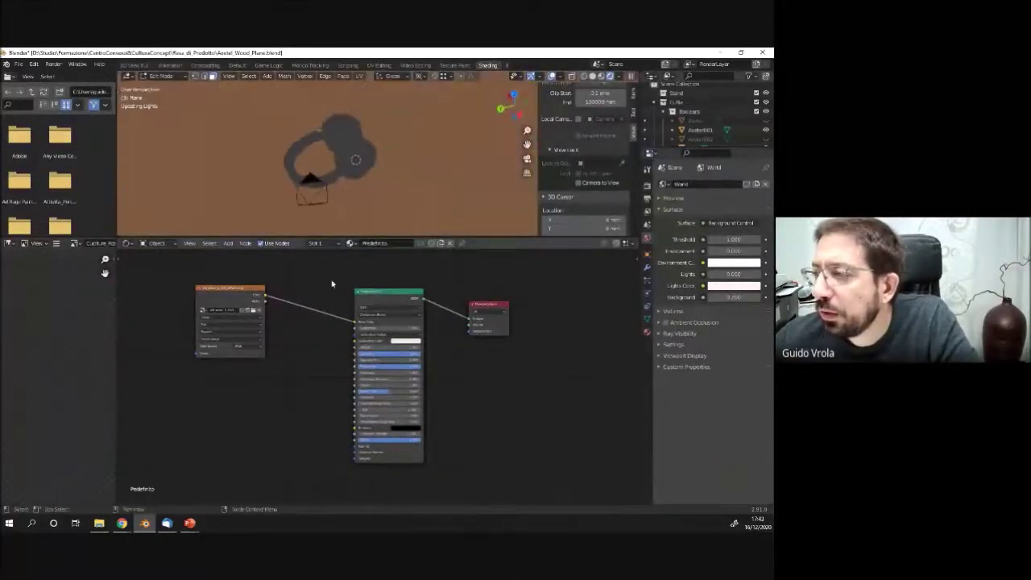
scroll(314, 287, up, 1)
drag(360, 328, 295, 329)
scroll(294, 328, up, 1)
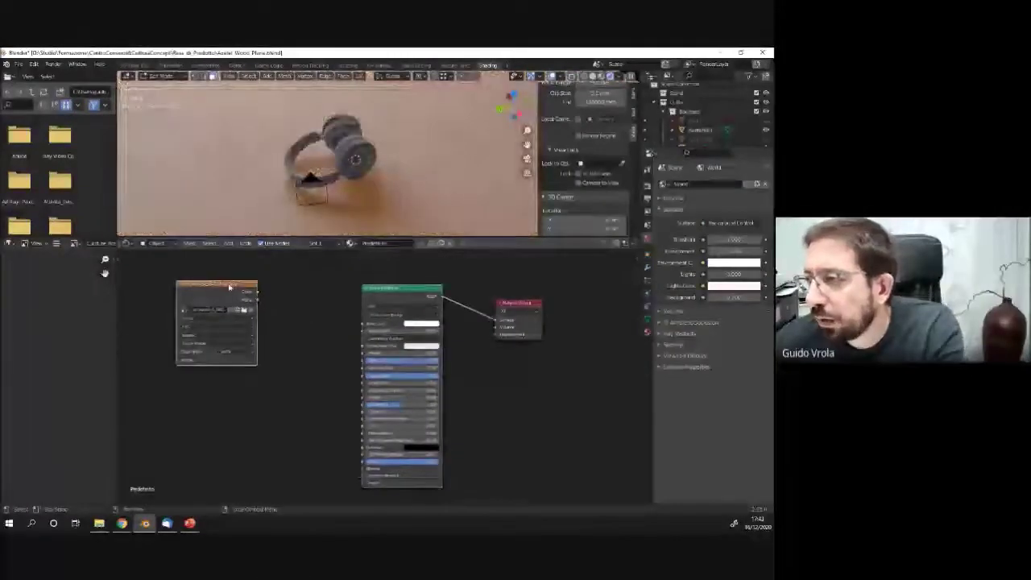
key(Delete)
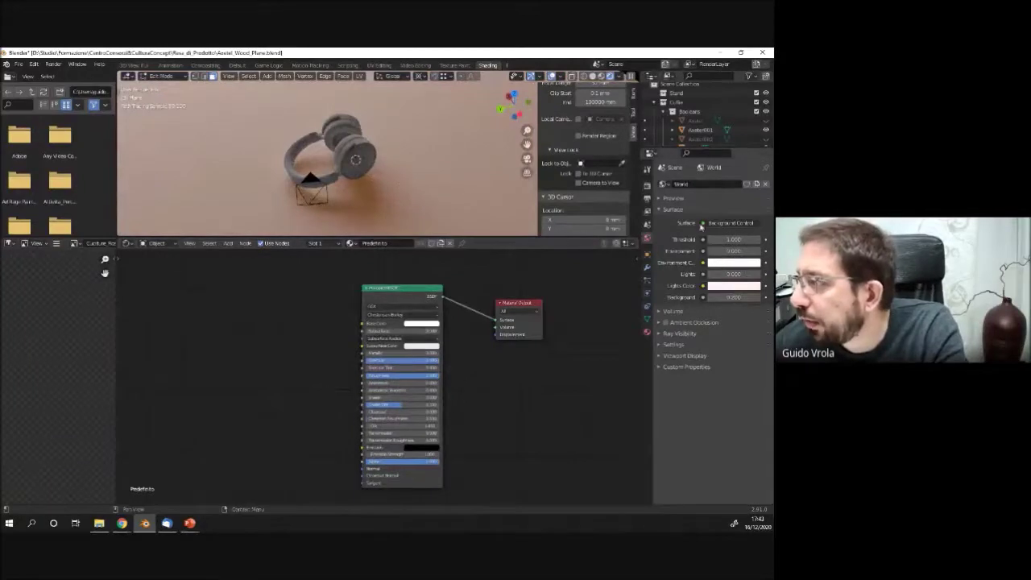
Unlink the ground plane's current material and give the plane a new material named lEGNO.
click(647, 331)
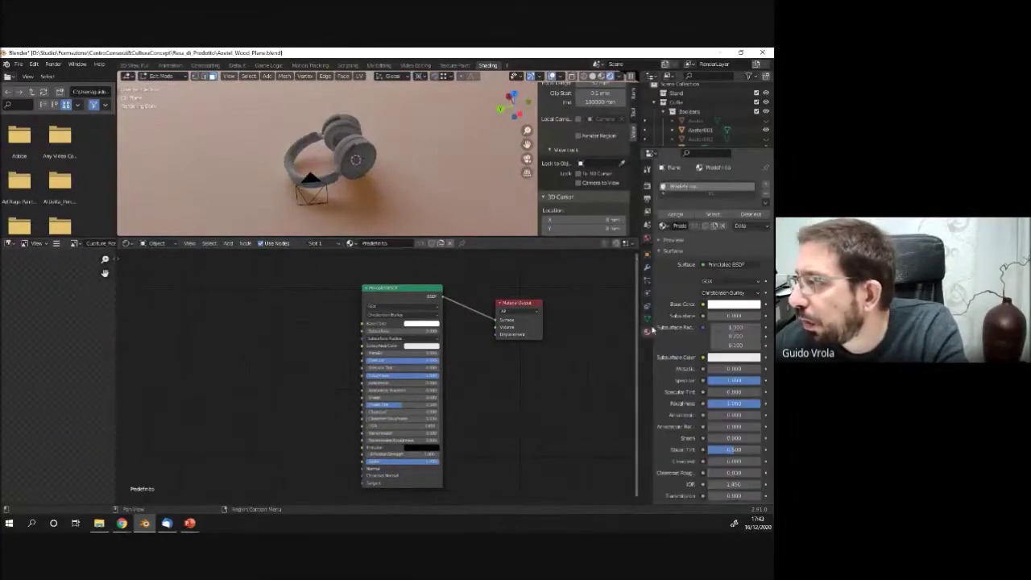
click(713, 226)
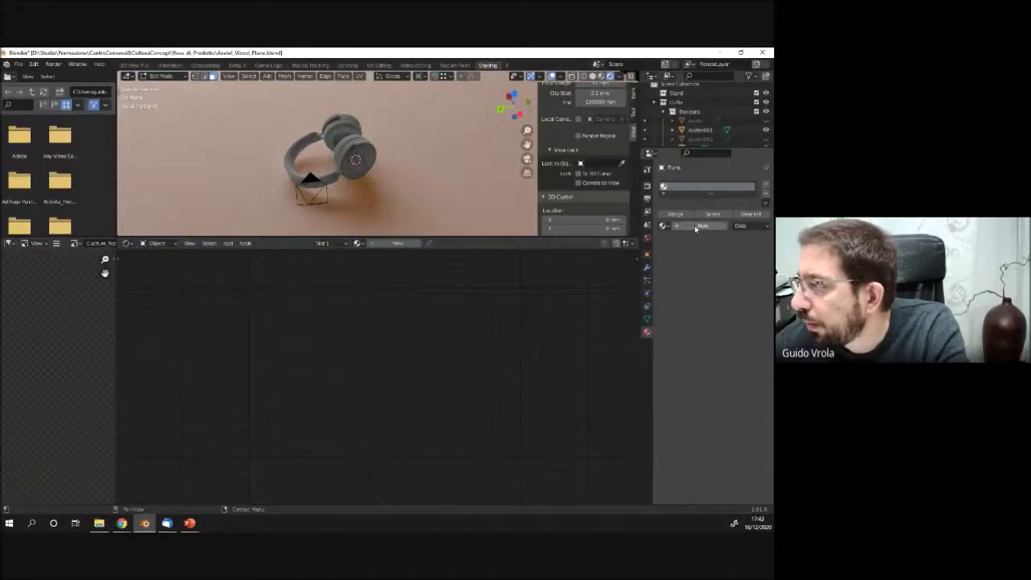
click(696, 228)
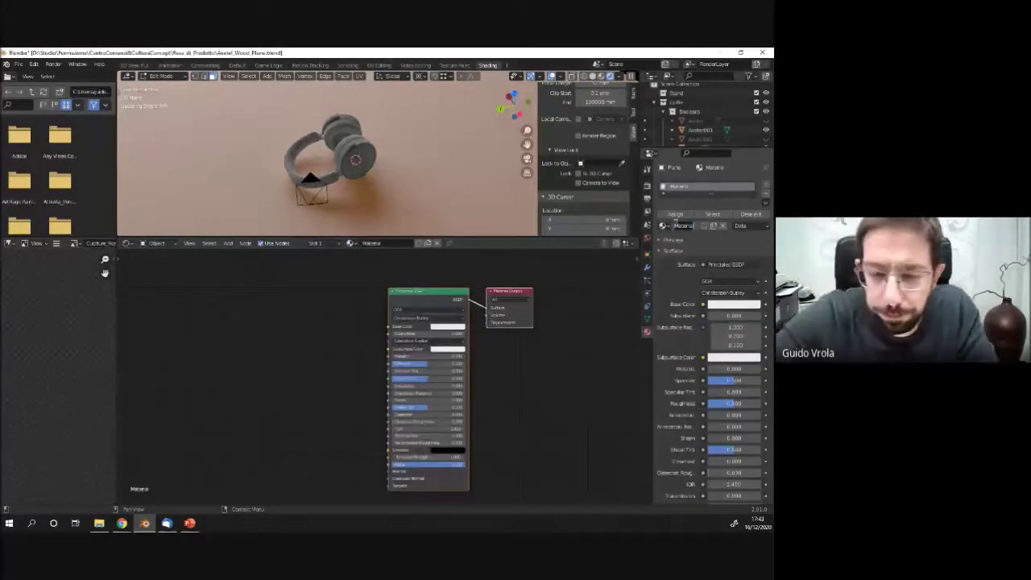
text(Legno)
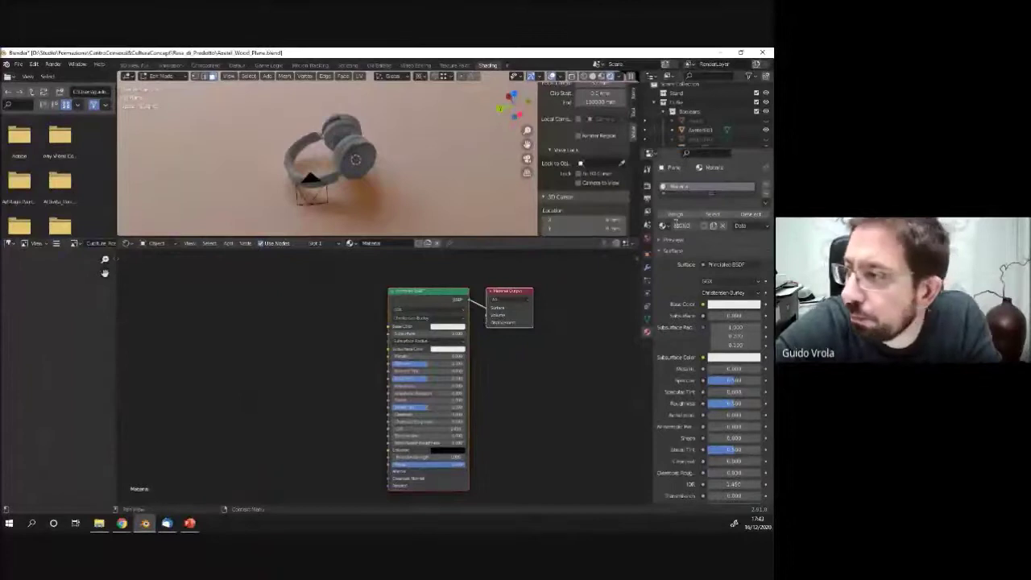
key(Return)
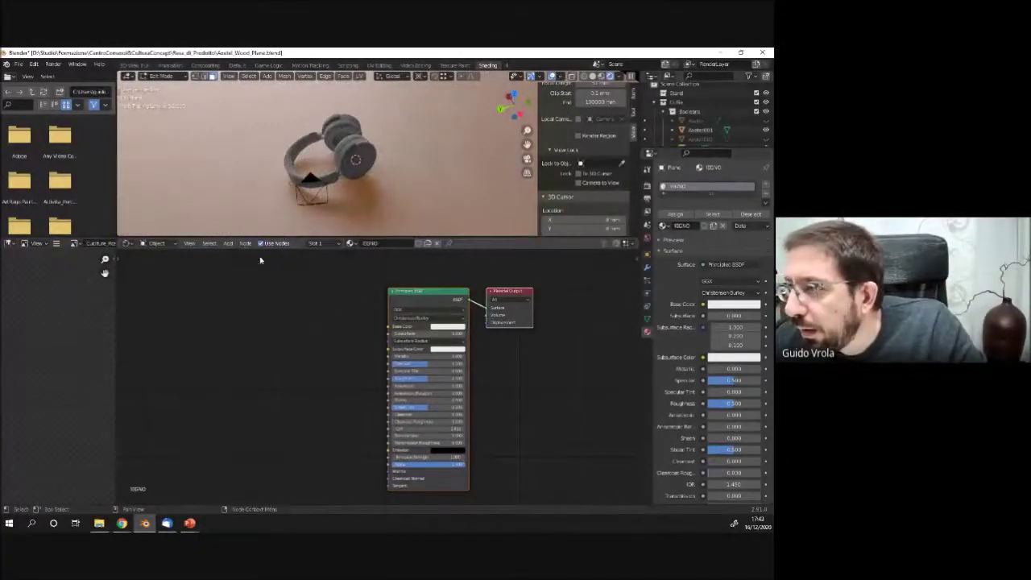
Load the old wood diffuse image in a new Image Texture node and connect its Color to the Principled BSDF's Base Color.
click(228, 243)
mouse_move(242, 298)
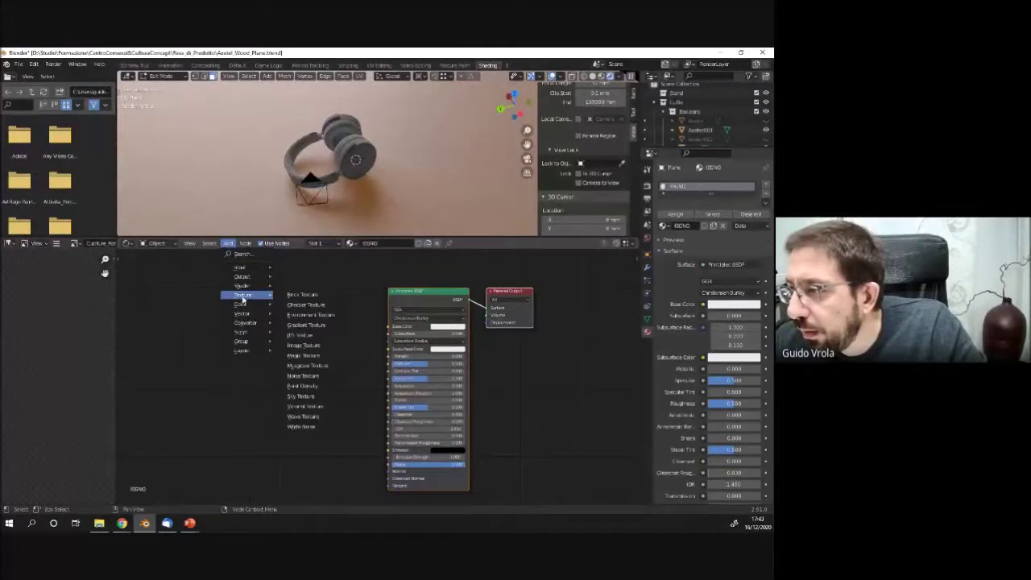
click(306, 351)
click(311, 316)
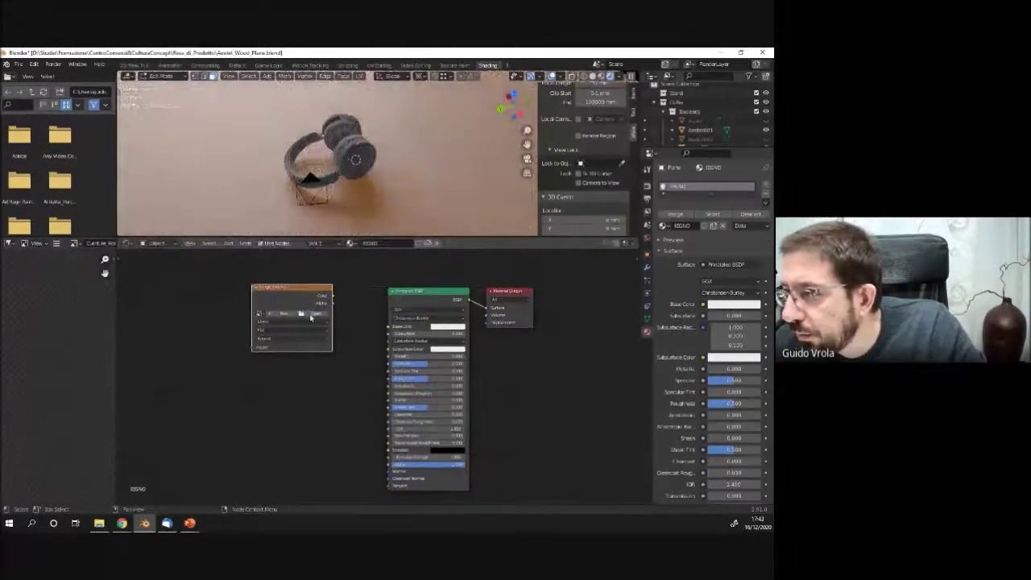
click(311, 316)
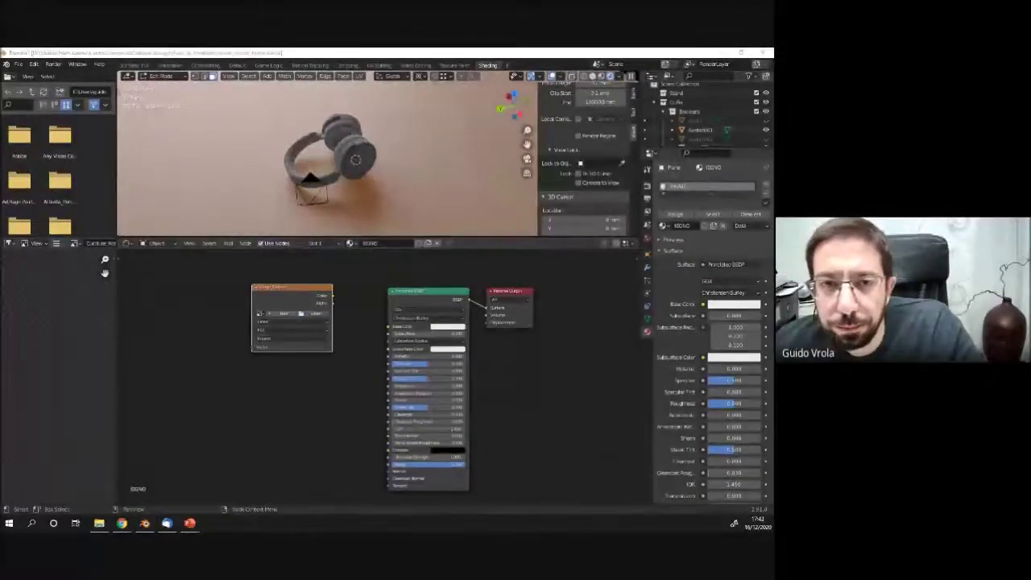
key(Return)
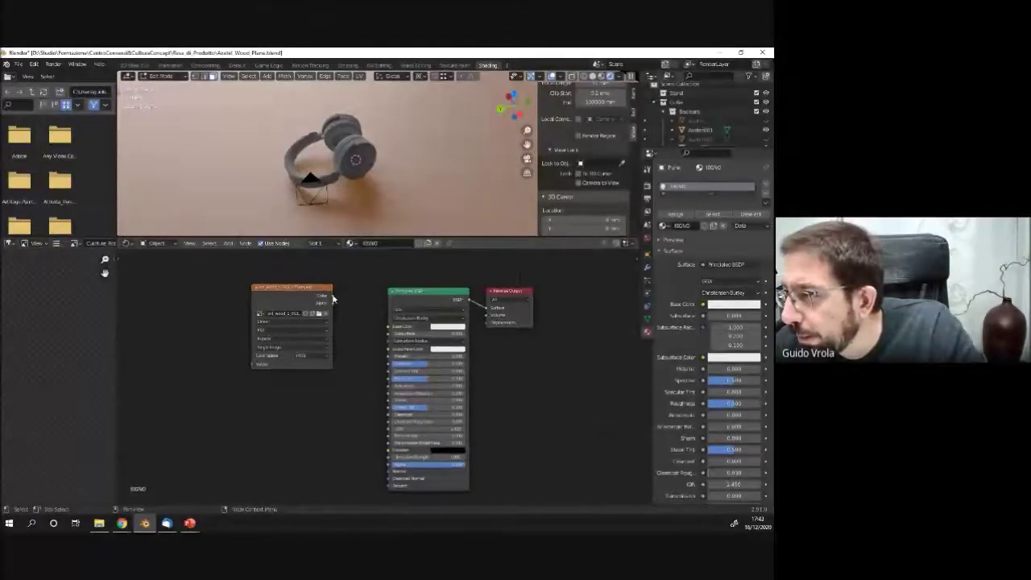
drag(330, 296, 387, 328)
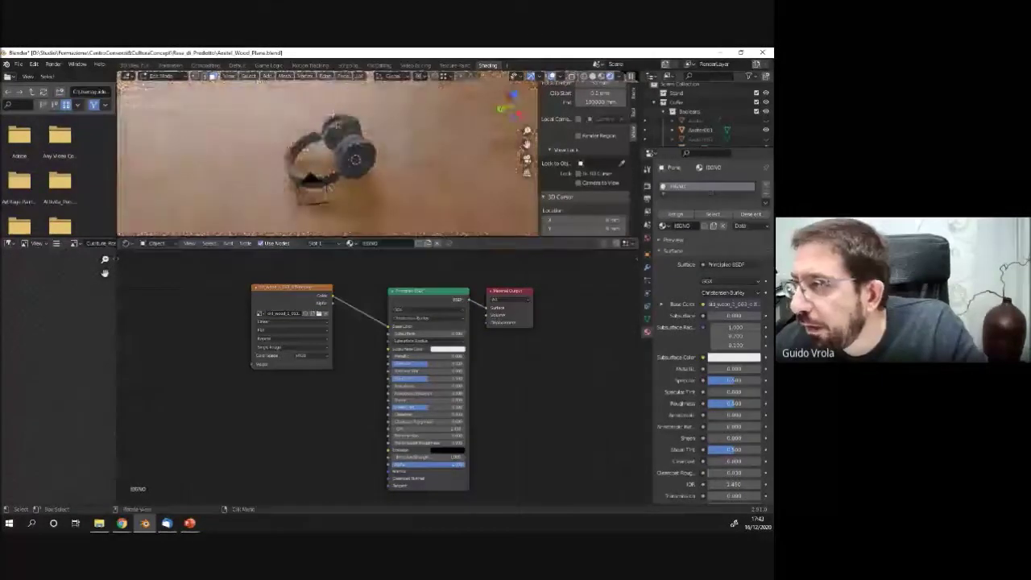
Put the plane in Object Mode and check the rendered wood through the camera in a taller 3D viewport.
scroll(345, 140, up, 4)
scroll(345, 140, down, 5)
key(Tab)
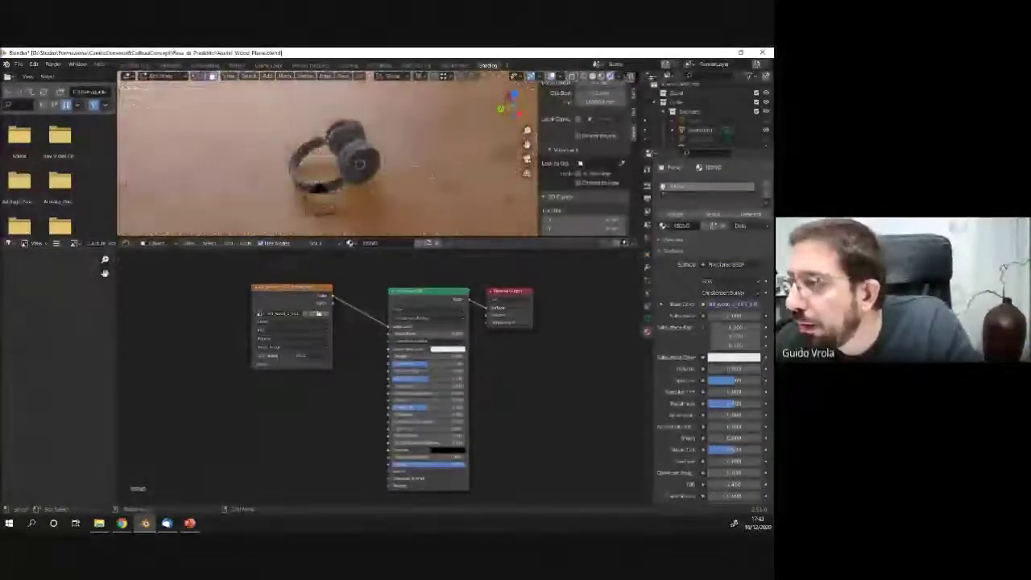
key(Tab)
middle_drag(433, 182, 337, 145)
scroll(401, 175, up, 3)
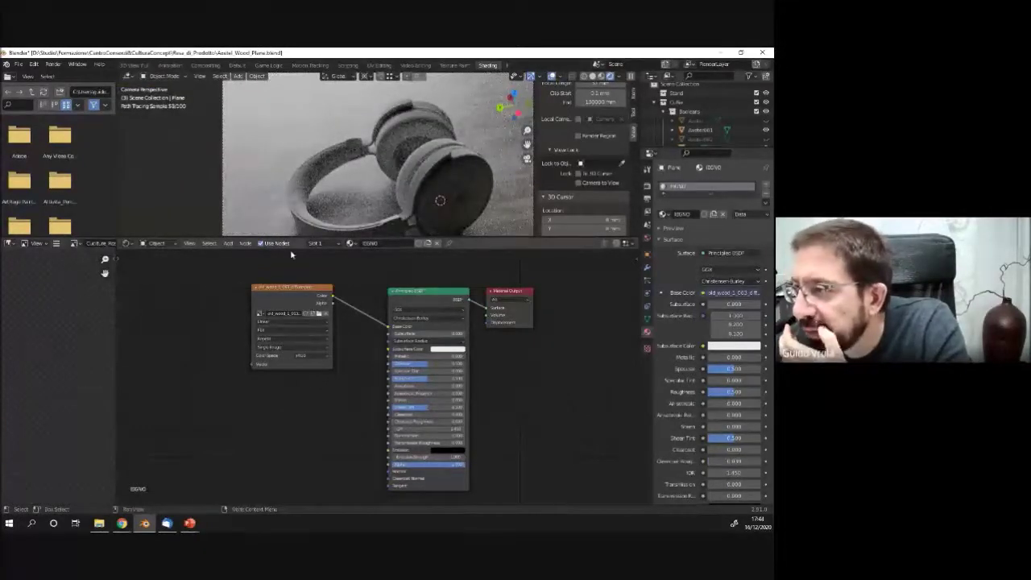
drag(297, 238, 309, 270)
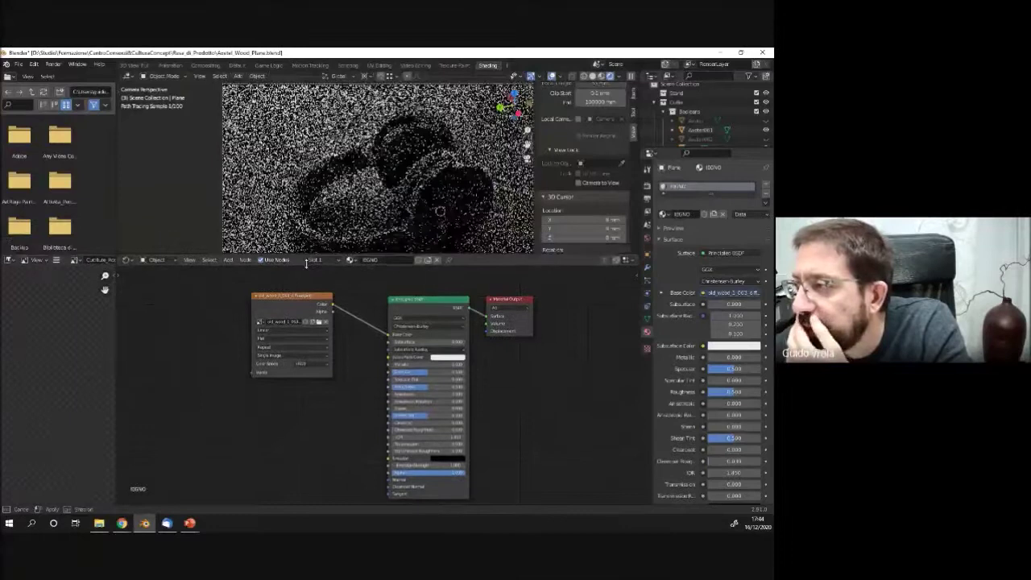
scroll(301, 229, down, 3)
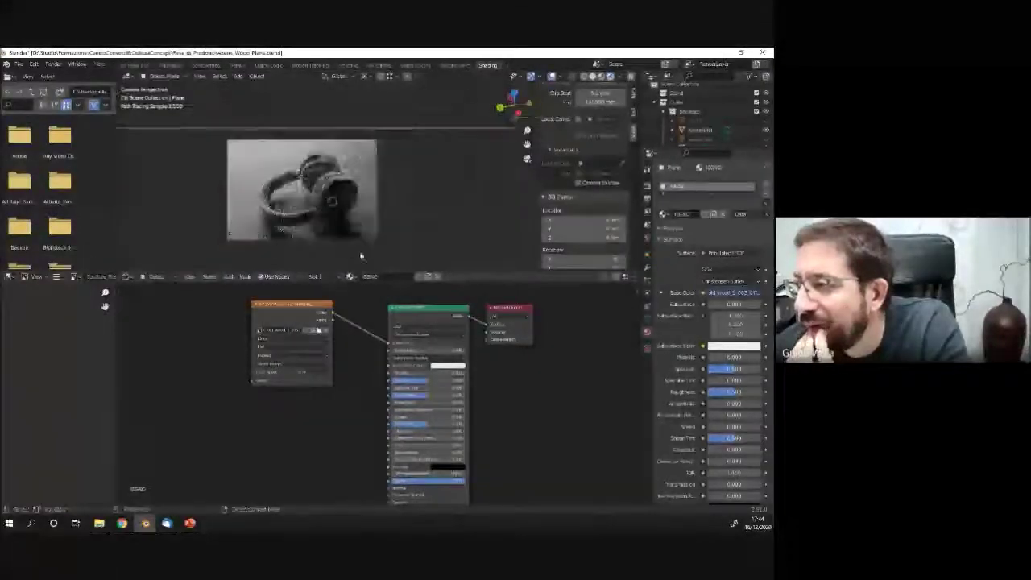
Adjust the Roughness of the plane's wood Principled BSDF and check the effect in the rendered camera view.
scroll(242, 218, up, 3)
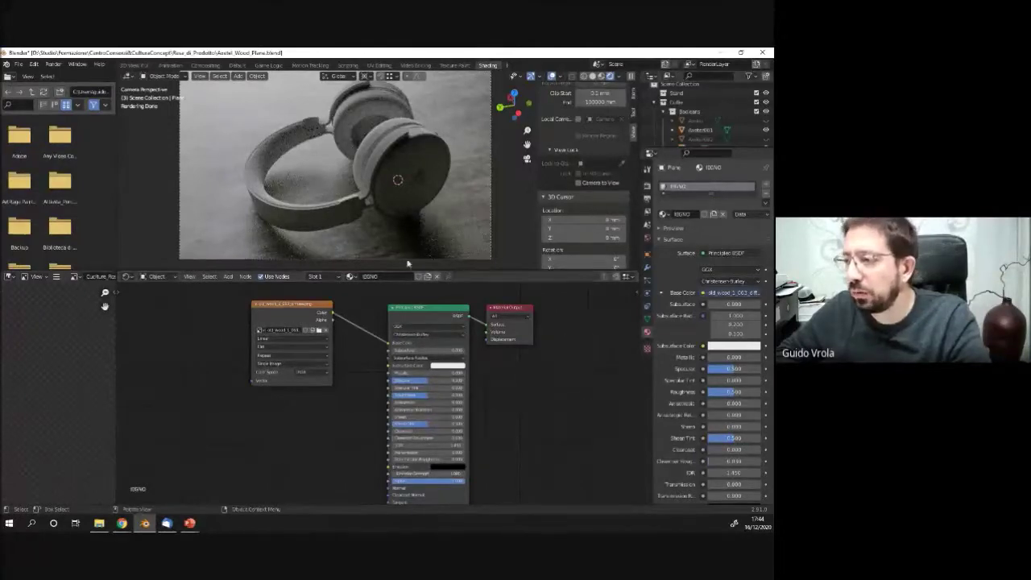
mouse_move(425, 396)
mouse_down()
mouse_move(516, 391)
mouse_move(449, 398)
mouse_up()
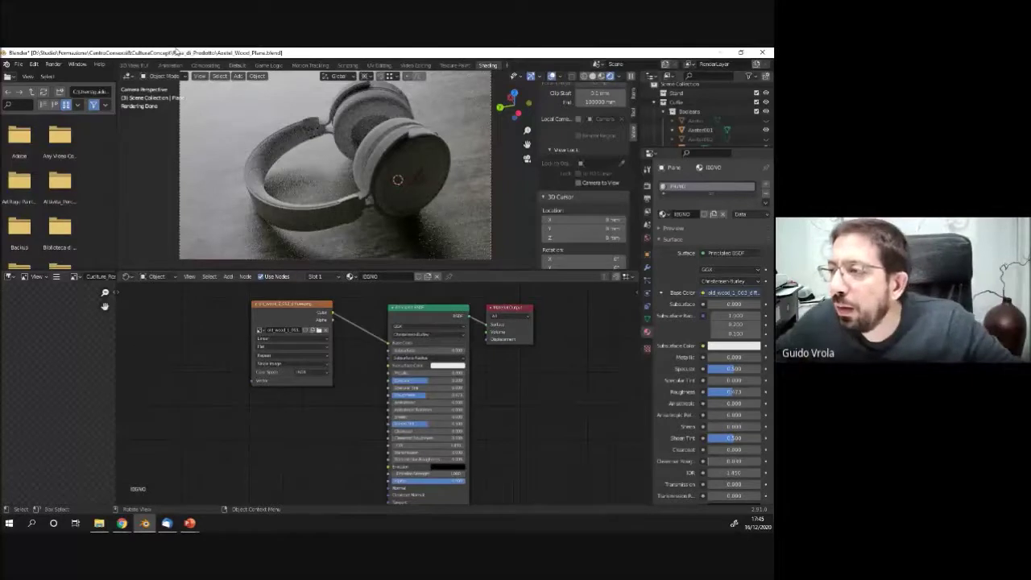
scroll(307, 230, up, 2)
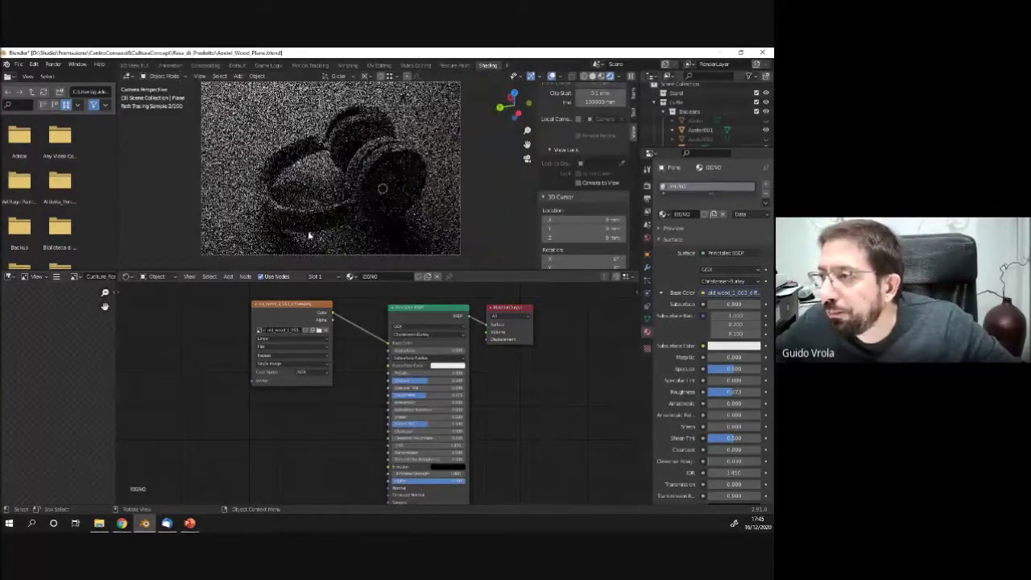
scroll(236, 161, down, 2)
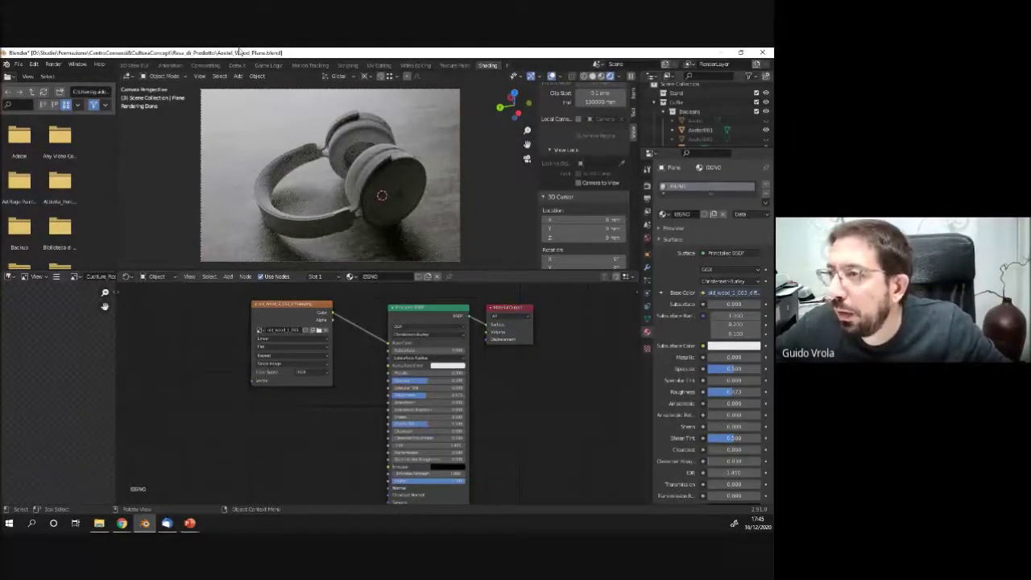
Open the UV Editing workspace, view the plane orthographically from outside the camera, and enter Edit Mode to show its UVs.
click(377, 65)
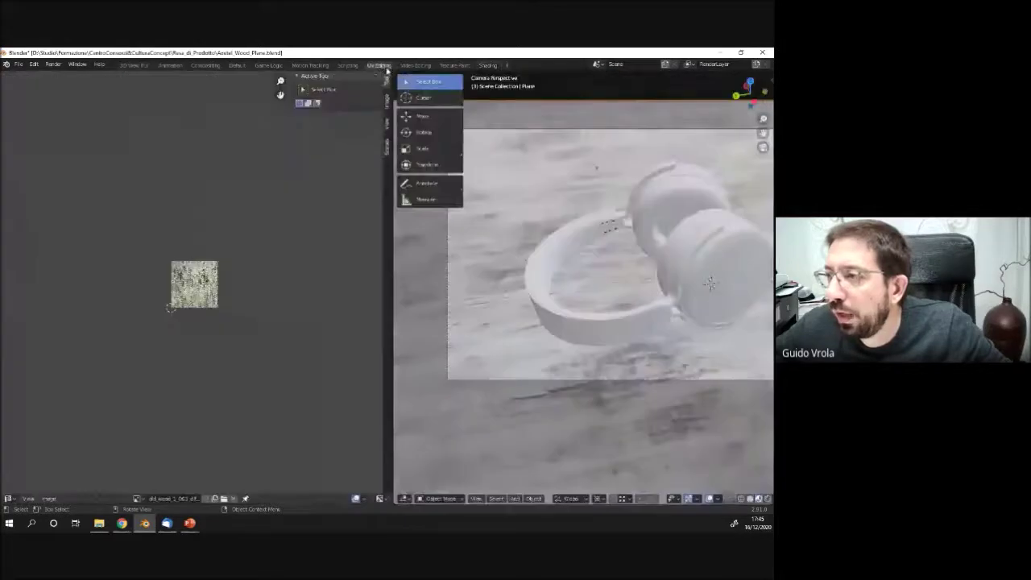
scroll(542, 316, down, 6)
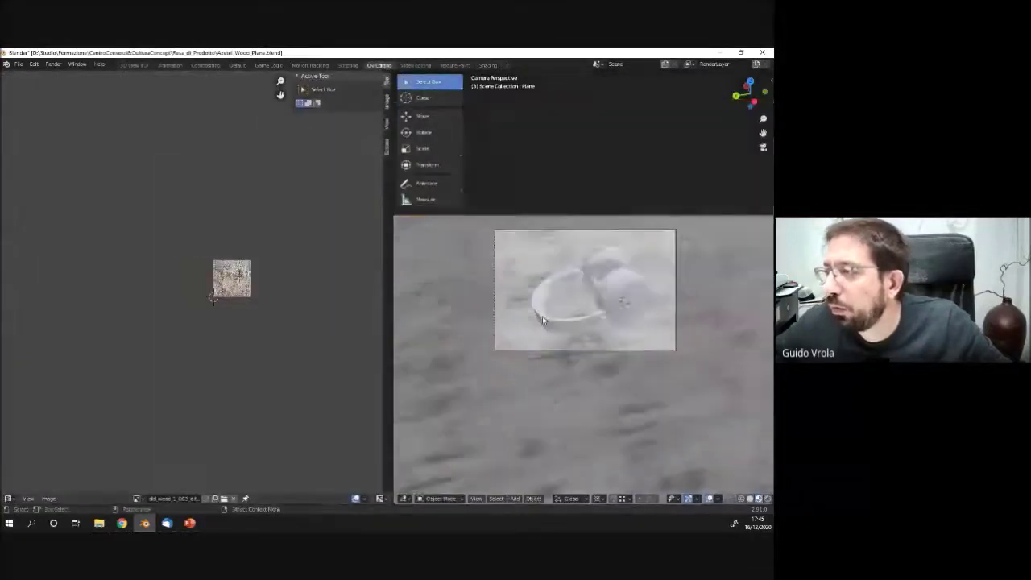
key(KP_5)
middle_drag(542, 325, 574, 342)
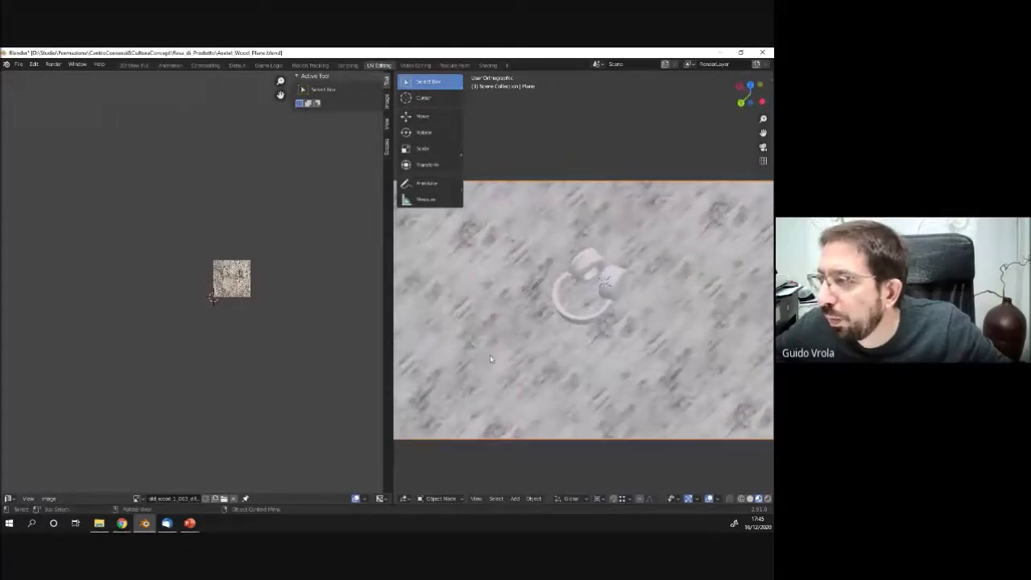
middle_drag(504, 351, 481, 342)
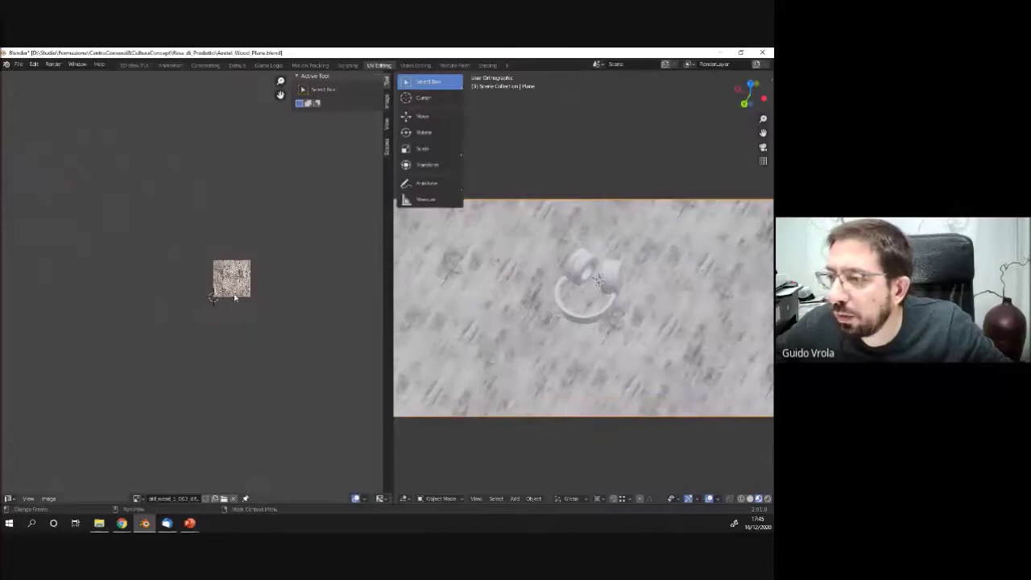
scroll(234, 297, up, 9)
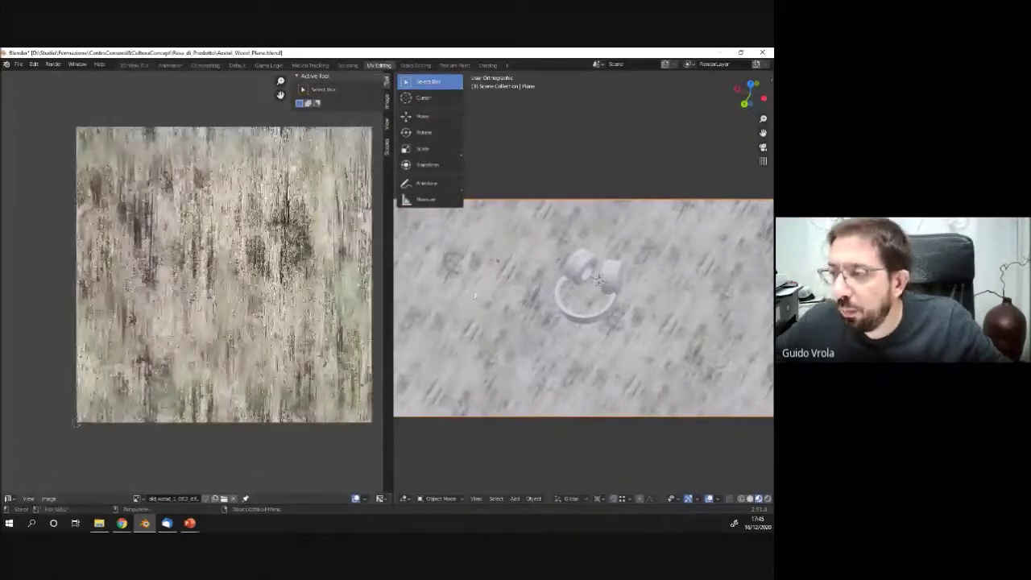
middle_drag(475, 295, 475, 266)
key(Tab)
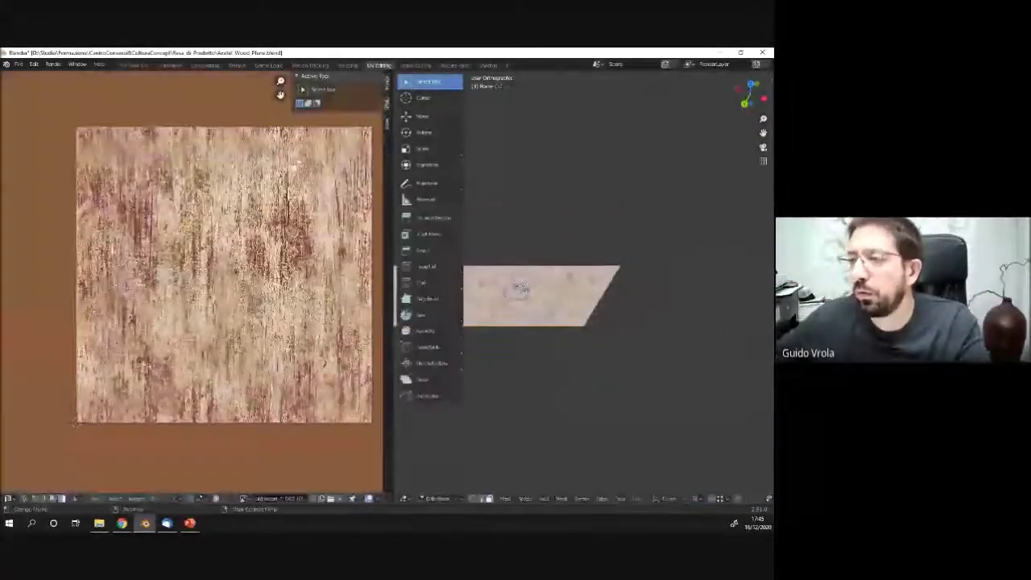
Examine how the plane's UV face extends beyond the old wood image and how the image's grain looks up close.
scroll(90, 191, down, 8)
scroll(90, 190, up, 1)
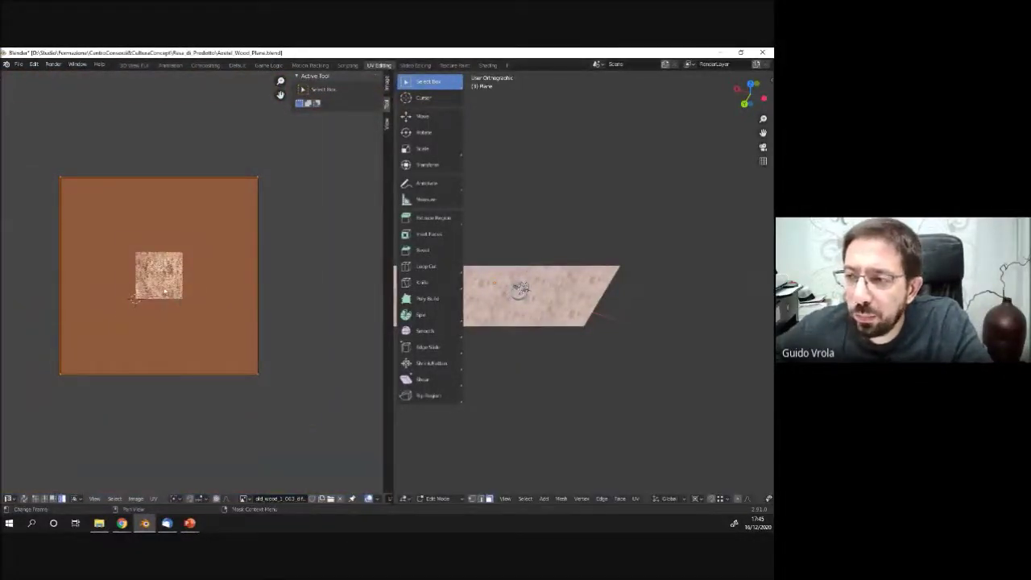
scroll(163, 304, up, 4)
scroll(185, 240, up, 2)
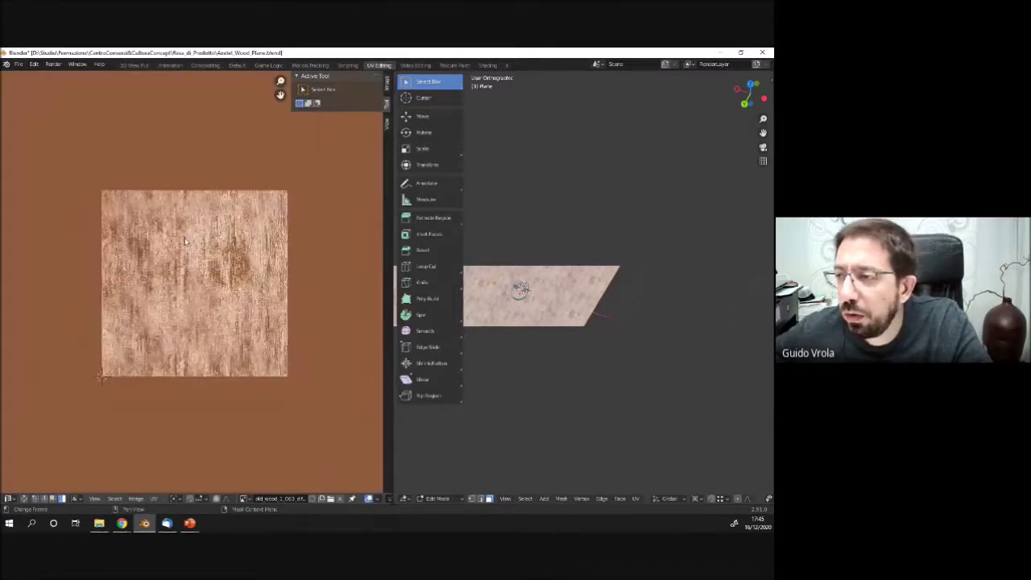
scroll(185, 240, up, 3)
scroll(193, 306, down, 2)
scroll(193, 306, up, 3)
scroll(193, 306, down, 3)
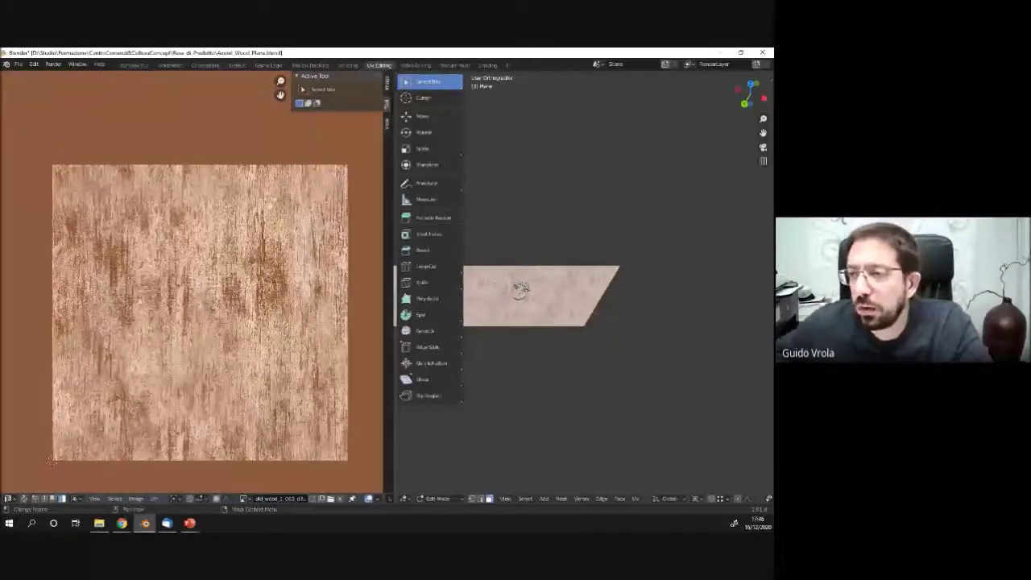
scroll(129, 272, down, 1)
scroll(127, 274, up, 1)
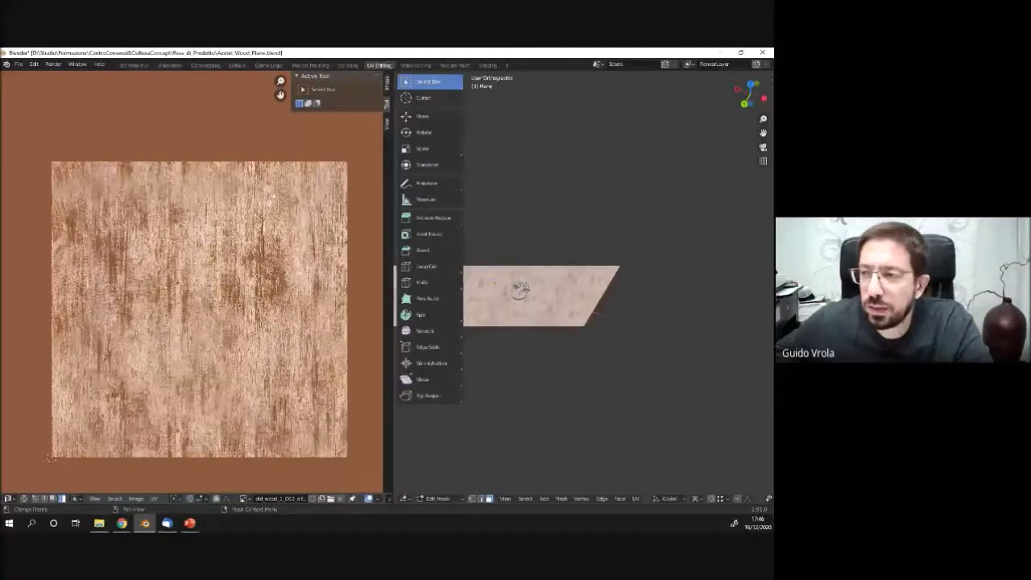
scroll(241, 253, down, 7)
scroll(199, 260, up, 1)
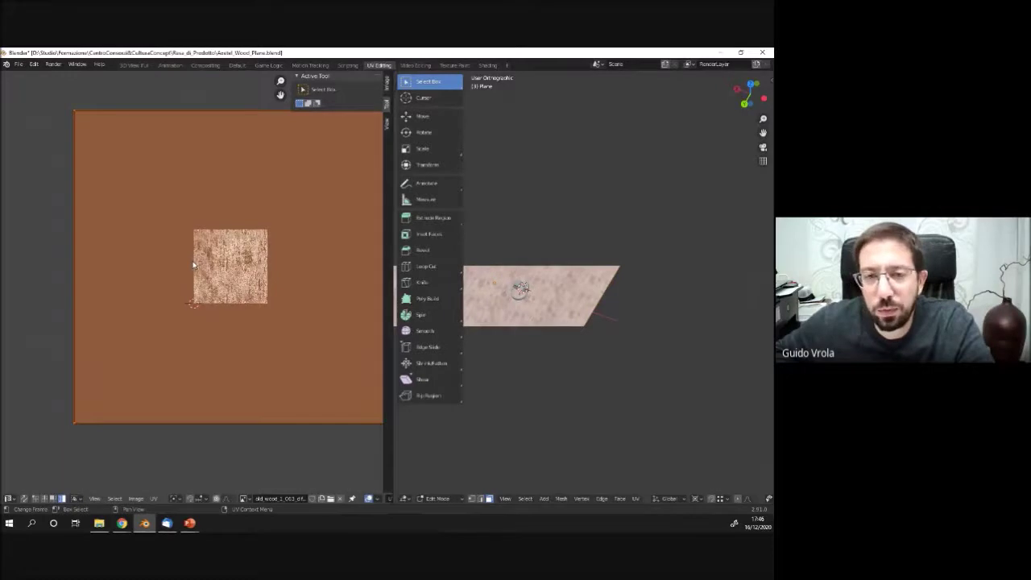
scroll(194, 265, up, 1)
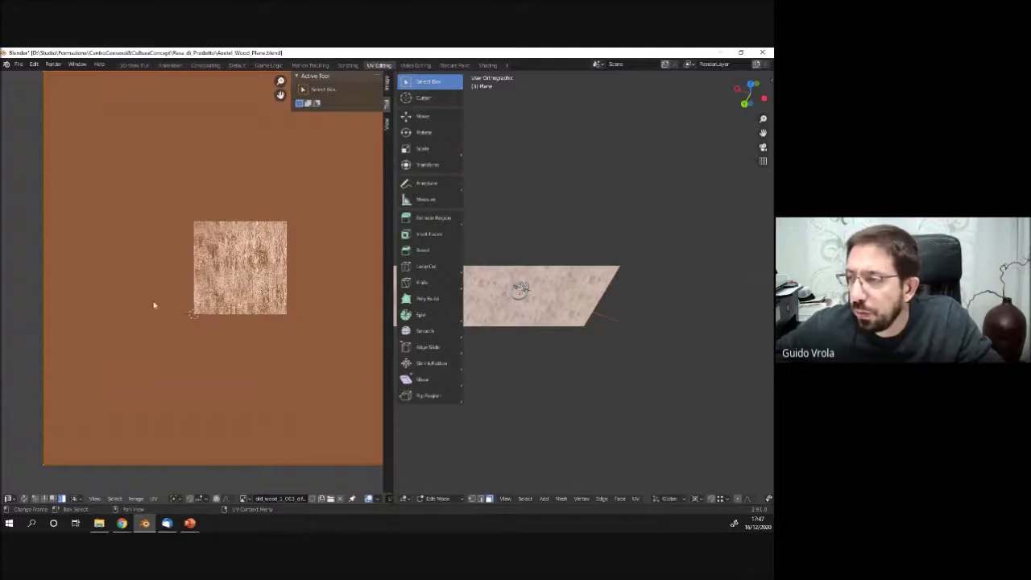
scroll(347, 292, down, 2)
scroll(315, 260, up, 1)
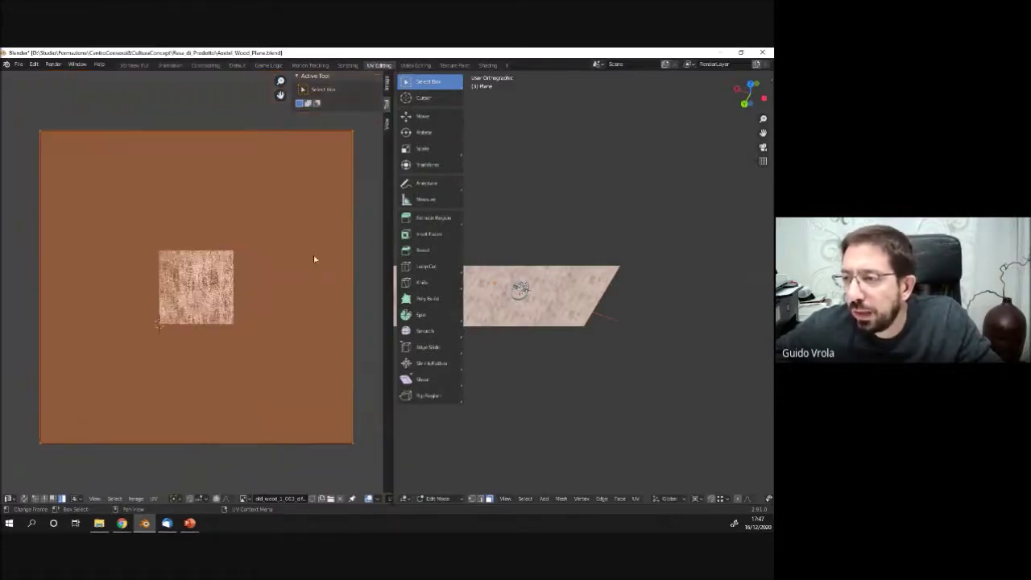
scroll(264, 287, up, 1)
scroll(264, 288, down, 1)
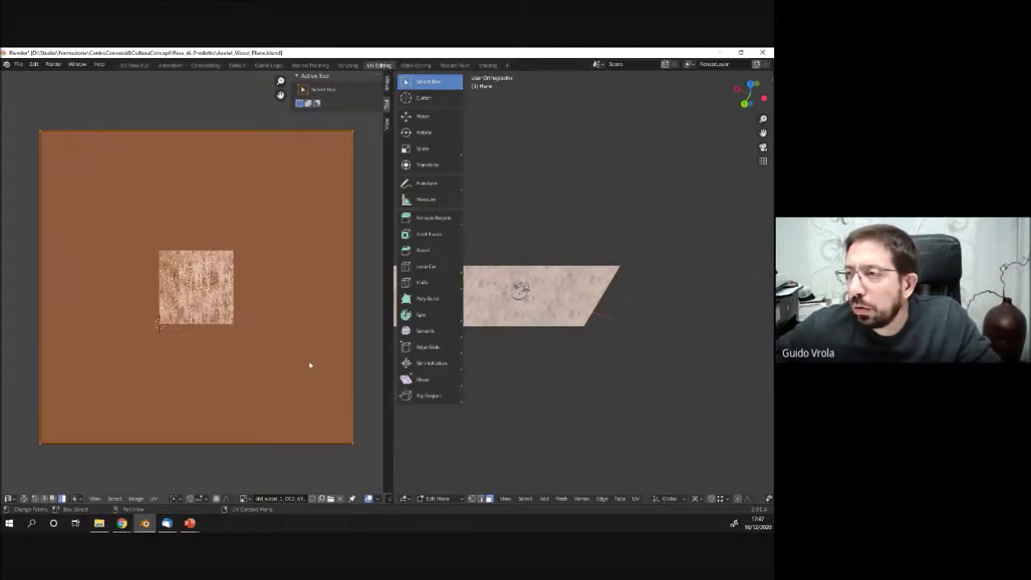
Examine the wood grain's size on the plane against the headphones' ear cup in the 3D view.
scroll(480, 288, up, 1)
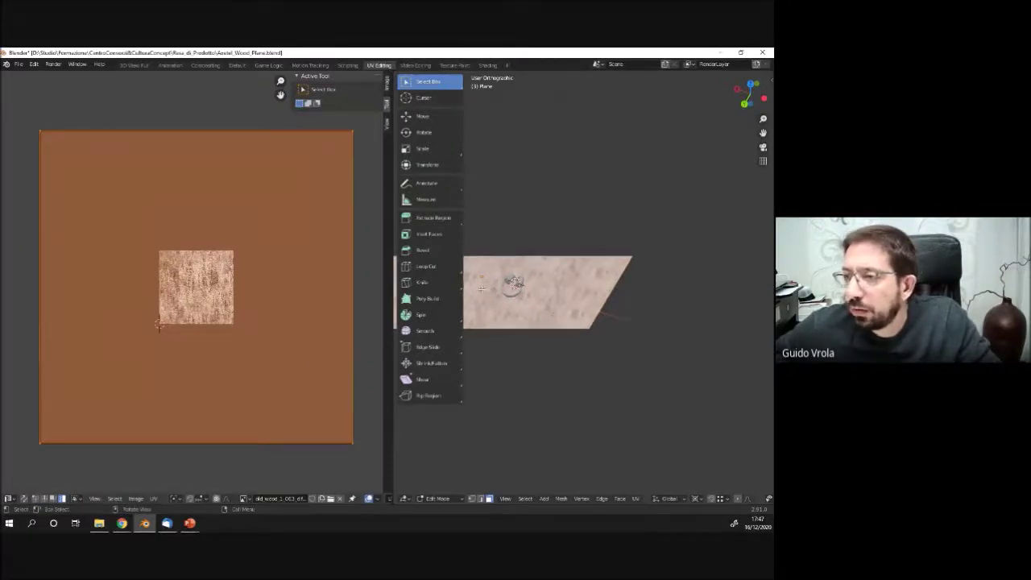
scroll(543, 305, down, 1)
middle_drag(544, 304, 596, 304)
scroll(563, 296, up, 4)
scroll(600, 306, up, 4)
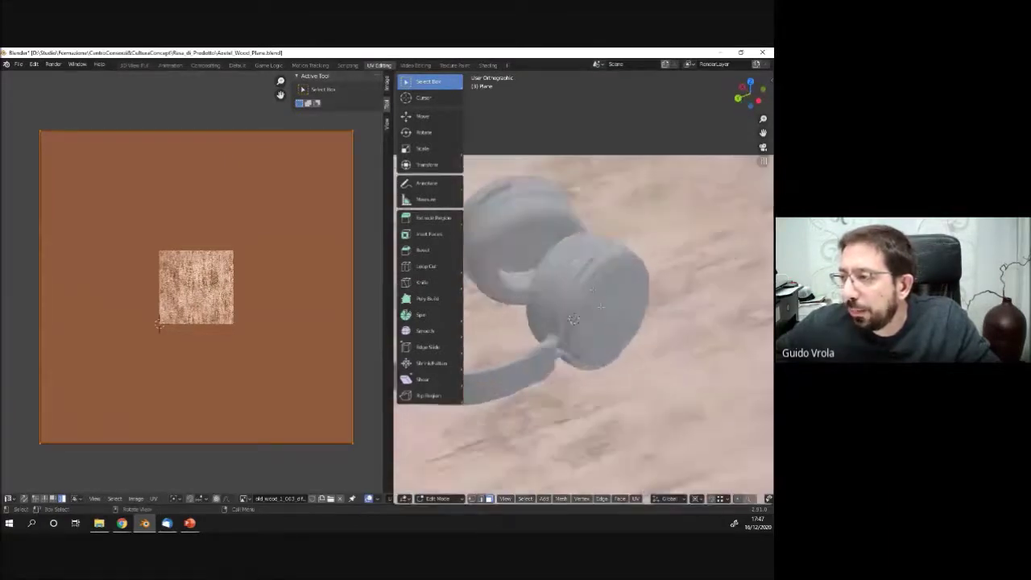
scroll(593, 289, up, 3)
middle_drag(593, 289, 604, 284)
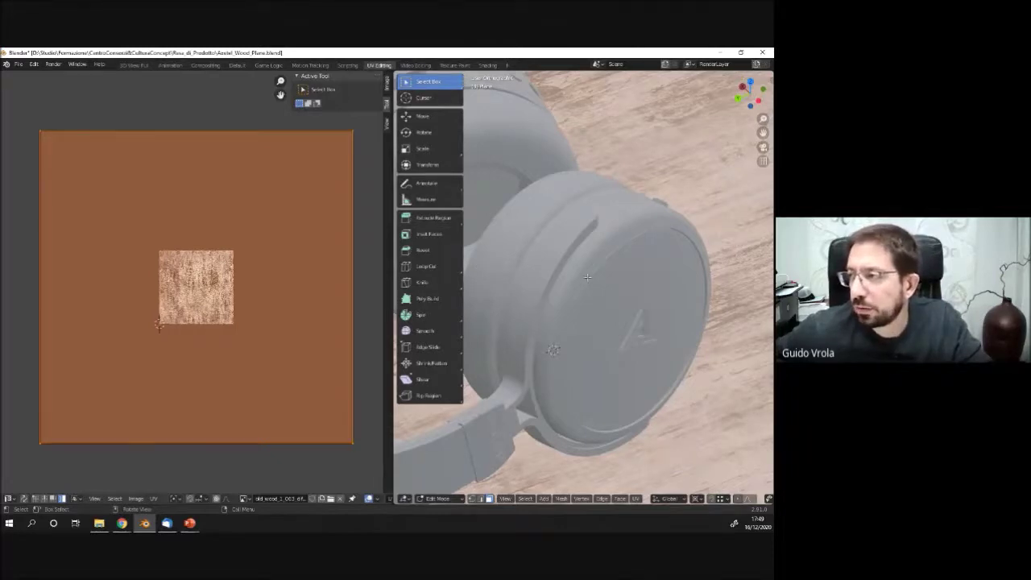
scroll(555, 291, down, 5)
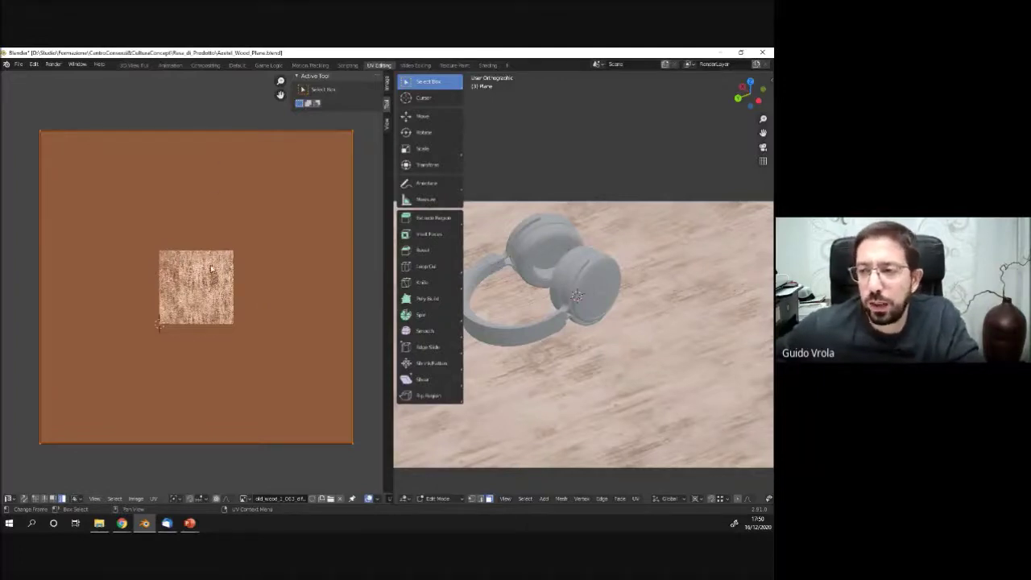
Scale the plane's UV face down slightly and compare the wood grain with the headphones up close.
scroll(209, 267, down, 1)
middle_drag(209, 245, 208, 240)
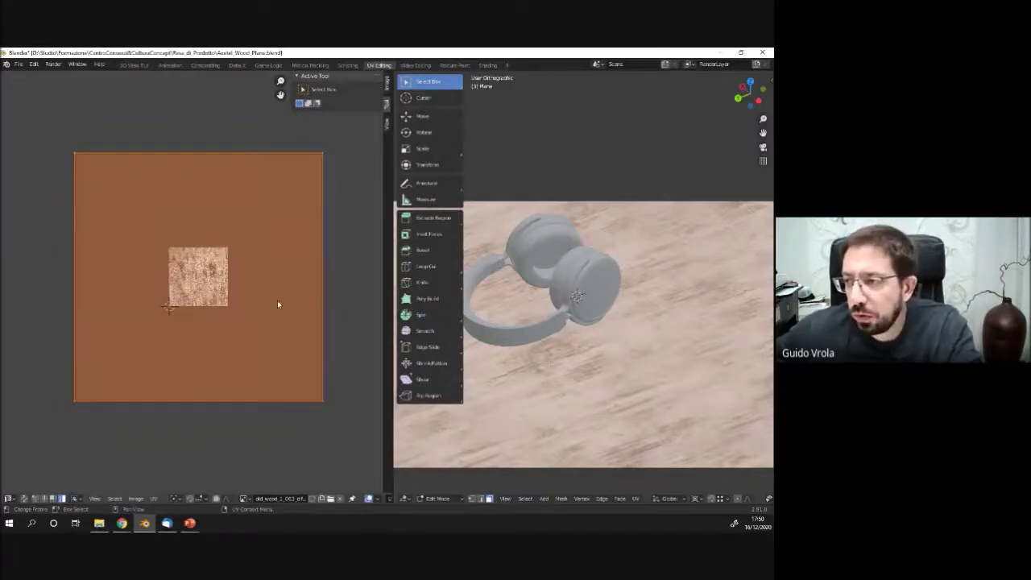
scroll(263, 300, up, 1)
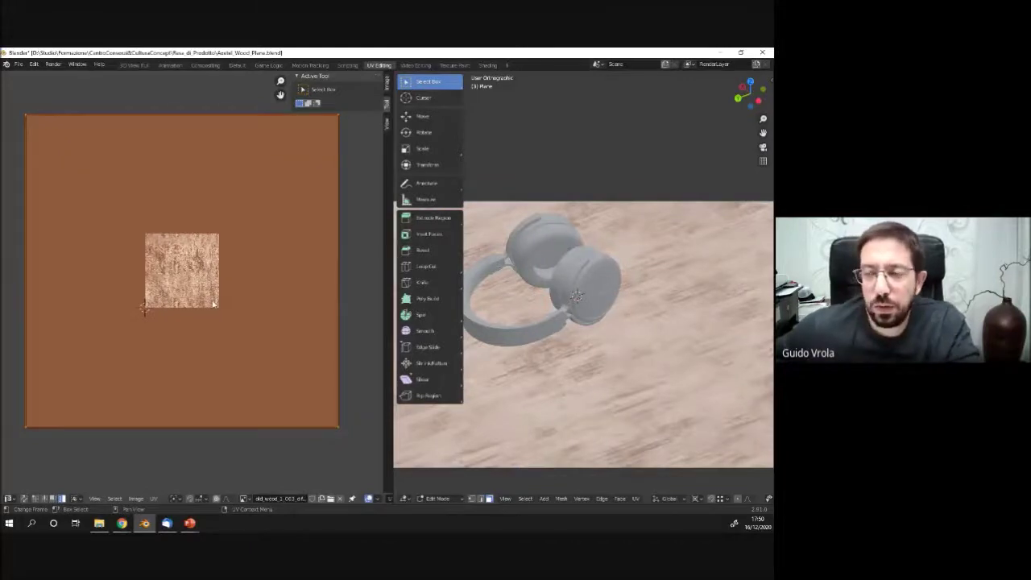
key(s)
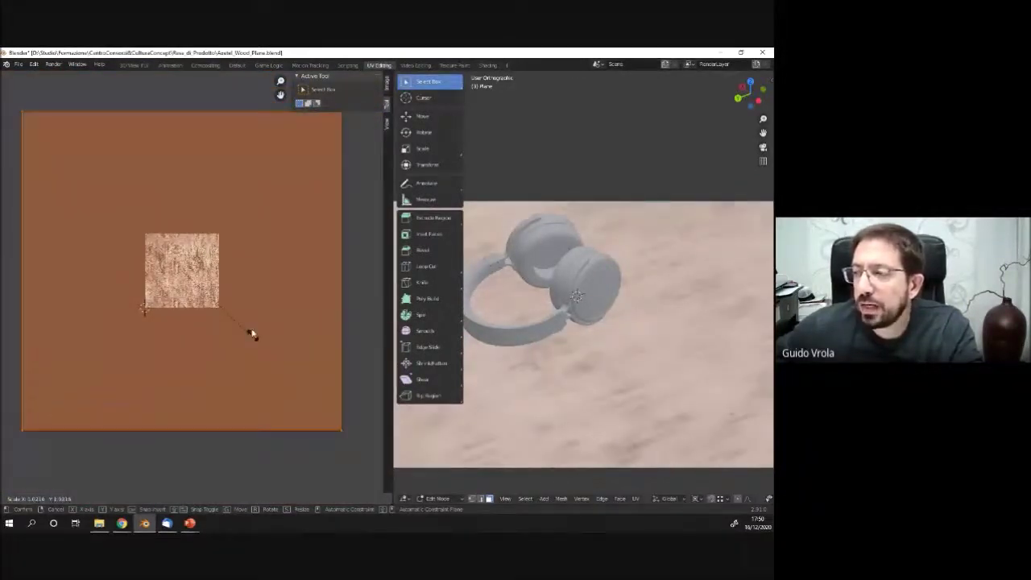
click(250, 340)
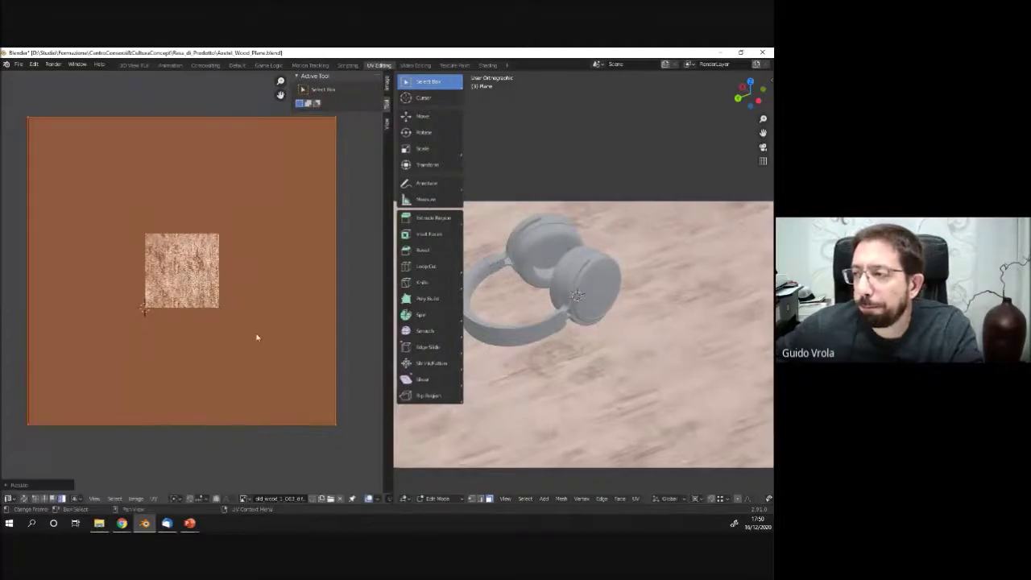
scroll(564, 293, up, 4)
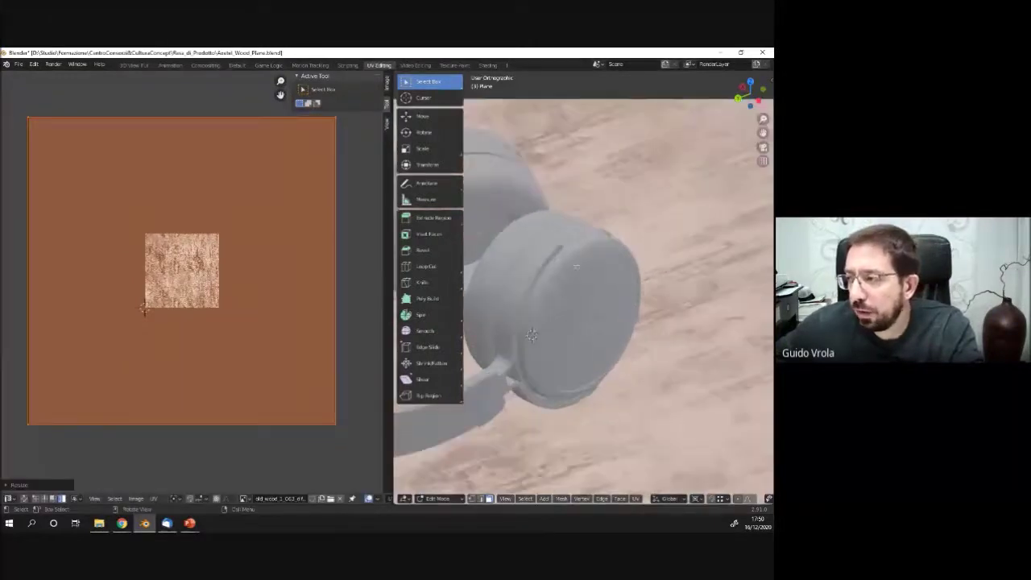